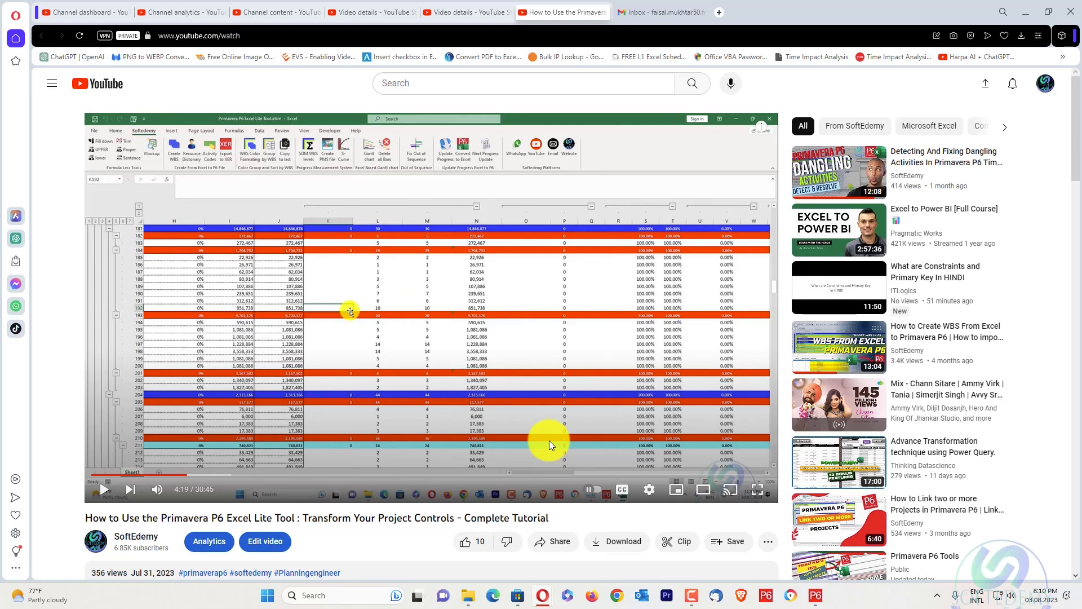
Show the playback speed options of the Primavera P6 Excel Lite Tool video and minimize the browser
click(649, 489)
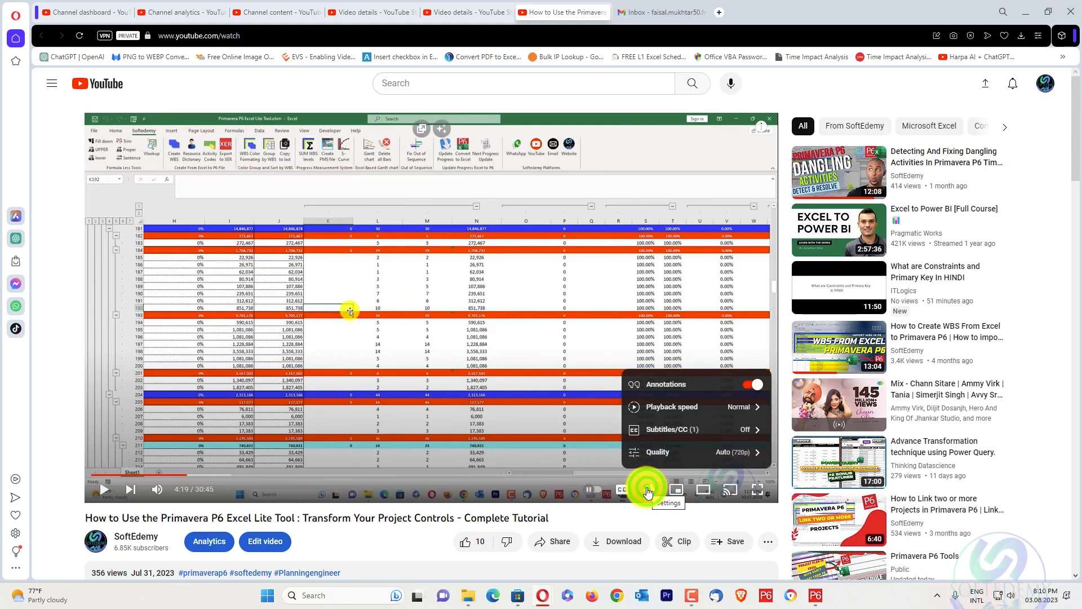
click(677, 420)
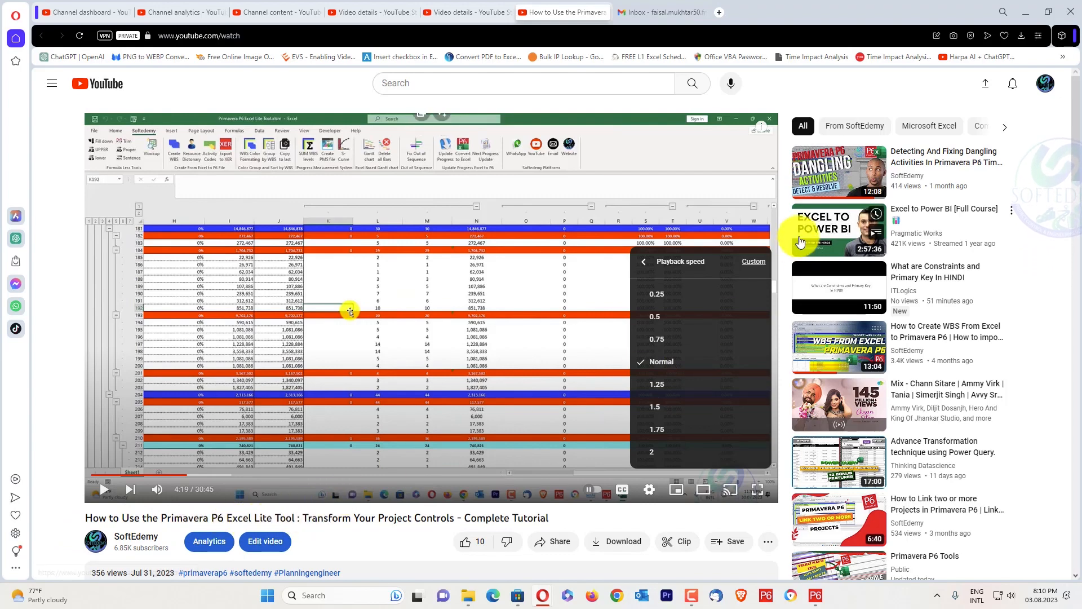
click(1026, 9)
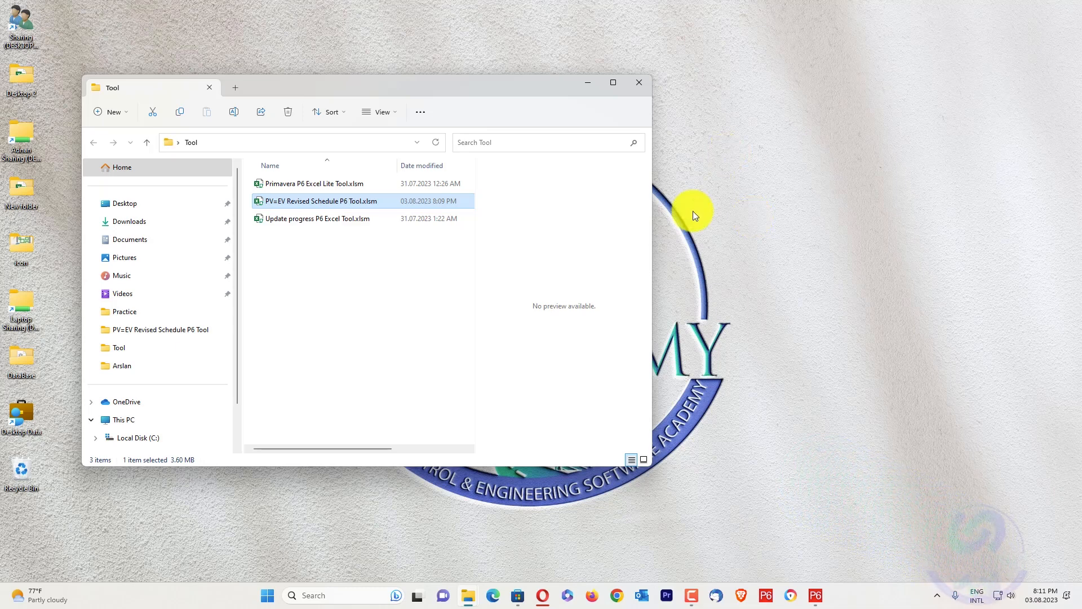
Open the workbook PV=EV Revised Schedule P6 Tool.xlsm and display the Softedemy tool commands
double_click(331, 202)
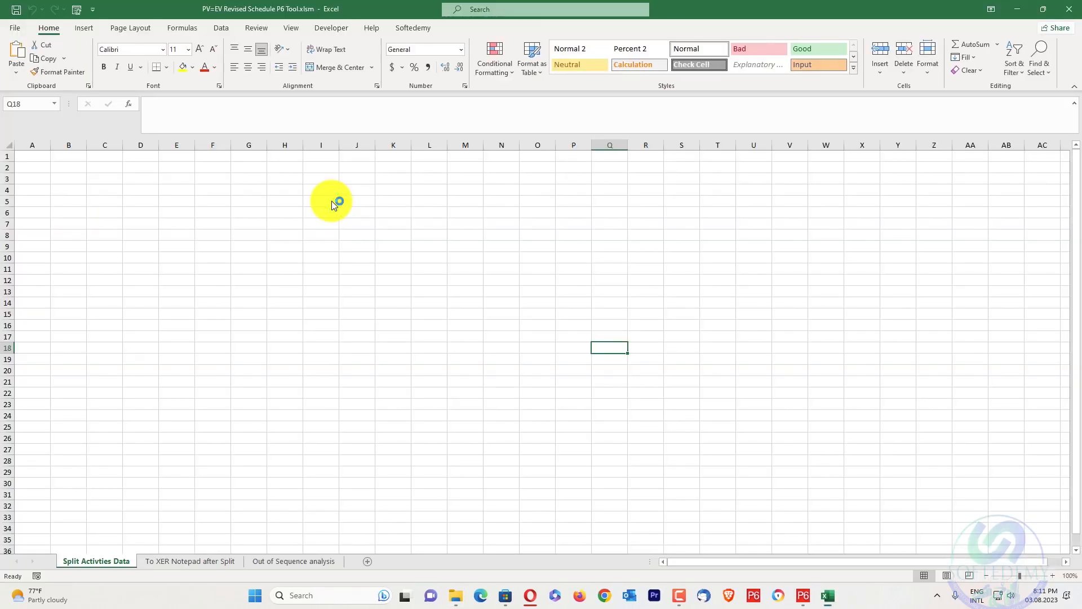
click(255, 128)
click(417, 28)
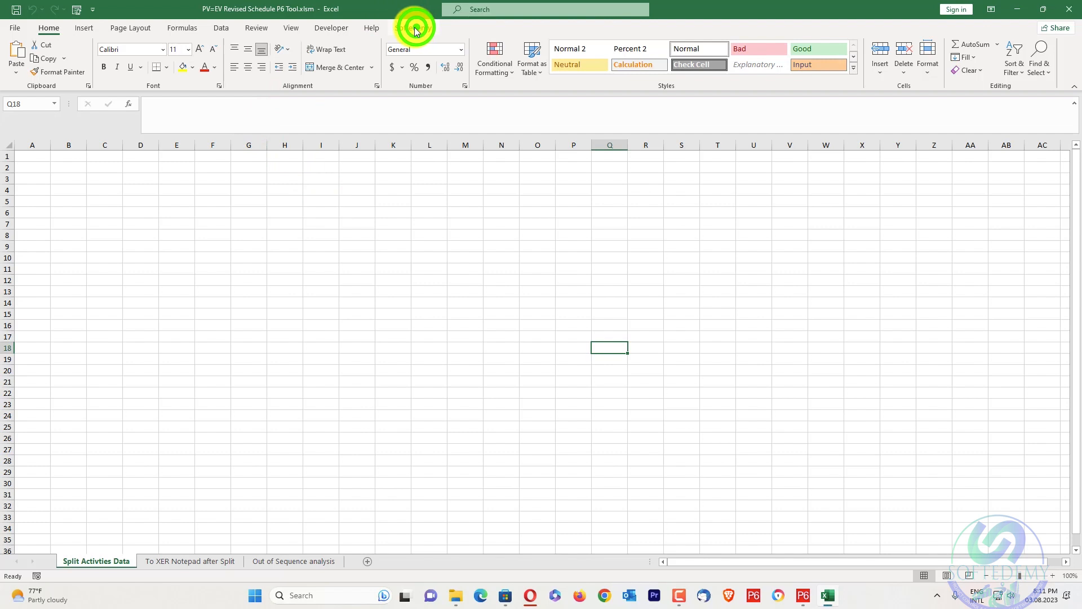
click(422, 28)
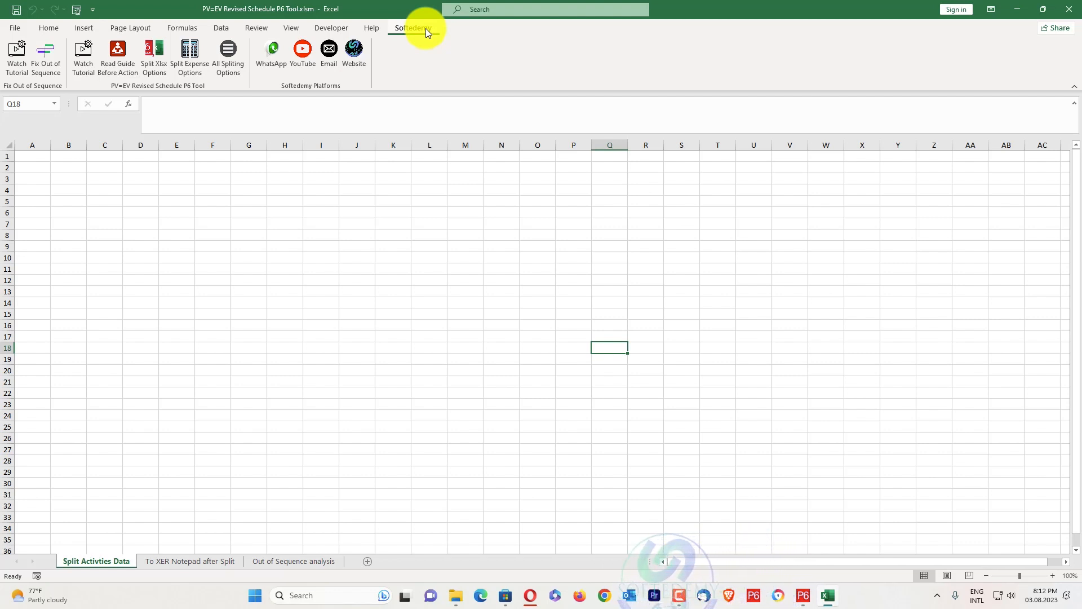
Switch to Primavera P6, open the project DRH (C23 - Concrete Works) and show its activities
click(803, 595)
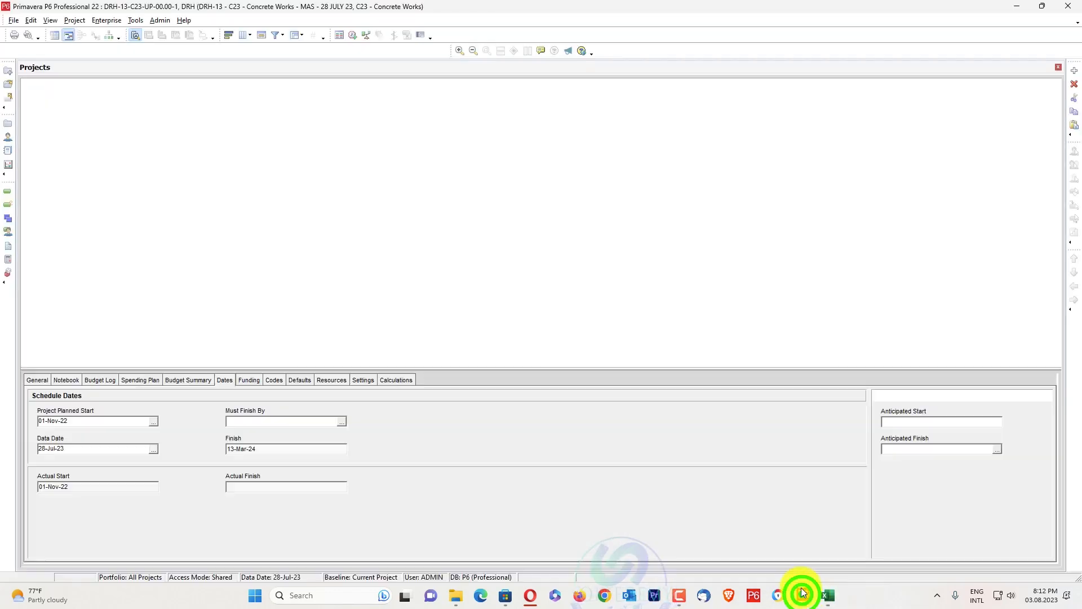
right_click(276, 310)
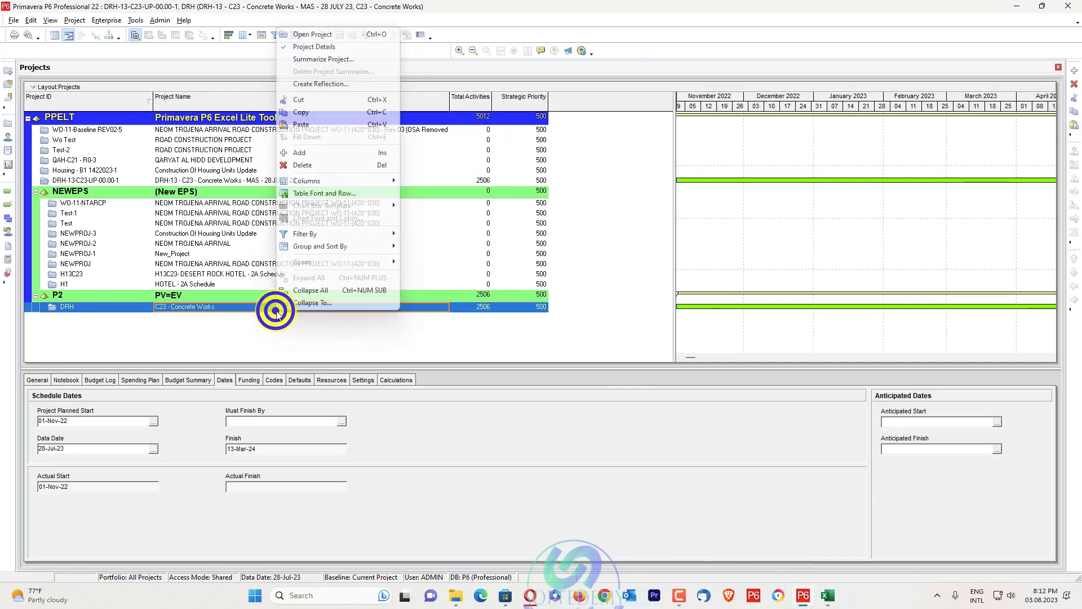
click(304, 32)
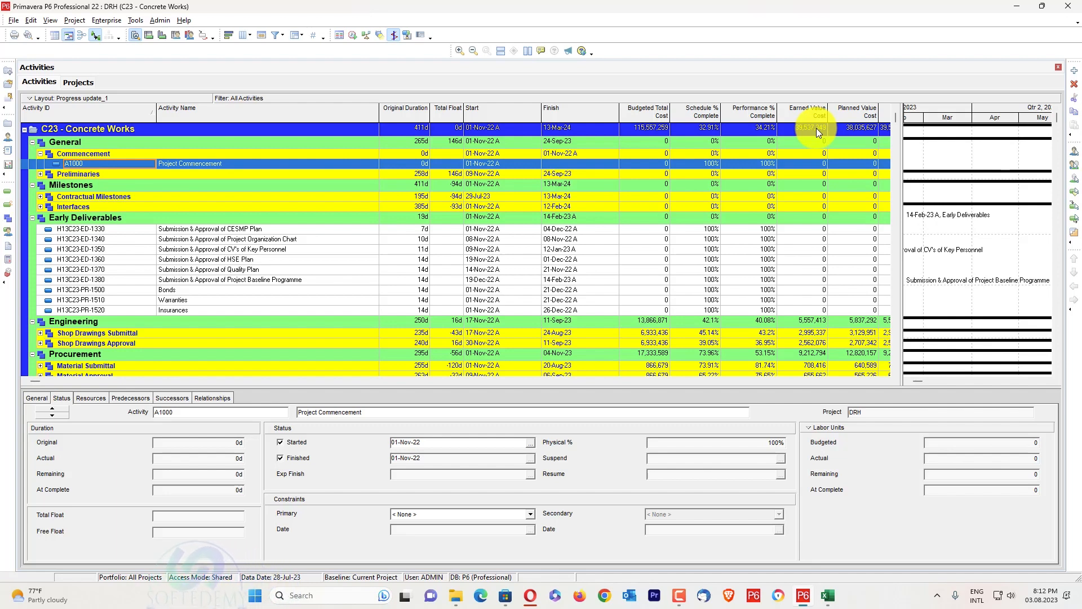
click(70, 83)
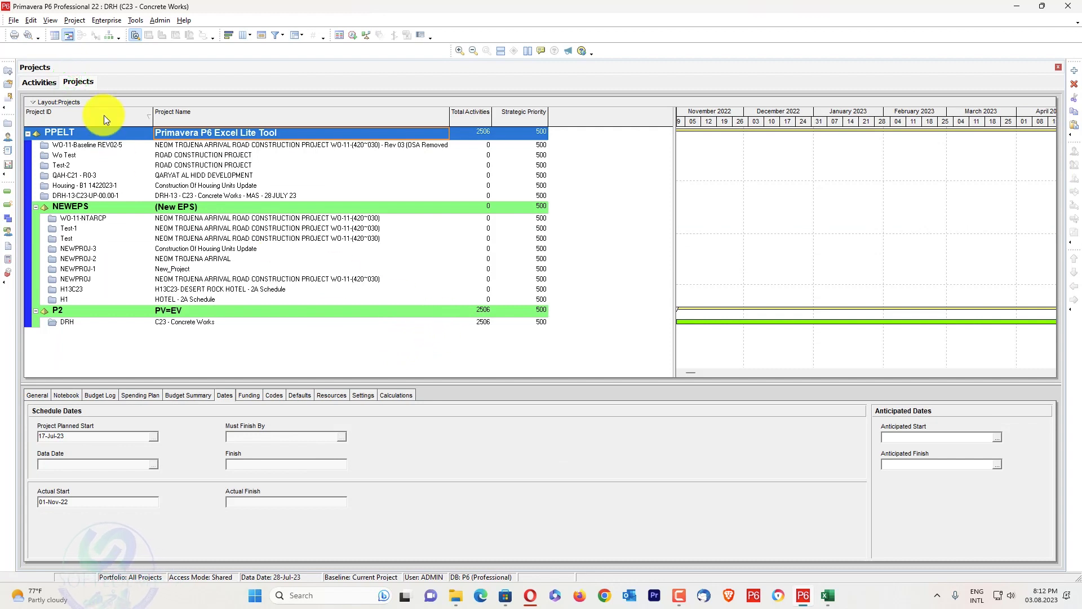
click(59, 80)
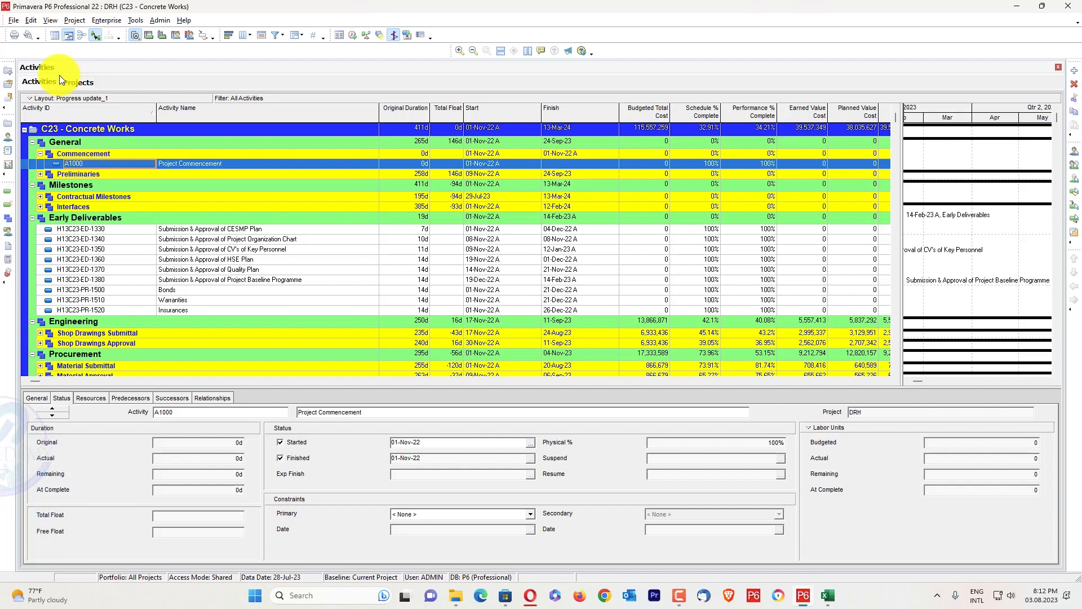
Expand all WBS groups of the C23 - Concrete Works schedule and look through the activities
right_click(159, 143)
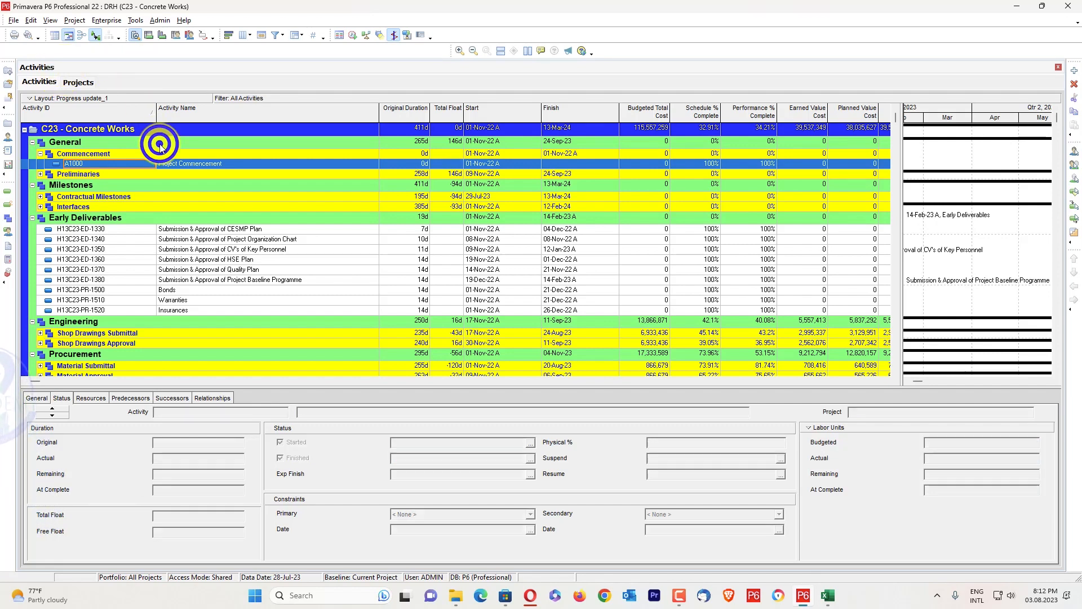
click(186, 382)
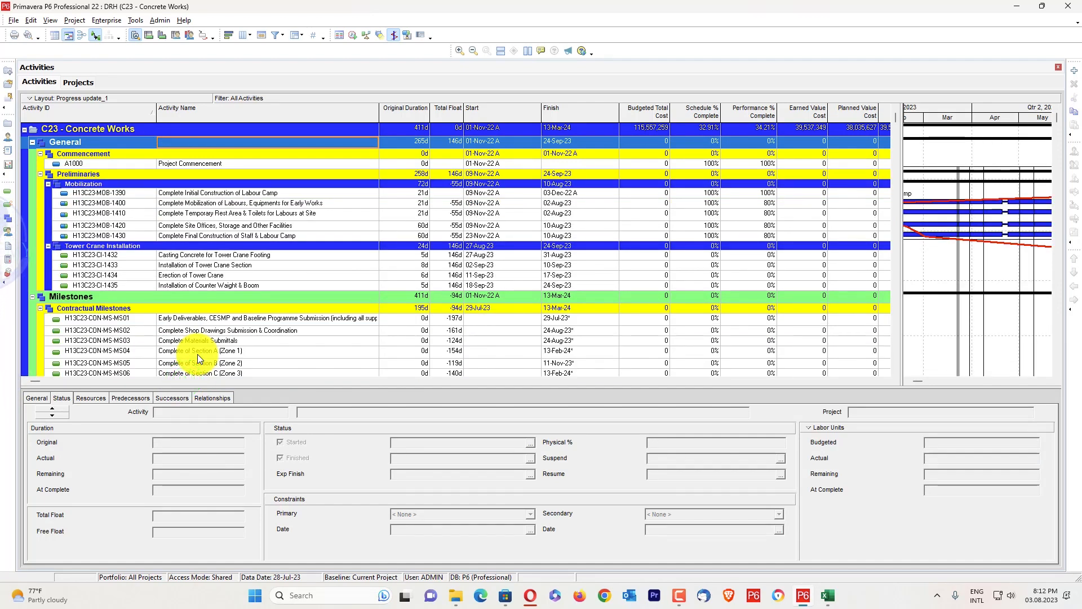
scroll(186, 137, down, 20)
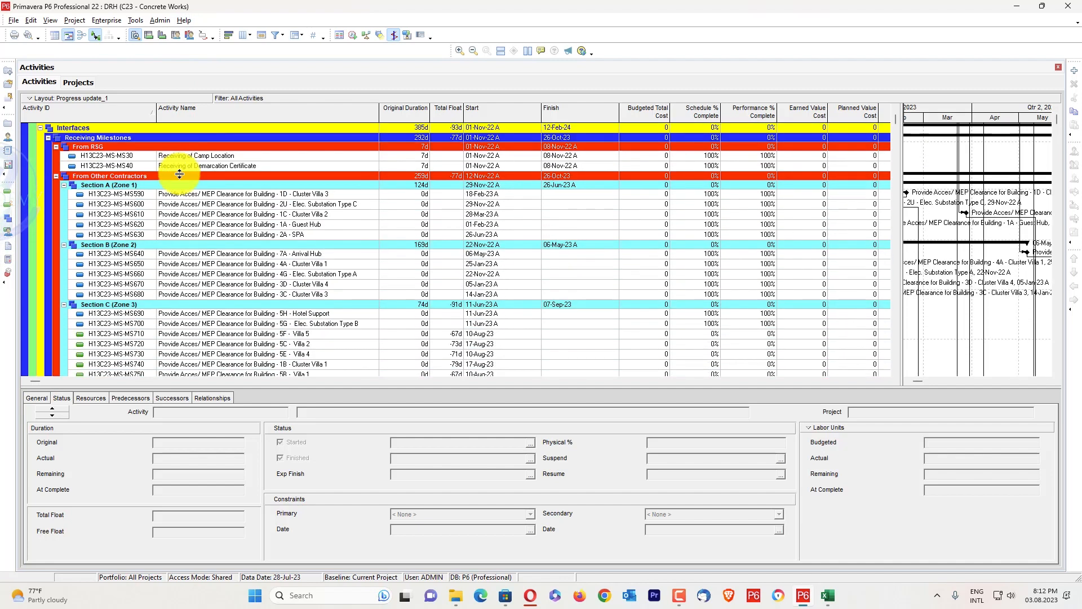
scroll(186, 231, down, 9)
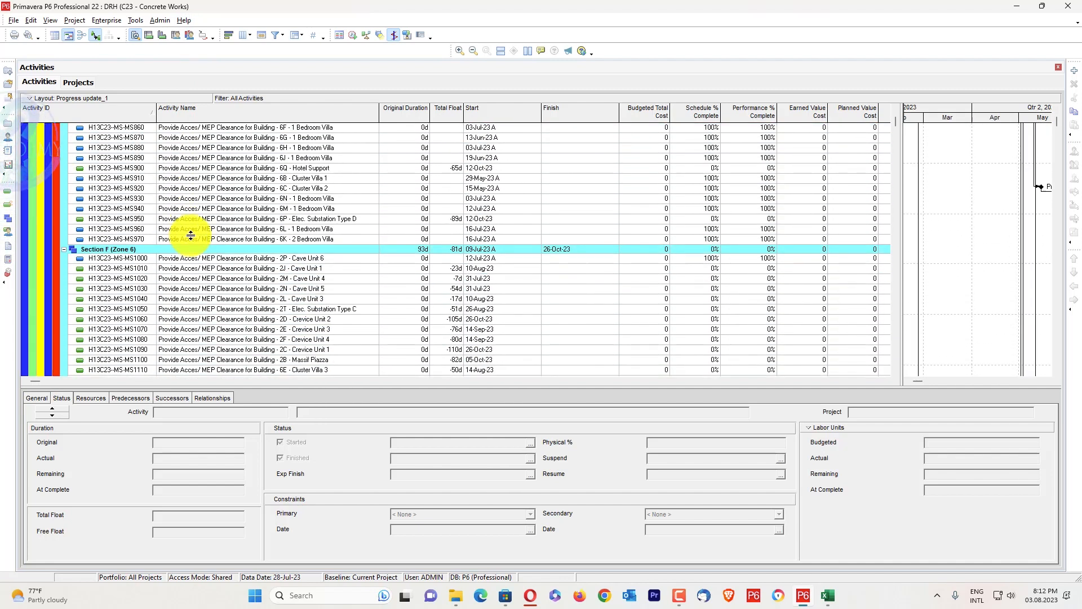
right_click(190, 231)
click(222, 456)
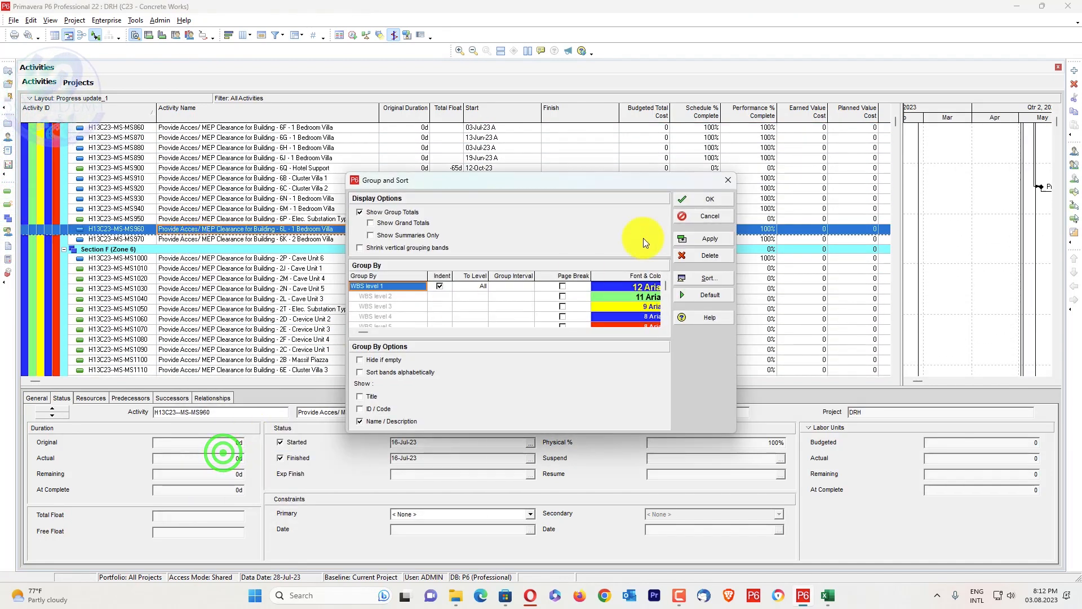
click(720, 194)
Filter the activities table to show only activities matching the In Progress filter
right_click(545, 177)
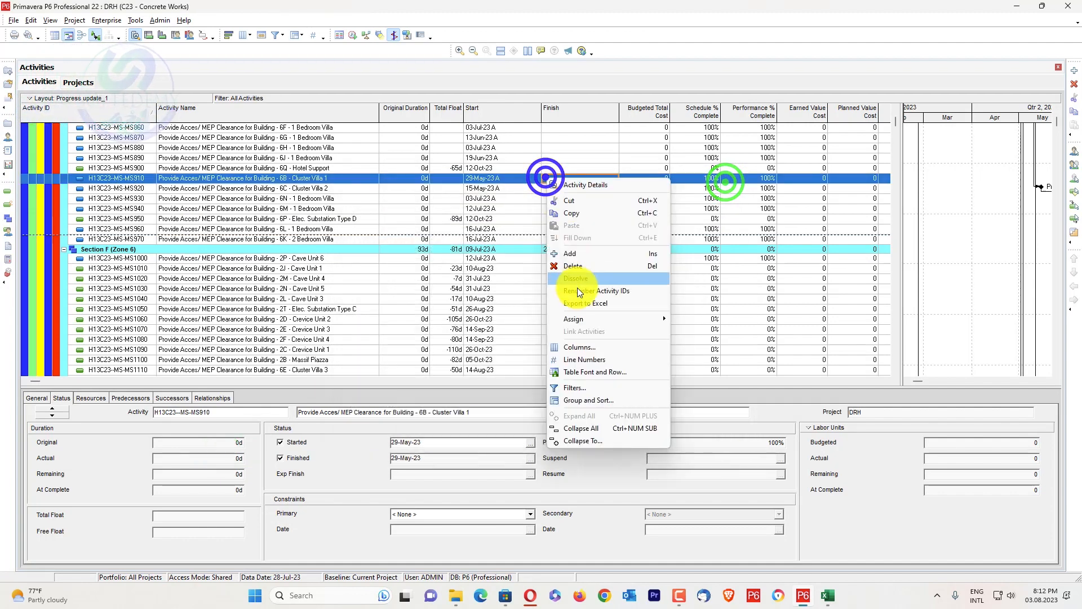
click(582, 384)
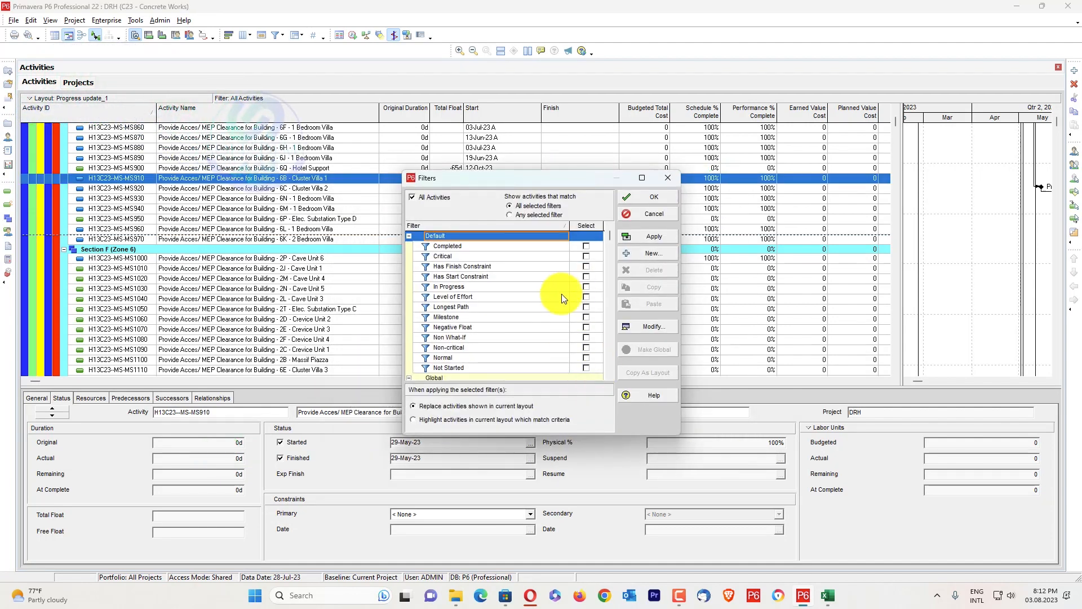
click(586, 286)
click(653, 236)
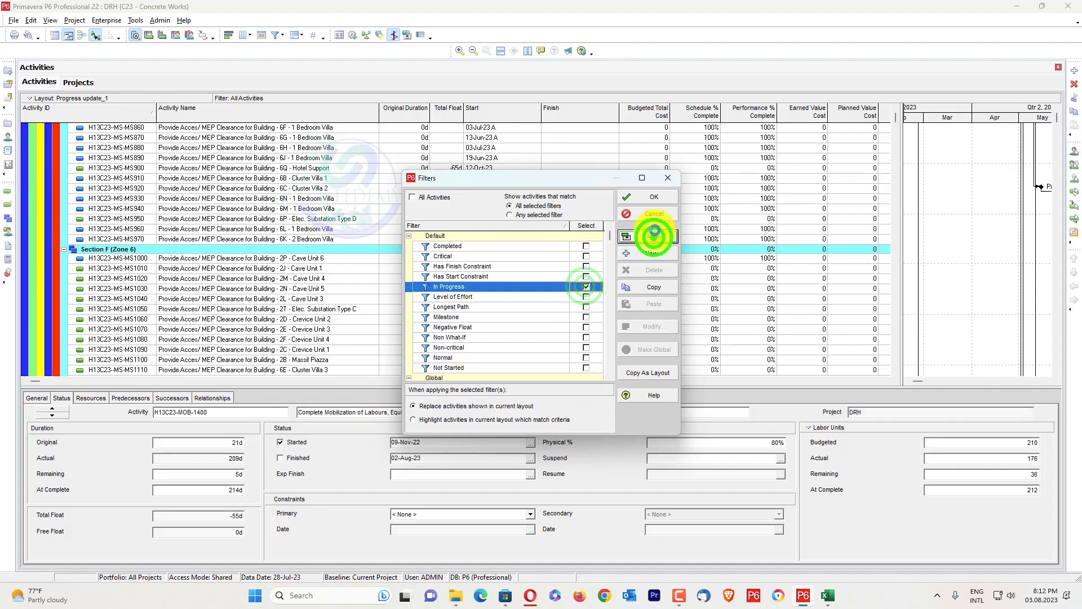
click(658, 197)
Set the activity grouping to hide empty WBS bands with the Hide if empty option
scroll(383, 245, down, 5)
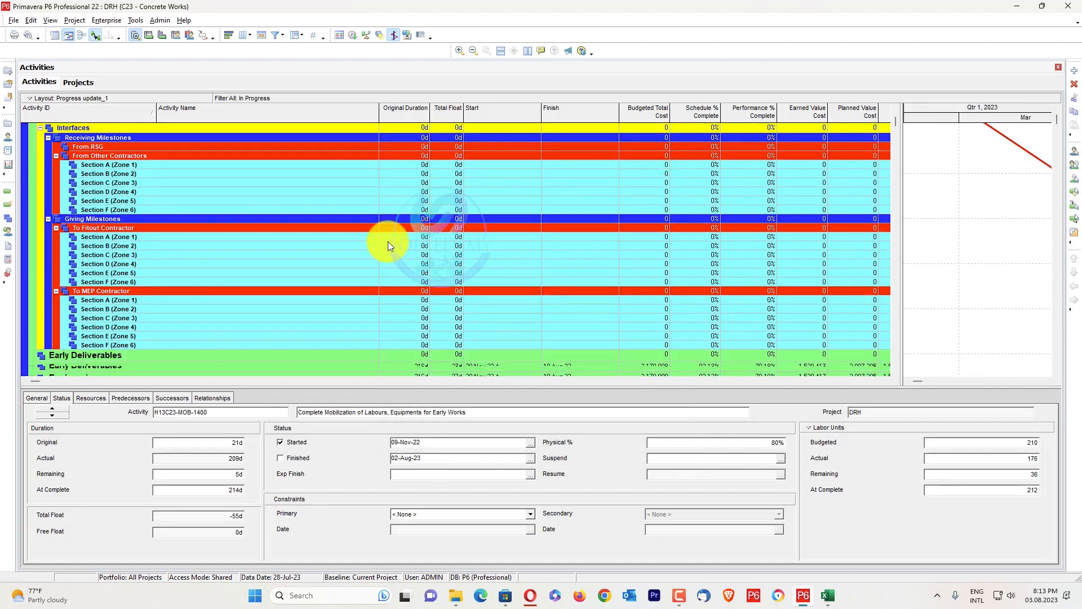
right_click(404, 236)
click(433, 454)
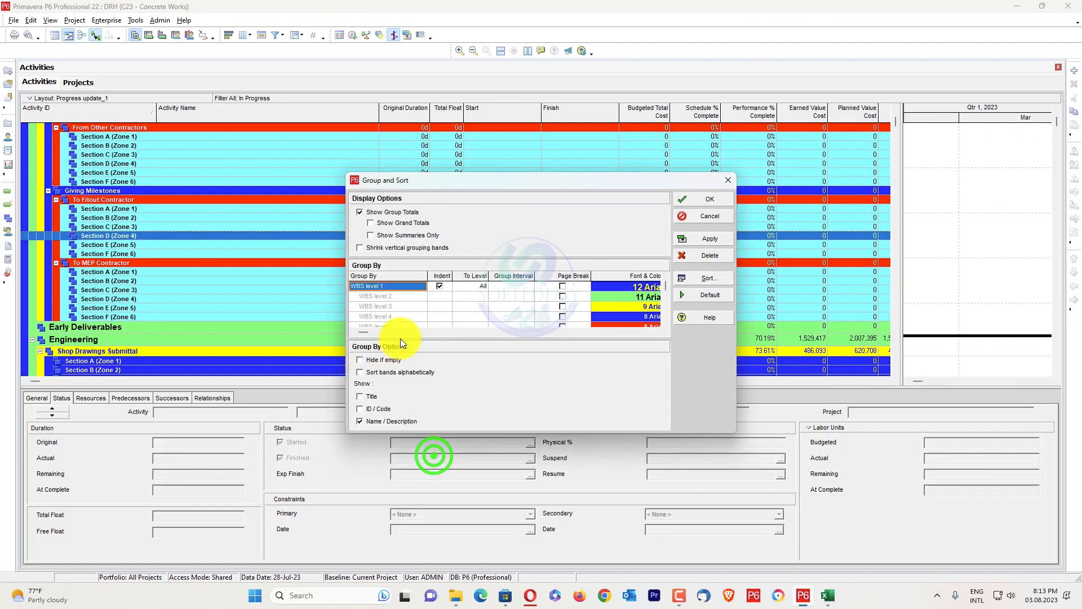
click(388, 362)
click(708, 238)
click(708, 199)
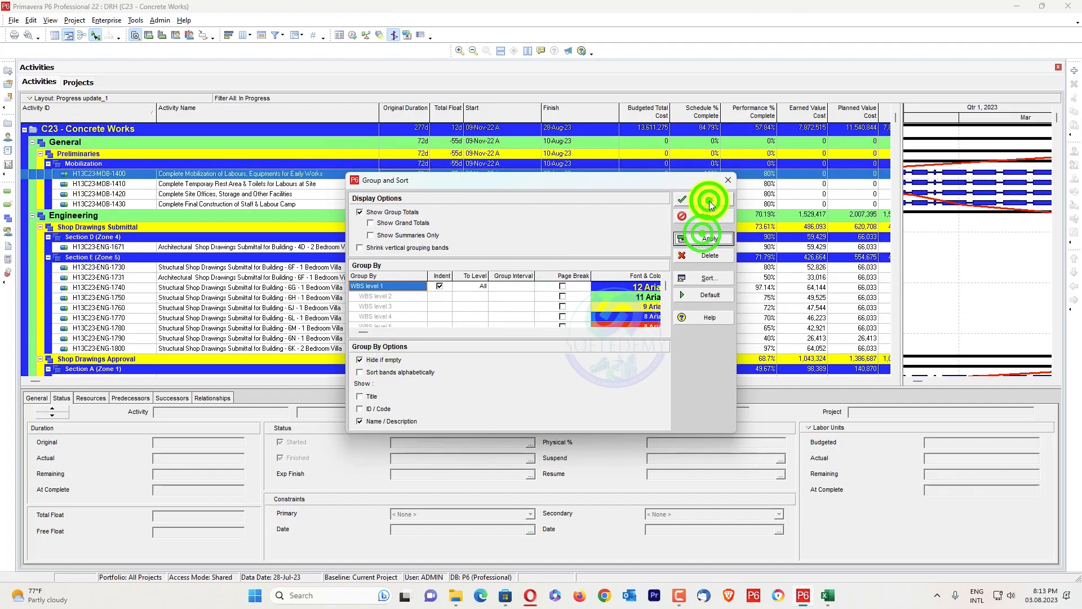
Review the in-progress activities and remove the In Progress filter to show all activities
drag(896, 119, 893, 166)
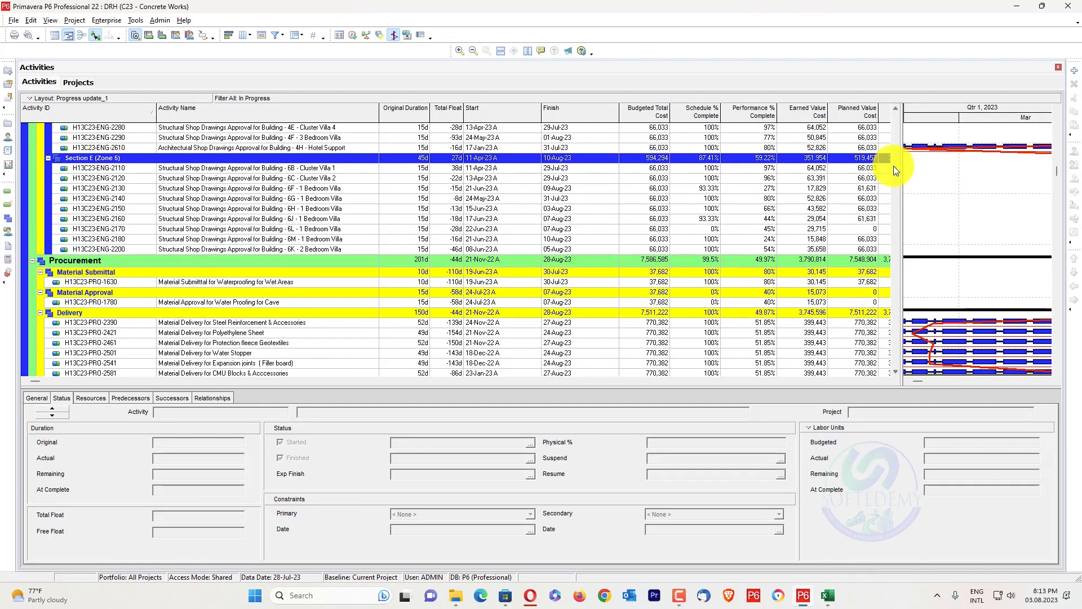
right_click(654, 115)
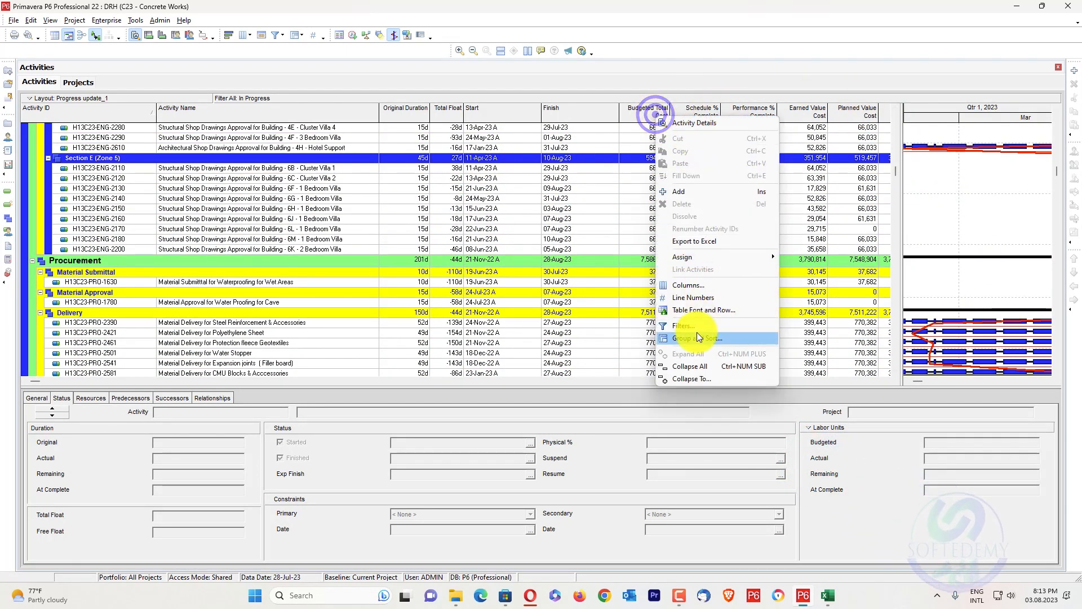
click(697, 333)
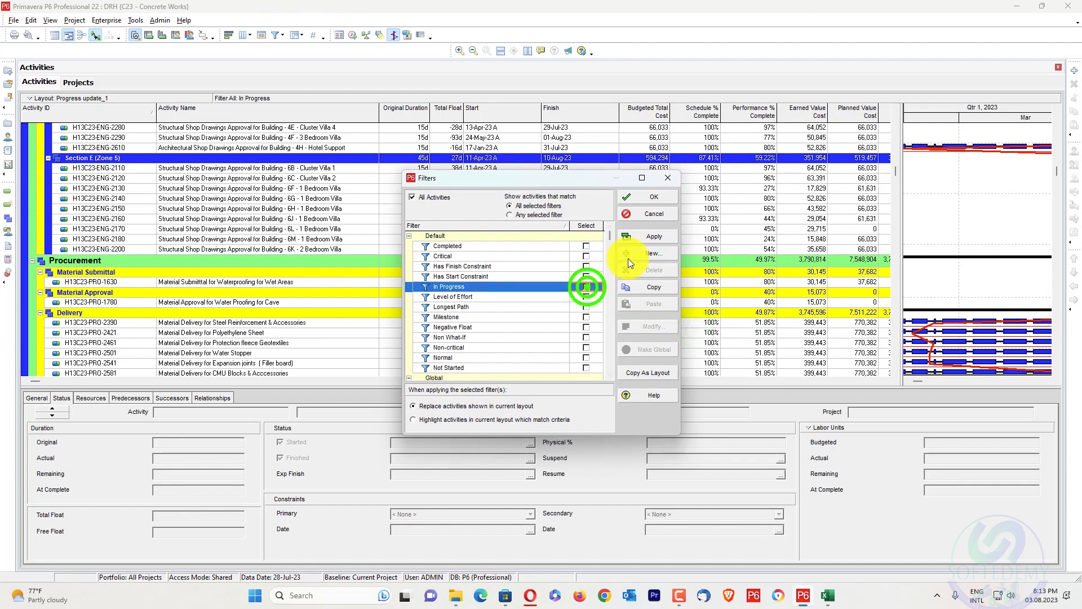
click(647, 237)
click(661, 197)
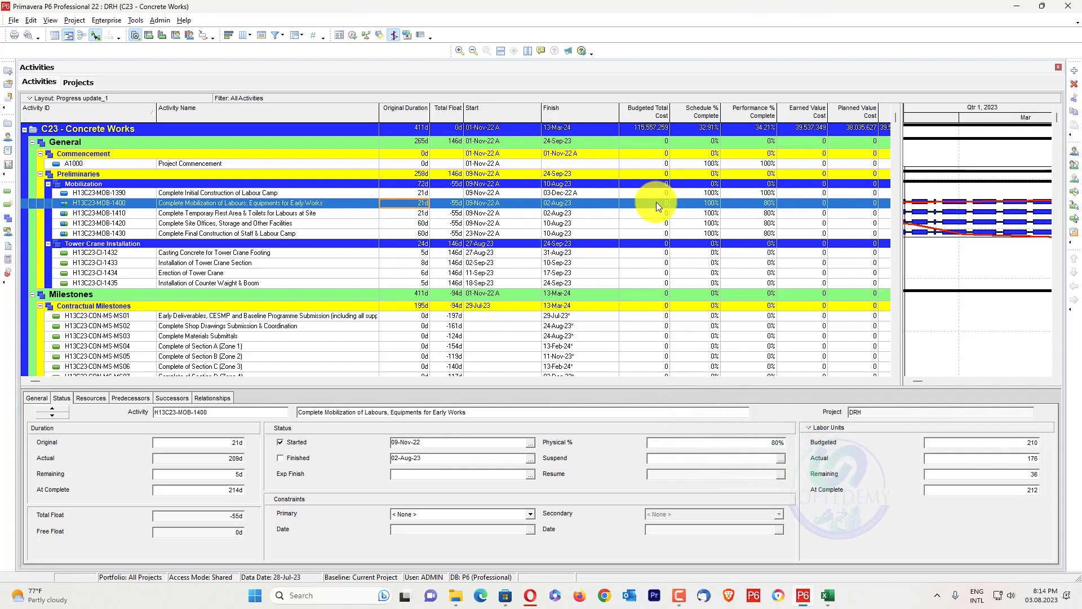
Start a project export in the Spreadsheet - (XLSX) format
click(11, 20)
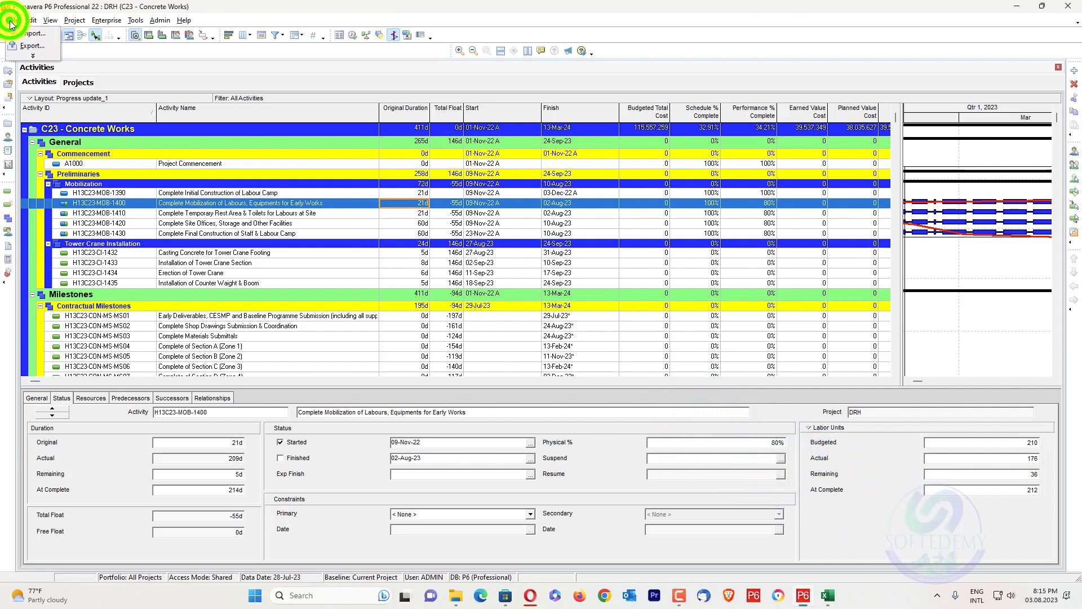
mouse_move(107, 20)
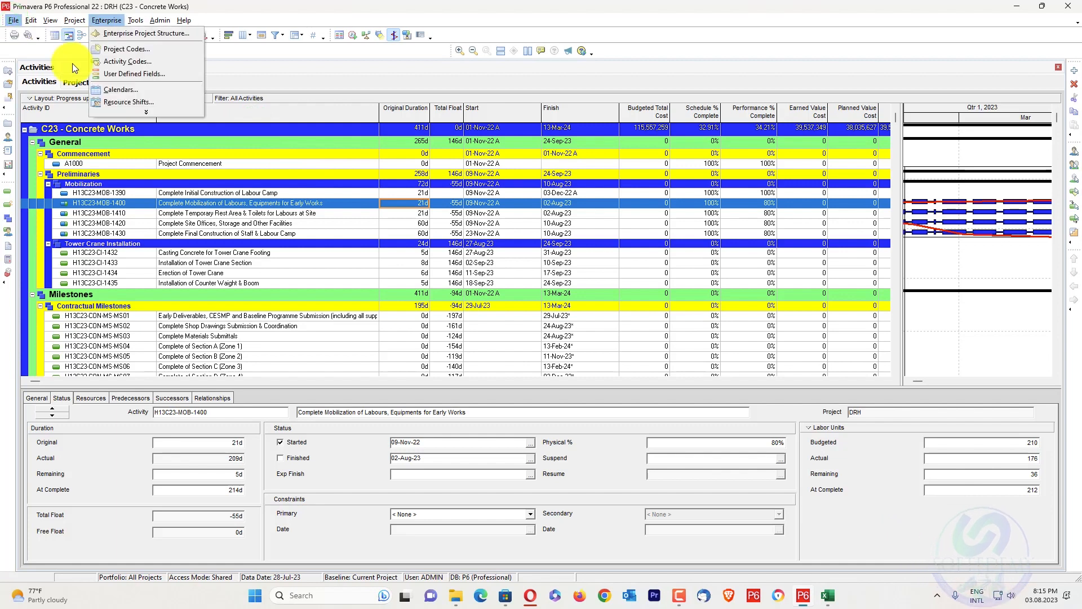
click(12, 21)
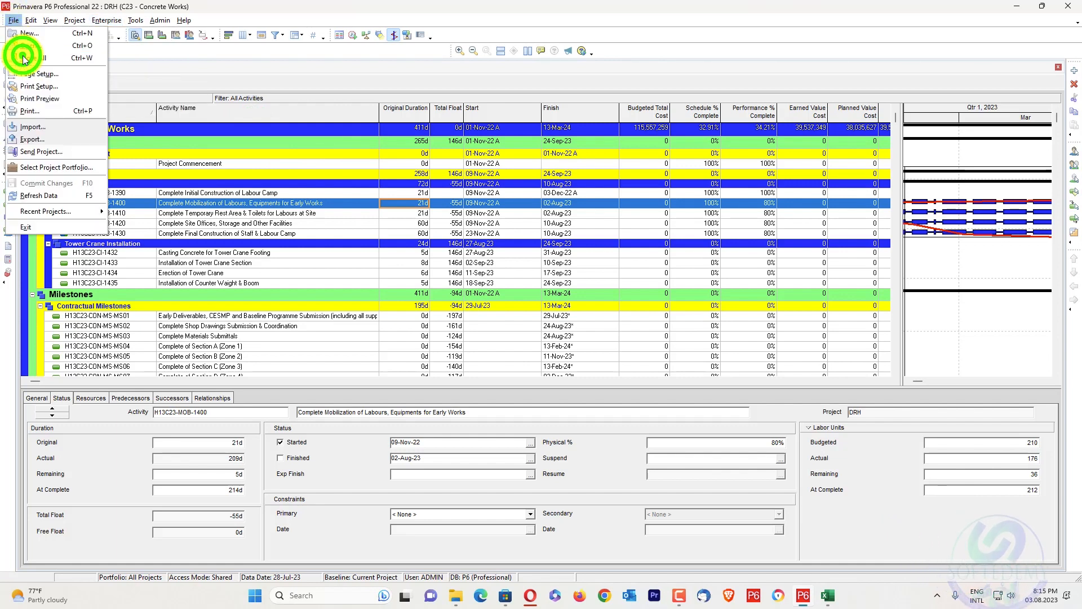
click(37, 141)
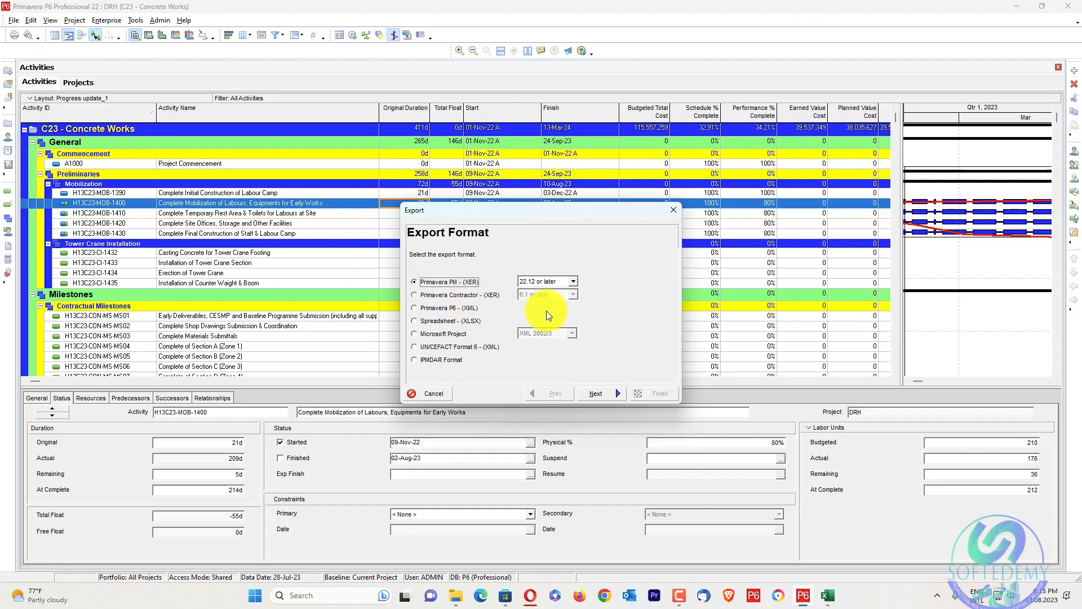
click(469, 326)
click(595, 394)
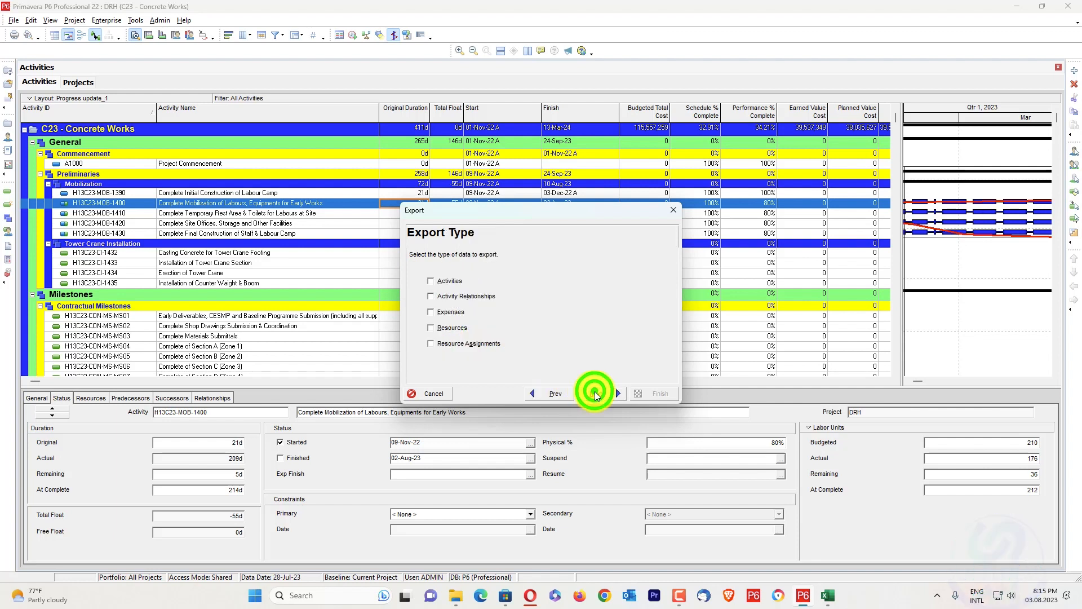
Include Activities, Activity Relationships, Expenses and Resource Assignments in the export and proceed to the project selection
click(459, 281)
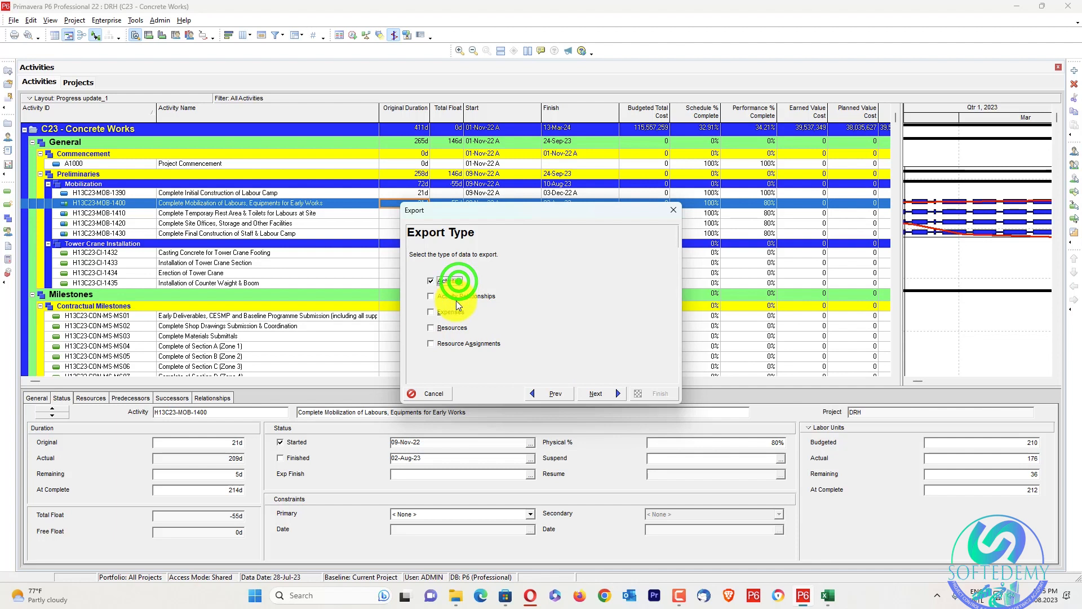
click(448, 342)
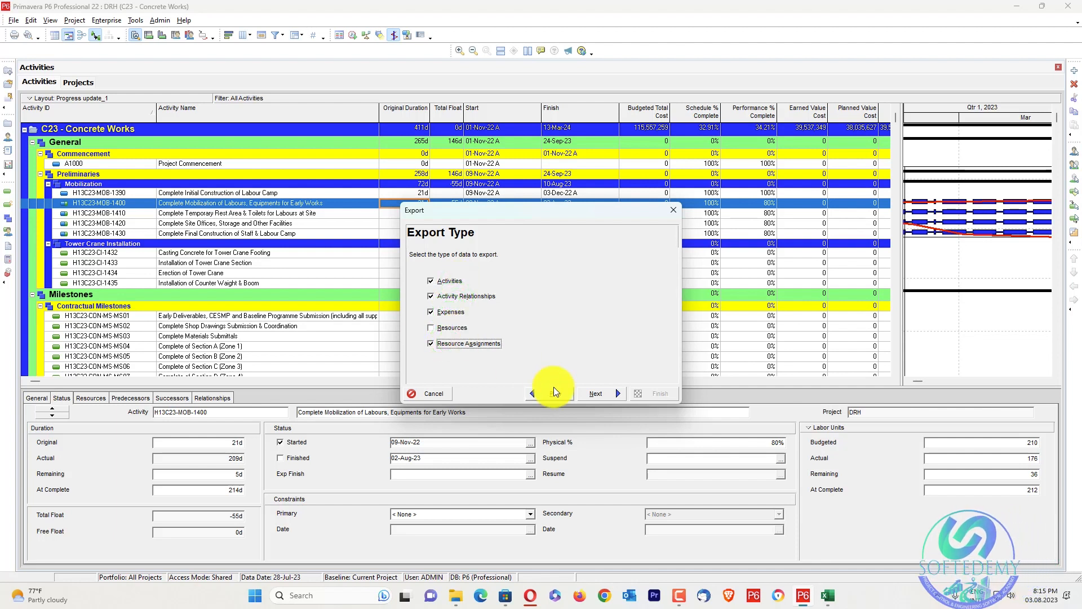
click(594, 401)
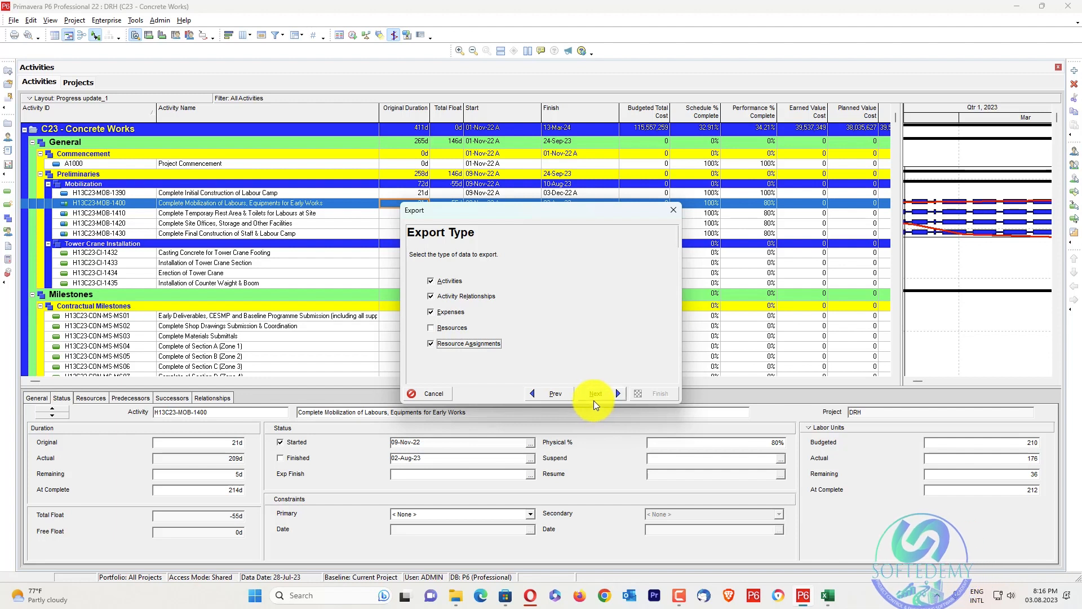
click(595, 397)
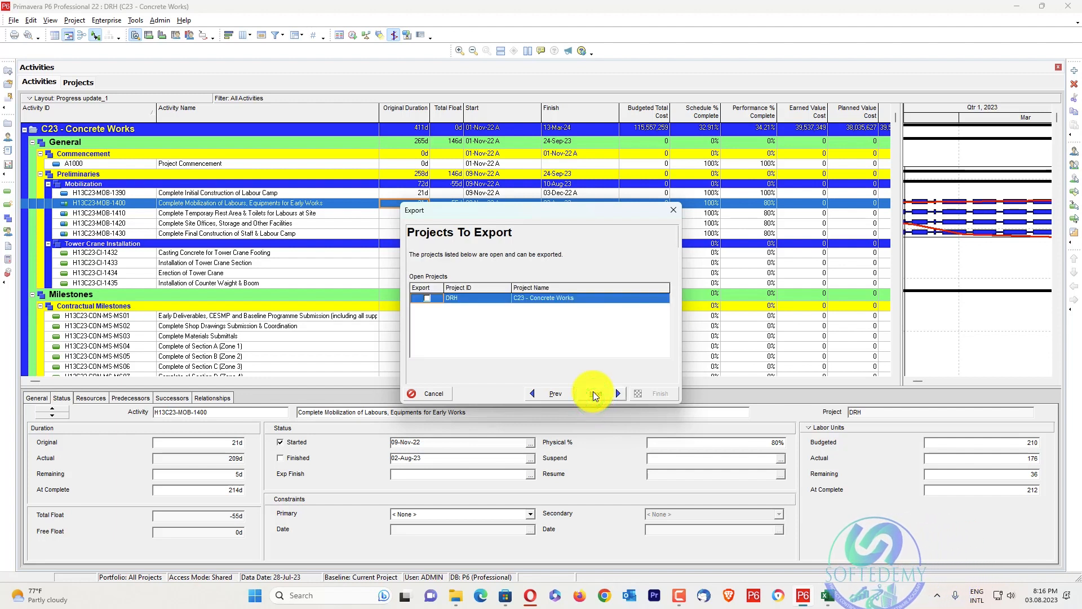
Mark the C23 - Concrete Works project for export and open the Revised Schedule template for modification
click(427, 297)
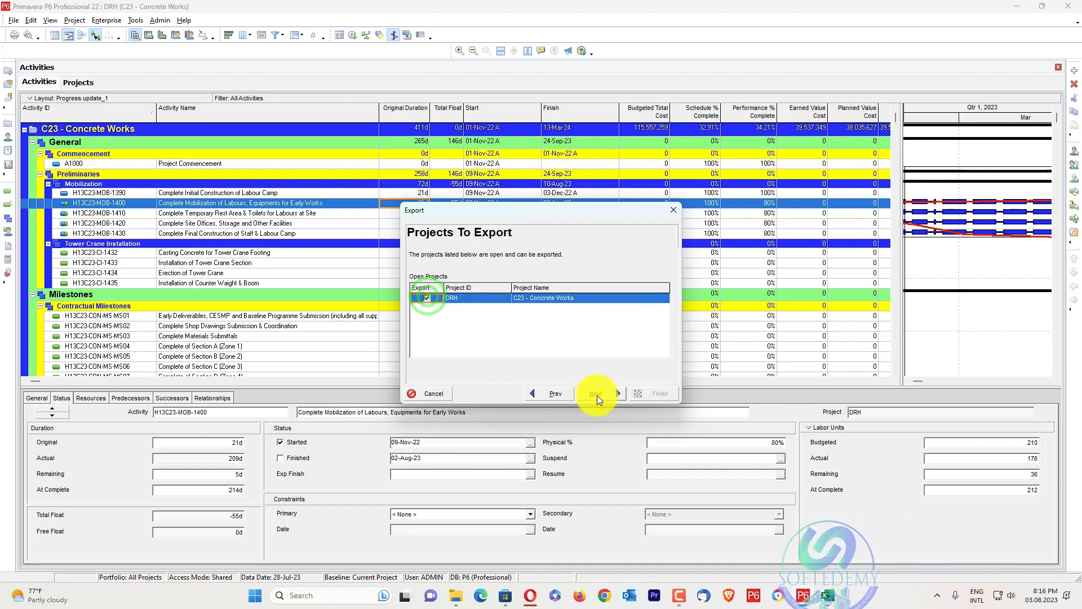
click(595, 393)
click(449, 307)
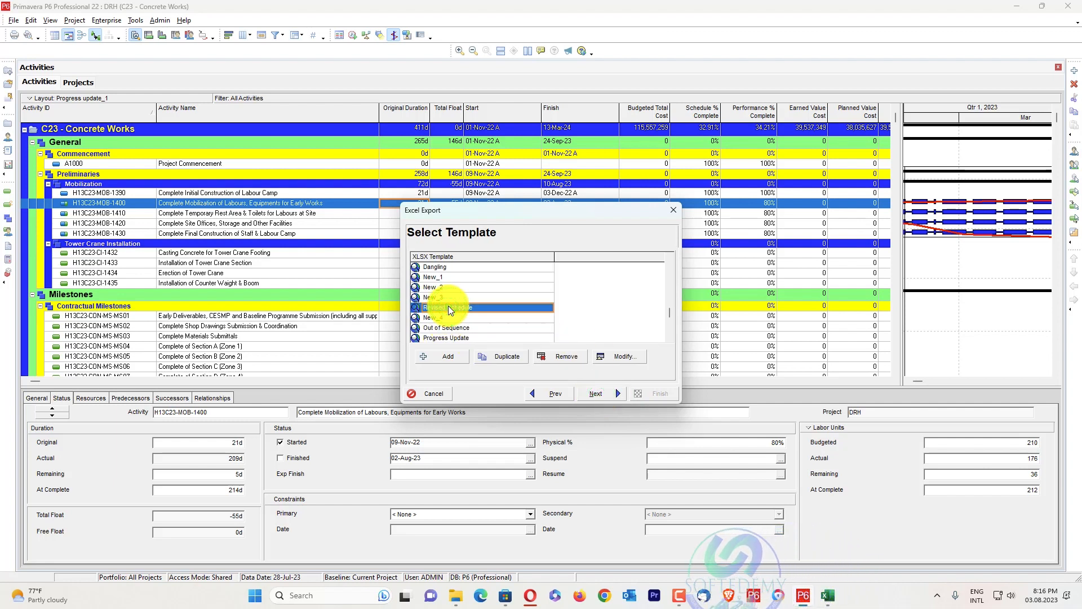
click(599, 358)
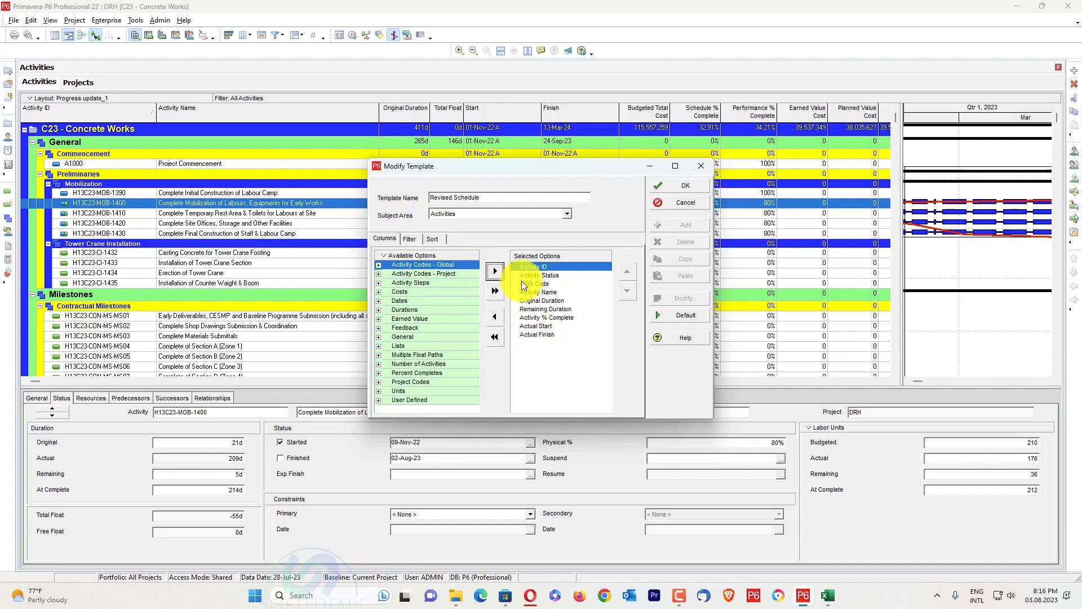
Review the template's selected columns for the Activity Relationships, Expenses and Resource Assignments subject areas
click(482, 214)
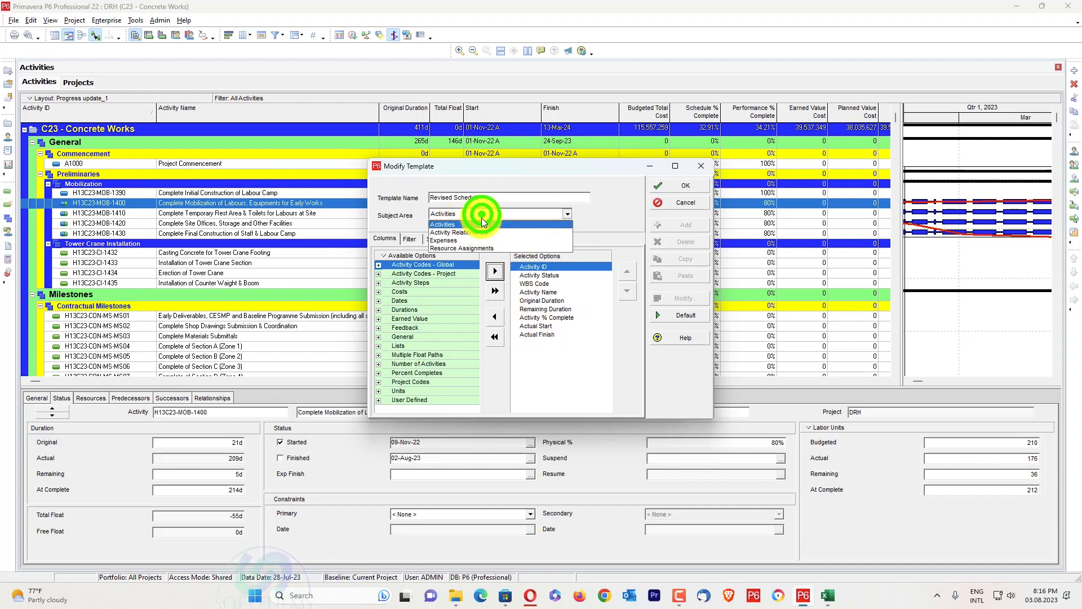
click(472, 234)
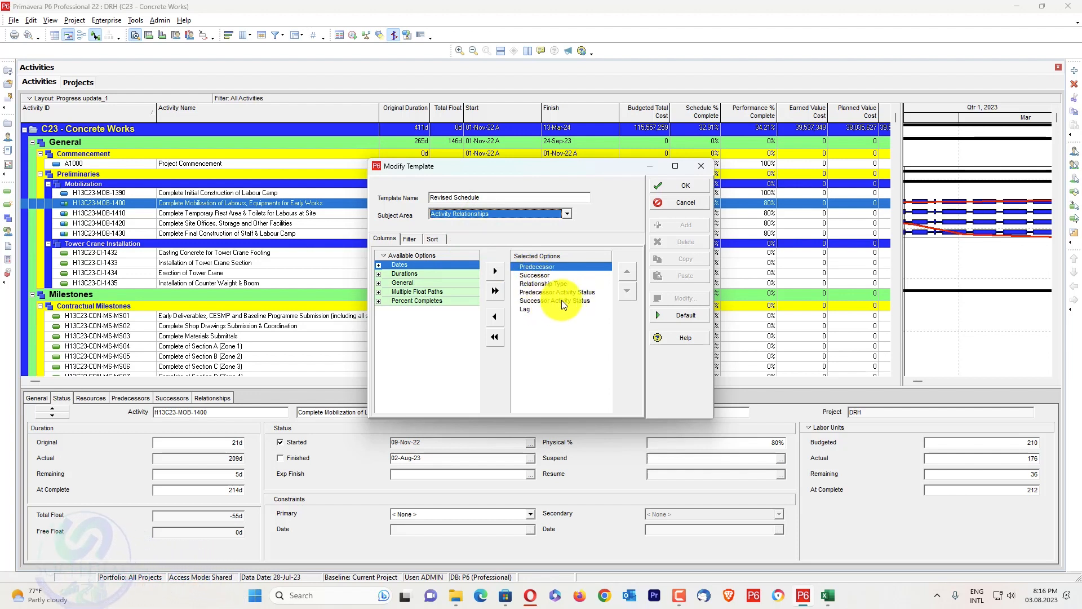
click(510, 219)
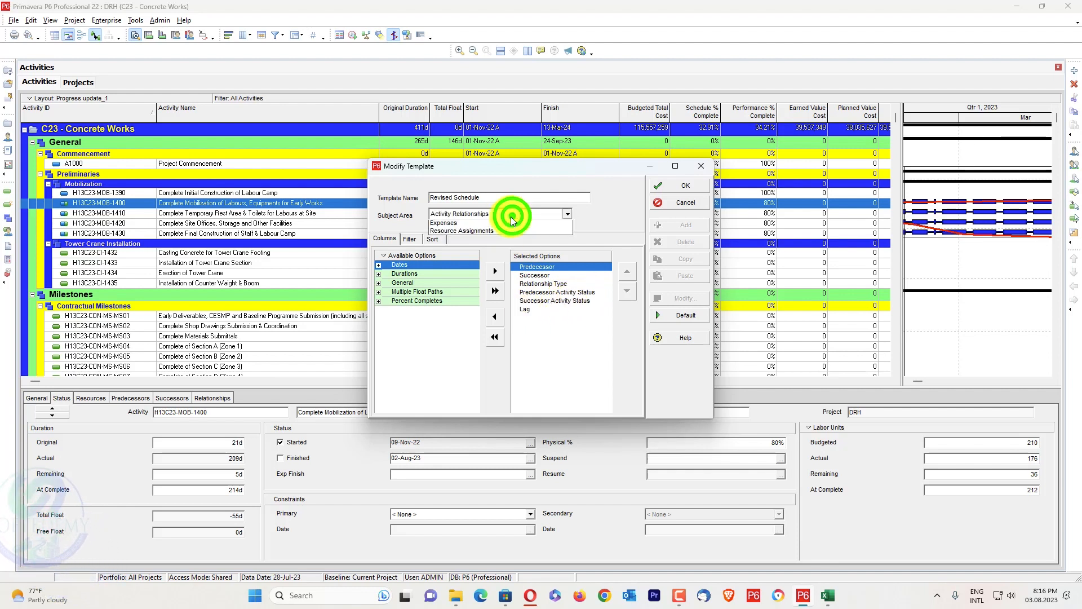
click(502, 235)
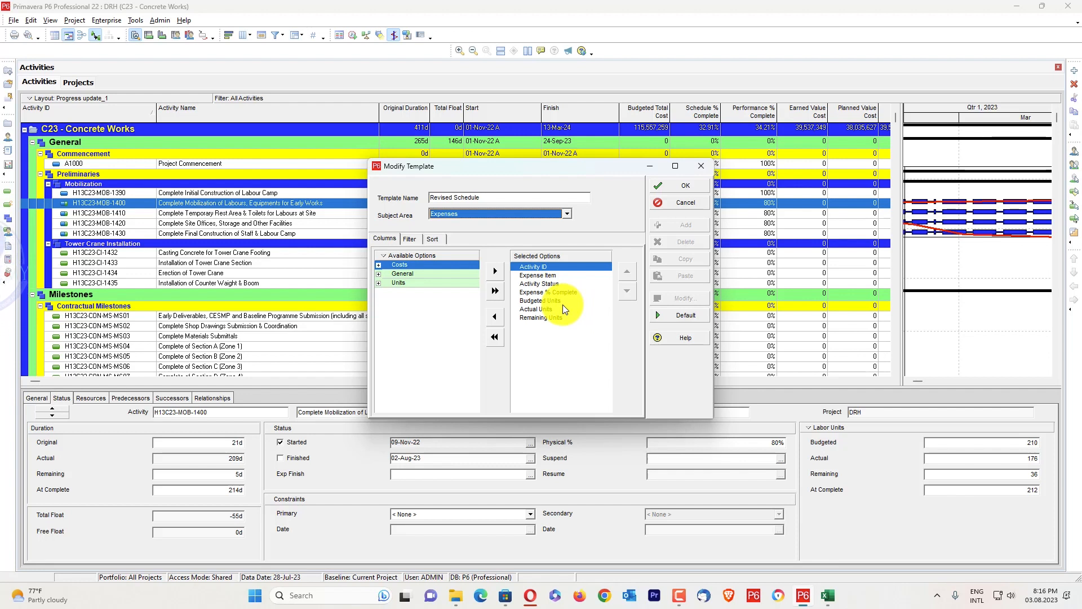
click(525, 214)
click(519, 245)
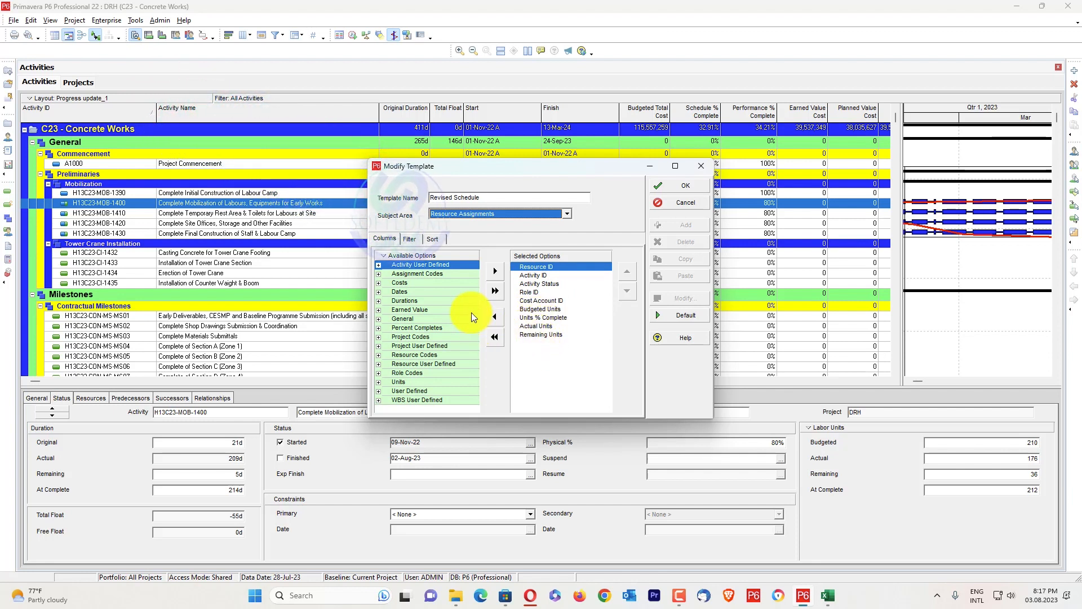
Check which filter the template applies to the Activities subject area and accept the template
click(483, 213)
click(445, 226)
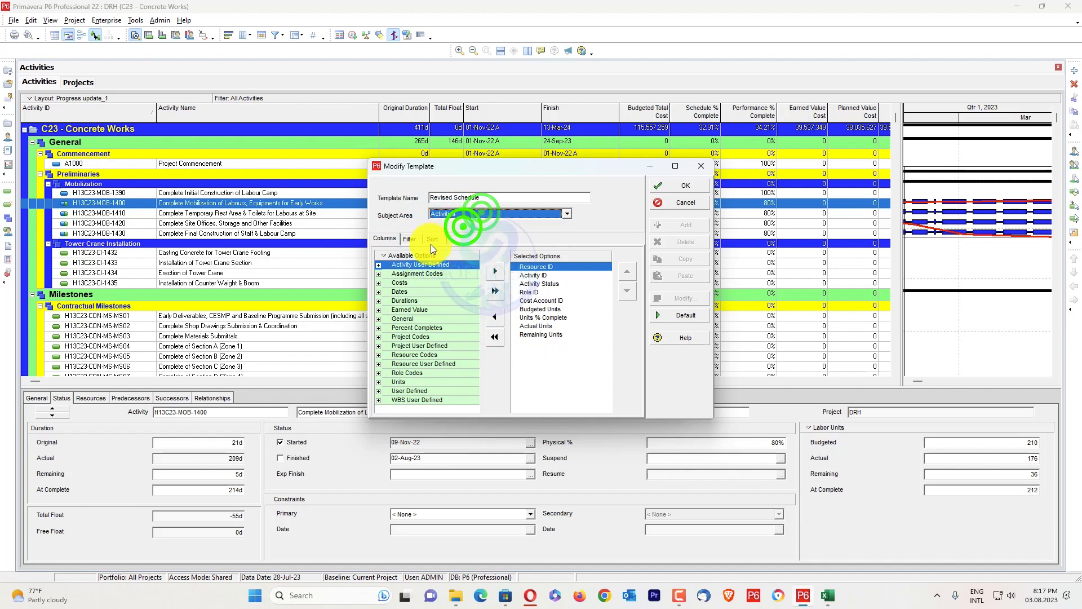
click(410, 239)
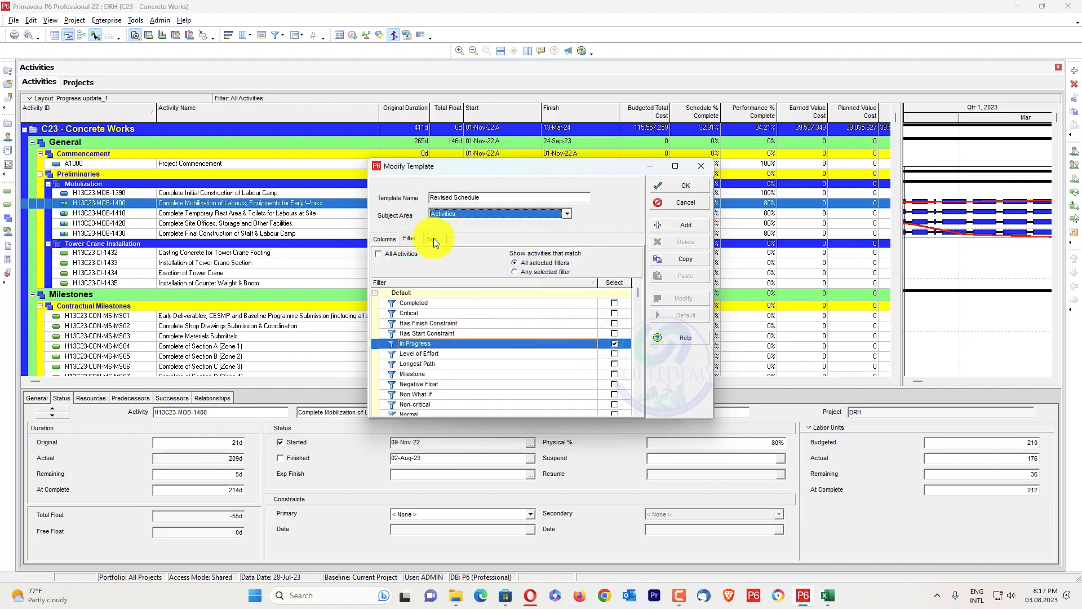
click(391, 238)
click(407, 239)
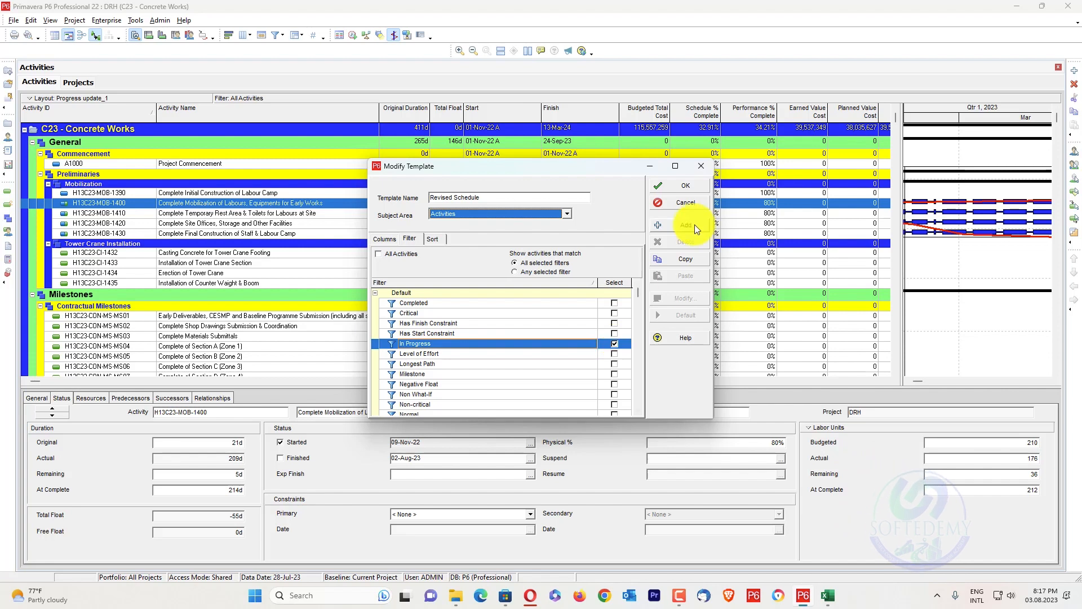
click(691, 193)
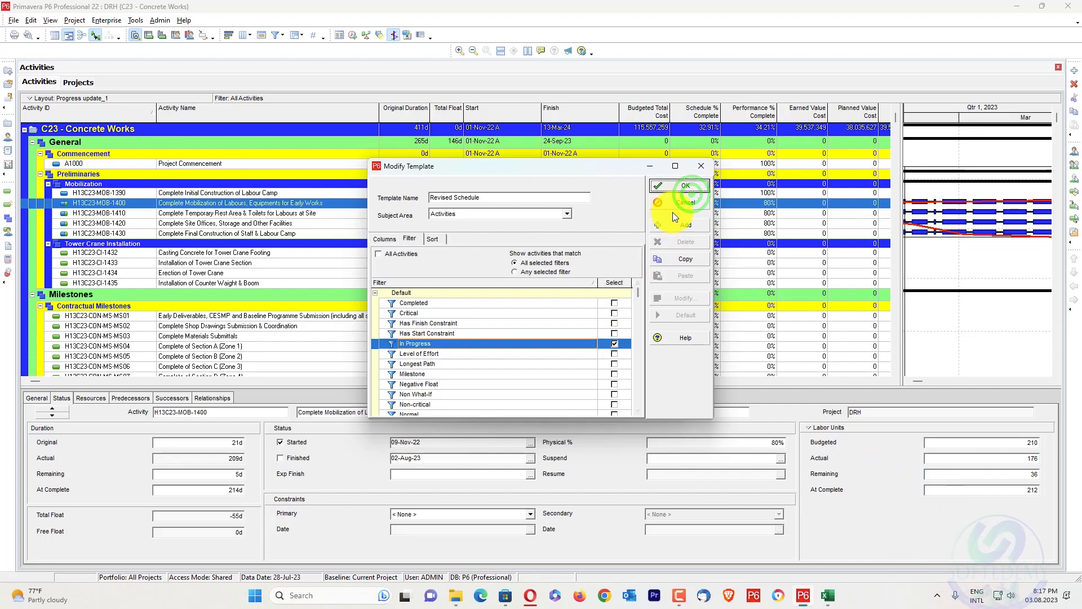
Set the export file to DRH.xlsx in the Revised Schedule folder on the Desktop
click(608, 391)
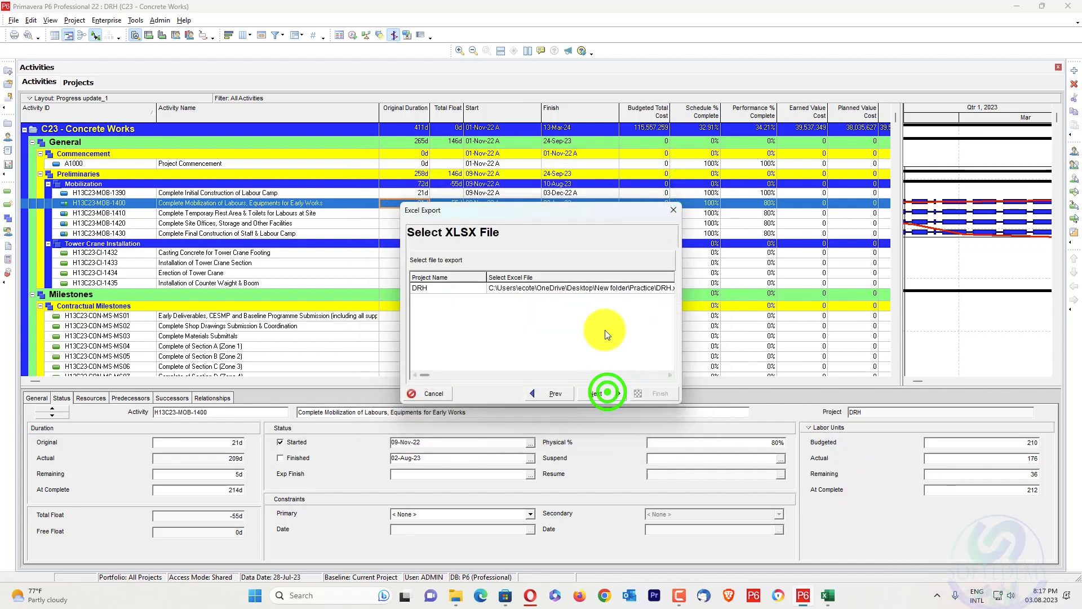
click(587, 288)
double_click(599, 287)
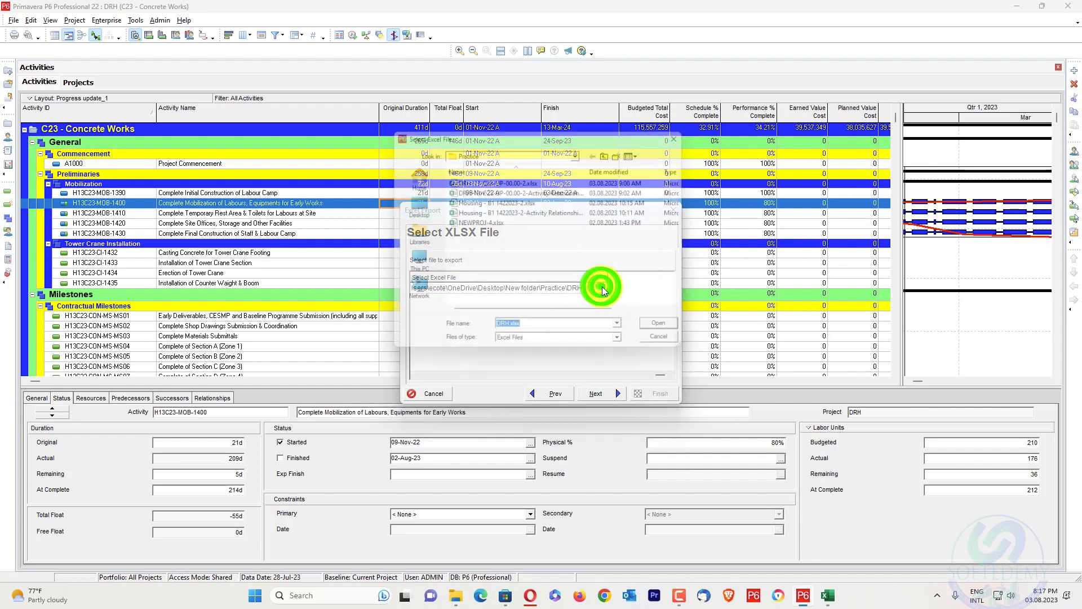
click(410, 205)
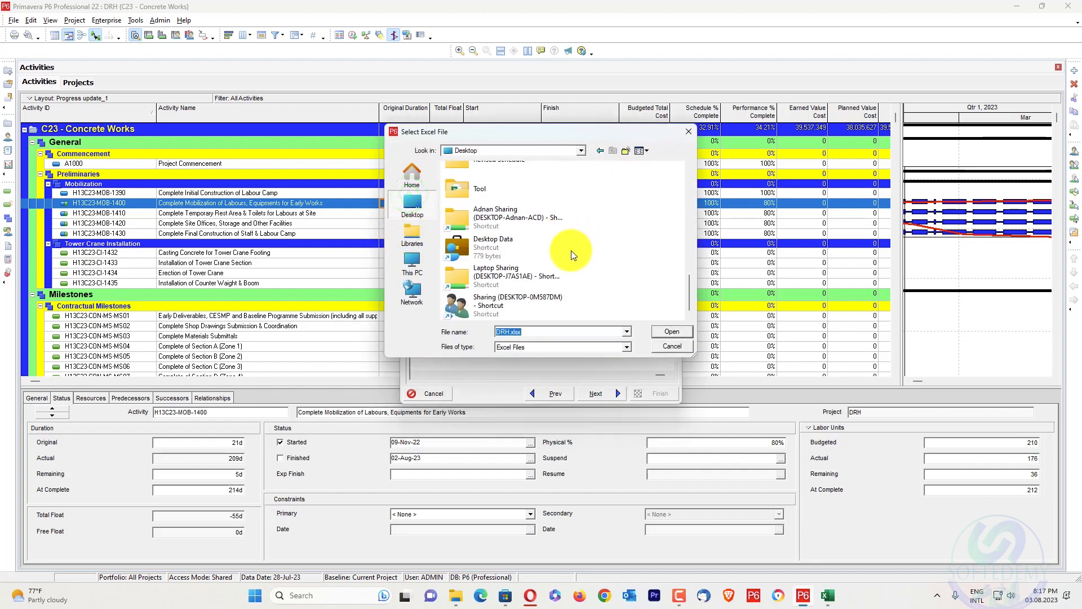
scroll(570, 250, down, 3)
scroll(569, 249, down, 3)
scroll(569, 249, up, 5)
scroll(570, 249, down, 4)
scroll(570, 249, up, 6)
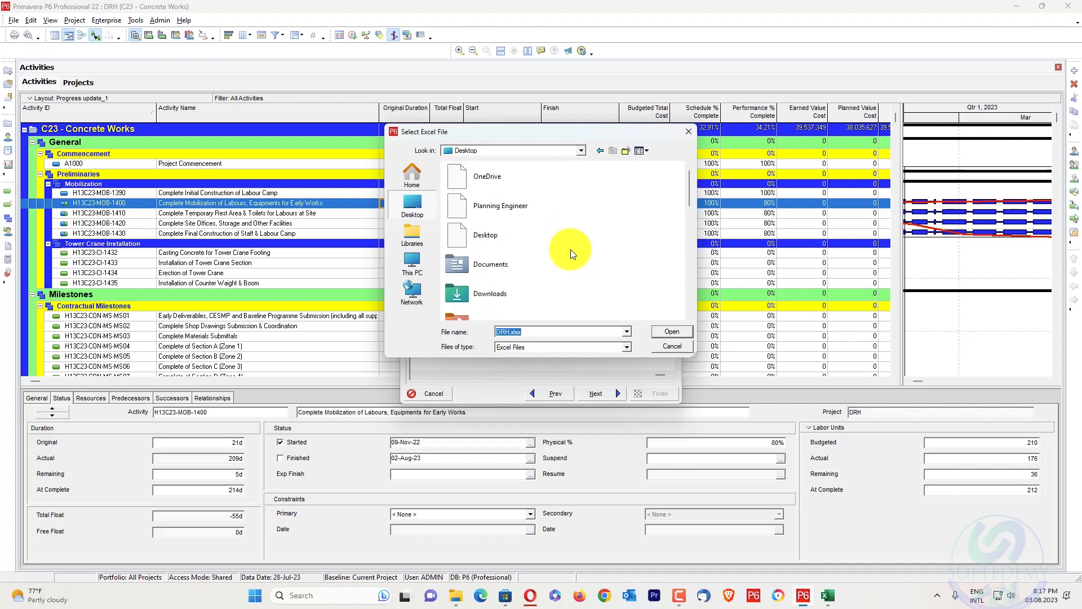
click(591, 234)
scroll(592, 234, down, 5)
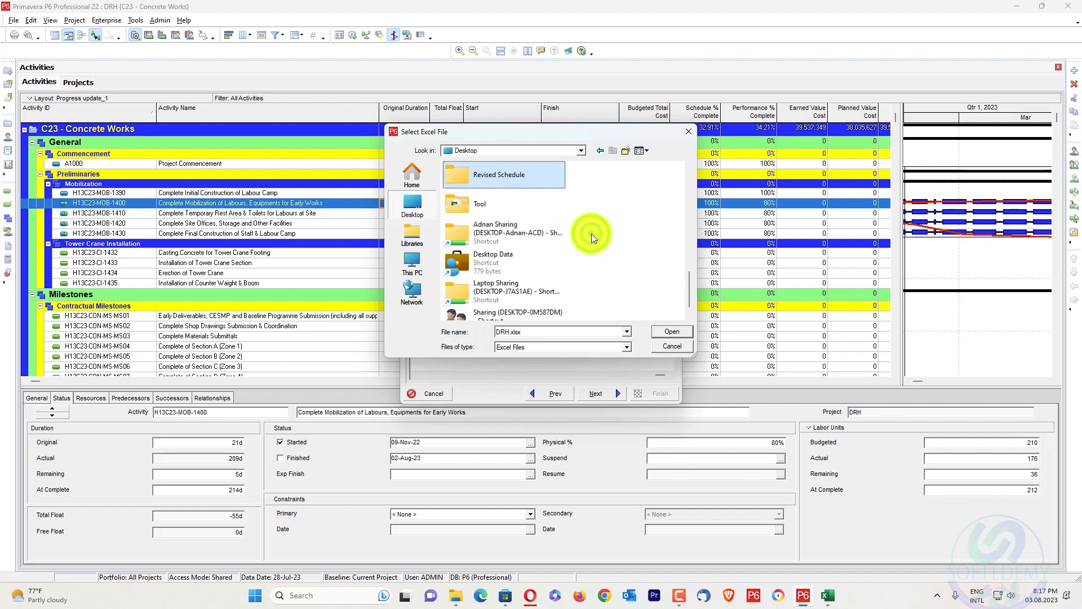
double_click(523, 168)
click(674, 333)
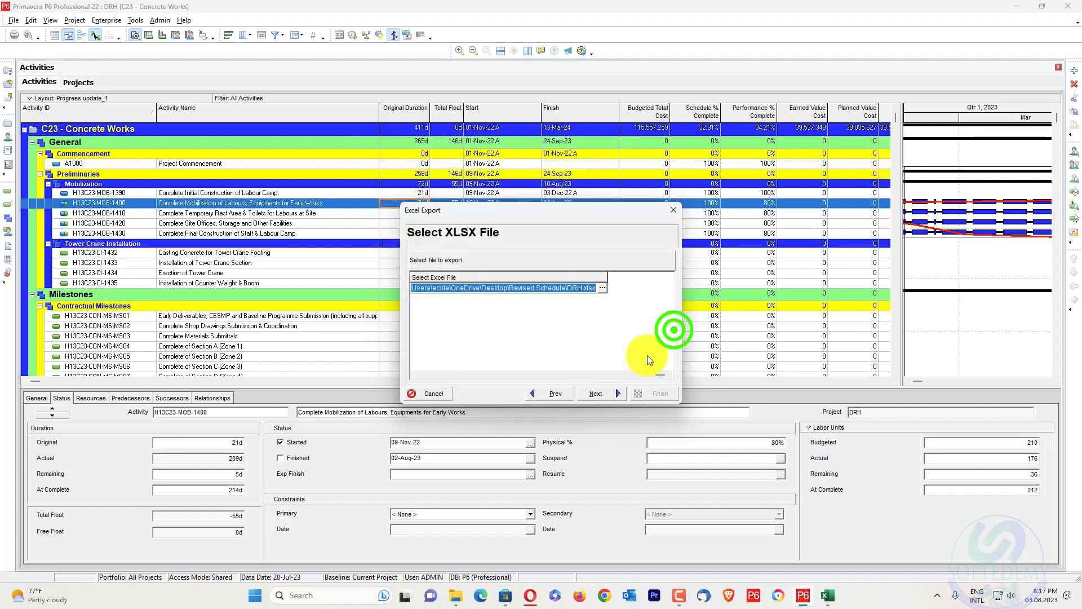
Run the spreadsheet export and close the export wizard
click(603, 397)
click(659, 395)
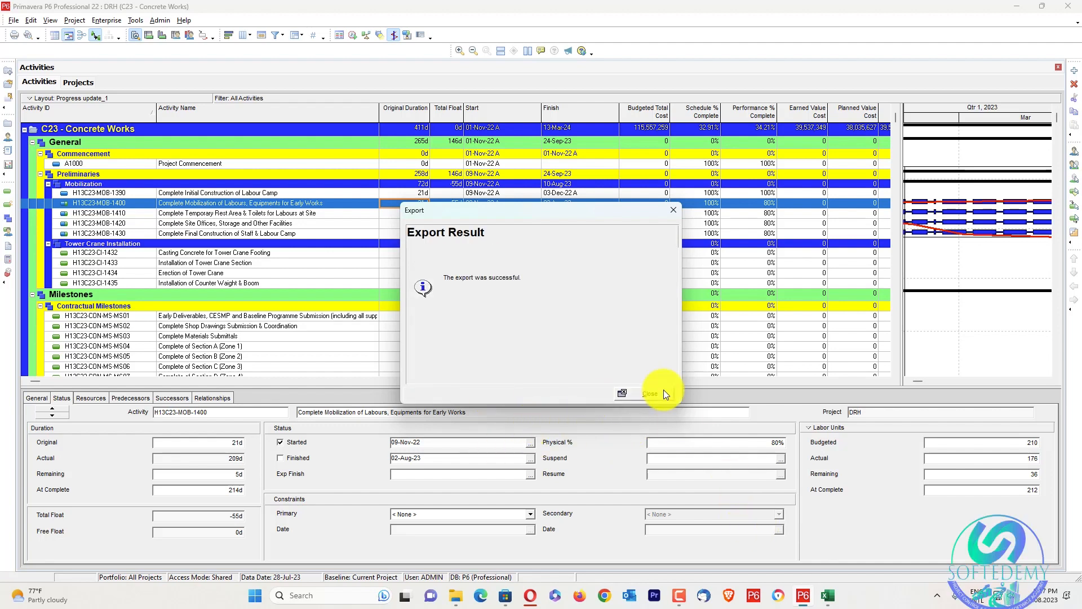
click(663, 391)
Switch to the PV=EV Revised Schedule P6 Tool in Excel and run Split Activity and Resources on DRH.xlsx from the Desktop's Revised Schedule folder
click(828, 595)
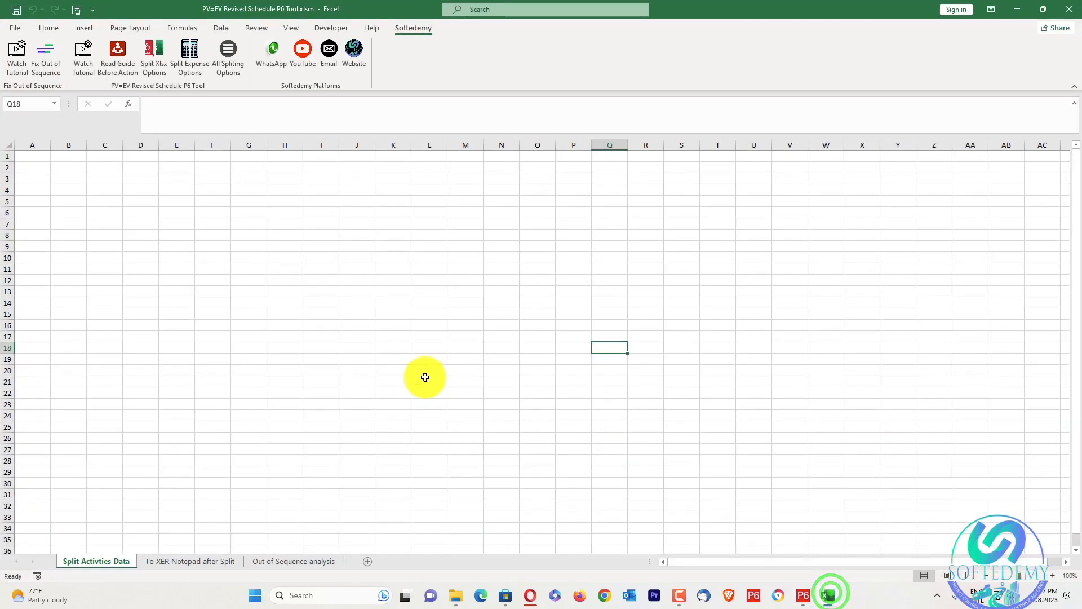
click(160, 50)
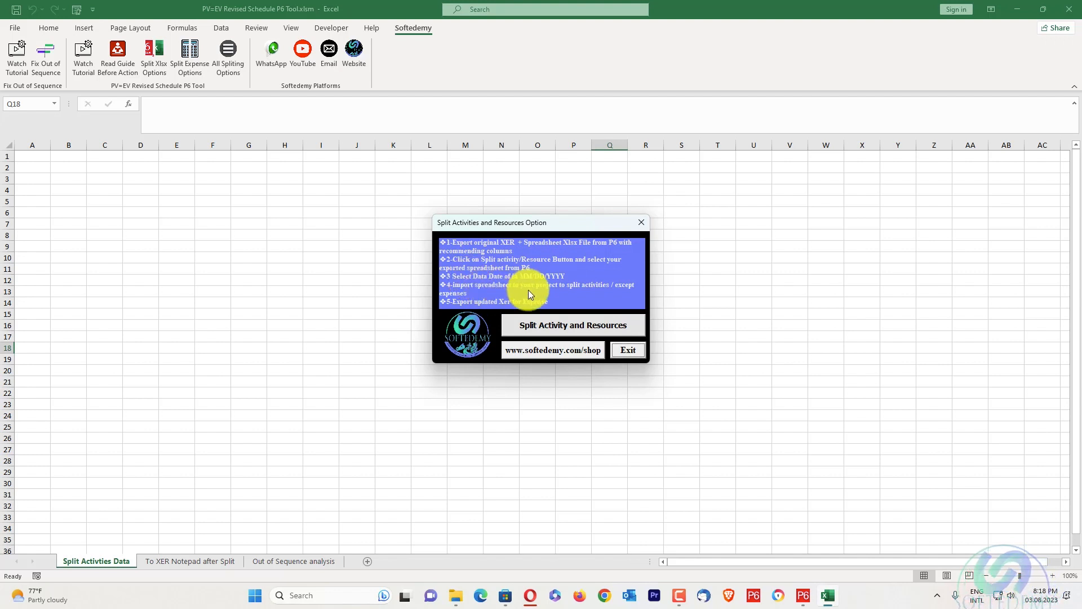
click(553, 322)
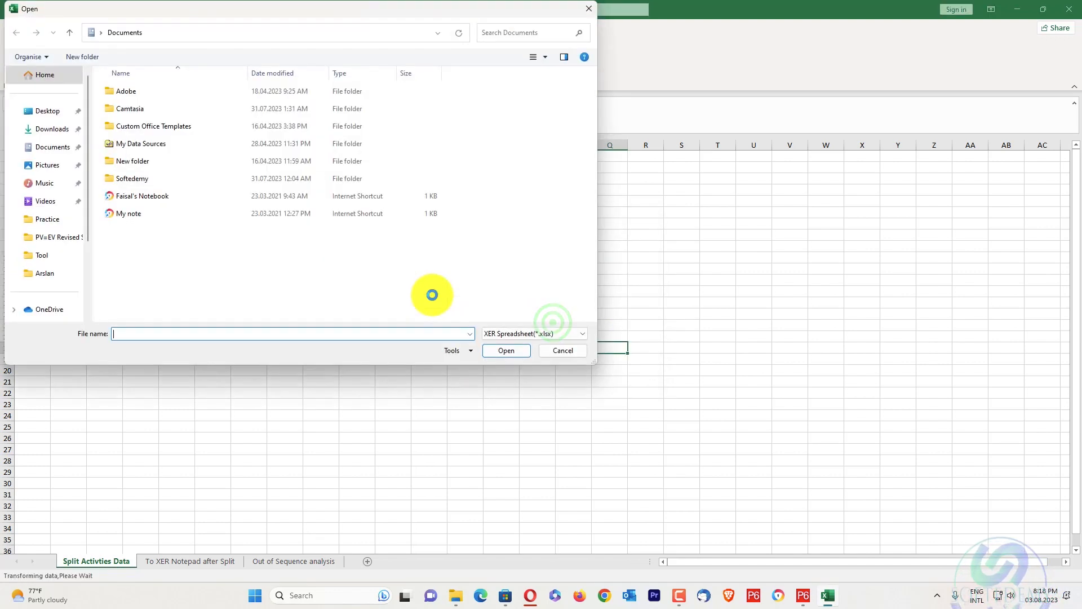
click(40, 110)
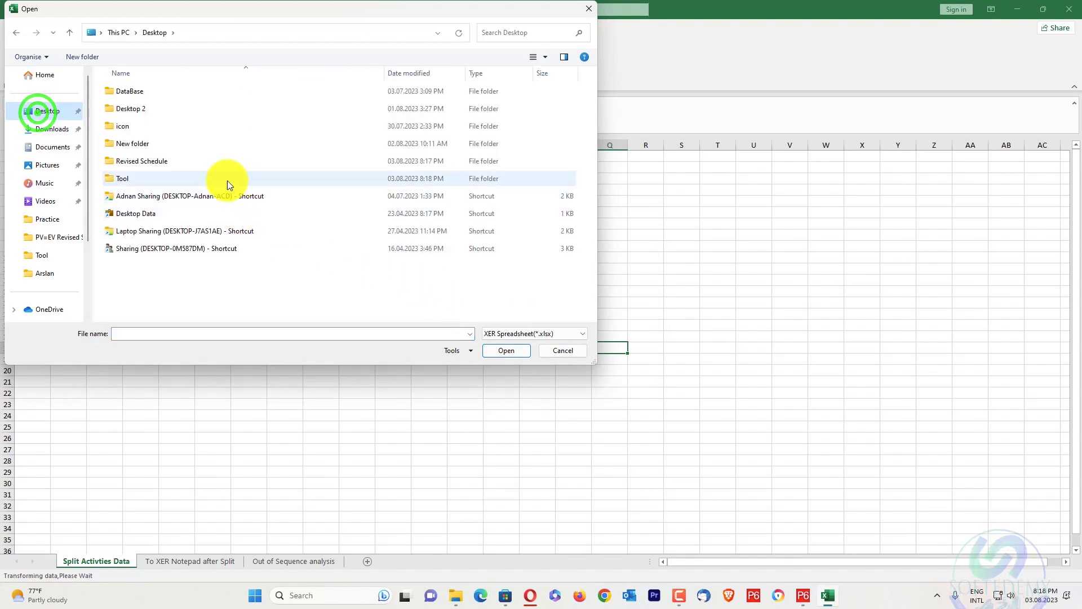
click(219, 160)
double_click(219, 160)
click(170, 91)
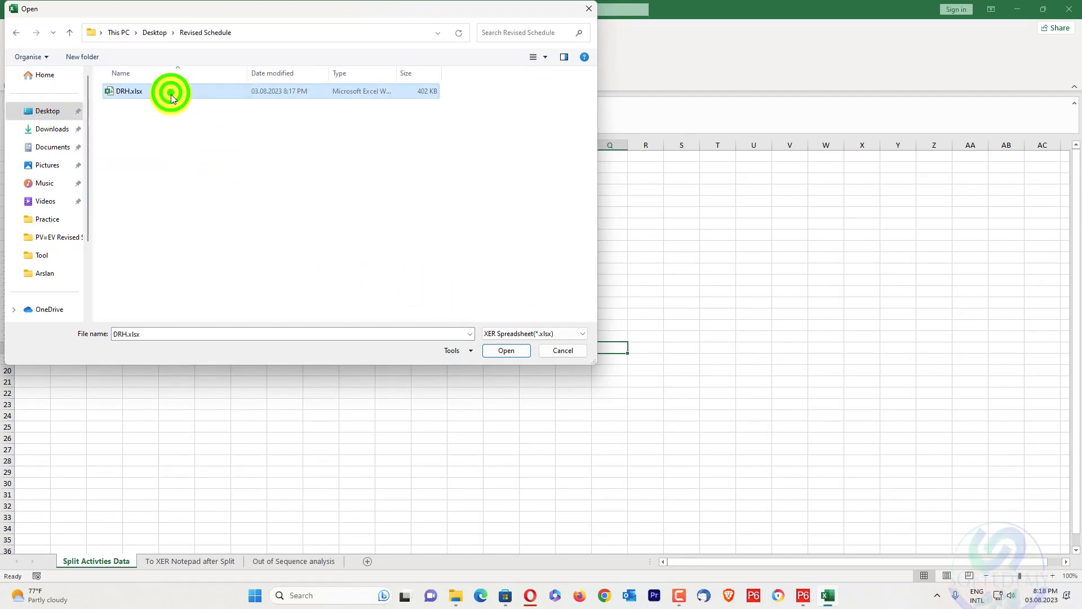
click(511, 354)
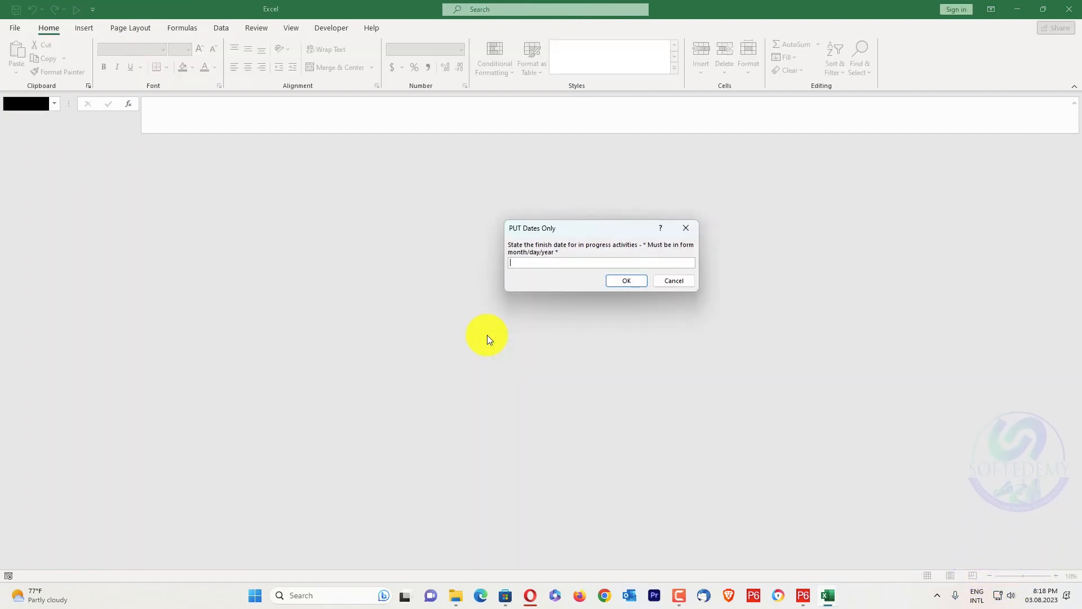
Switch to Primavera P6, check the project's data date in the scheduling settings without rescheduling, and return to Excel
click(803, 594)
click(803, 596)
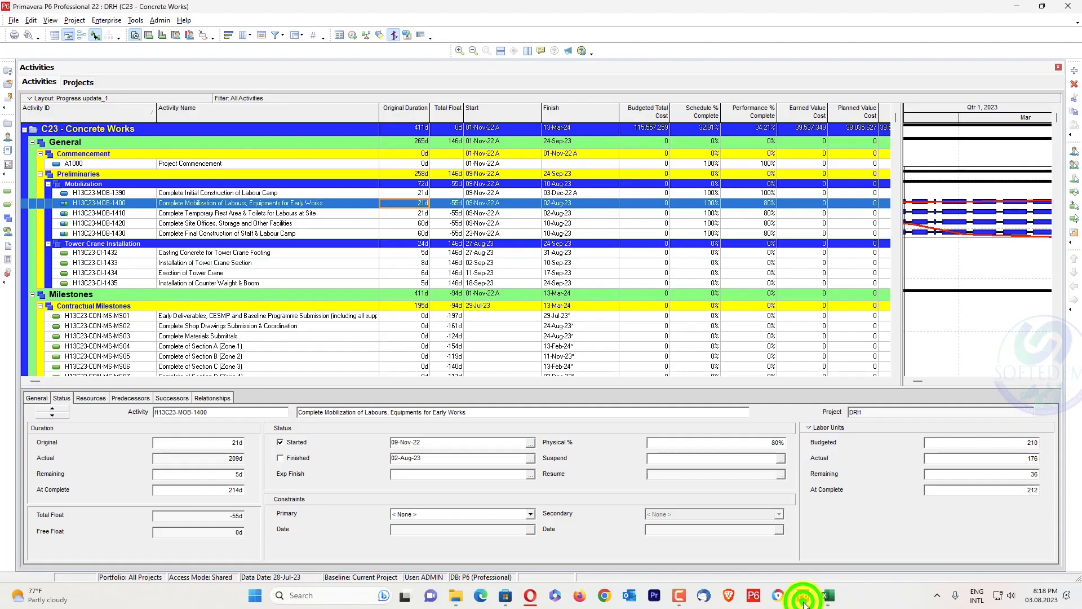
key(F9)
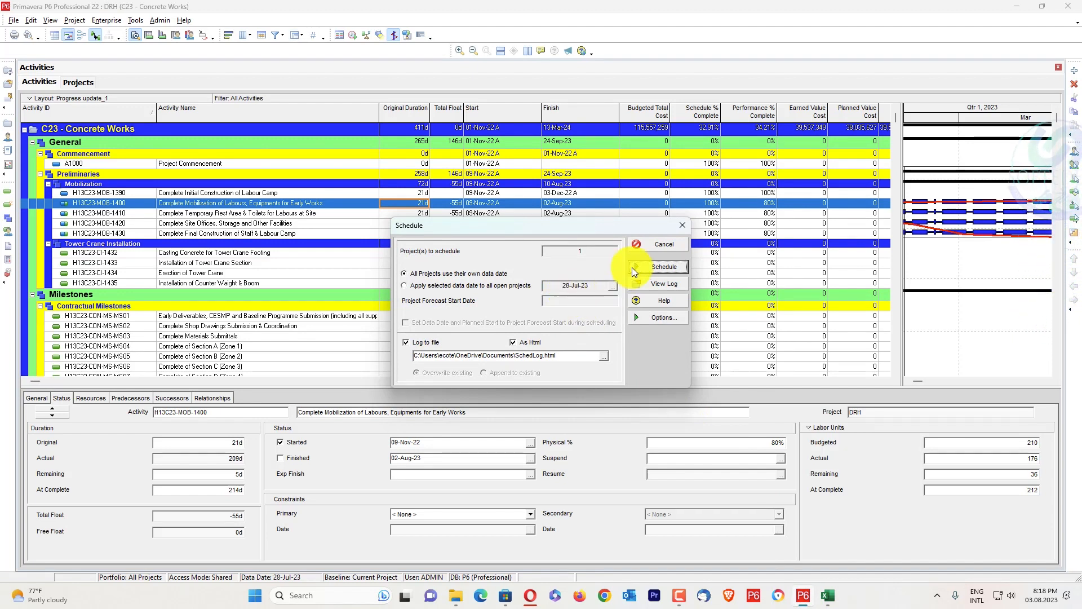
click(653, 246)
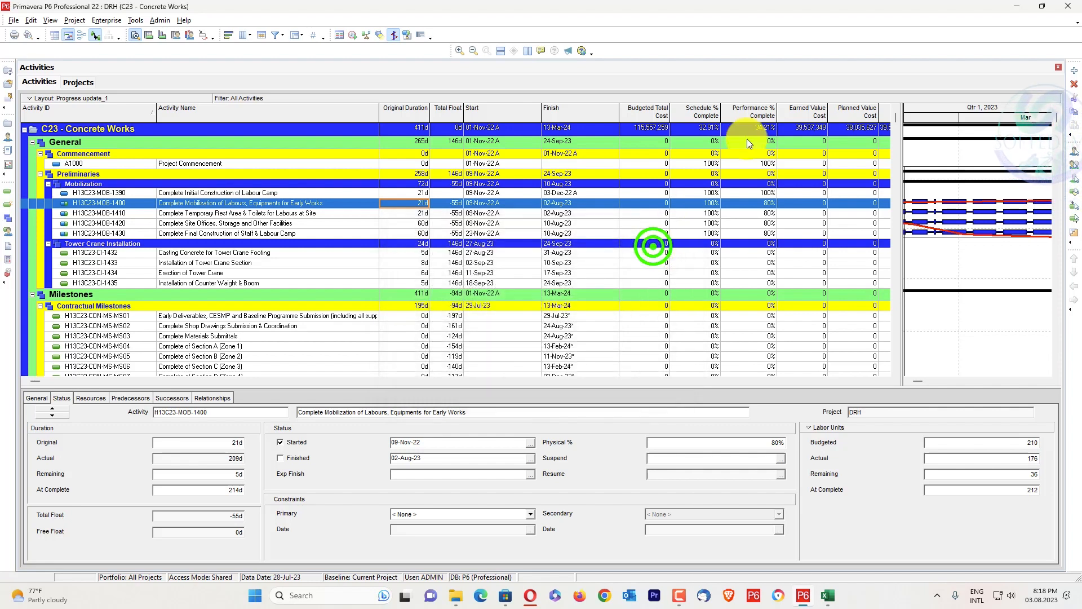
click(1012, 5)
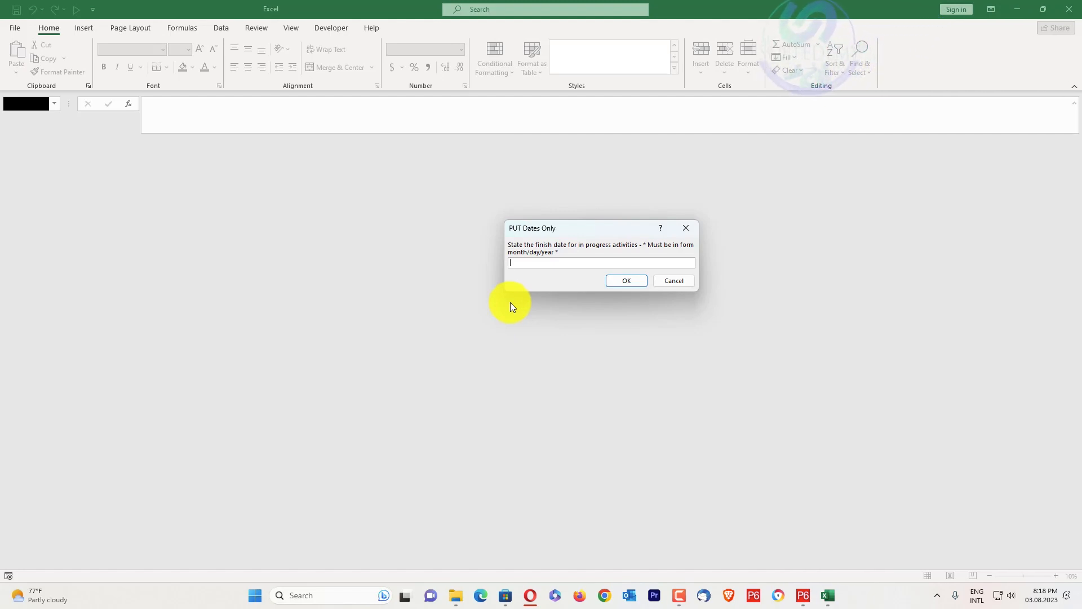
Enter 07/27/2023 as the finish date for in-progress activities and complete the split
text(07)
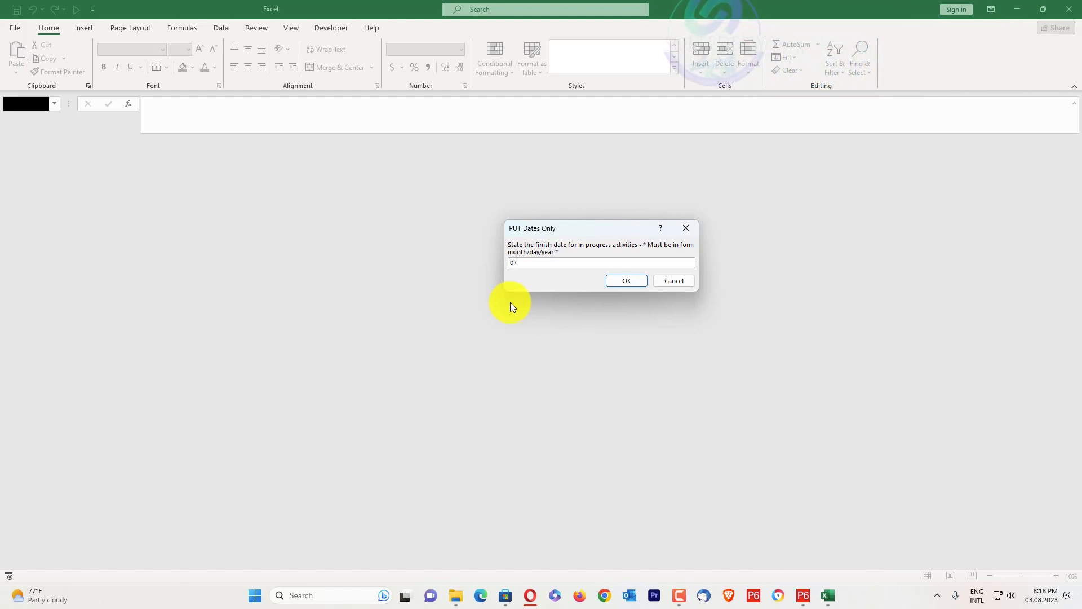
text(/27/)
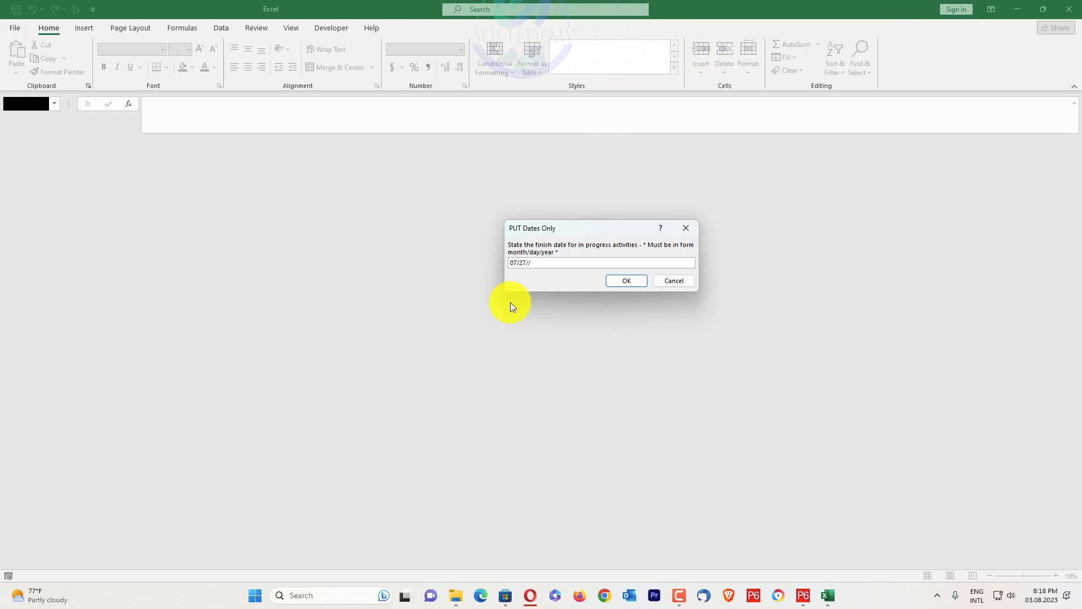
text(2023)
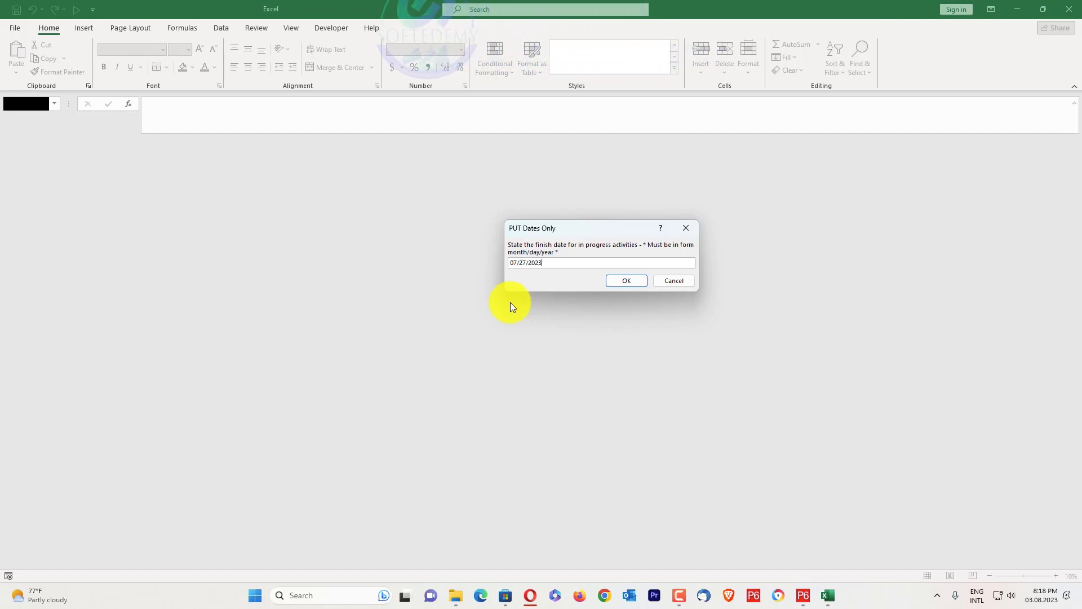
key(Return)
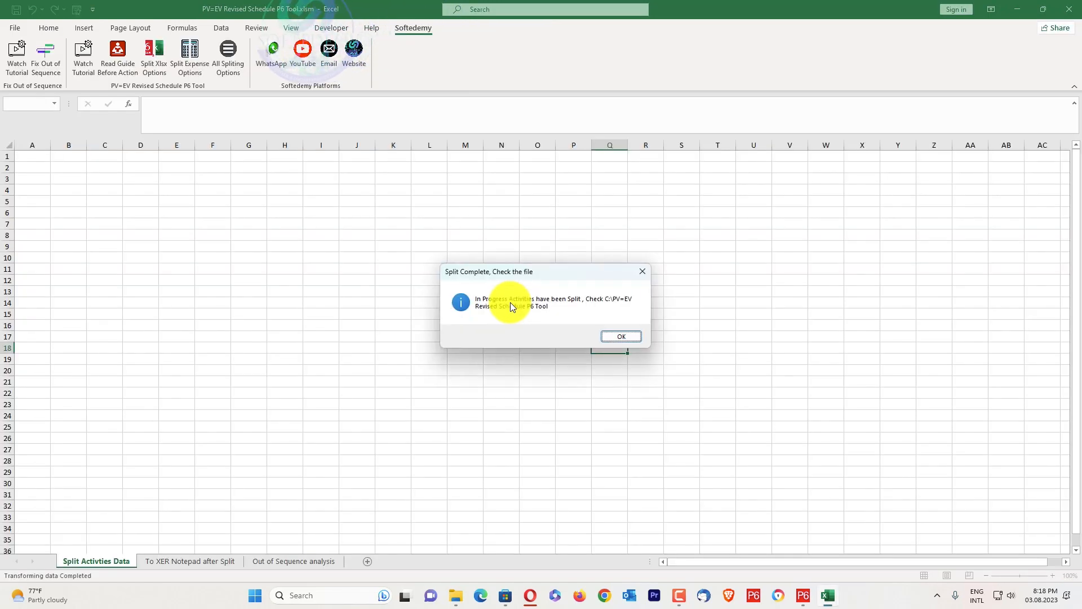
click(607, 335)
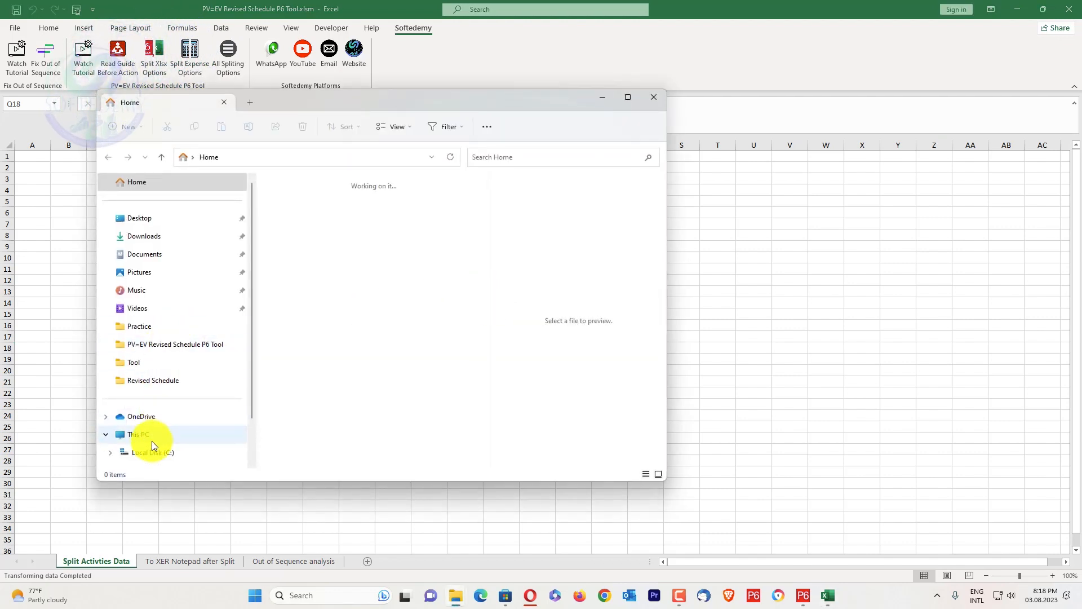
Open the PV=EV Revised Schedule P6 Tool folder on Local Disk (C:) to check for the split workbook, and switch to Primavera P6
click(142, 454)
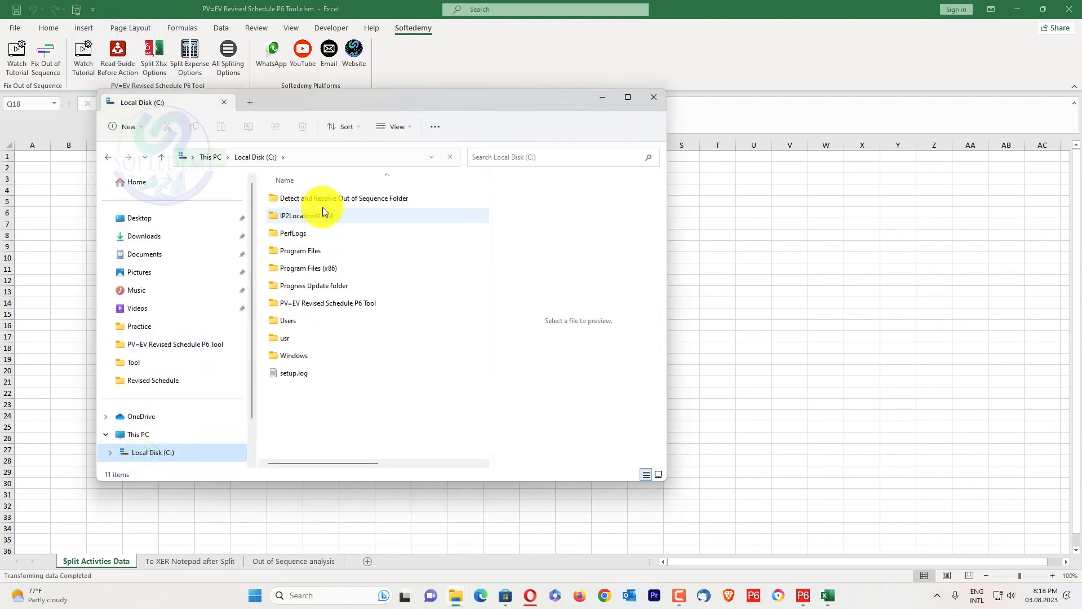
double_click(318, 305)
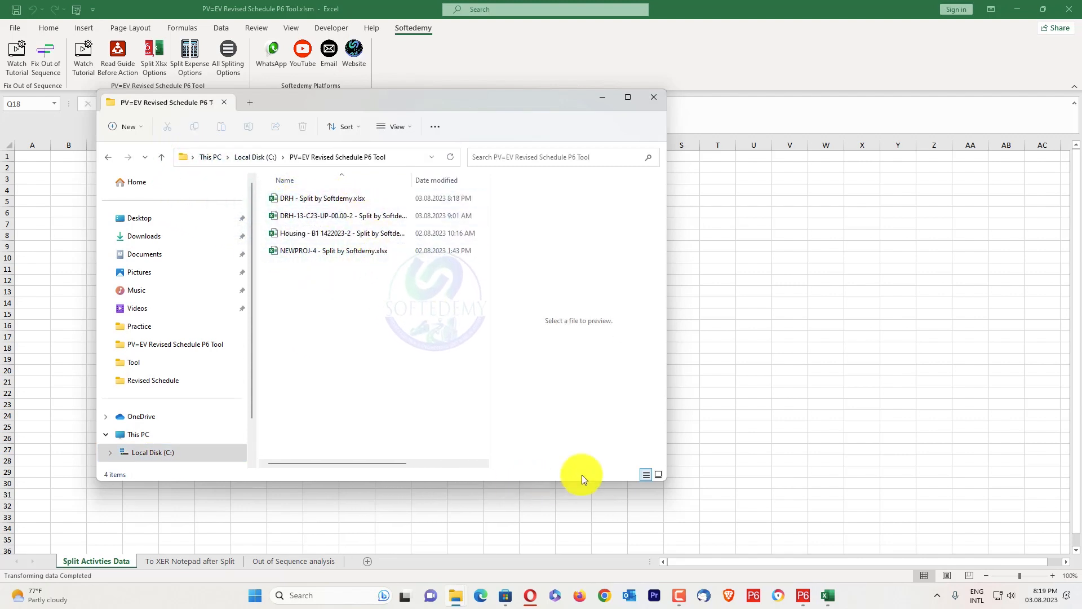
click(803, 595)
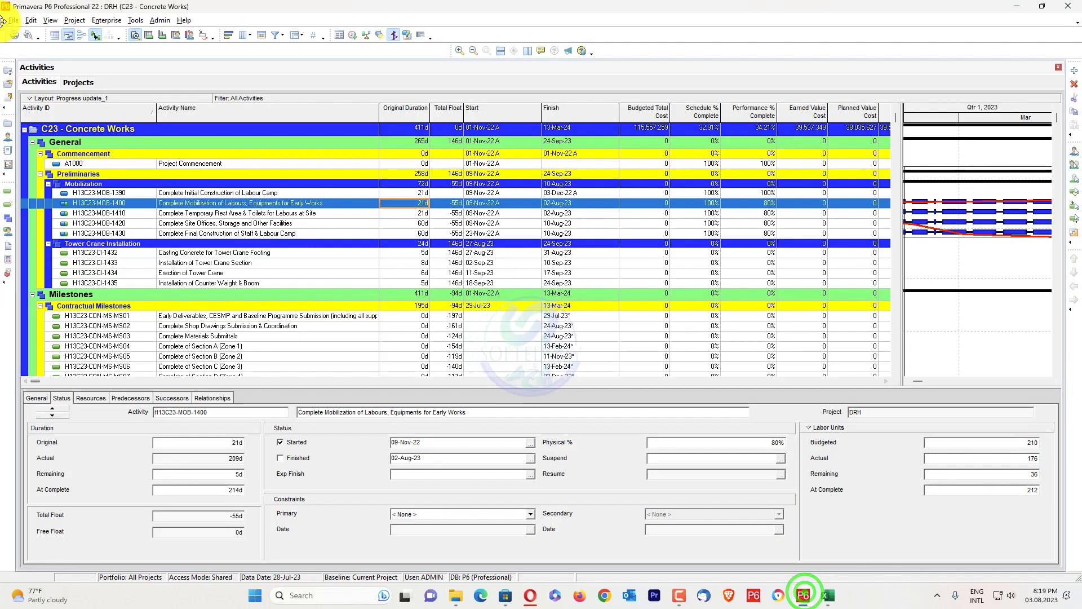
Start a Spreadsheet (XLSX) import using DRH - Split by Softdemy.xlsx from the PV=EV Revised Schedule P6 Tool folder on Local Disk (C:)
click(11, 20)
click(31, 35)
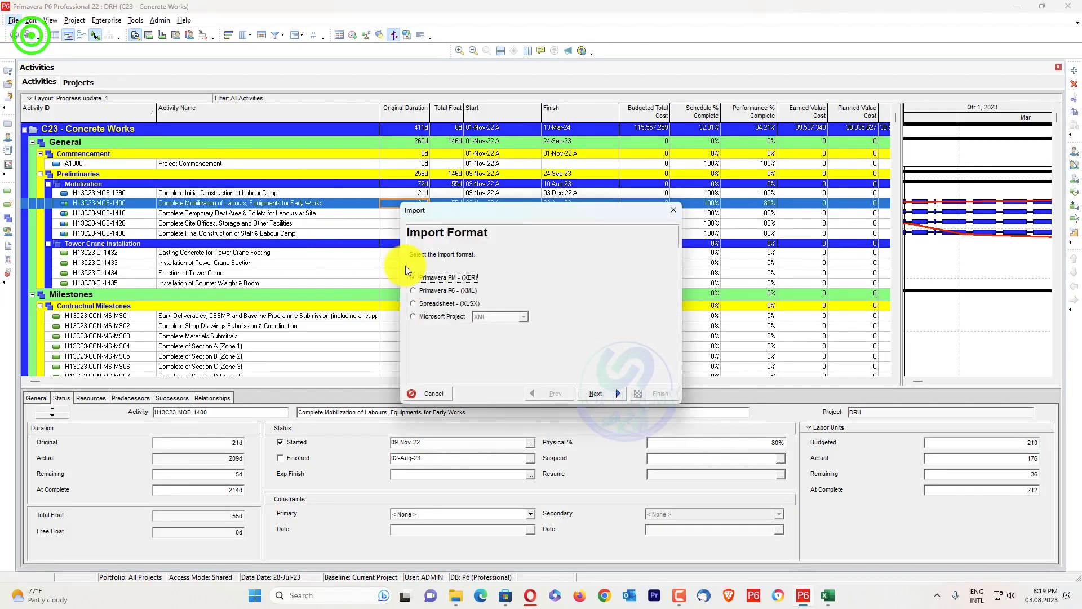
click(448, 304)
click(591, 393)
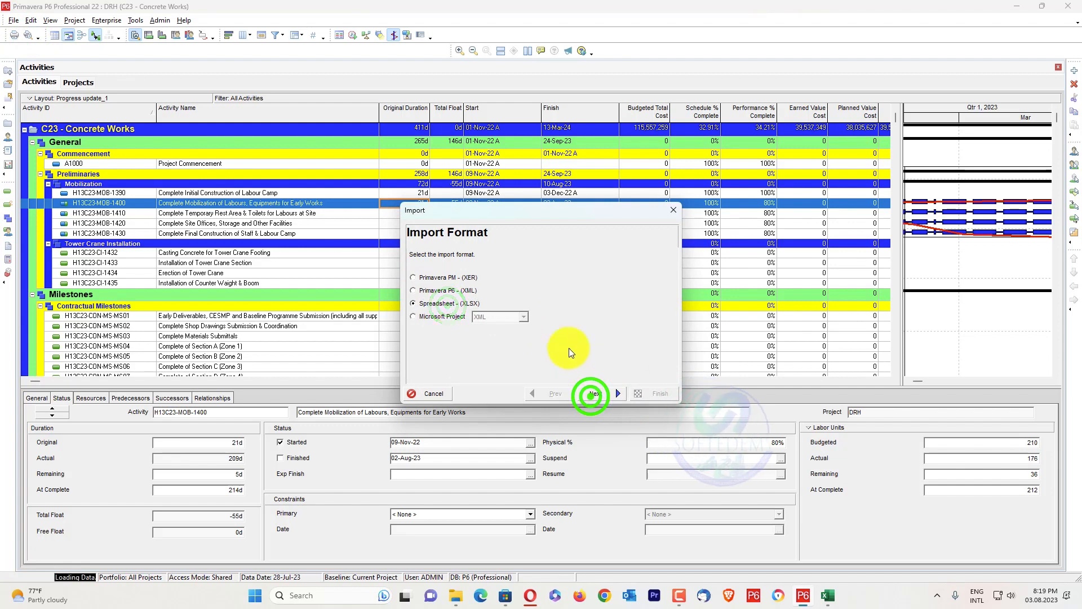
click(601, 330)
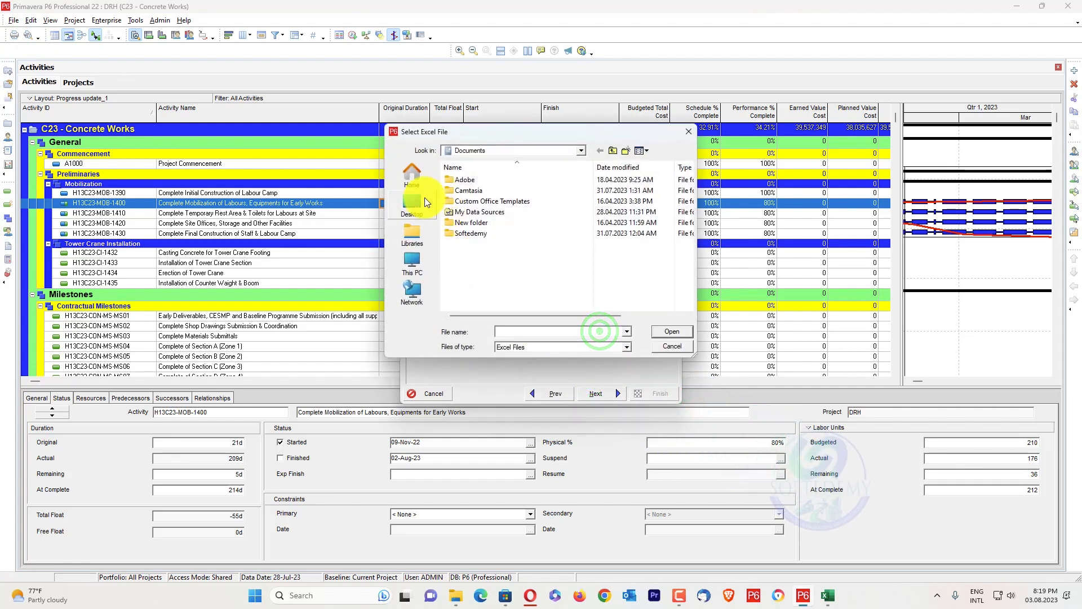
click(526, 151)
click(510, 284)
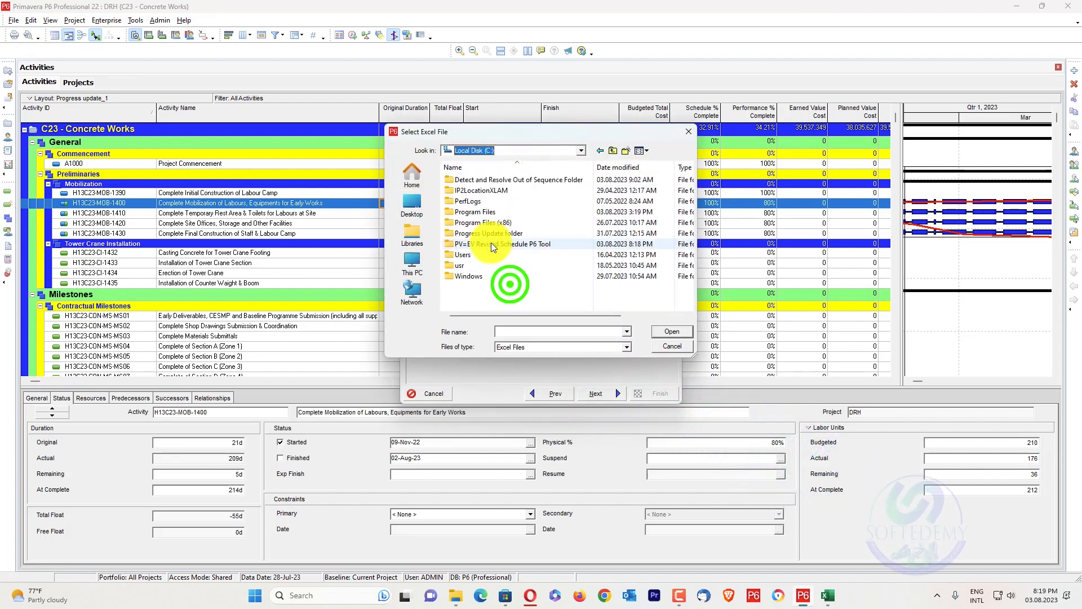
double_click(488, 242)
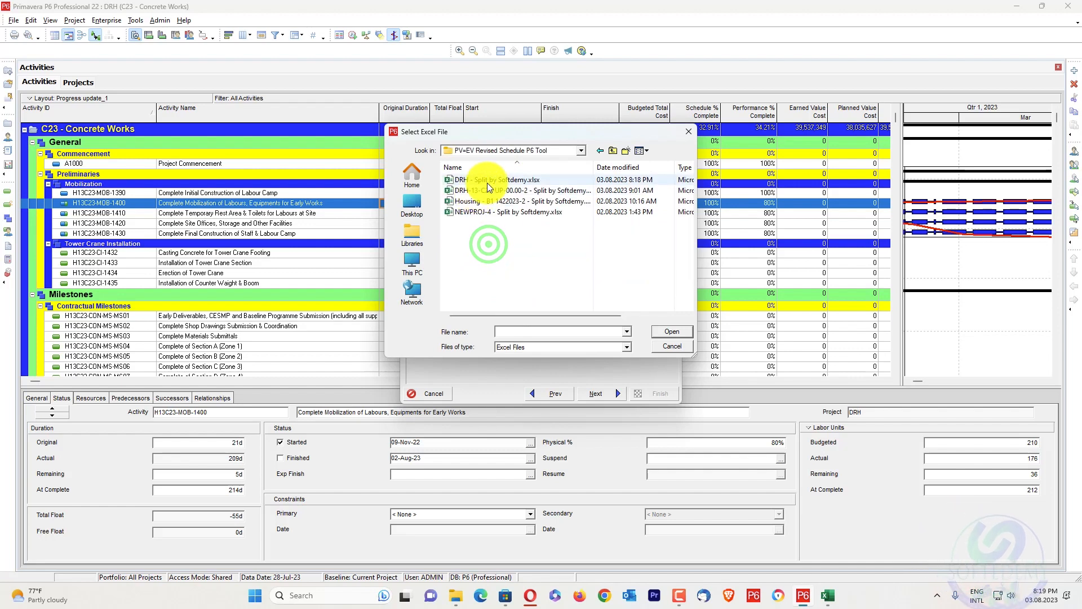
click(487, 180)
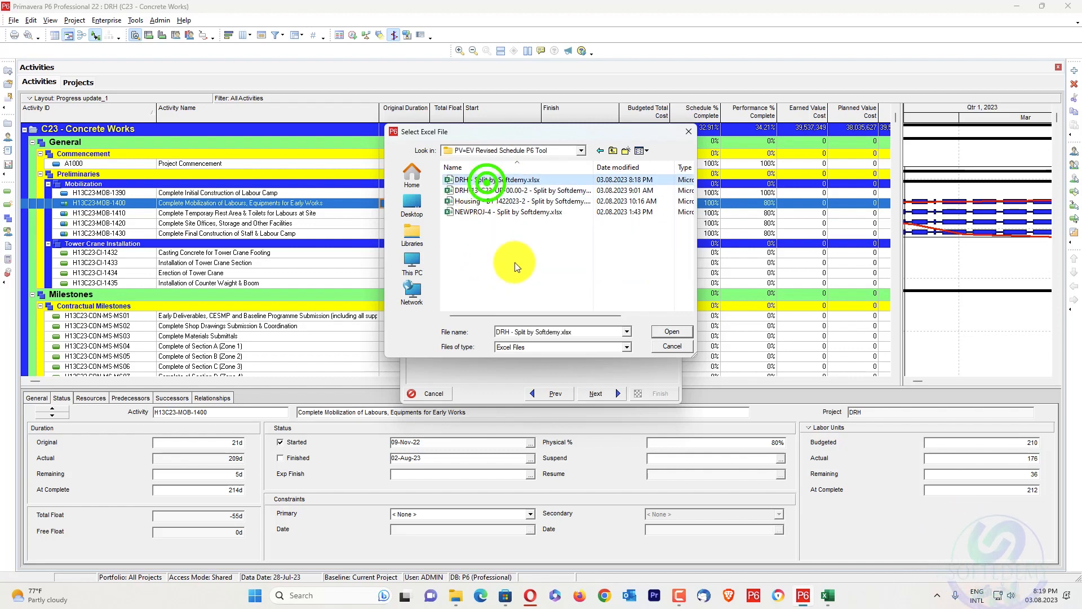
click(665, 332)
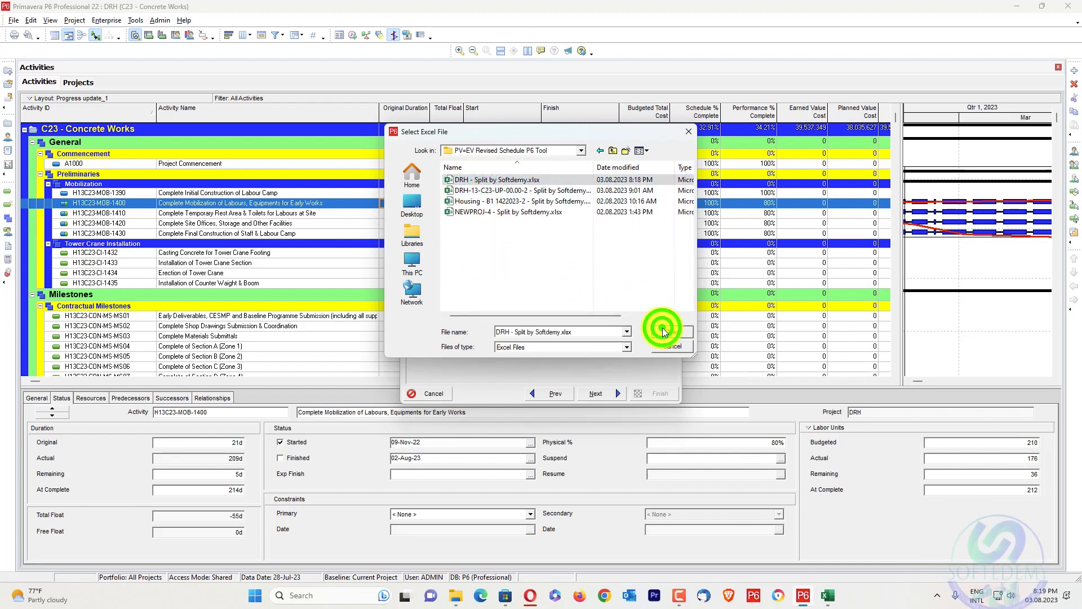
click(605, 393)
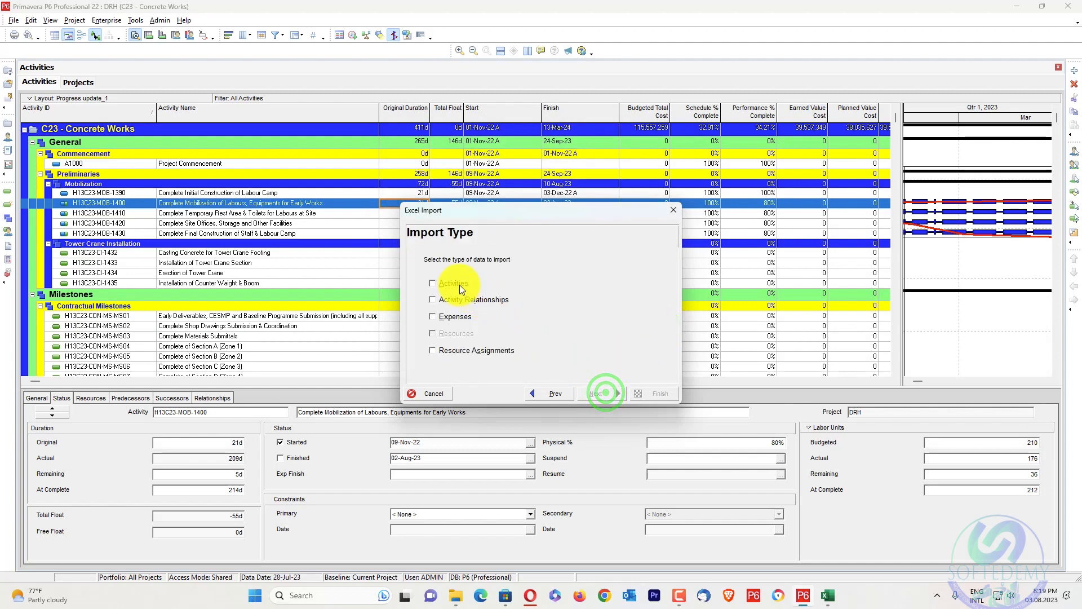
Import Activities and Activity Relationships as an update to the existing DRH project, and close the import wizard
click(456, 301)
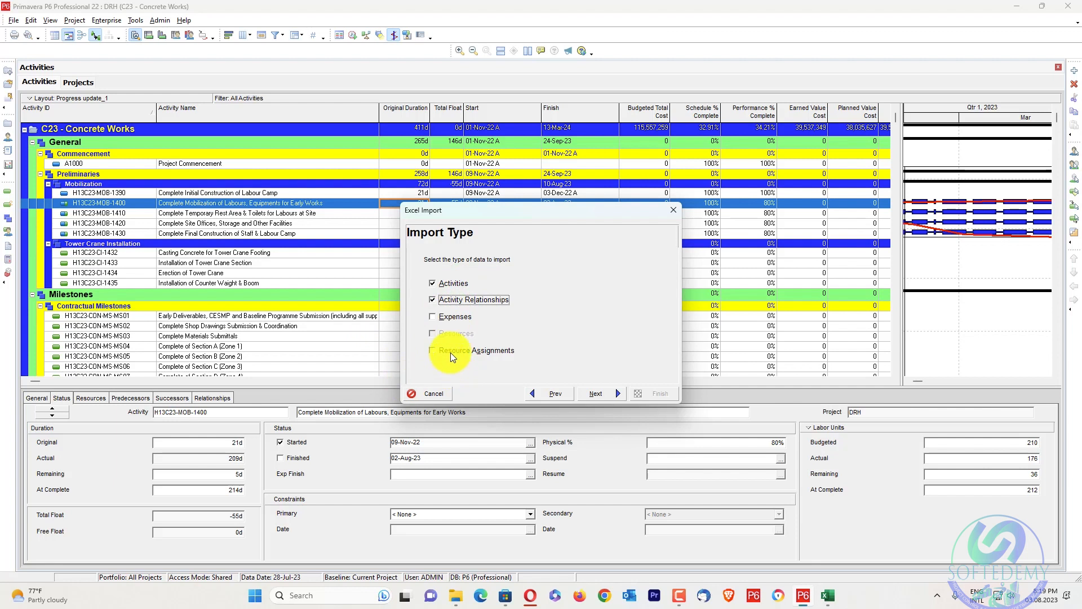
click(588, 389)
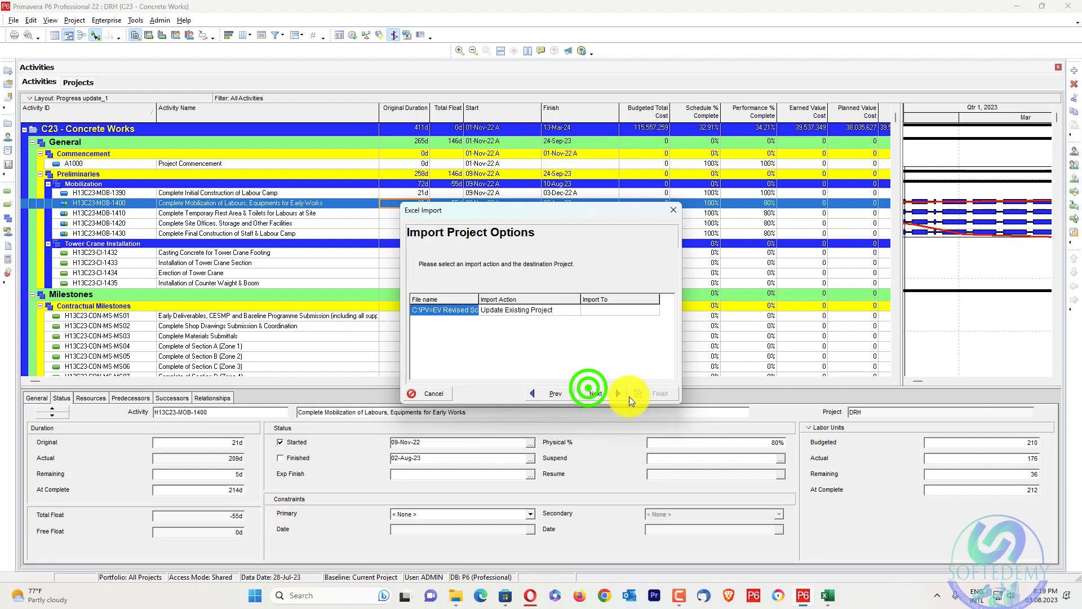
click(584, 313)
click(641, 311)
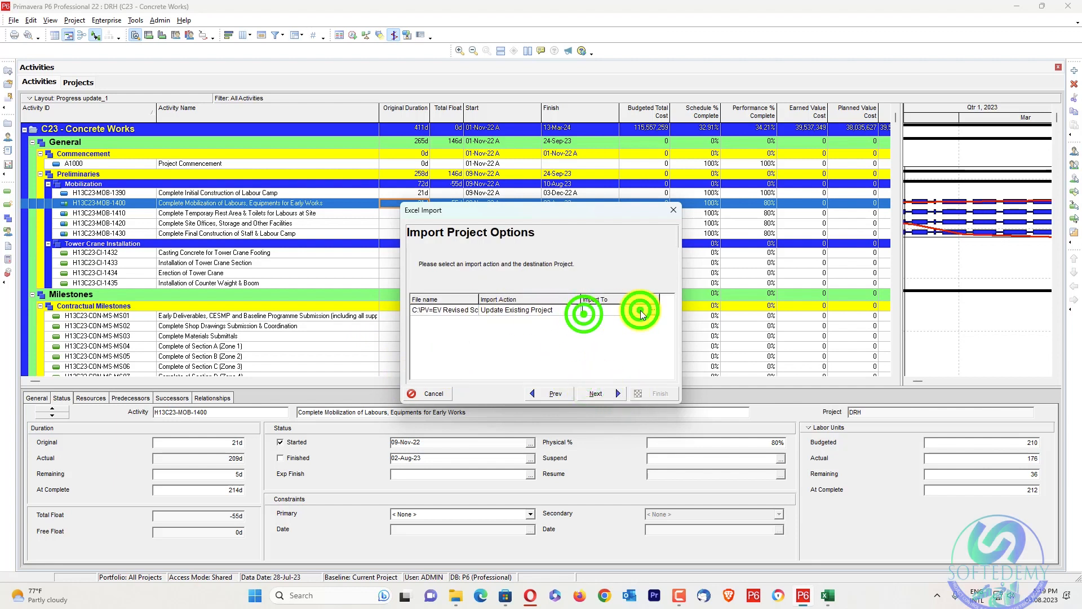
click(652, 310)
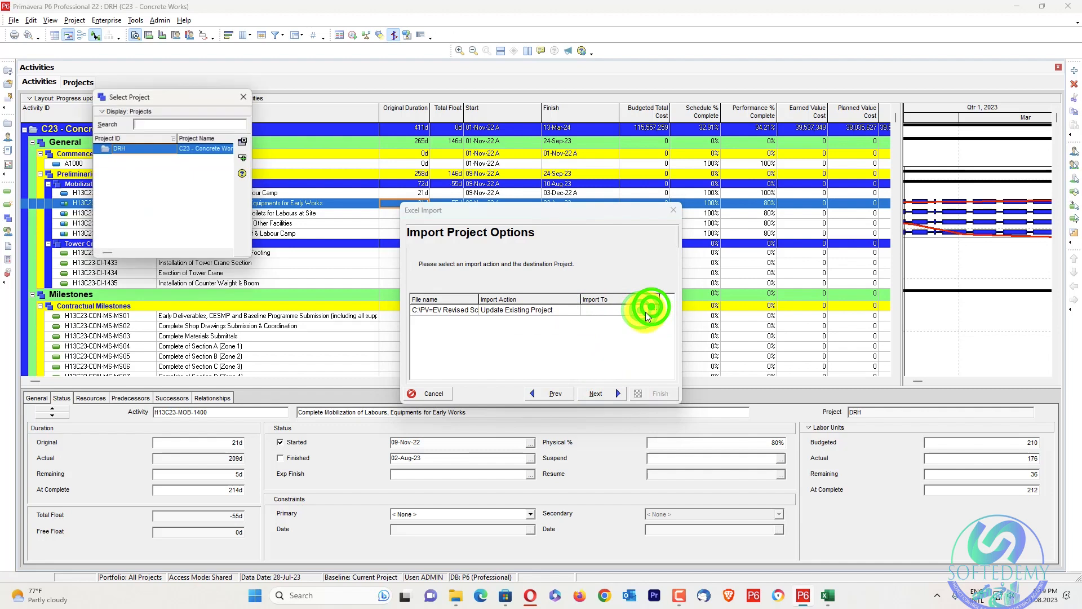
click(245, 156)
click(596, 393)
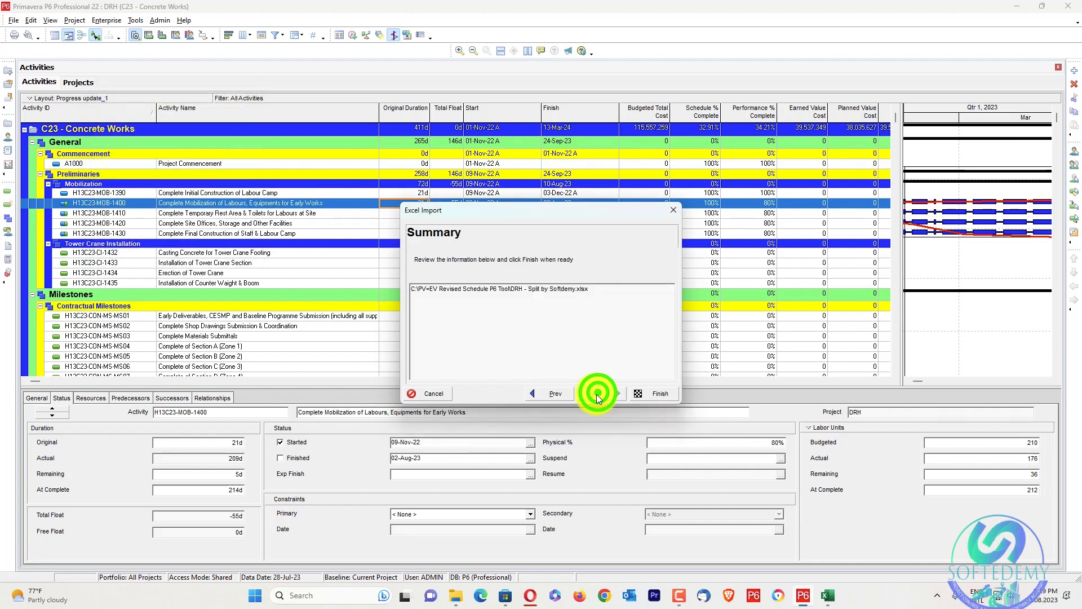
click(651, 394)
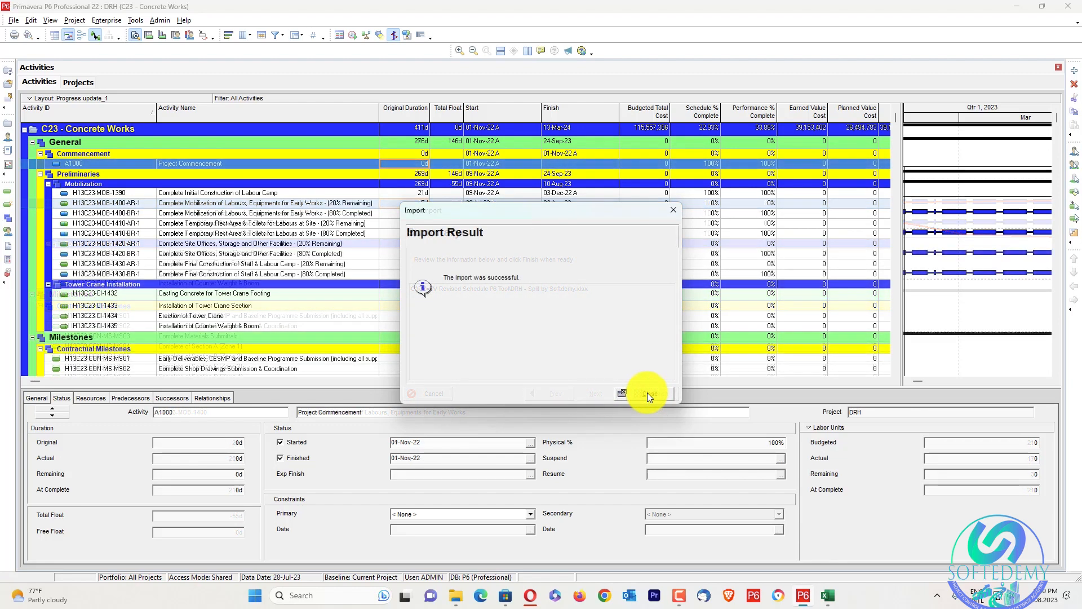
click(647, 393)
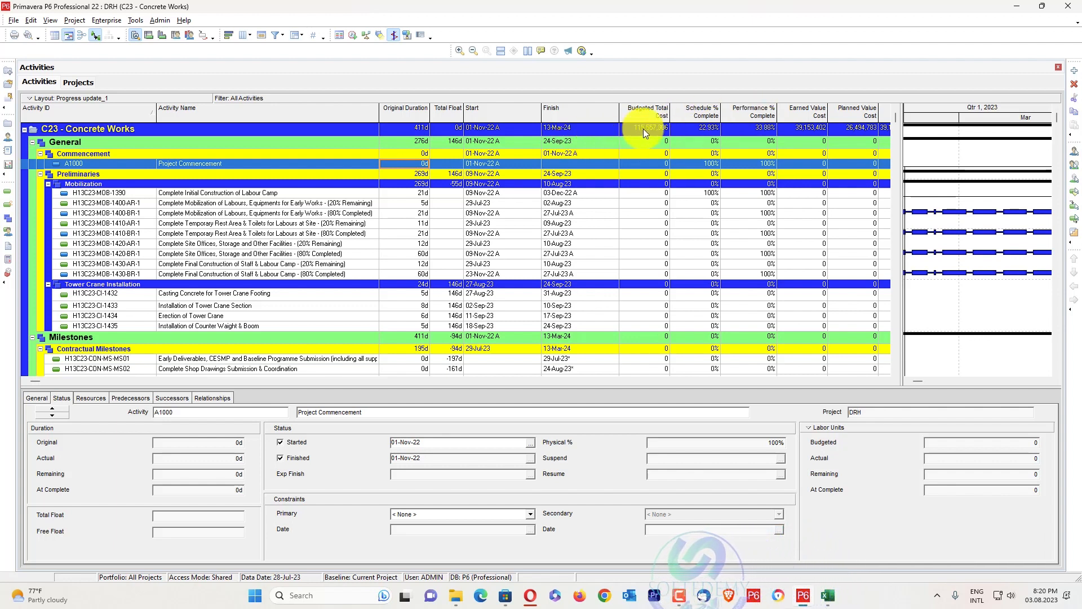
Open the global change RS-01 Completed Activites Dates for modification
click(134, 21)
click(145, 58)
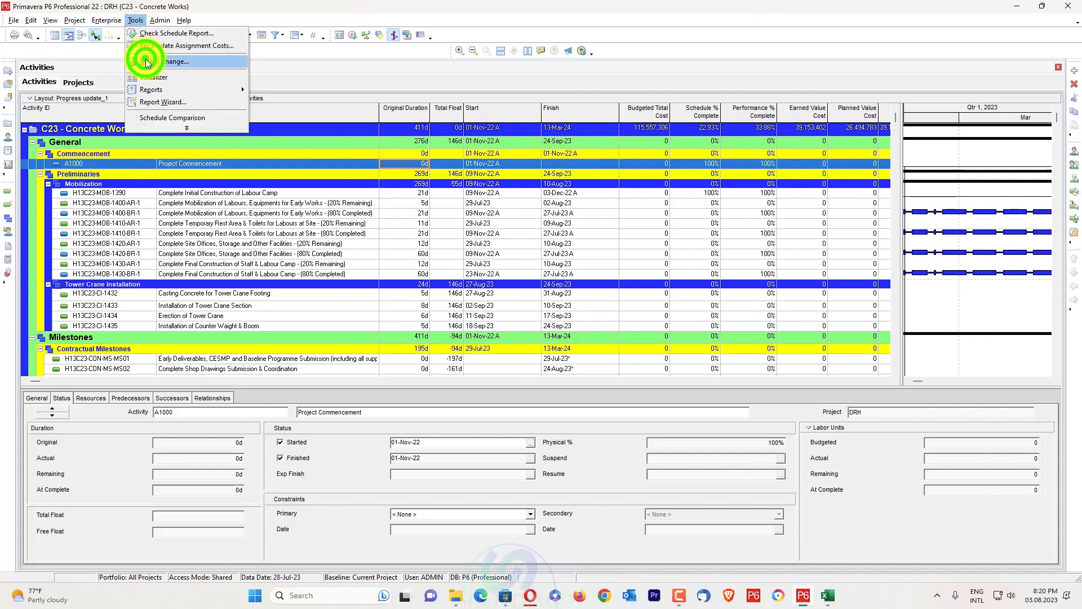
scroll(435, 273, down, 1)
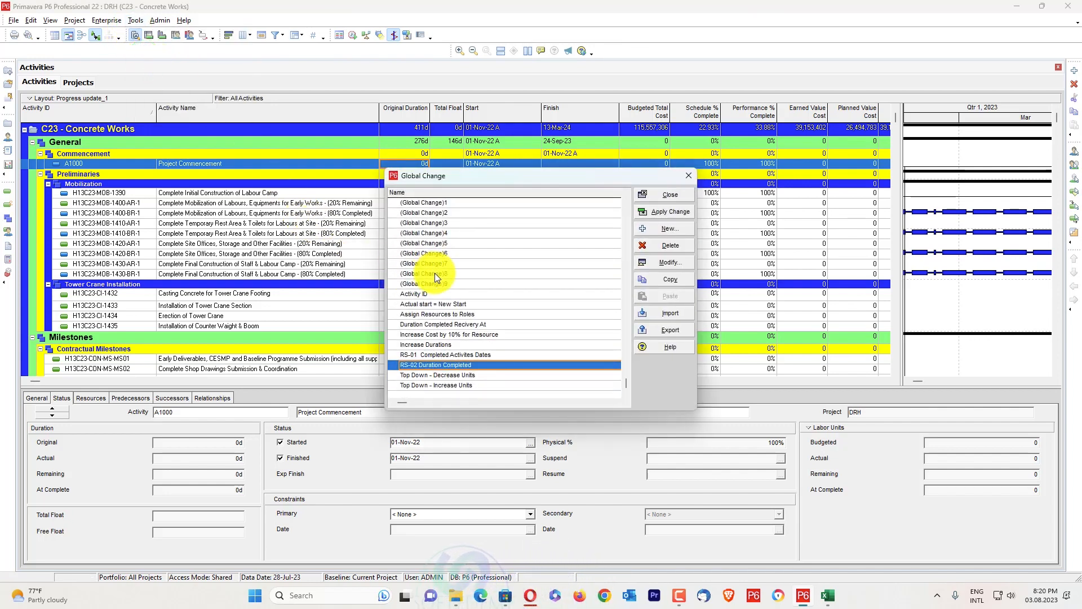
click(445, 355)
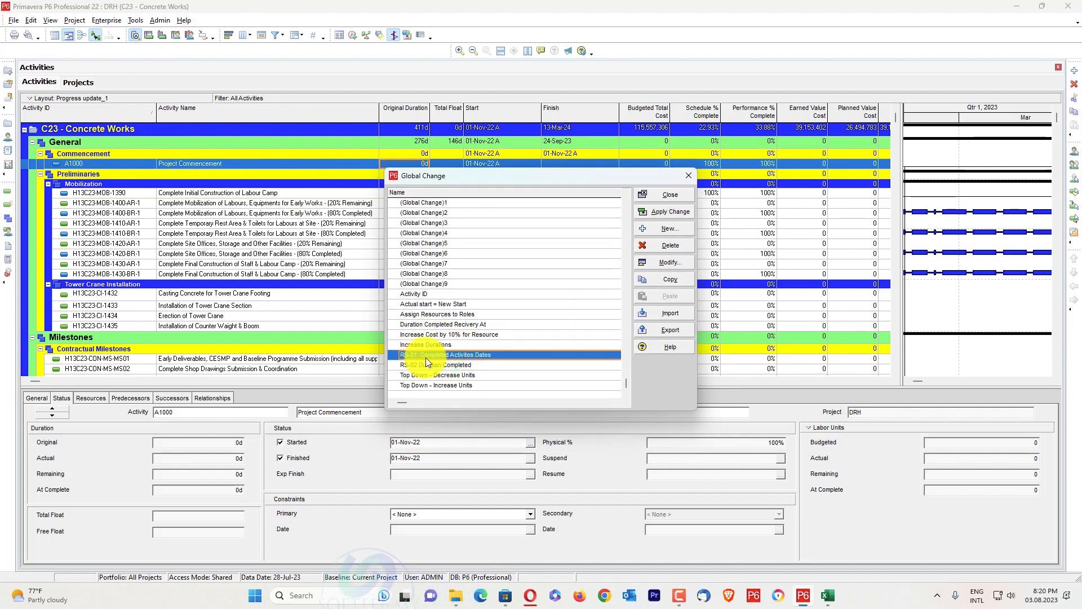
click(663, 262)
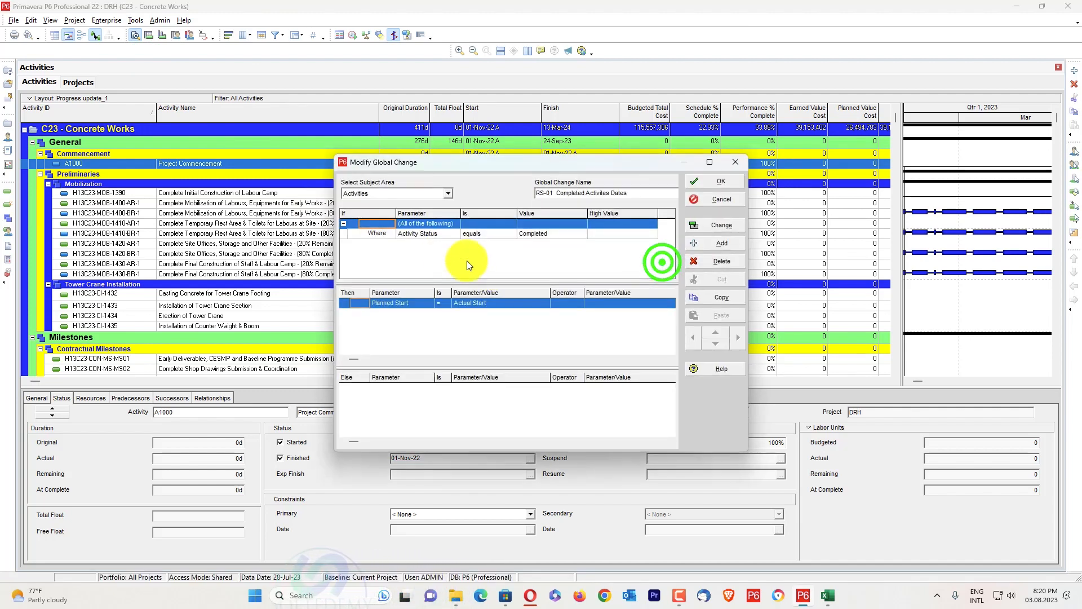
Examine the global change's Activity Status condition and its rule assigning Actual Start to Planned Start
click(426, 235)
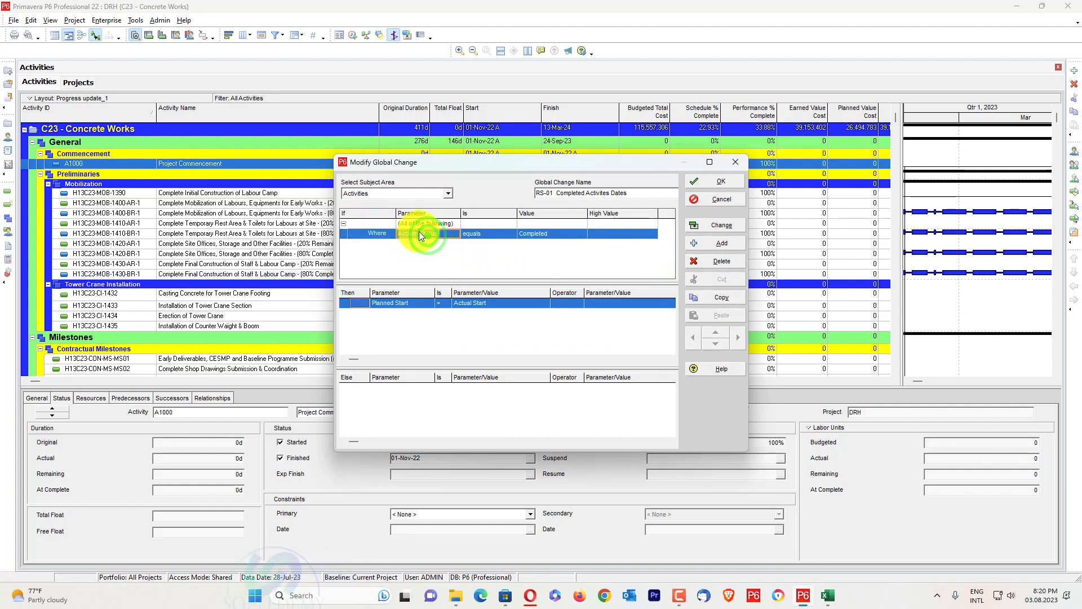
click(427, 241)
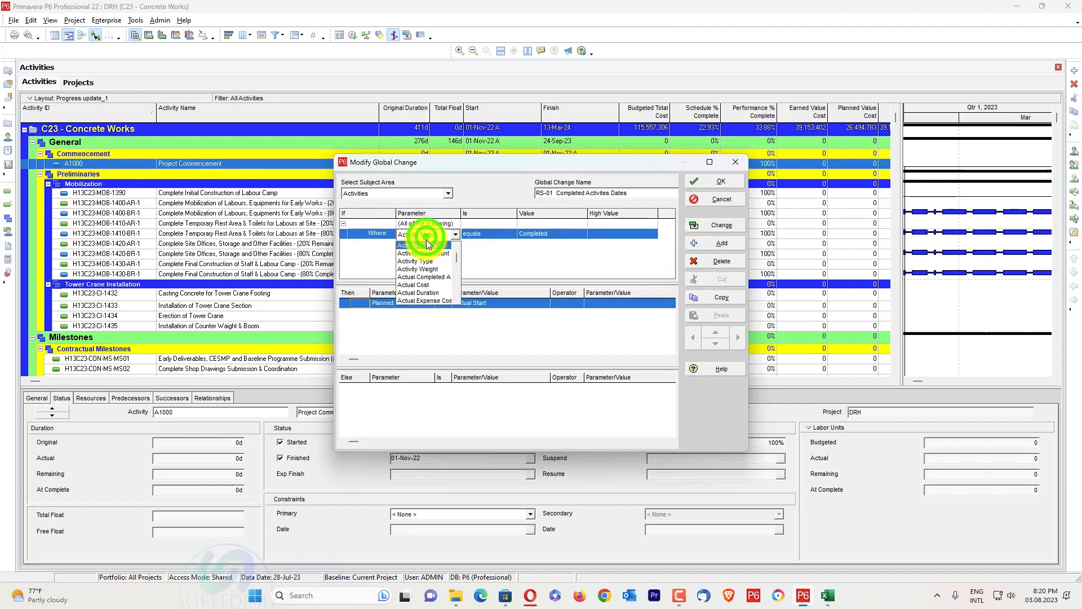
click(428, 246)
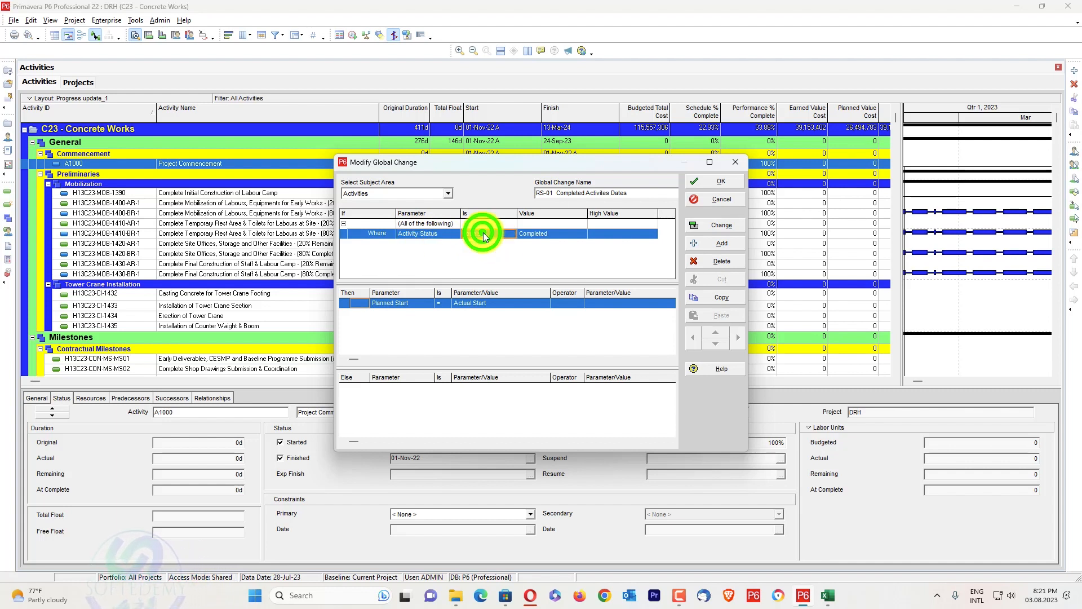
click(536, 237)
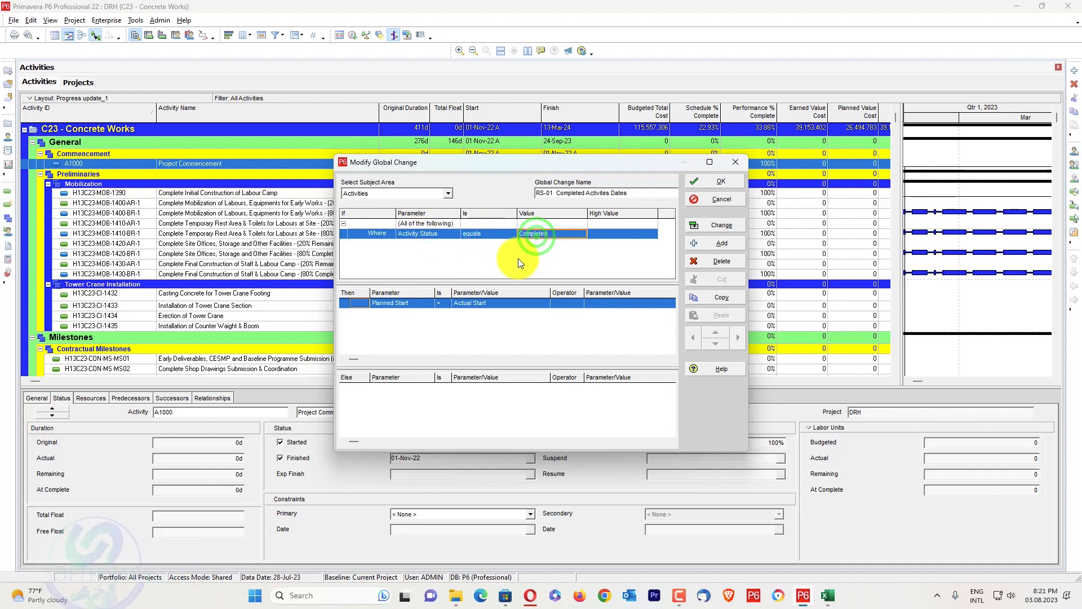
click(389, 305)
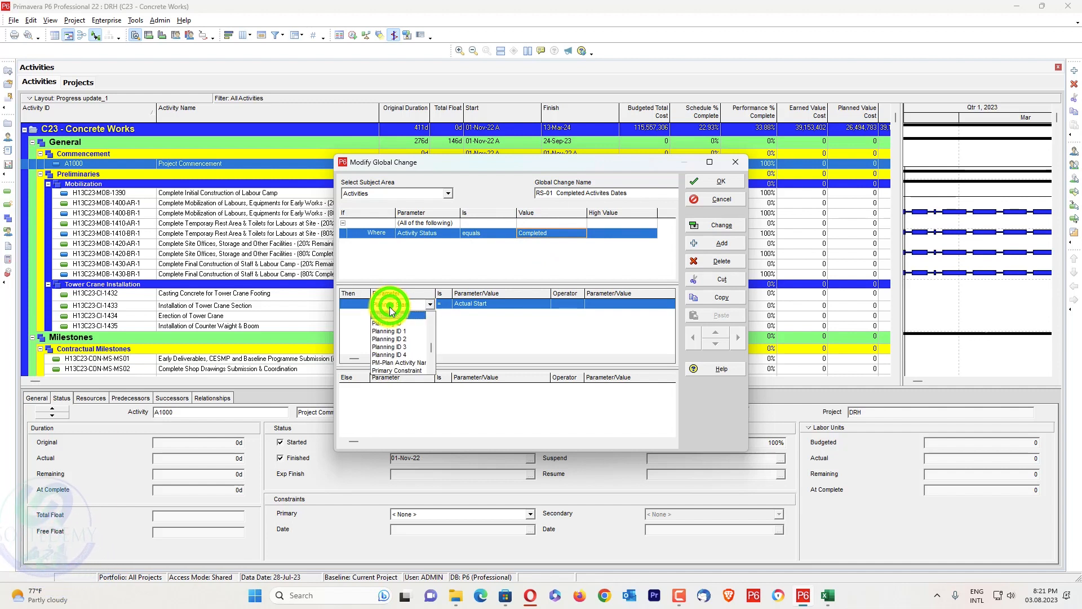
click(390, 313)
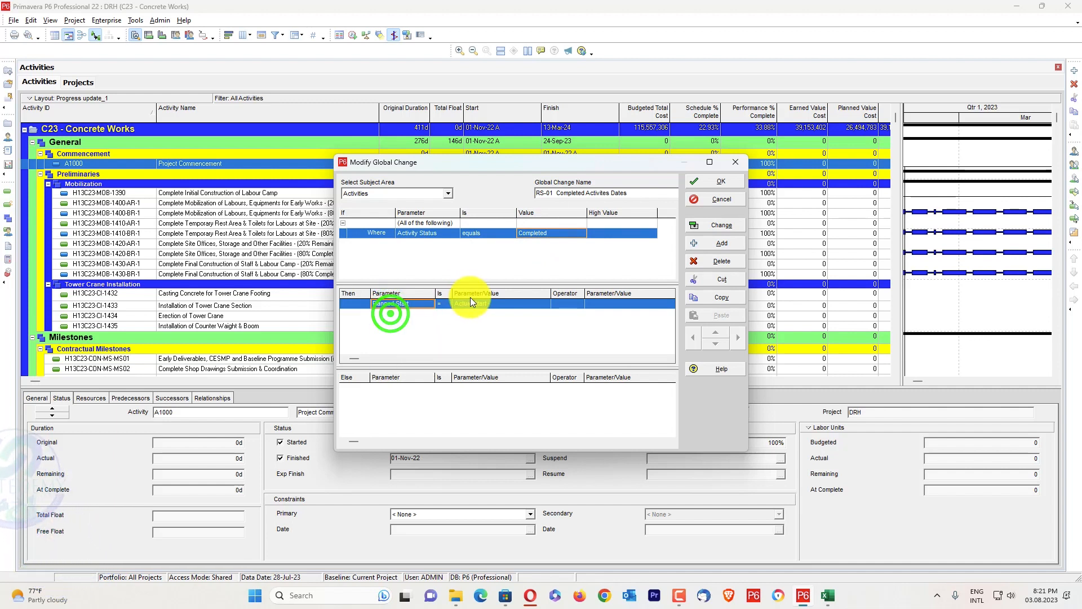
click(445, 303)
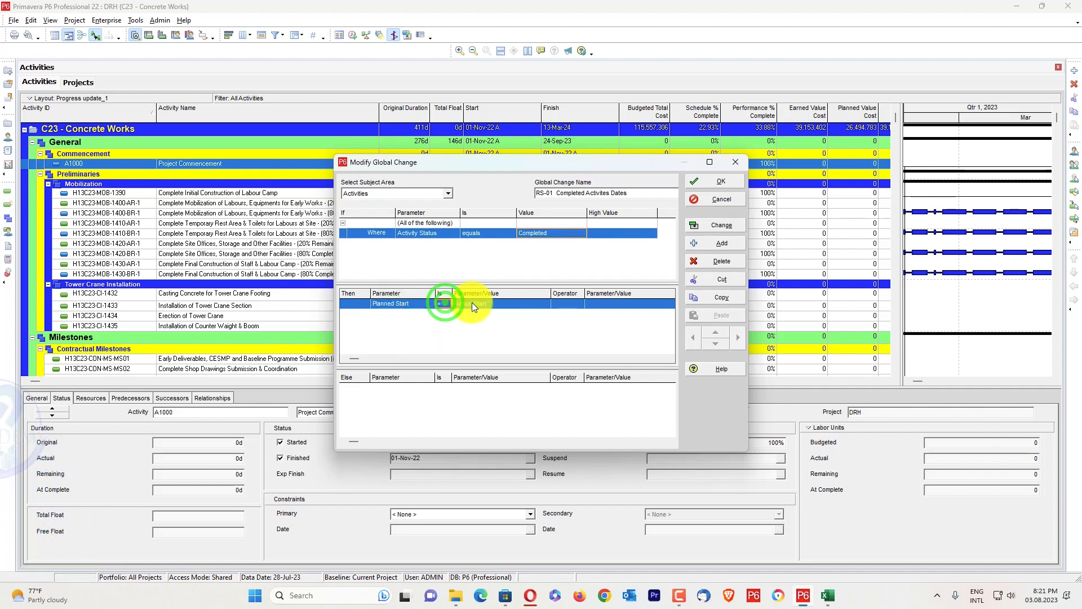
click(473, 304)
click(473, 305)
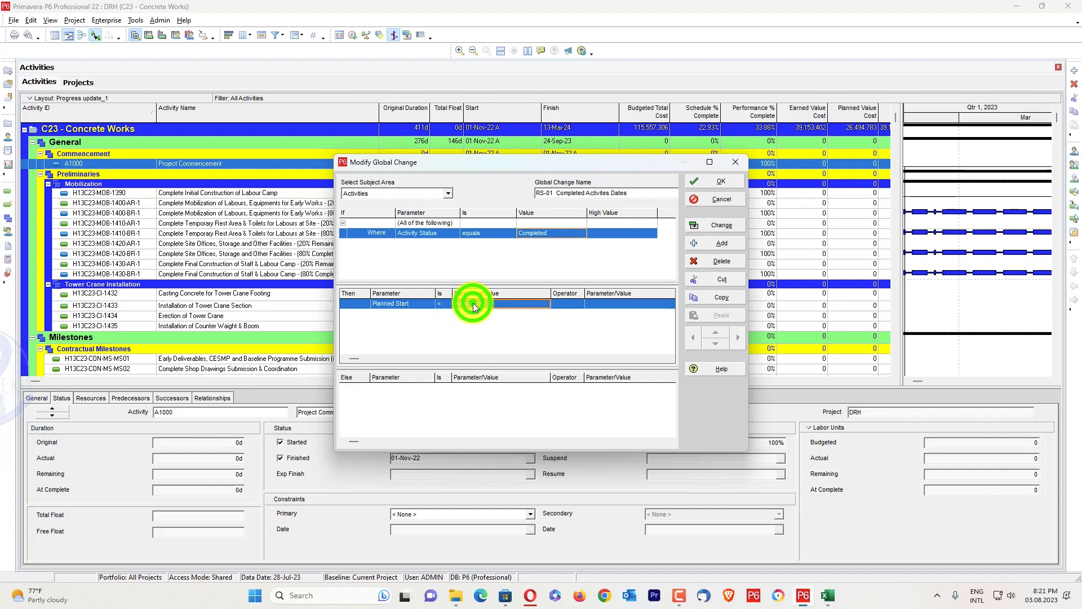
Run the RS-01 Completed Activites Dates global change, commit its changes and close its definition
click(727, 228)
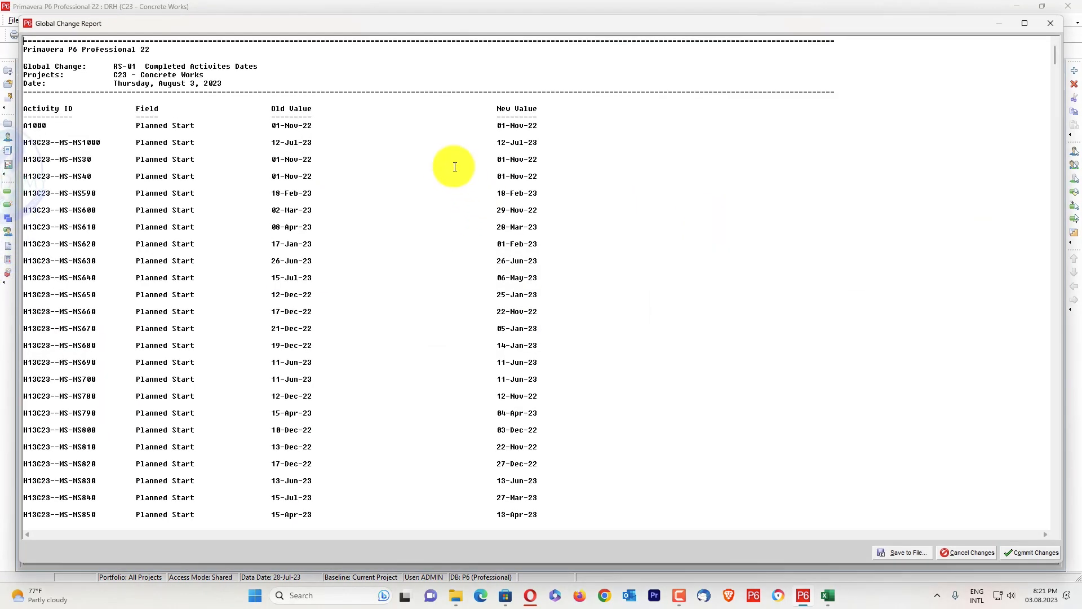
click(1026, 552)
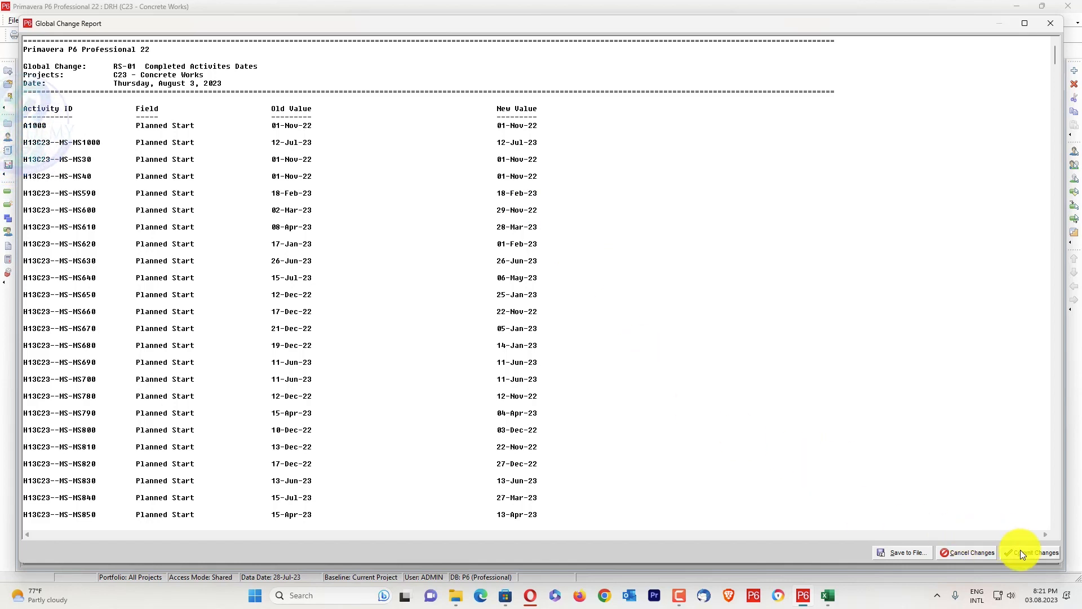
click(591, 316)
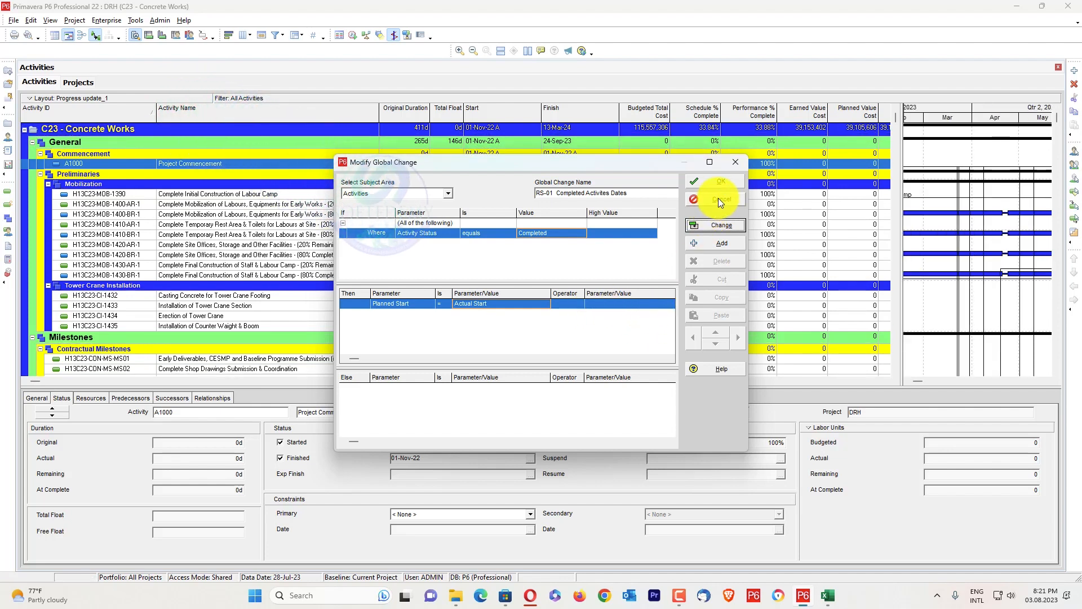
click(718, 197)
Open the global change RS-02 Duration Completed for modification
click(437, 365)
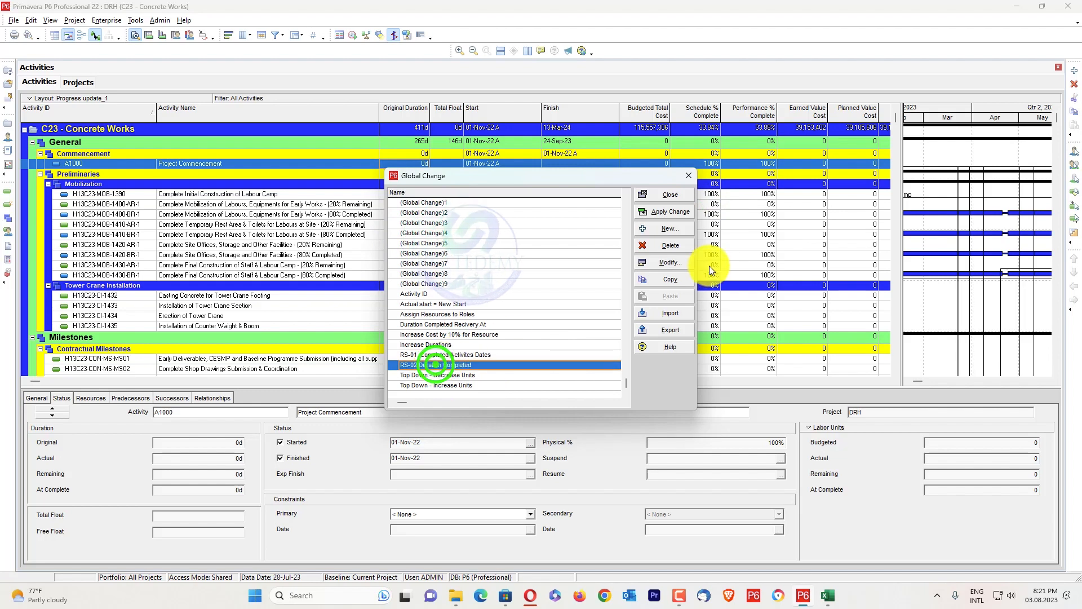
click(678, 264)
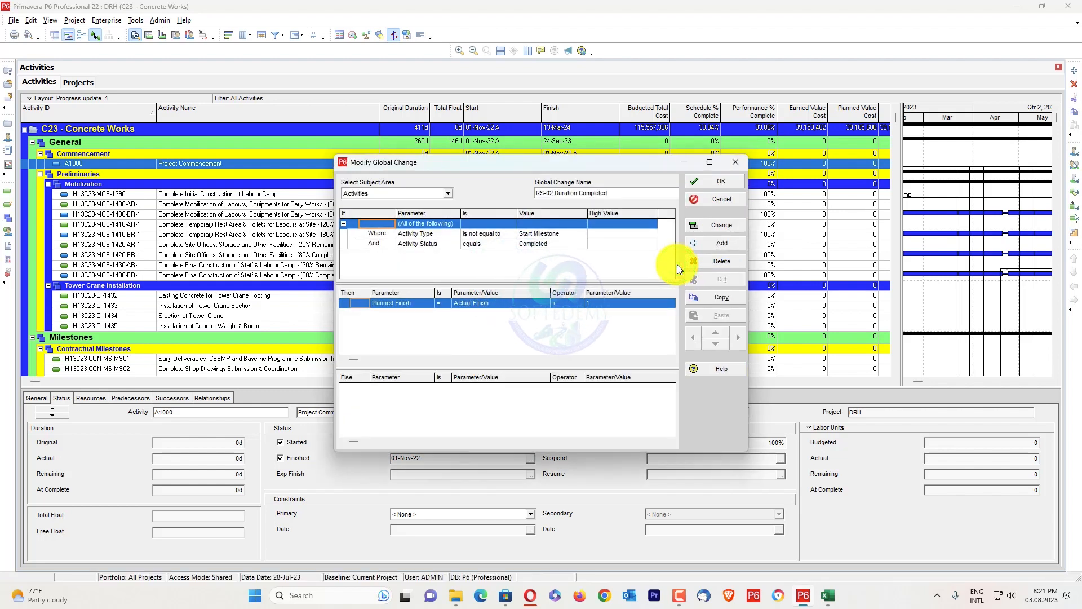
Examine the global change's Activity Type and Activity Status conditions and its rule assigning Actual Finish + 1 to Planned Finish
click(417, 232)
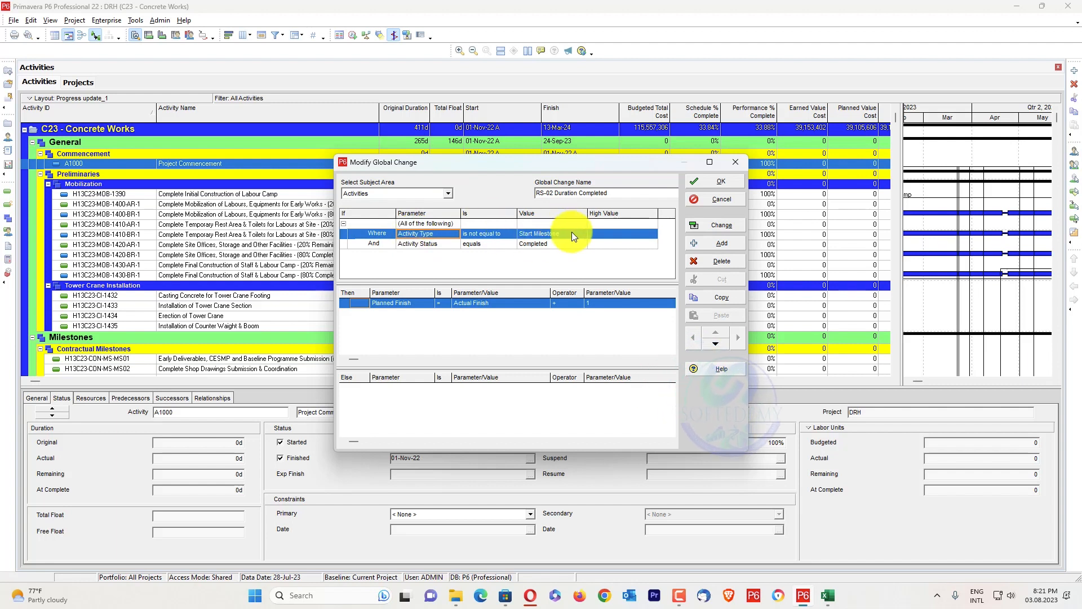
click(556, 232)
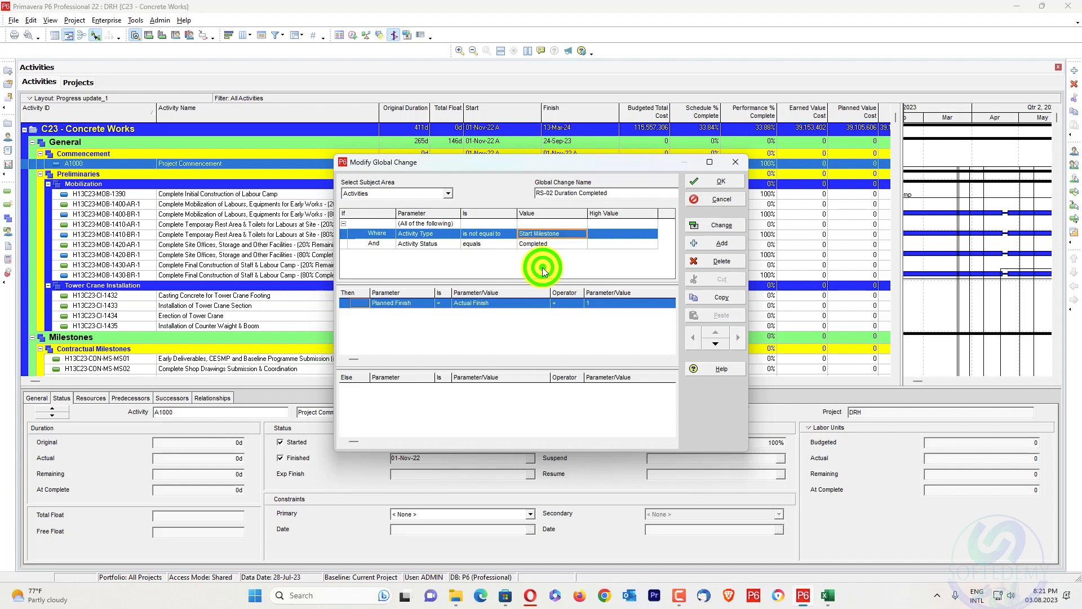
click(414, 245)
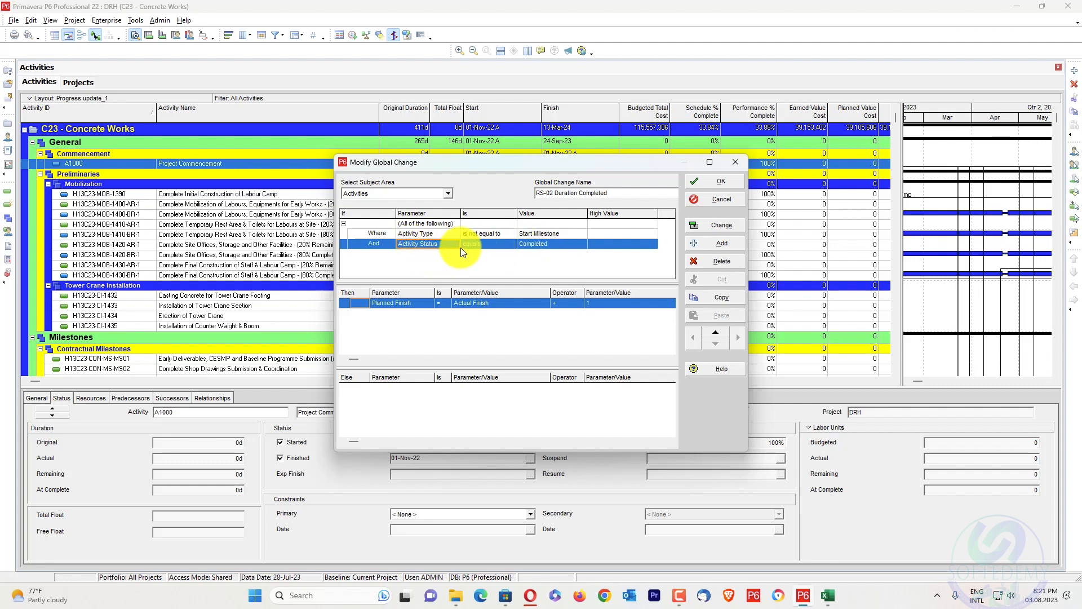
click(408, 304)
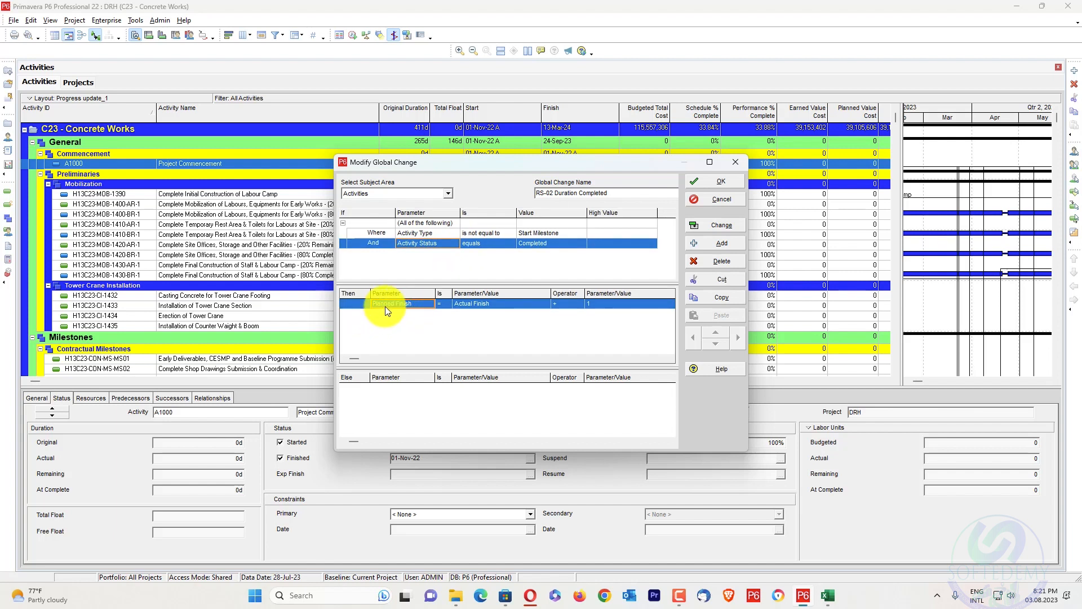
click(565, 303)
click(596, 306)
text(1)
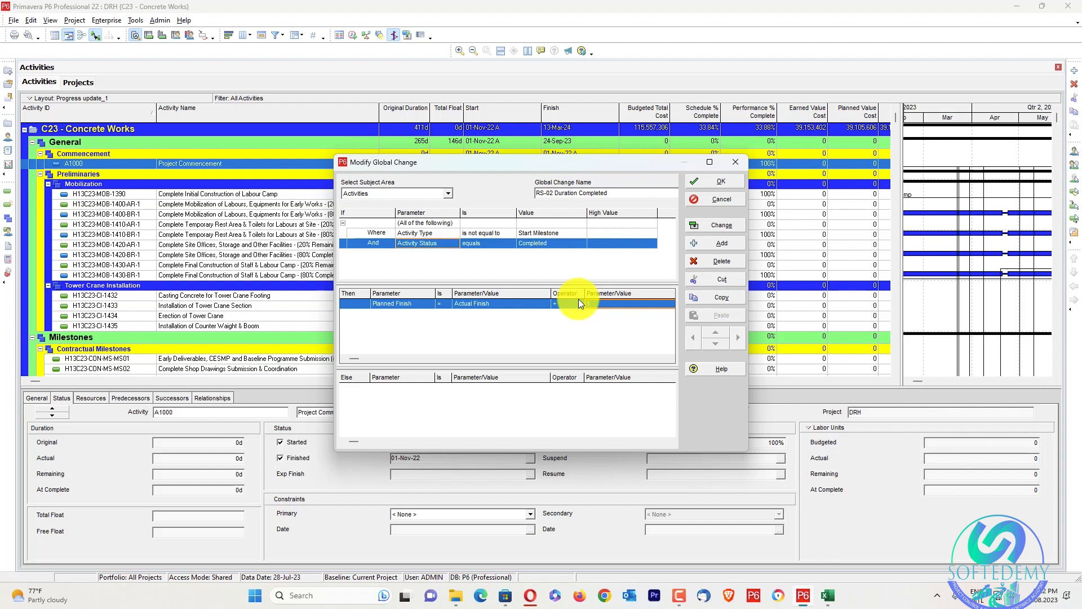
Run the RS-02 Duration Completed global change, commit its changes, and close its definition and the global change list
click(711, 225)
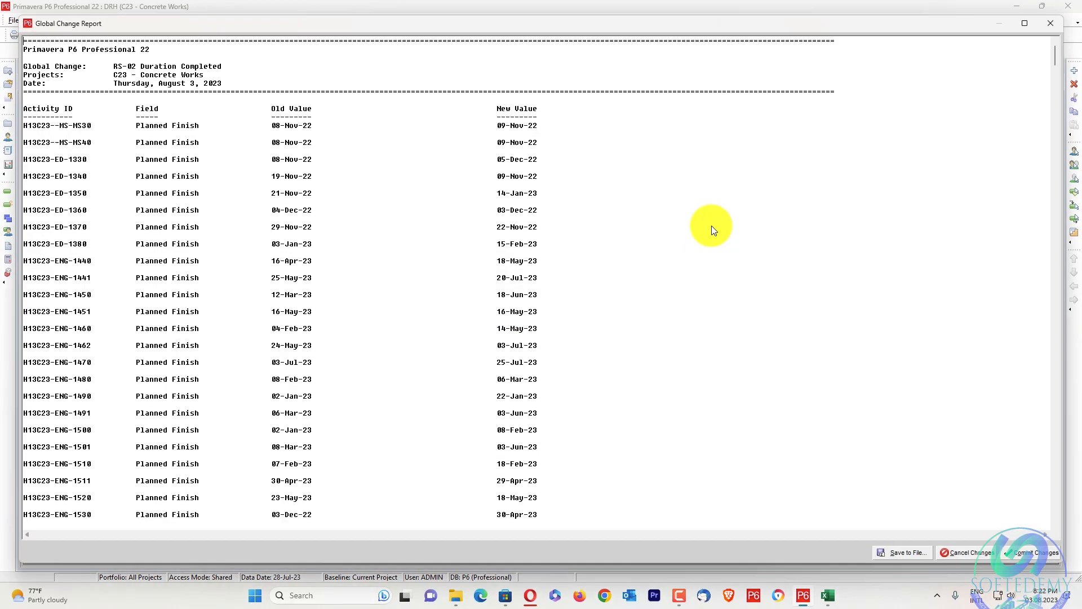
click(1031, 552)
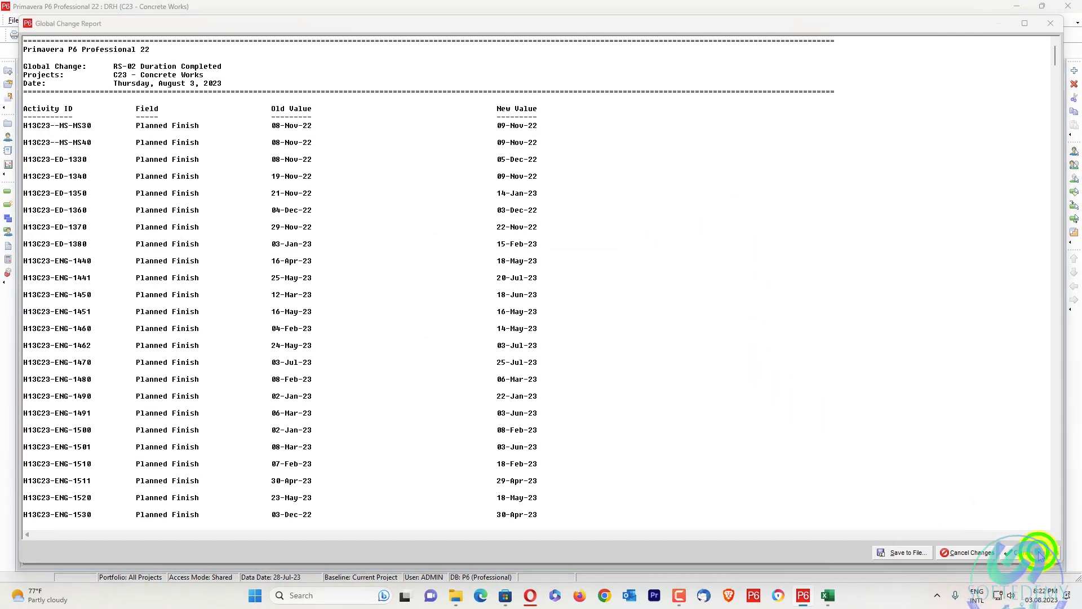
click(561, 310)
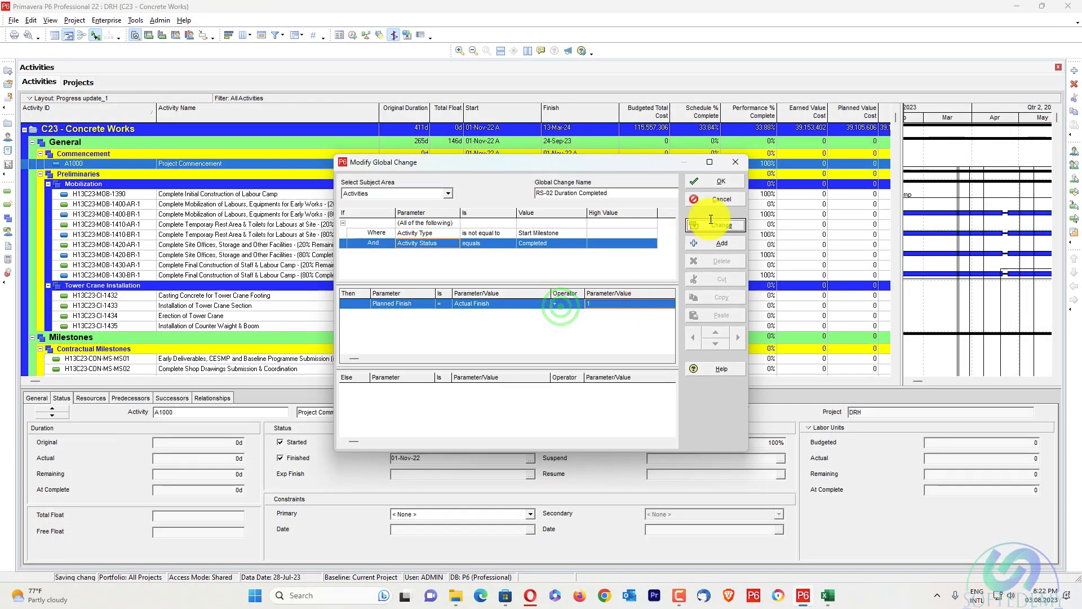
click(716, 183)
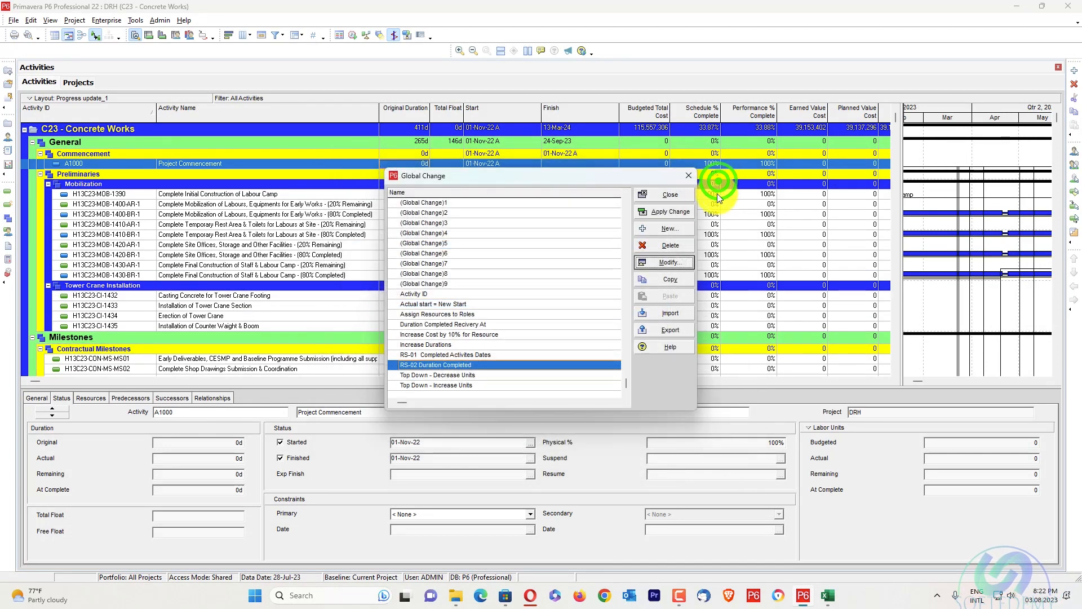
click(676, 200)
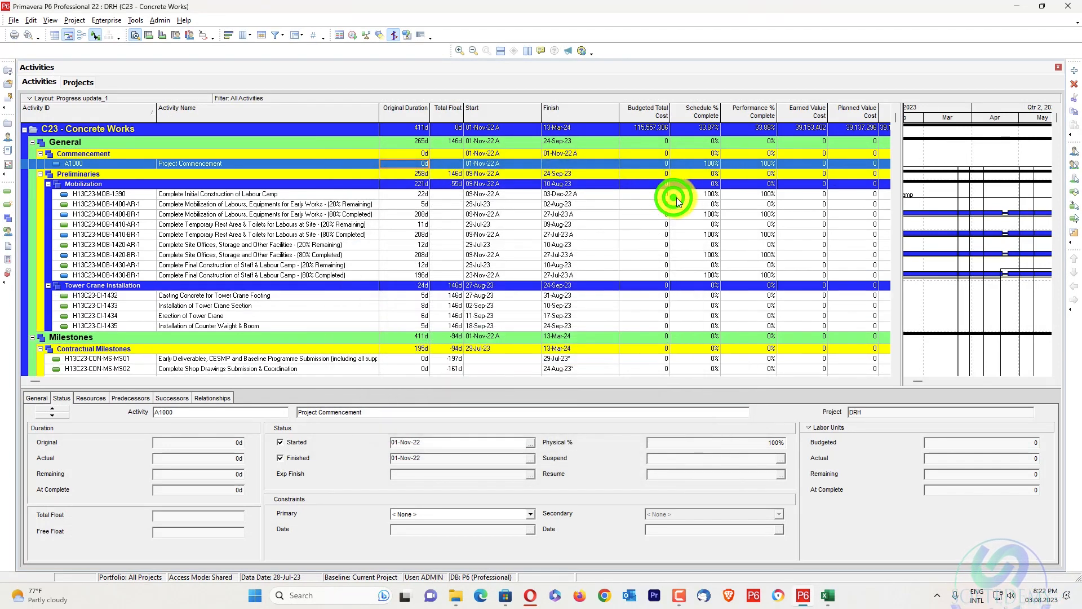
Reschedule the project with the data date 29-Jul-23 applied to all open projects
key(F9)
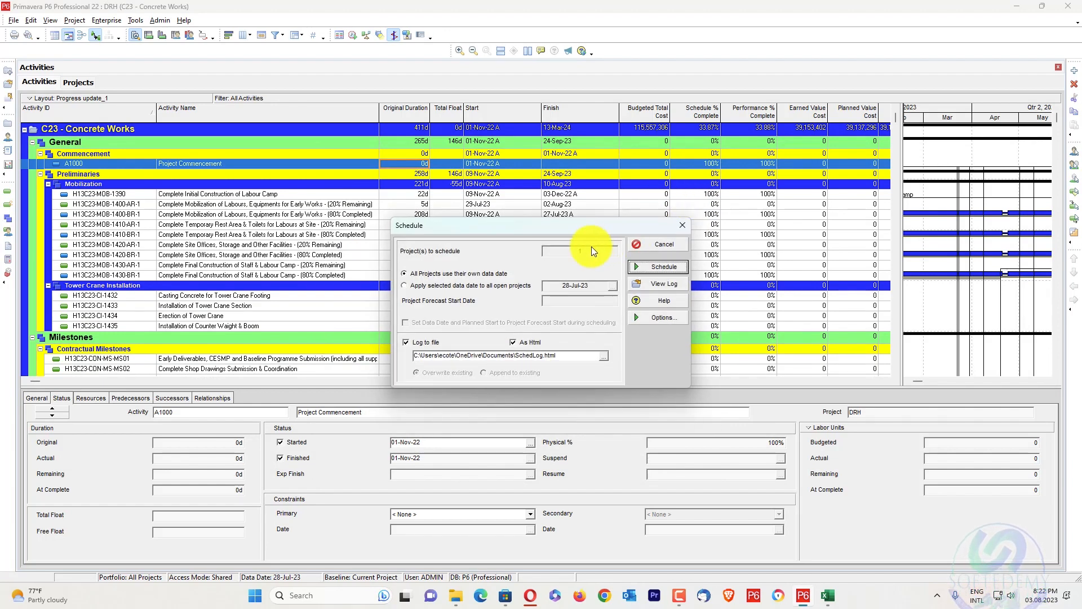
click(483, 286)
click(613, 286)
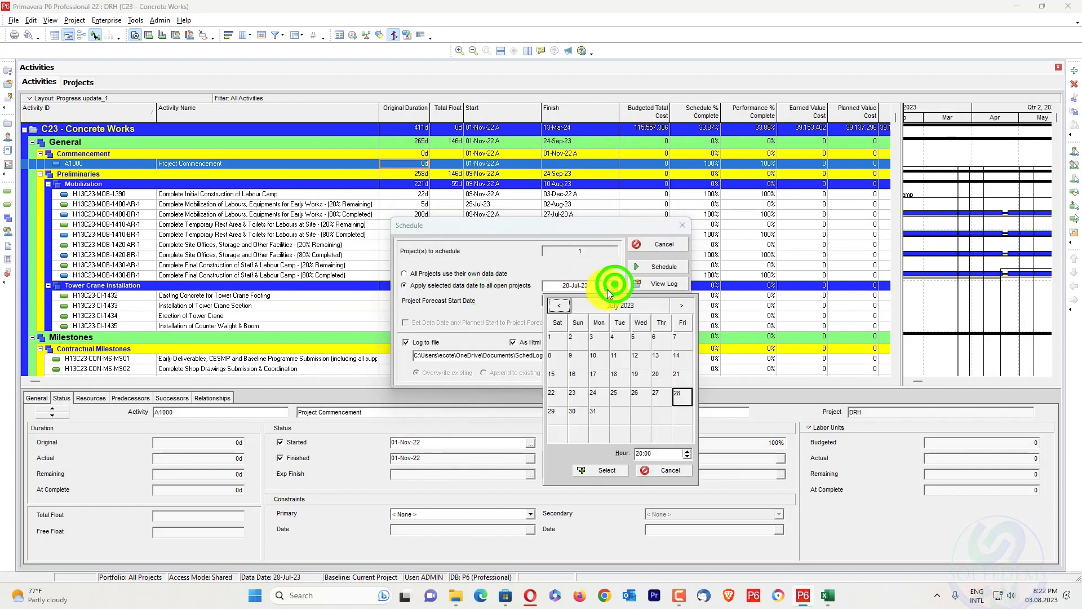
click(552, 413)
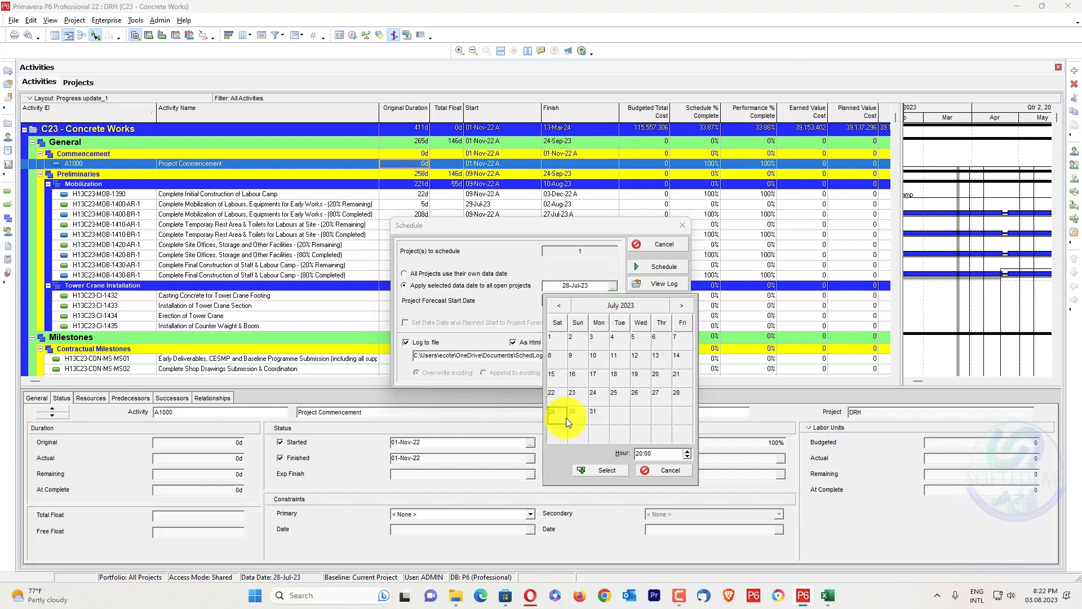
click(596, 471)
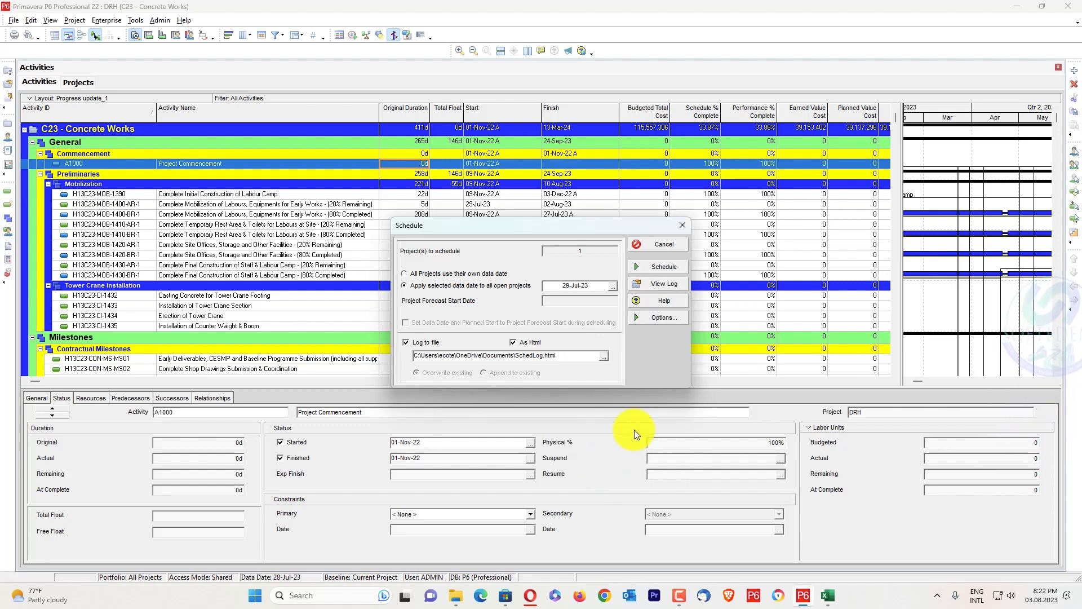
click(657, 266)
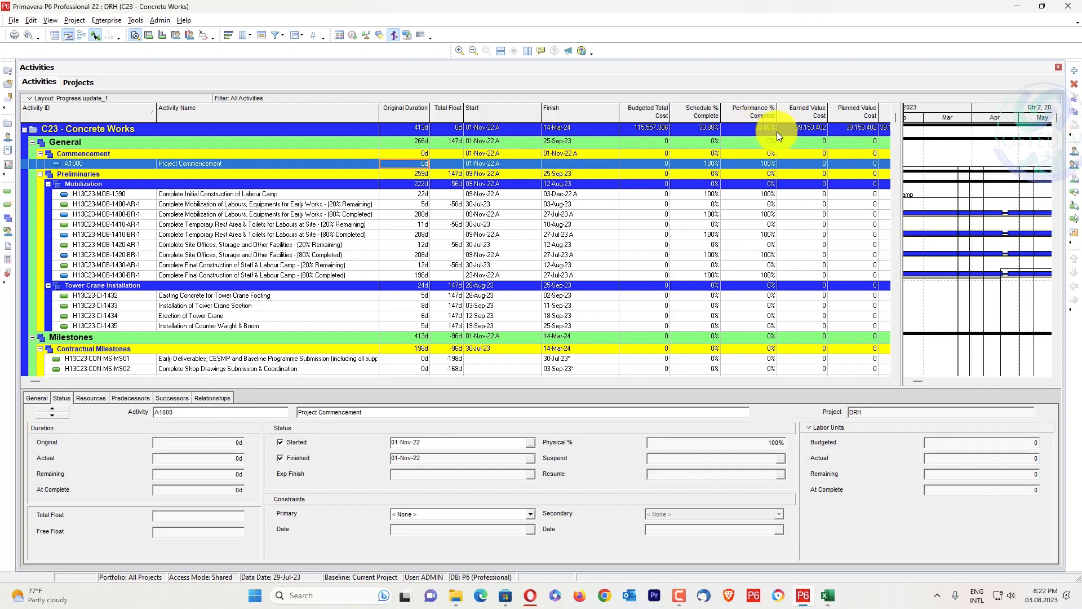
Widen the Planned Value Cost and Earned Value Cost columns of the activity table
click(886, 380)
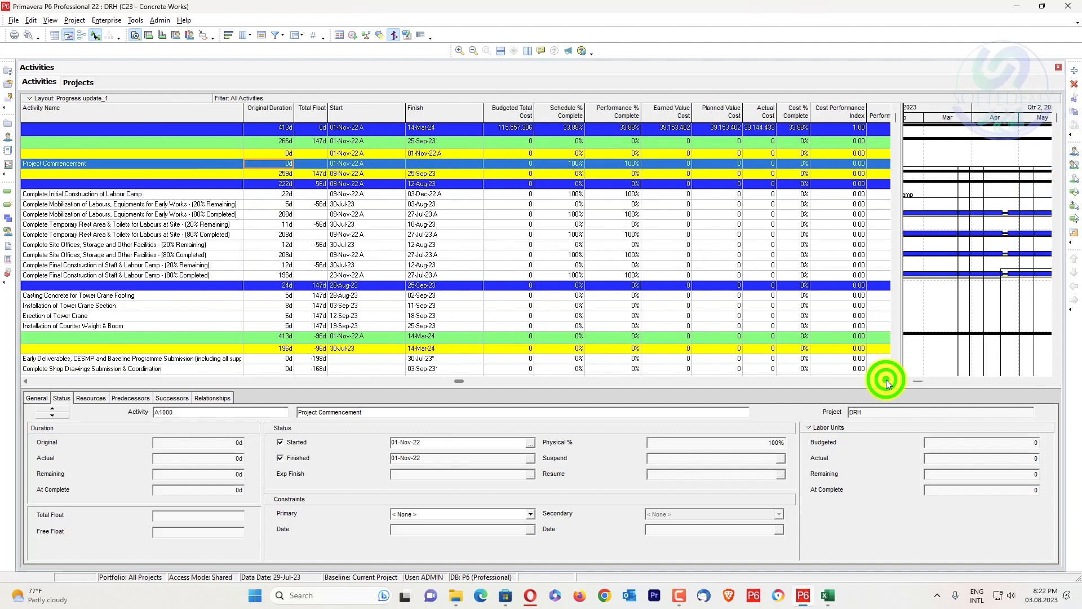
click(886, 380)
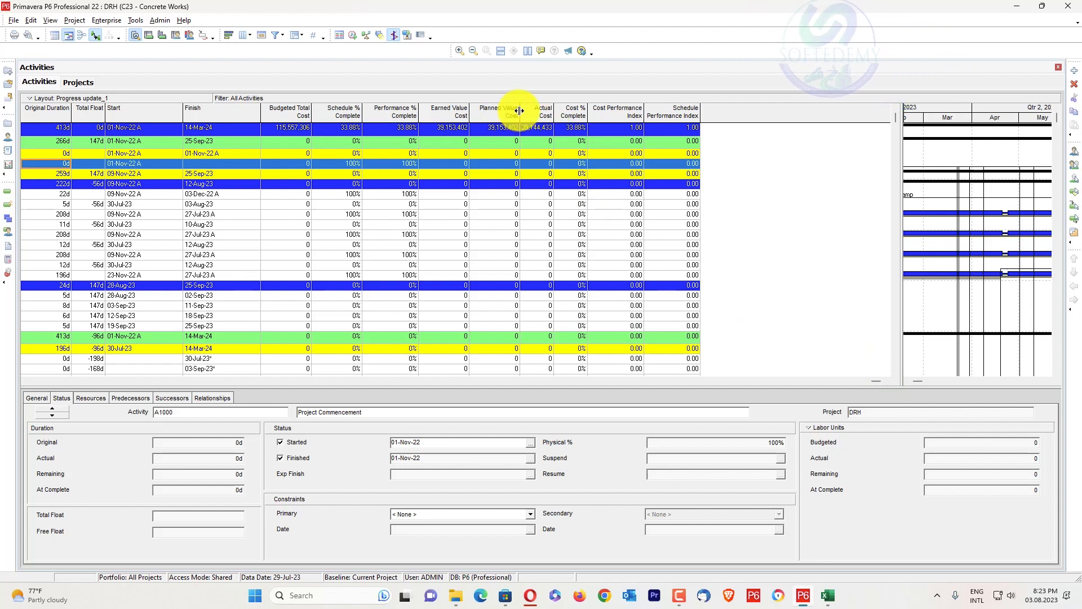
drag(519, 112, 566, 111)
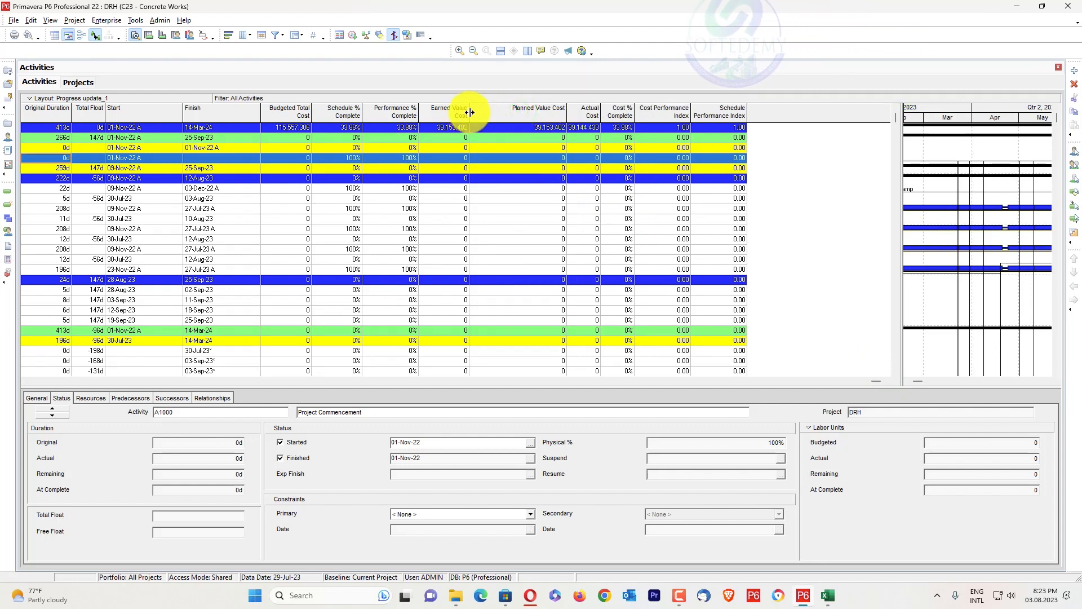
drag(468, 113, 519, 113)
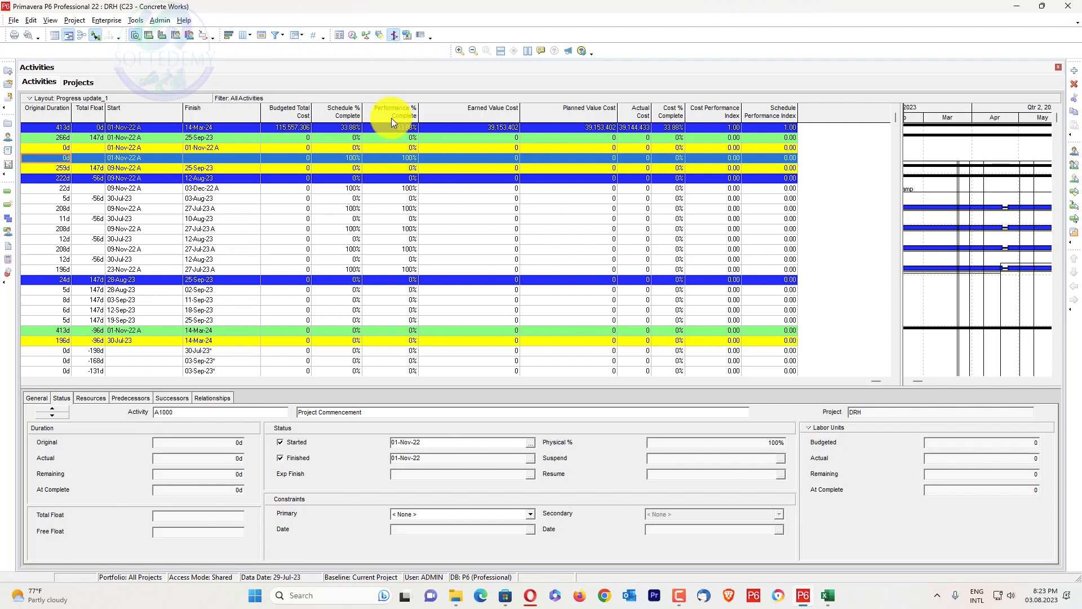
Switch to the PV=EV Revised Schedule P6 Tool workbook in Excel, view its Read First guide, and return to the Split Activties Data sheet
click(828, 595)
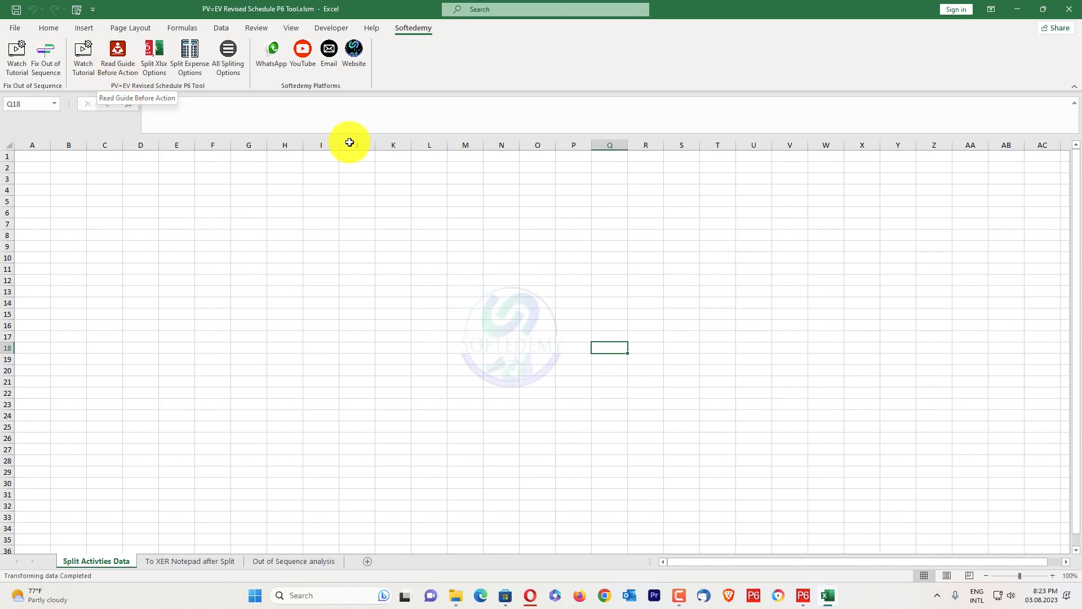
click(127, 56)
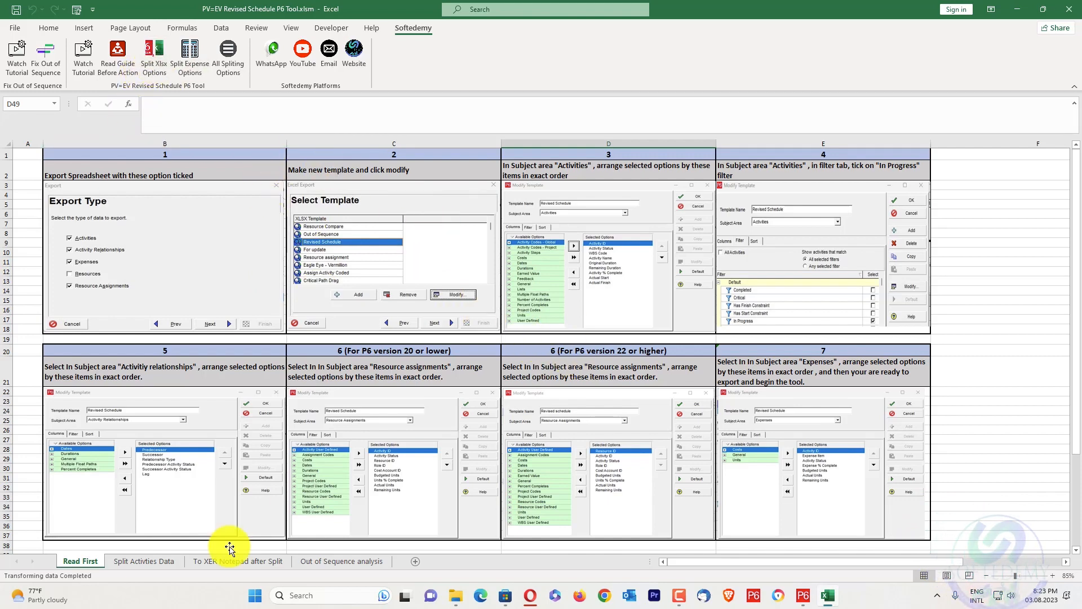
click(157, 559)
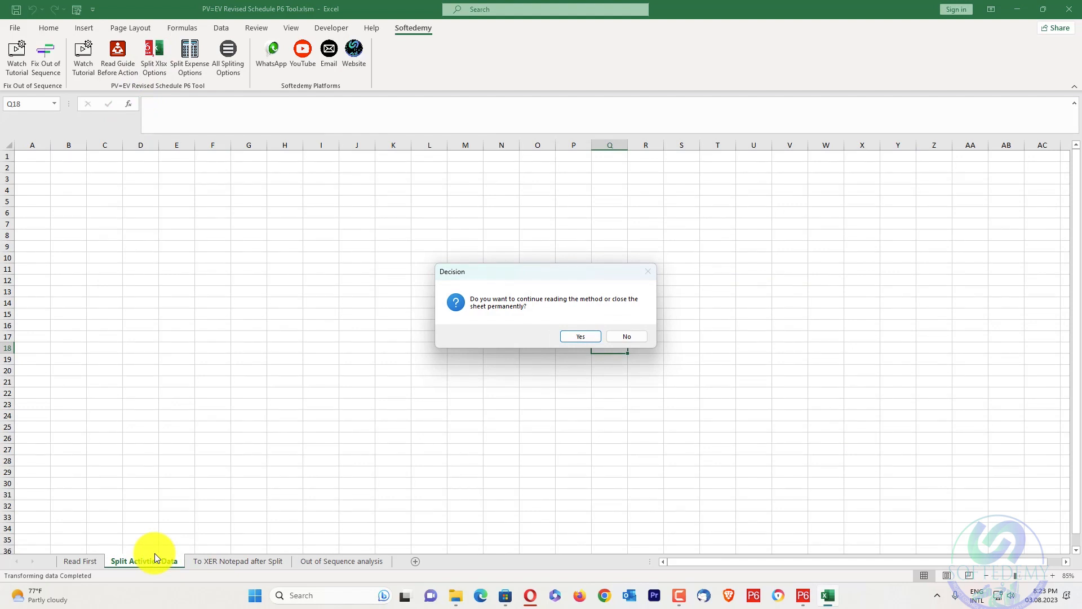
click(581, 336)
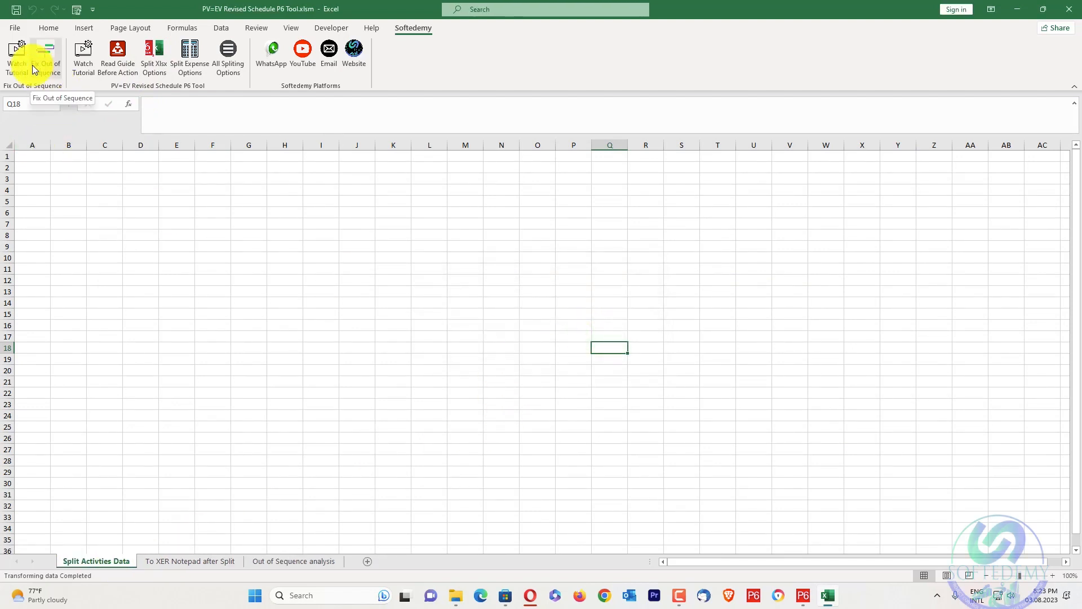
Switch to Primavera P6 and start an XLSX spreadsheet export of the Activity Relationships of the DRH project
click(800, 595)
click(8, 20)
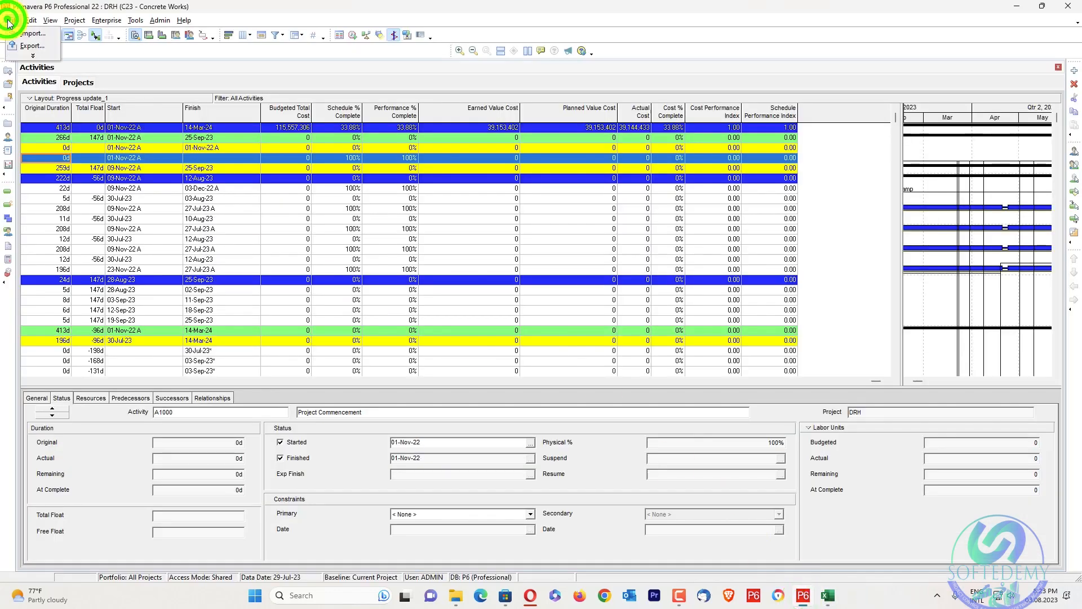
click(28, 57)
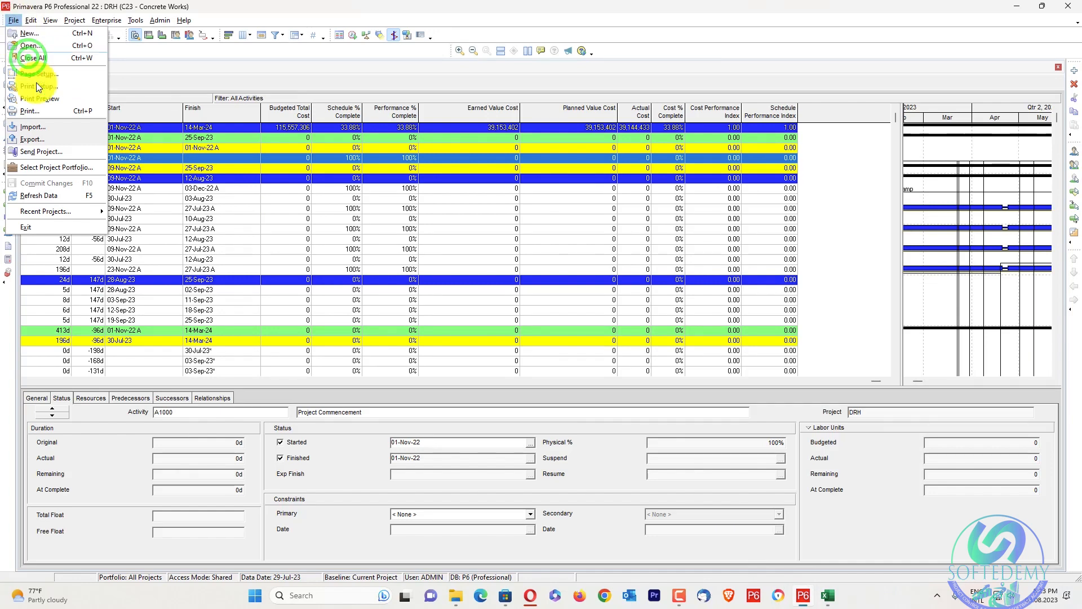
click(53, 140)
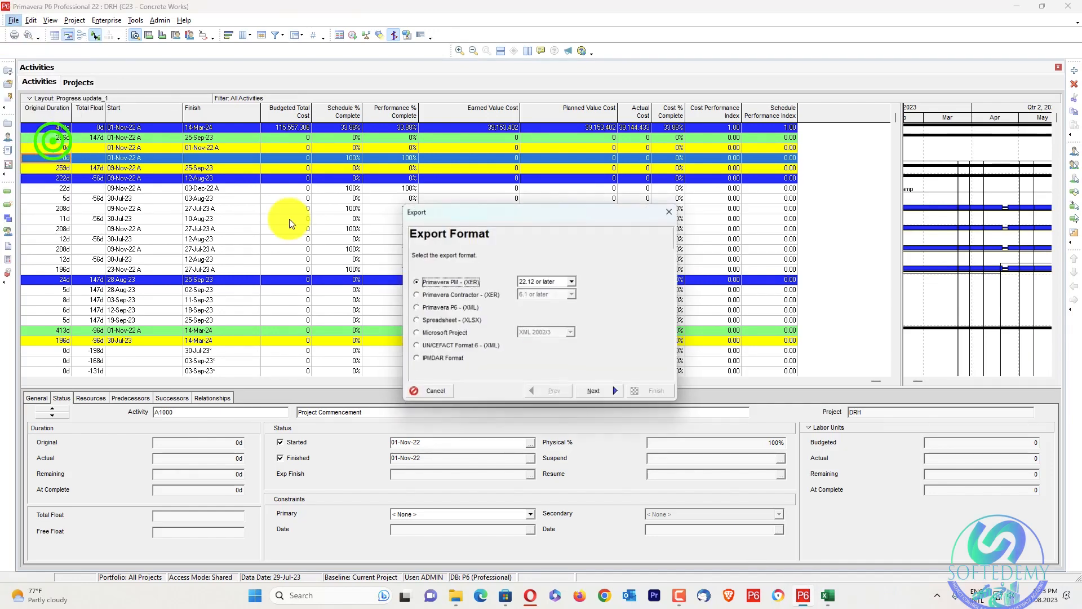
click(448, 319)
click(622, 392)
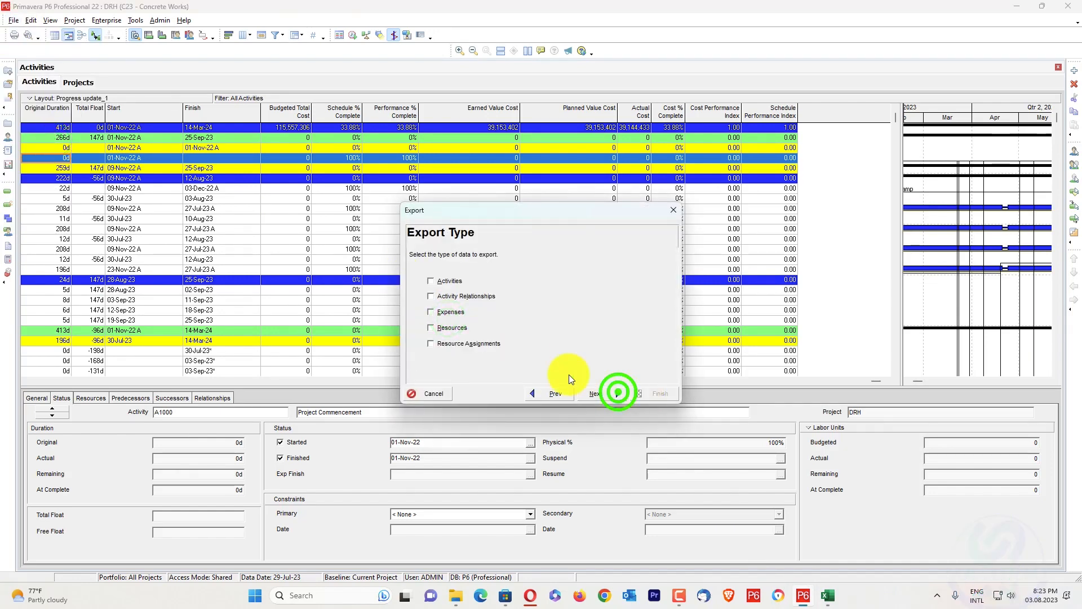
click(472, 297)
click(616, 393)
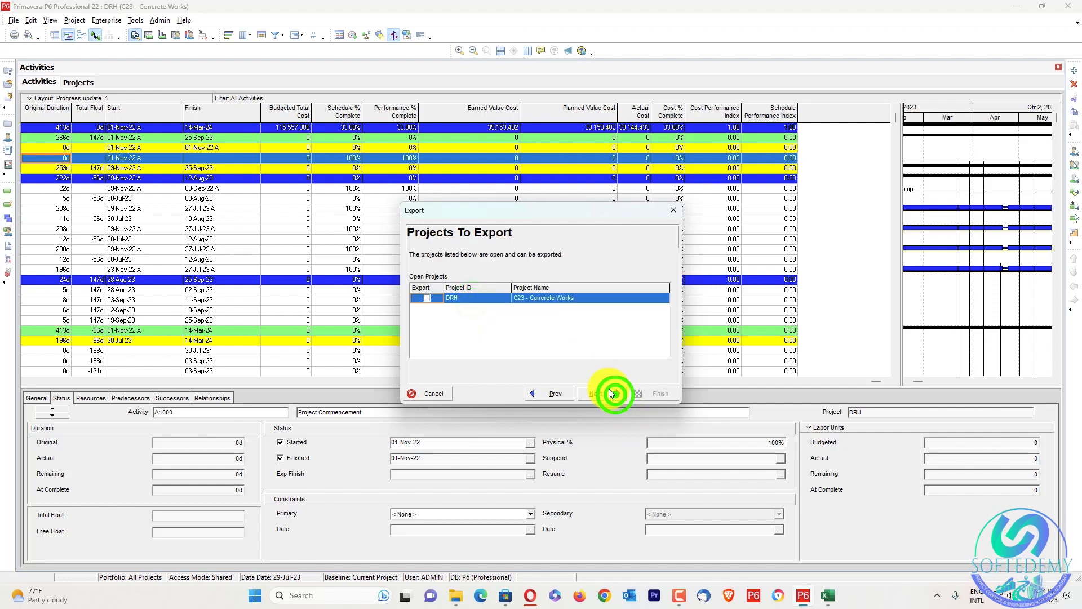
click(425, 297)
click(593, 392)
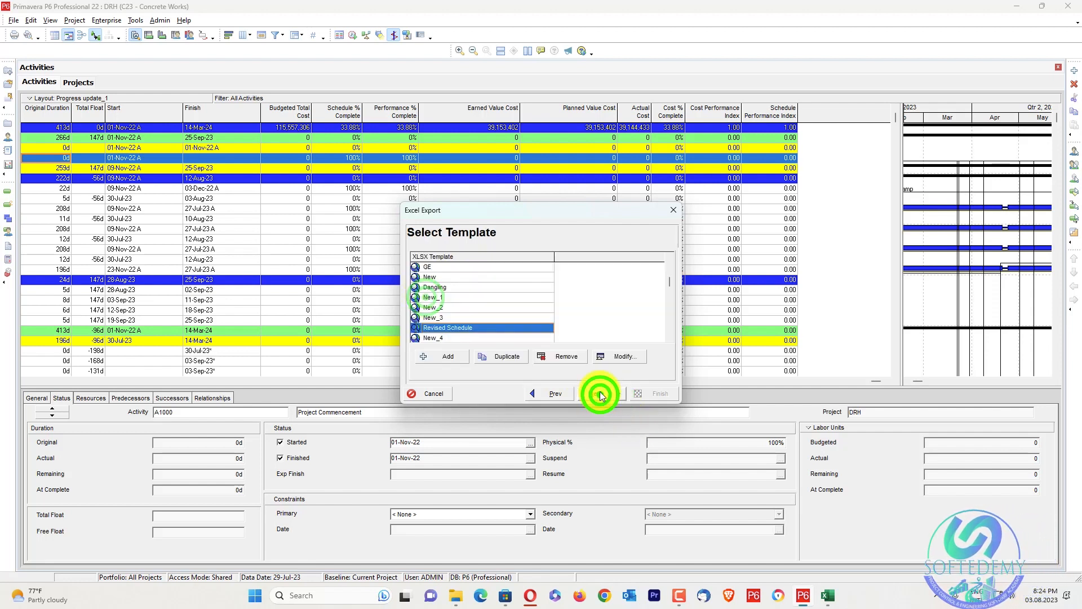
Choose the Out of Sequence export template, check its selected Activity Relationships columns, and proceed to the XLSX file selection
click(466, 318)
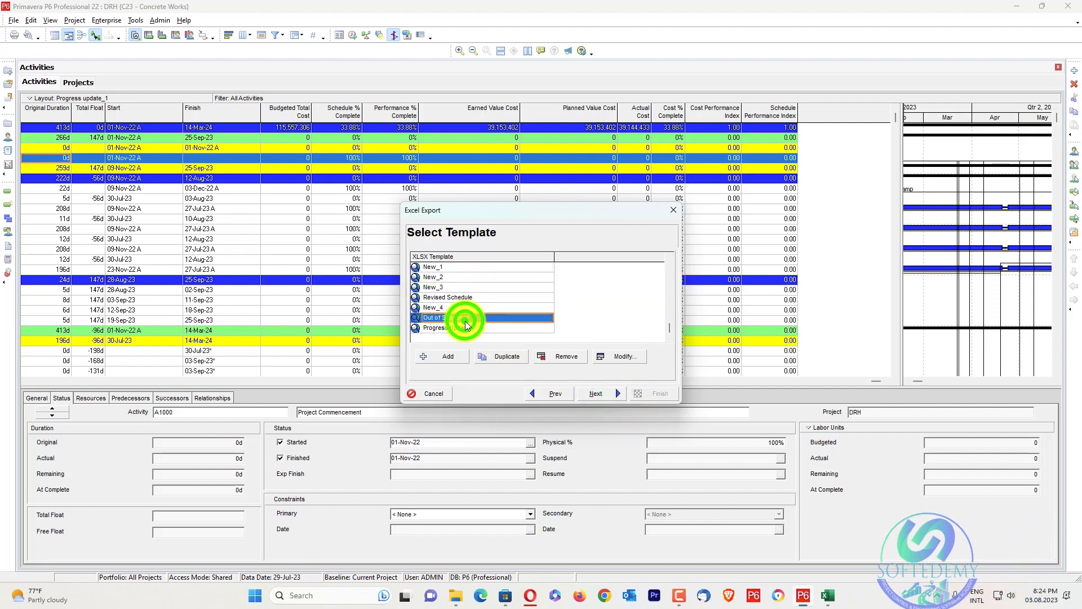
click(624, 356)
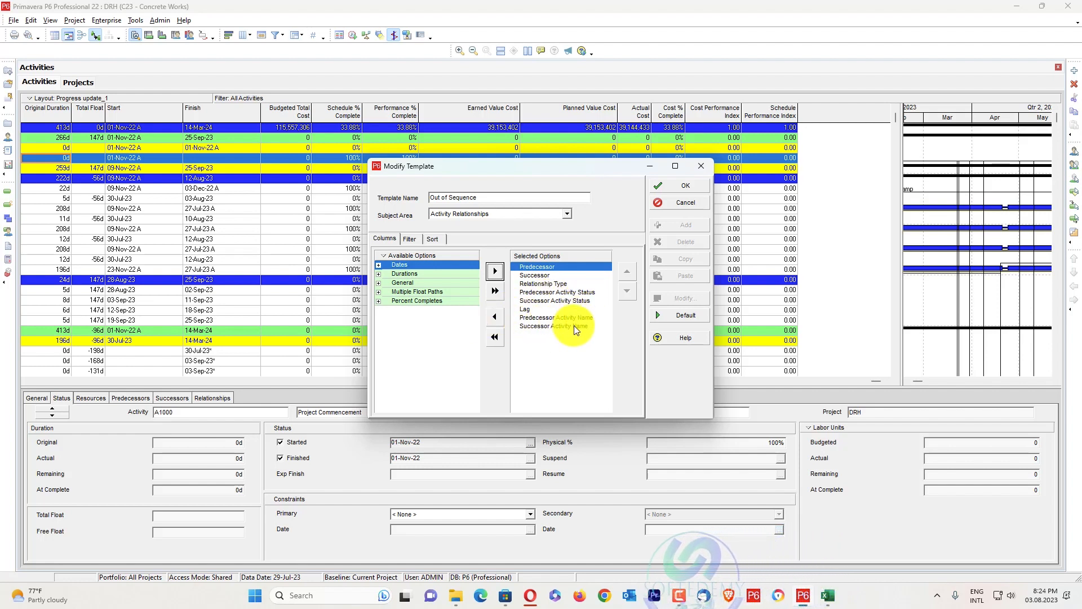
click(685, 190)
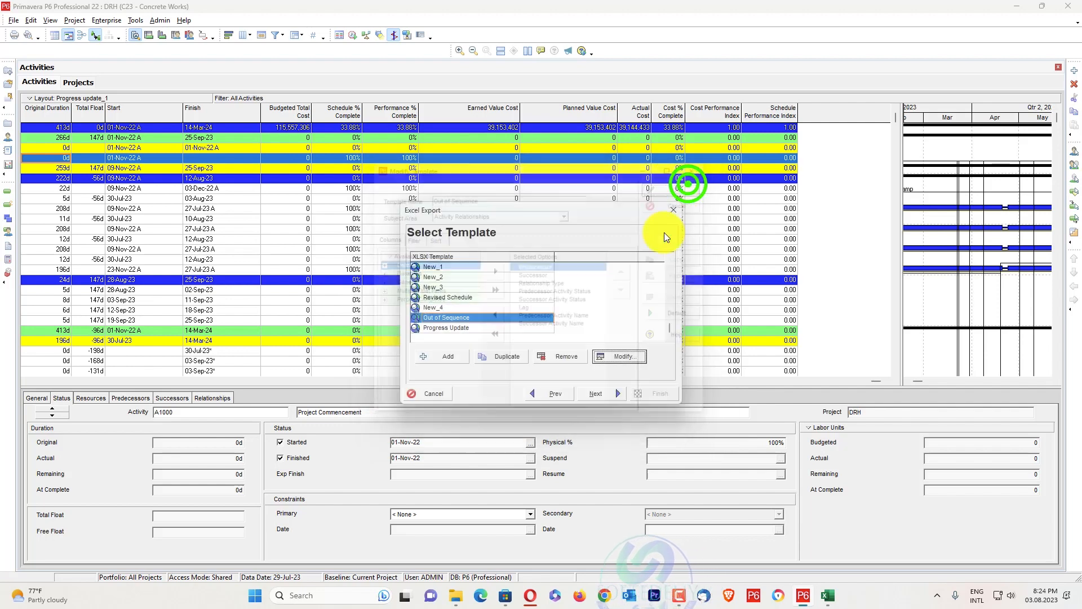
click(595, 393)
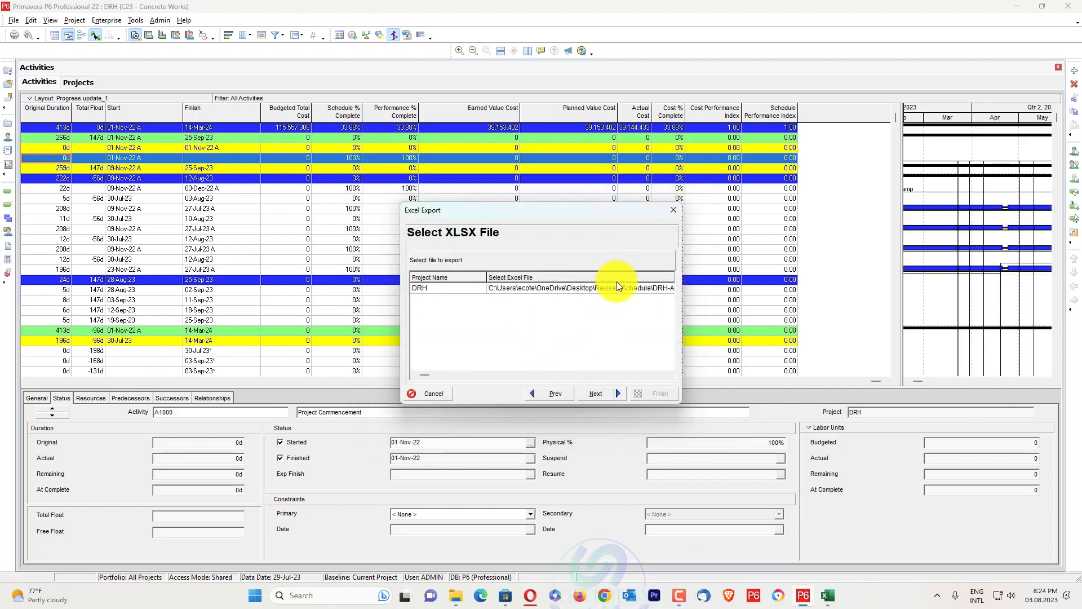
Finish exporting the activity relationships of DRH to DRH-Activity Relationships.xlsx in the Revised Schedule folder
click(610, 389)
click(651, 394)
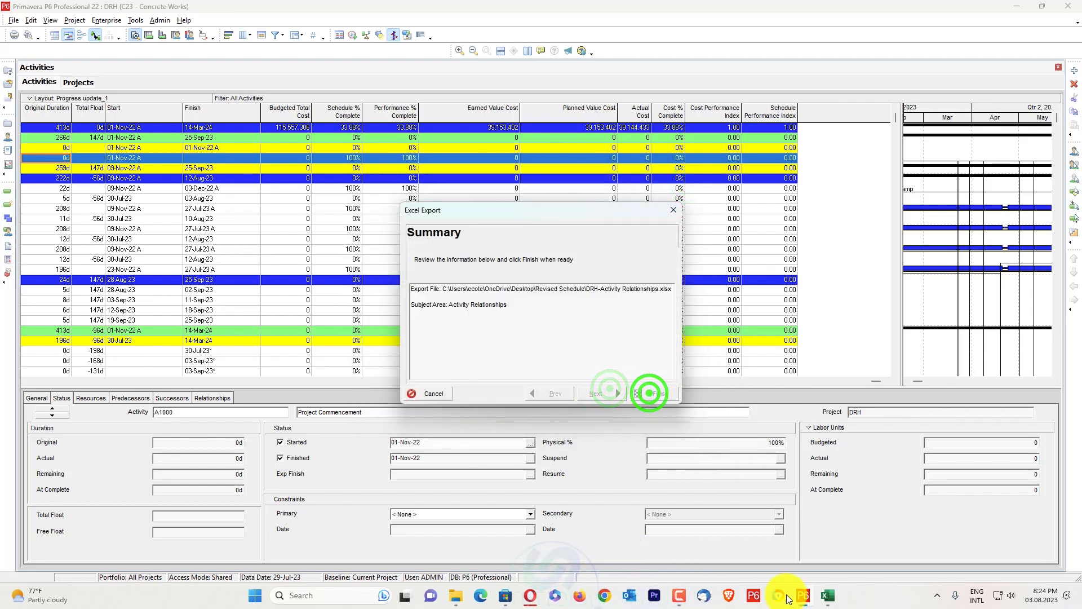
Switch to the Excel tool workbook and run Detect and Resolve Out of Sequence Activities on DRH-Activity Relationships.xlsx
click(830, 596)
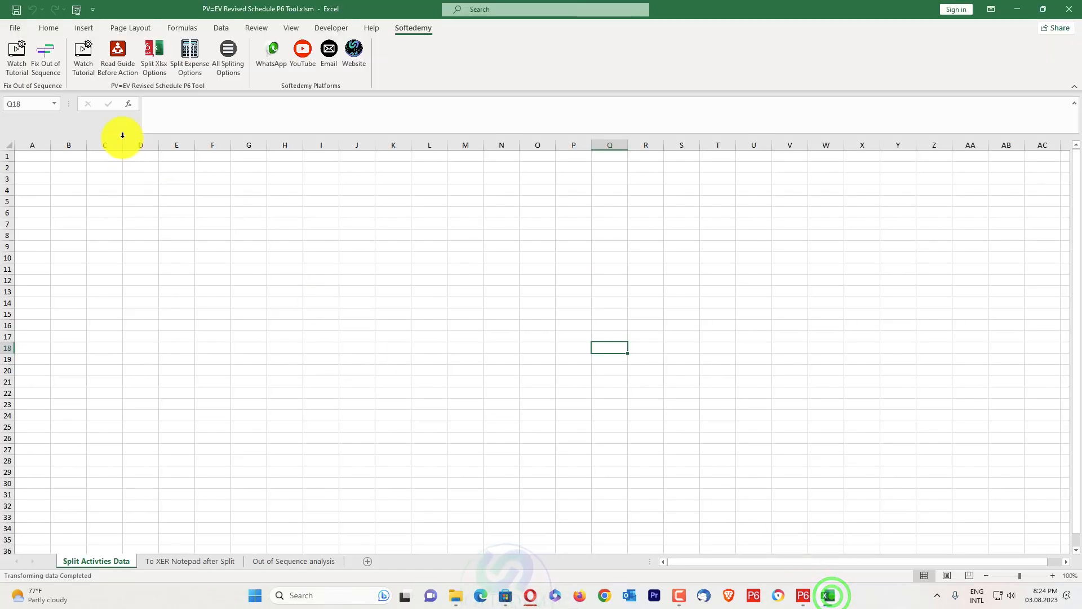
click(55, 59)
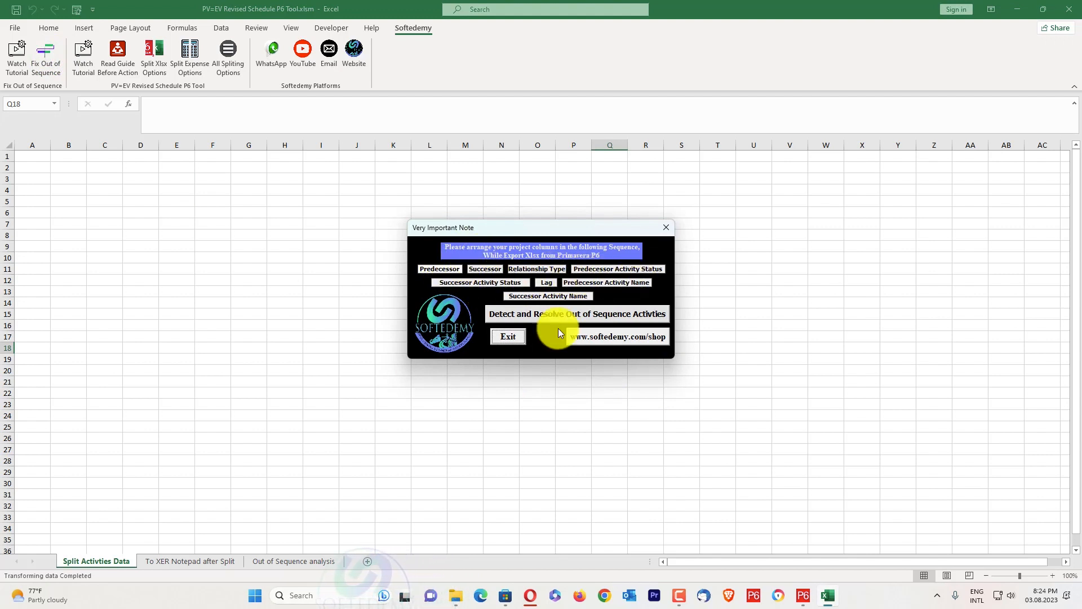
click(561, 314)
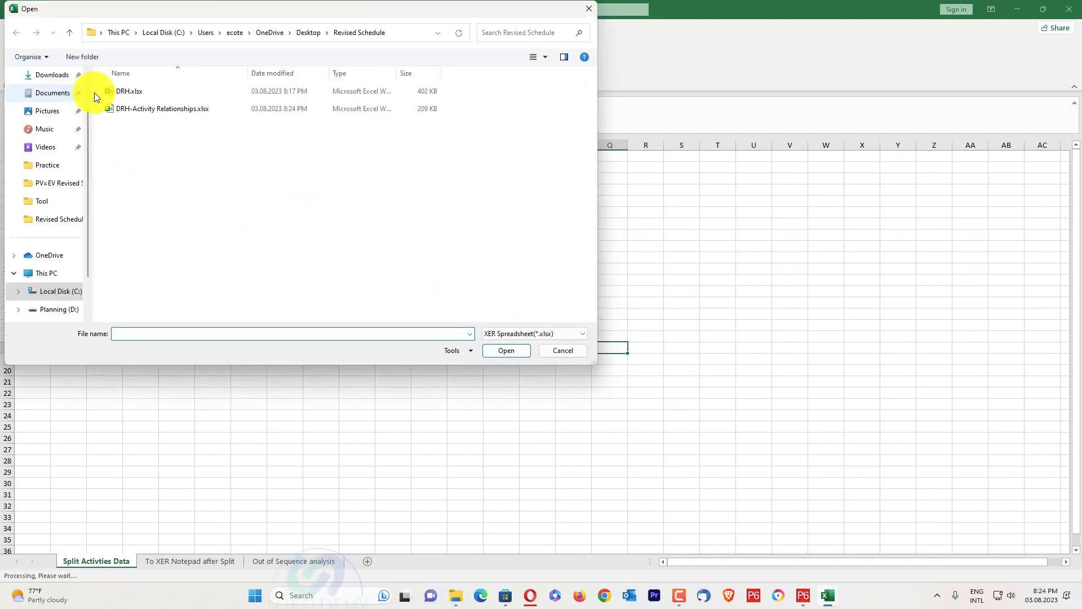
click(145, 109)
click(500, 351)
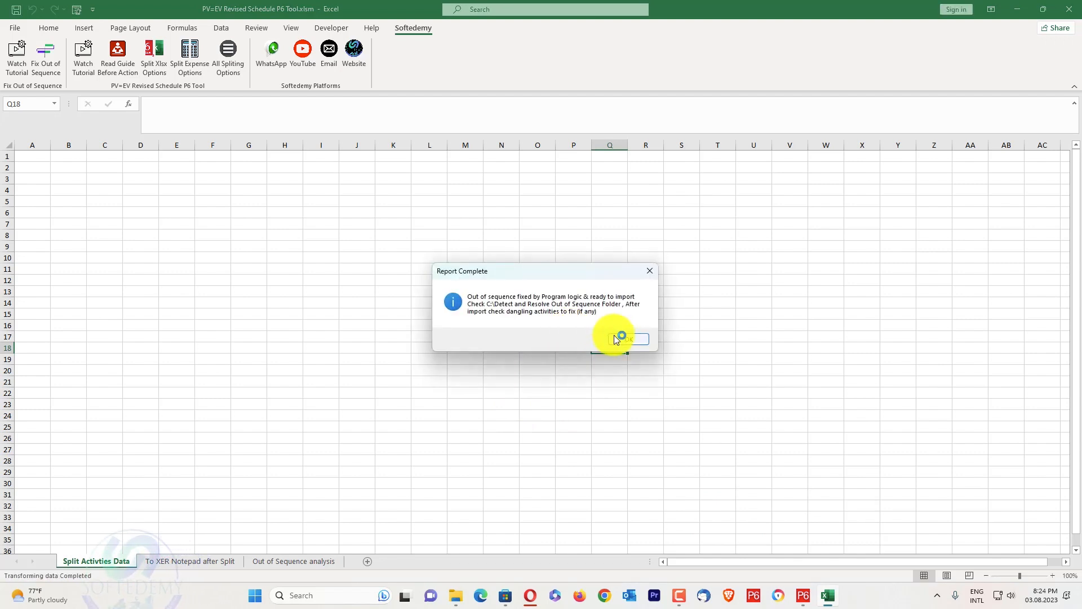
Dismiss the completion messages and review the detected relationships on the Out of Sequence analysis sheet
click(616, 338)
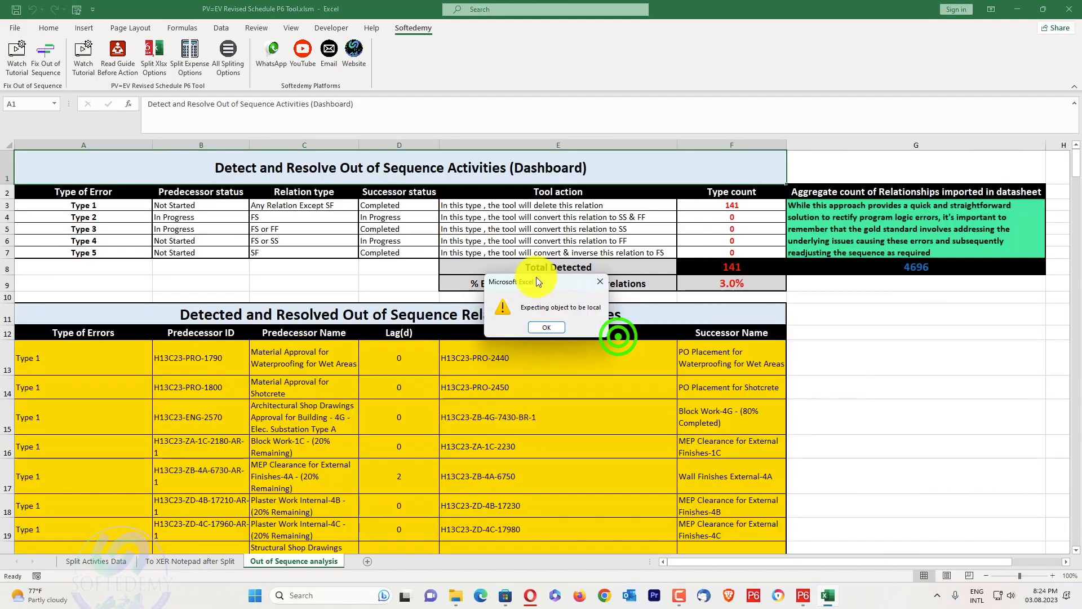
click(532, 327)
scroll(530, 339, down, 20)
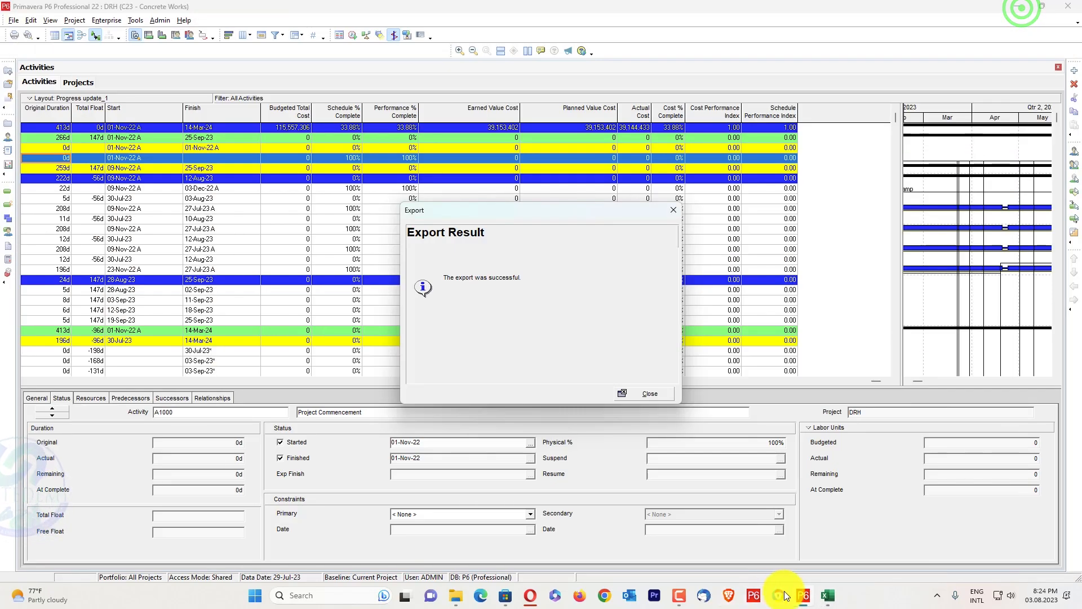
Switch to Primavera P6, close the export result, and schedule the DRH project using its own data date
click(799, 592)
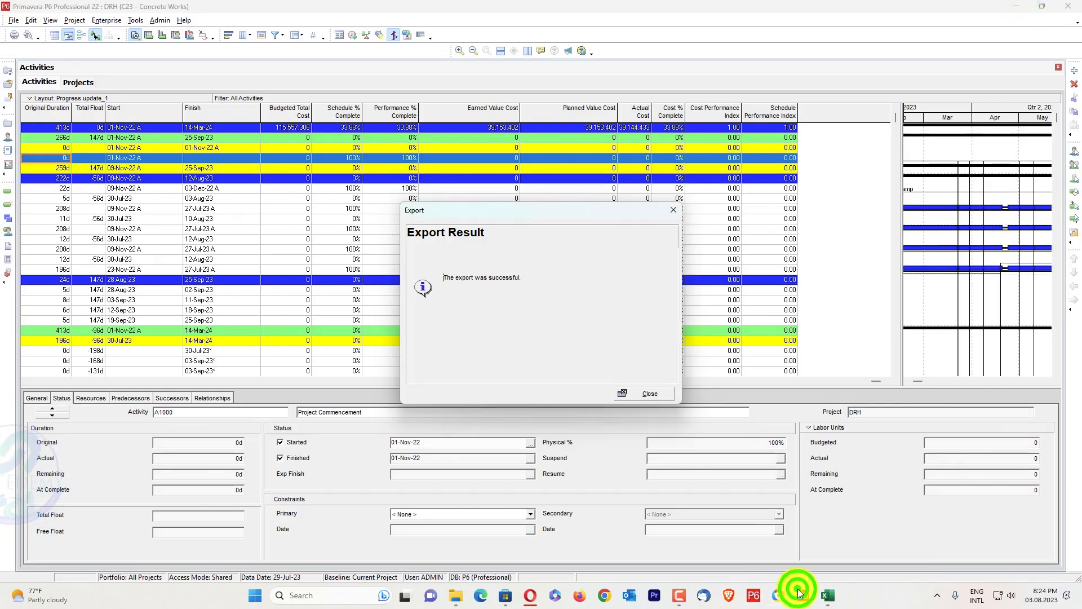
click(656, 393)
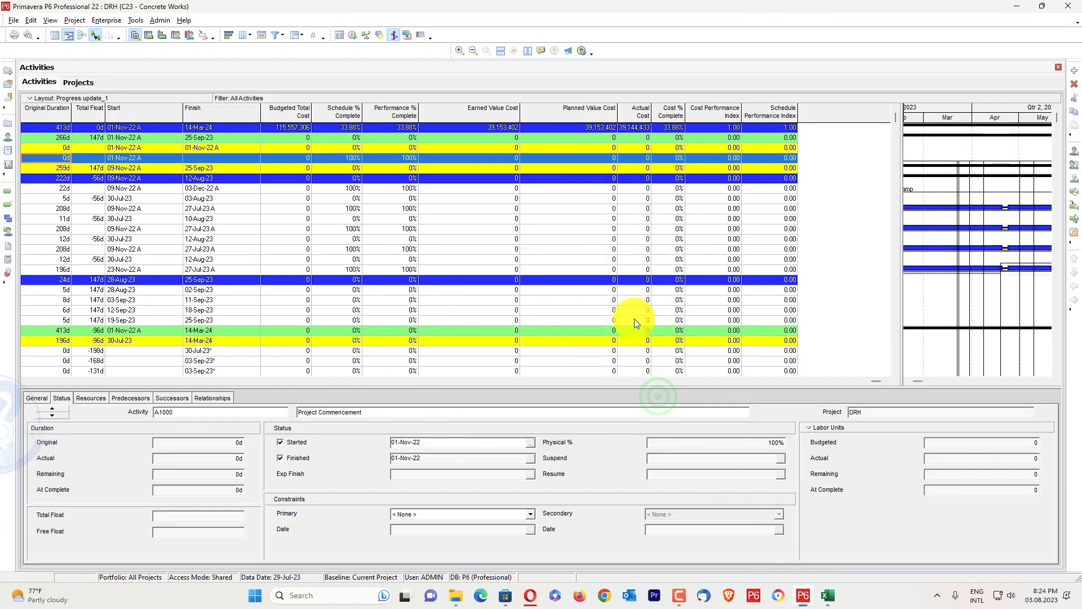
click(635, 319)
key(F9)
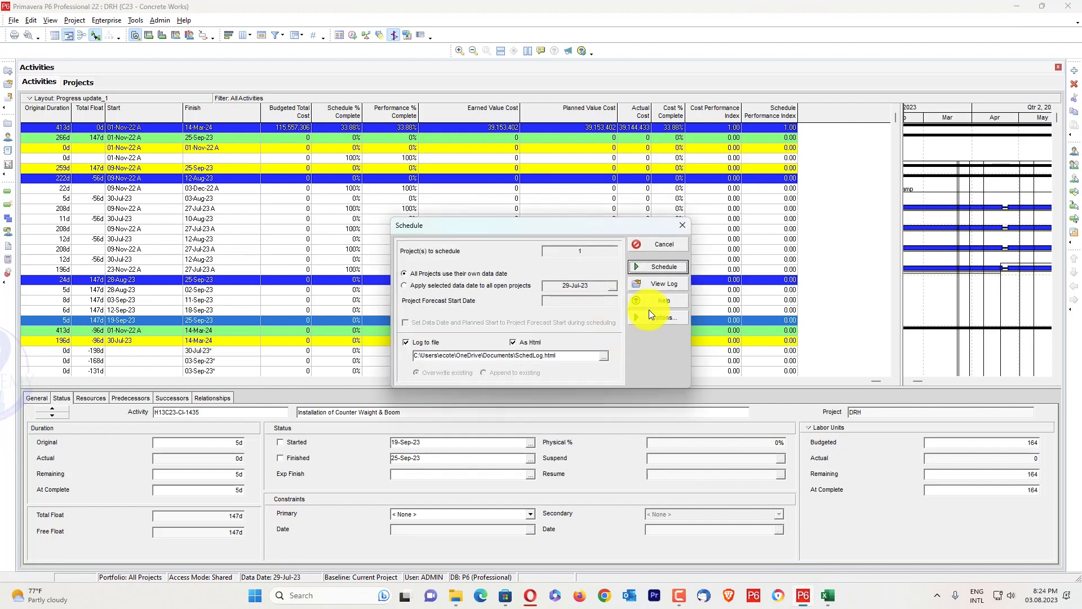
click(673, 261)
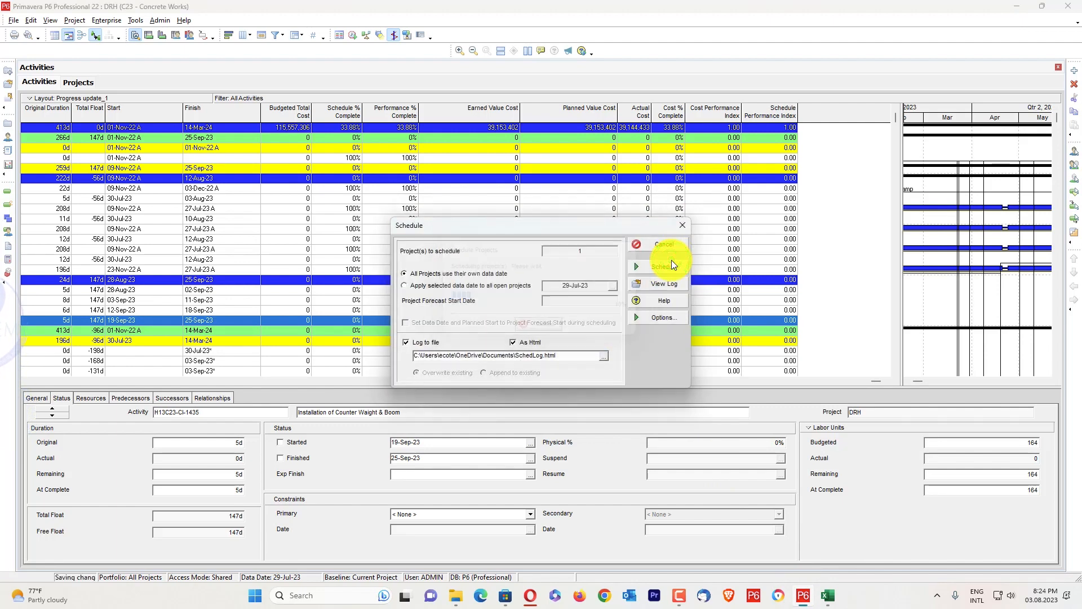
View the schedule log, examine its out-of-sequence activities list, and return to the activity table
key(F9)
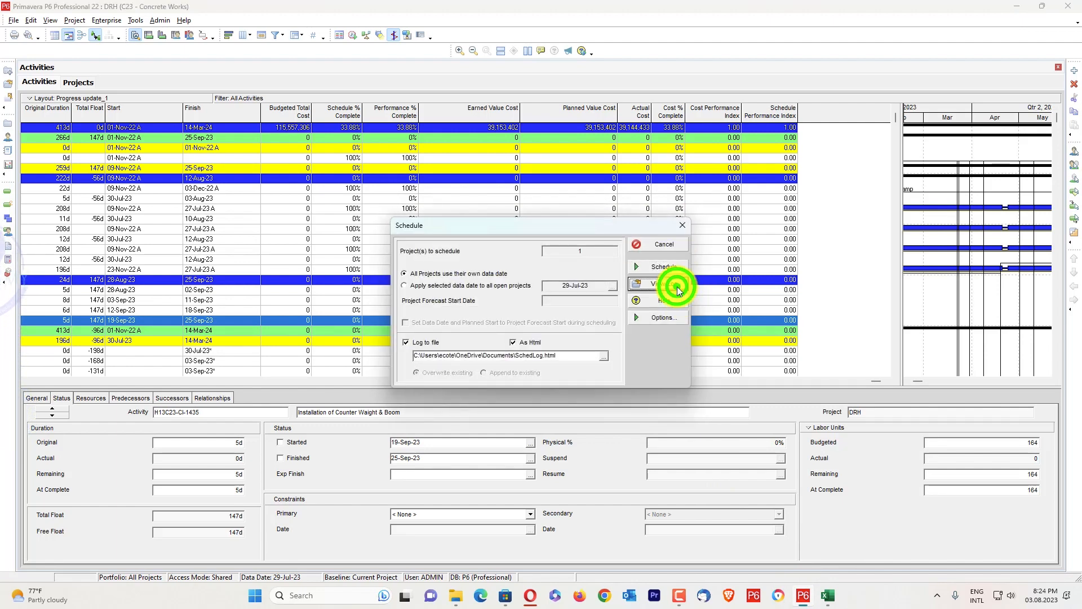
click(678, 289)
scroll(248, 234, down, 15)
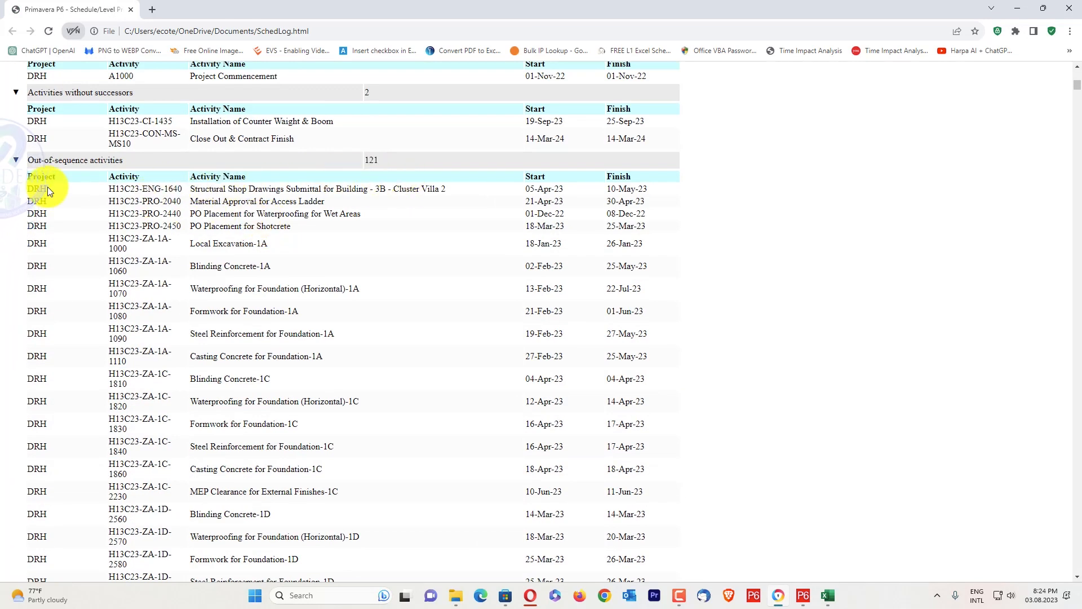
scroll(220, 331, down, 2)
scroll(222, 329, down, 15)
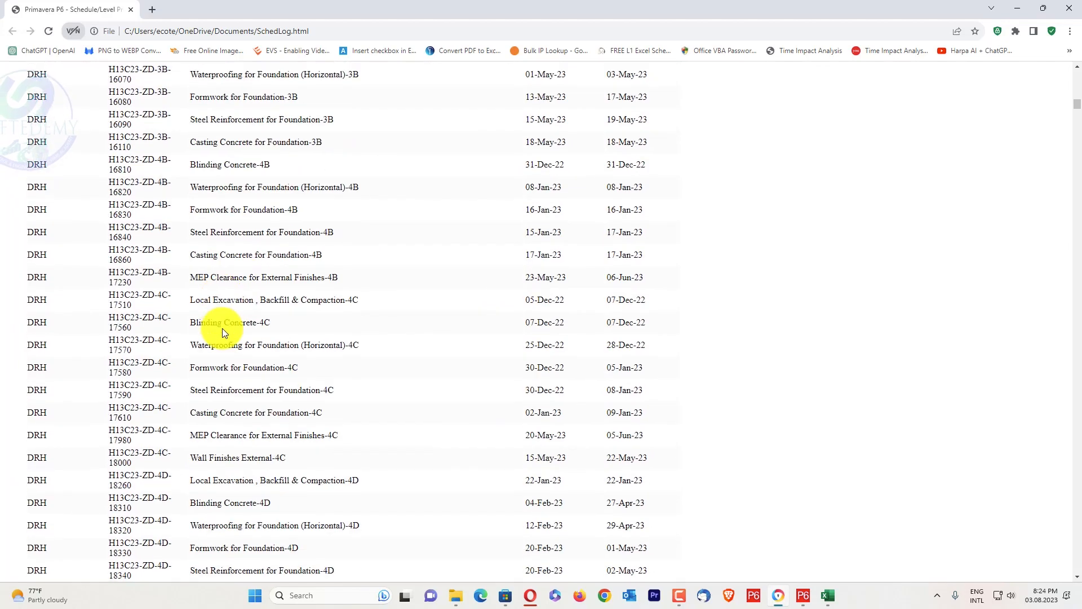
click(1018, 10)
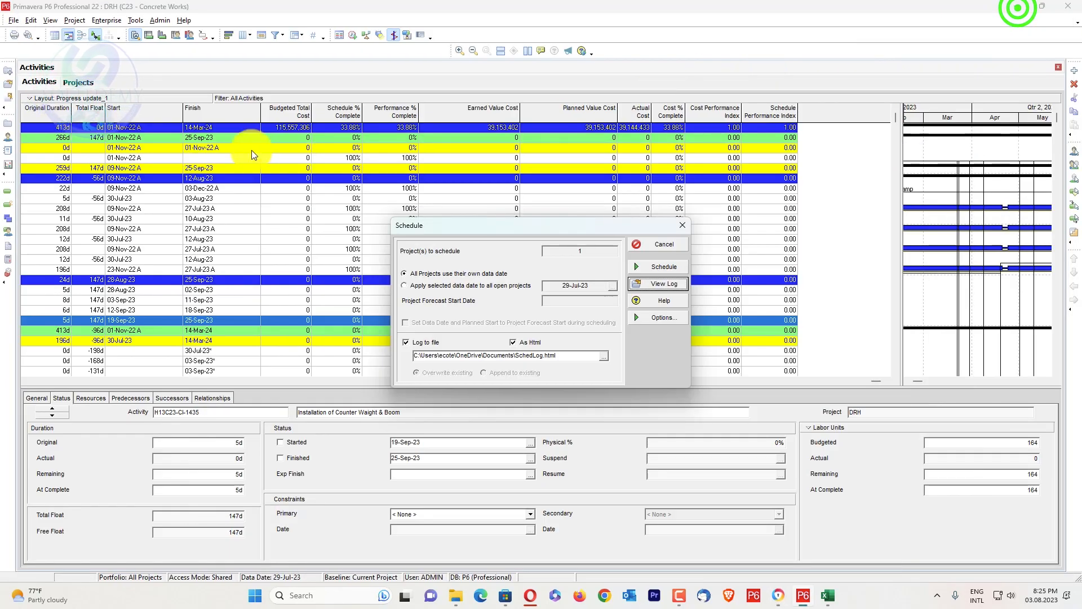
click(665, 244)
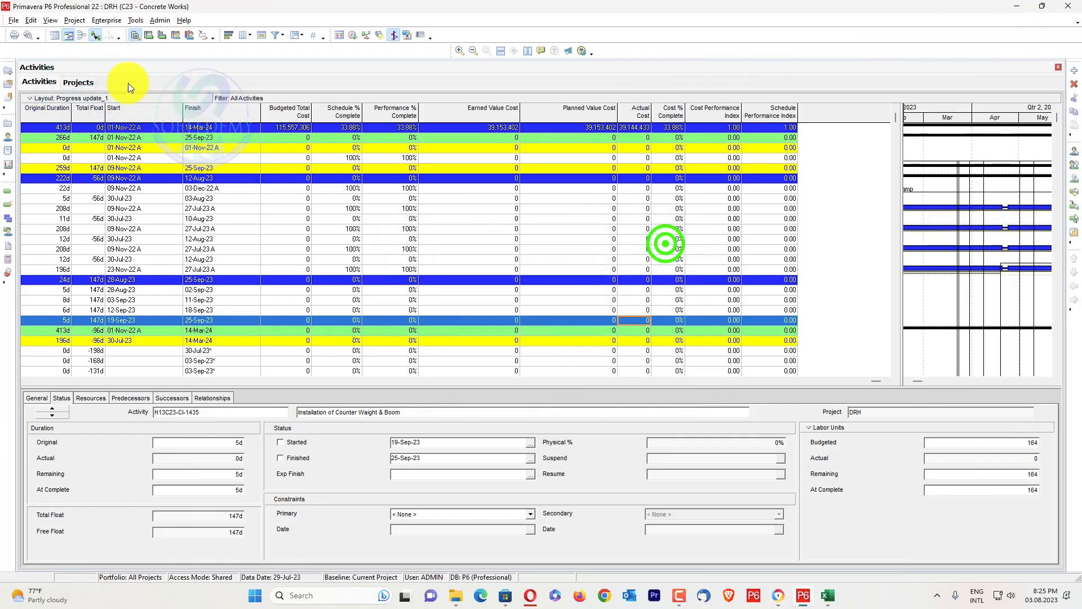
Start a project import and check the contents of the Detect and Resolve Out of Sequence Folder on Local Disk (C:)
click(13, 20)
click(32, 34)
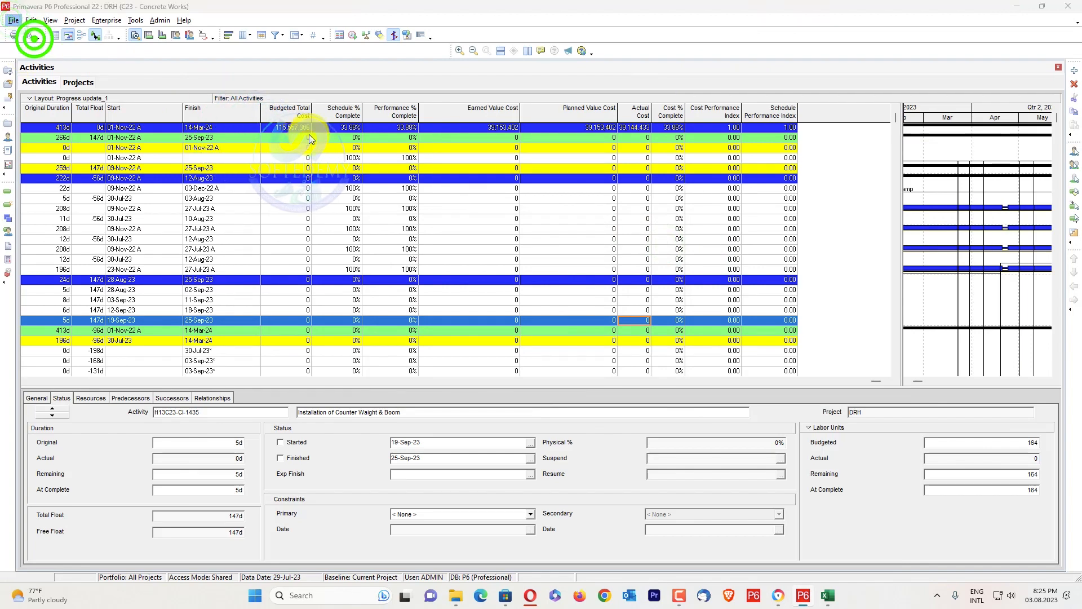
mouse_move(455, 593)
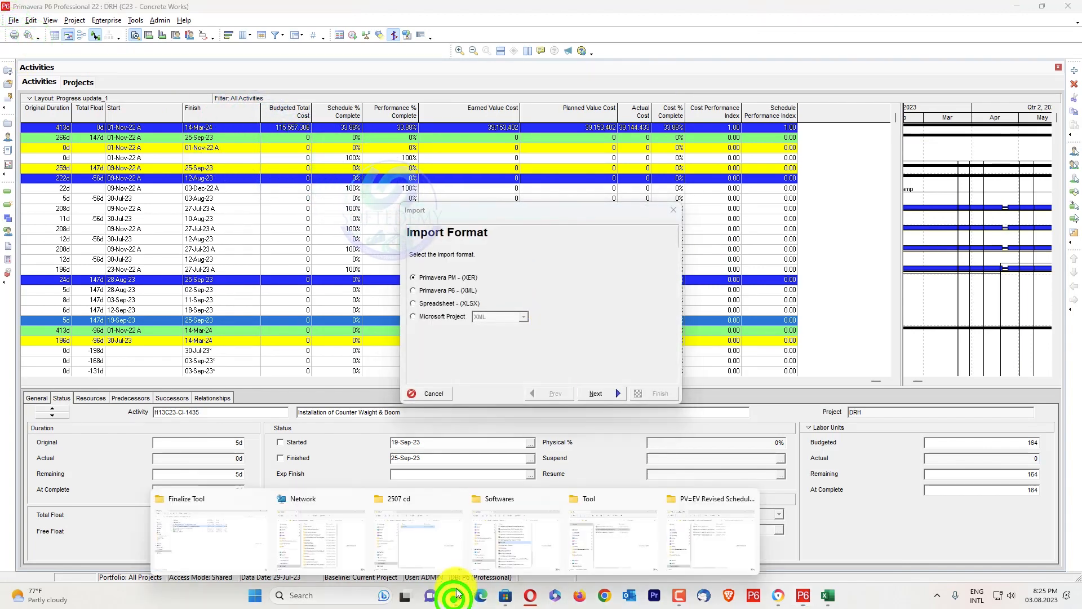
click(682, 534)
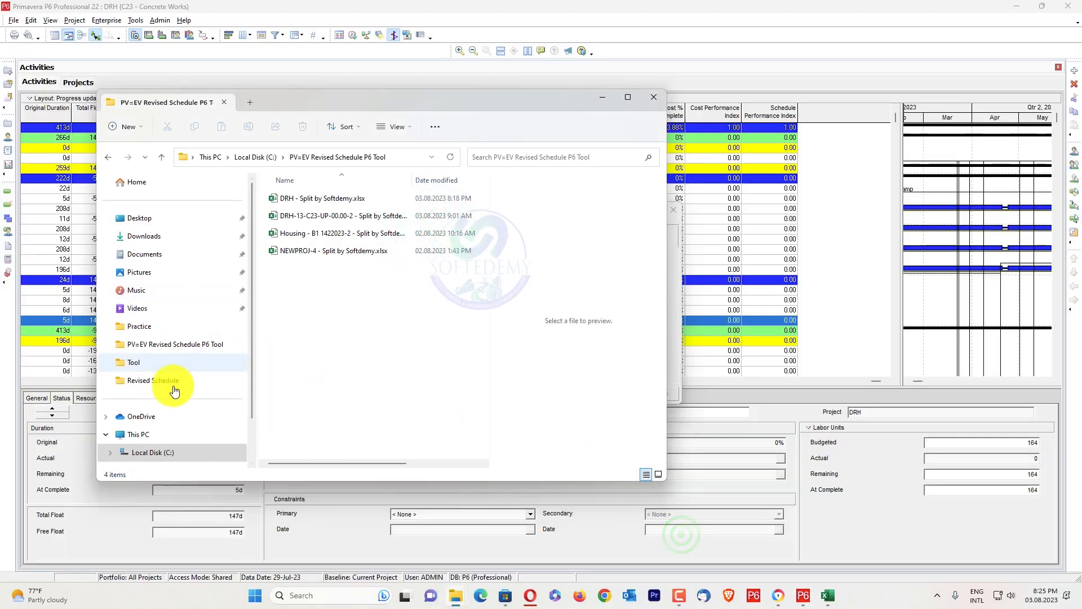
click(150, 452)
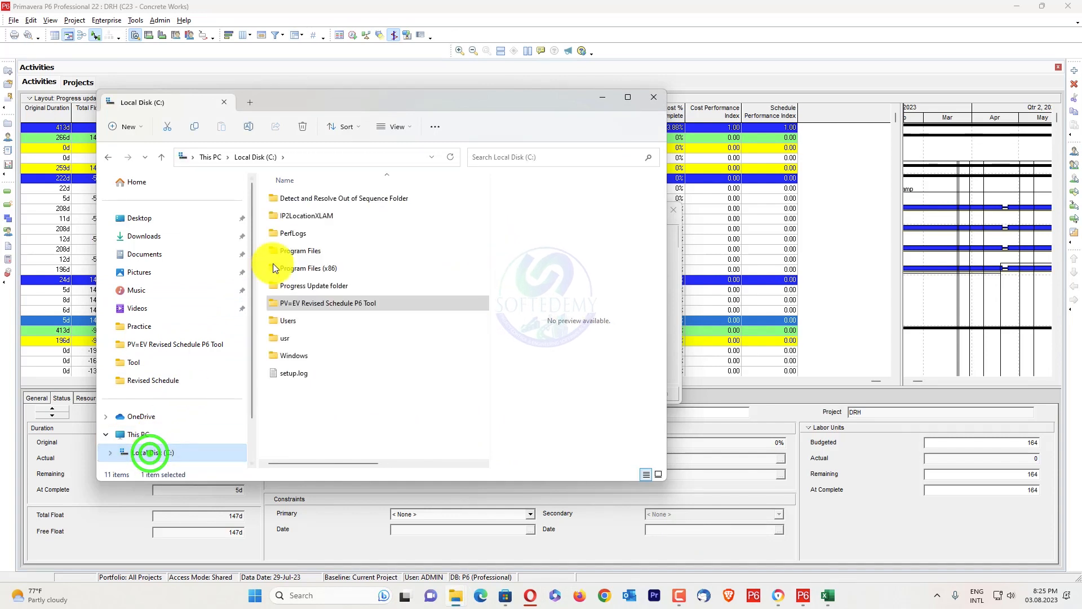
double_click(325, 198)
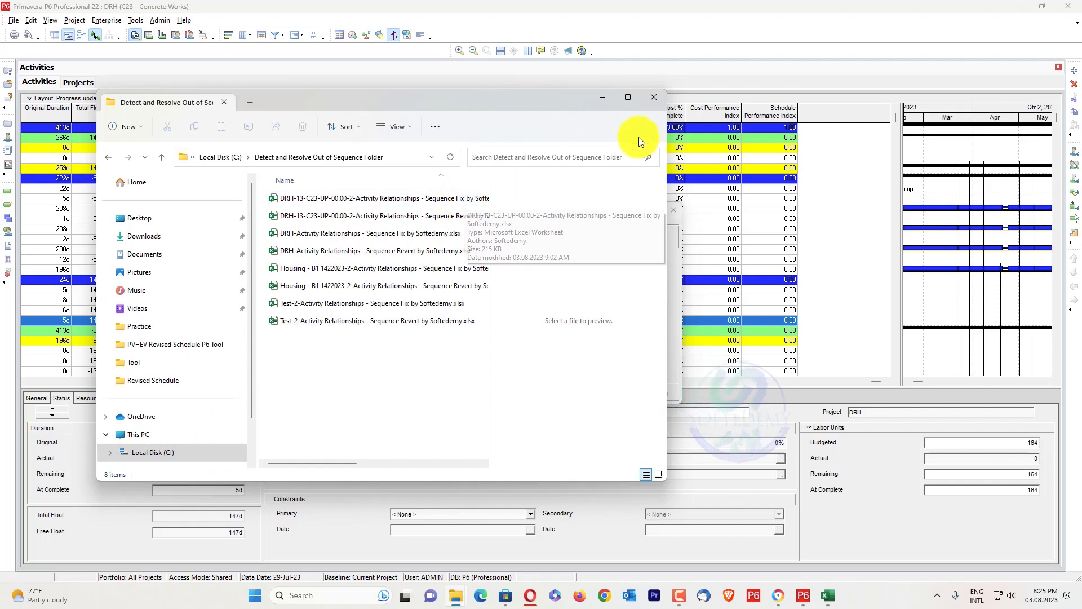
click(654, 96)
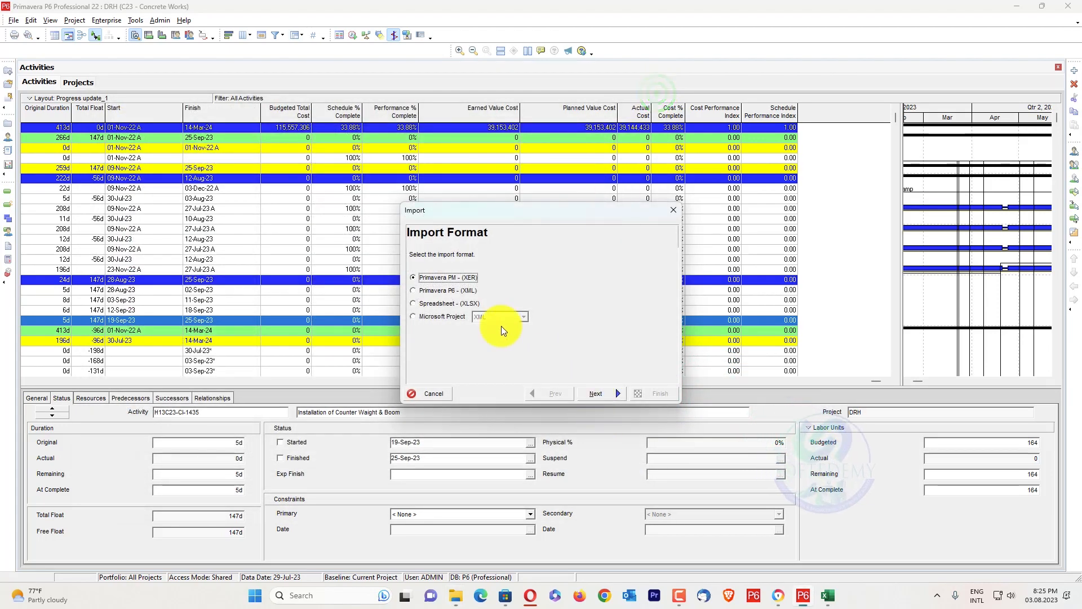
Choose the XLSX spreadsheet import format and select DRH-13-C23-UP-00.00-2-Activity Relationships - Sequence Fix by Softedemy.xlsx from the Detect and Resolve Out of Sequence Folder
click(451, 303)
click(599, 393)
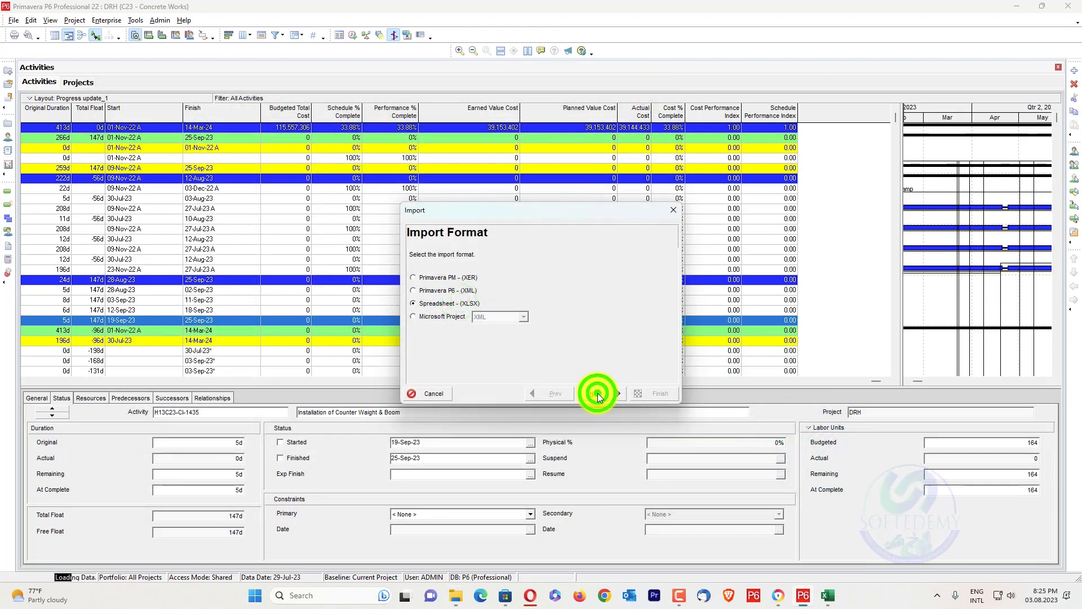
click(604, 331)
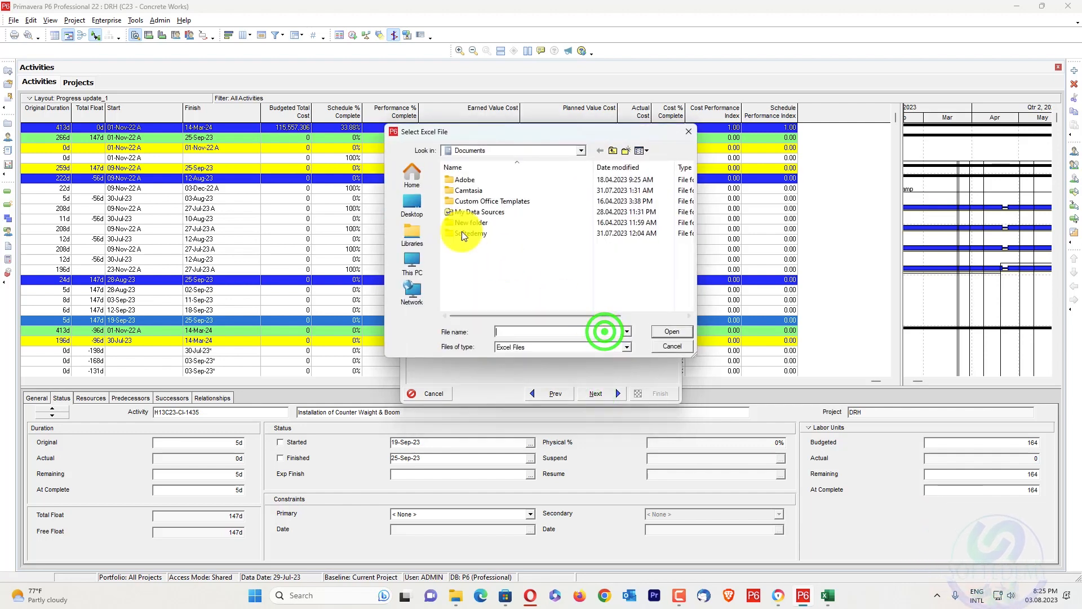
click(548, 149)
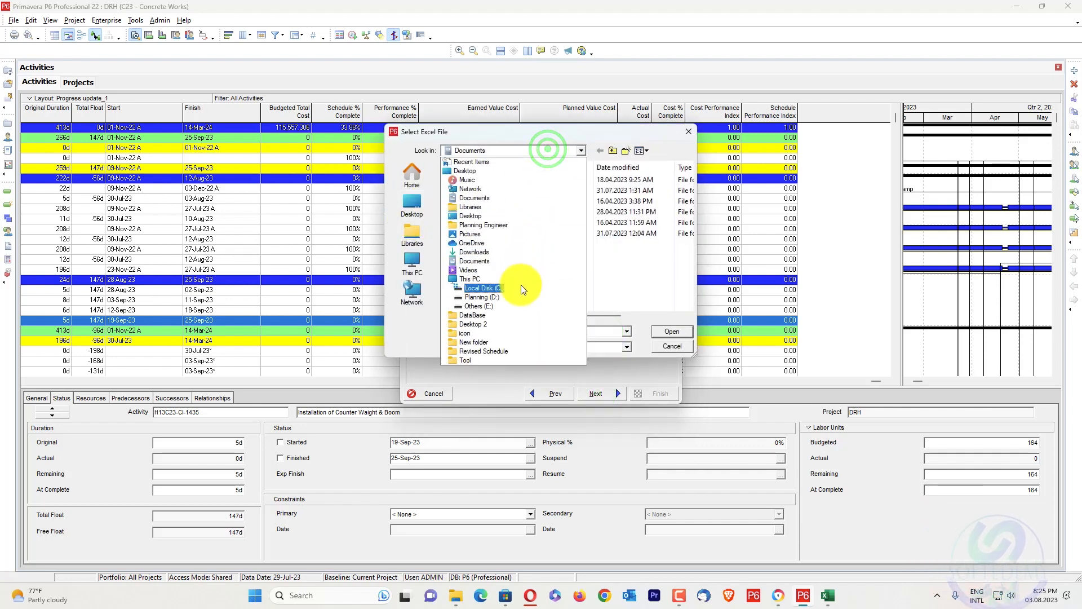
click(521, 283)
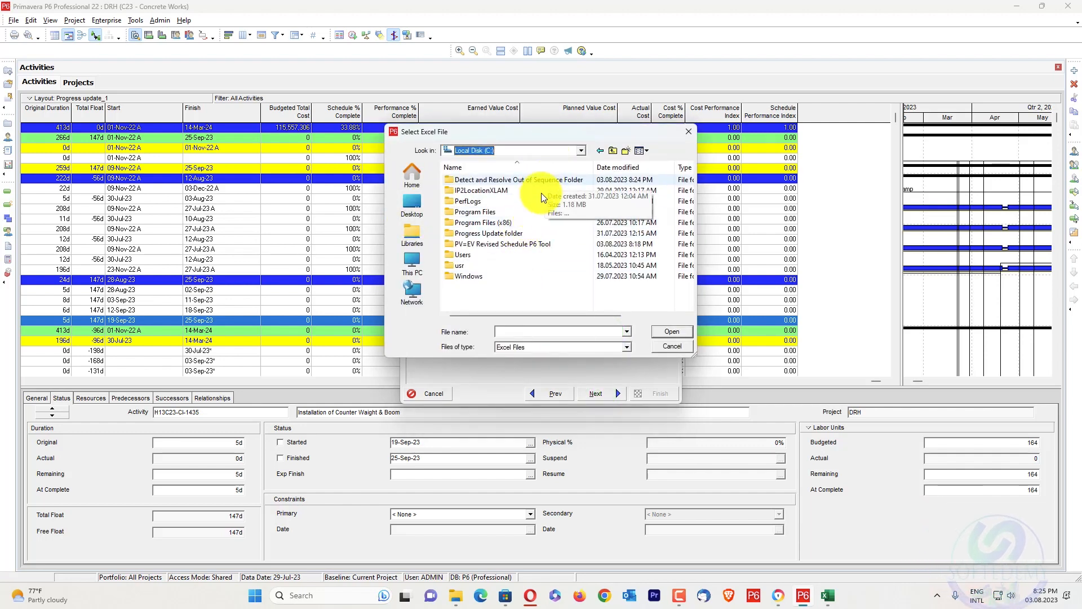
double_click(551, 181)
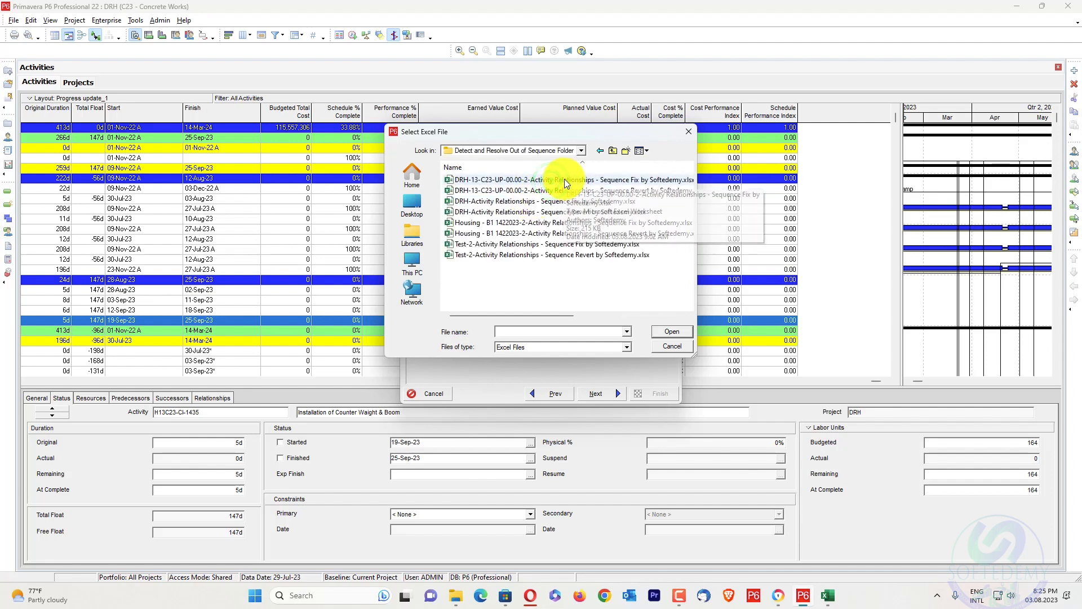
click(563, 180)
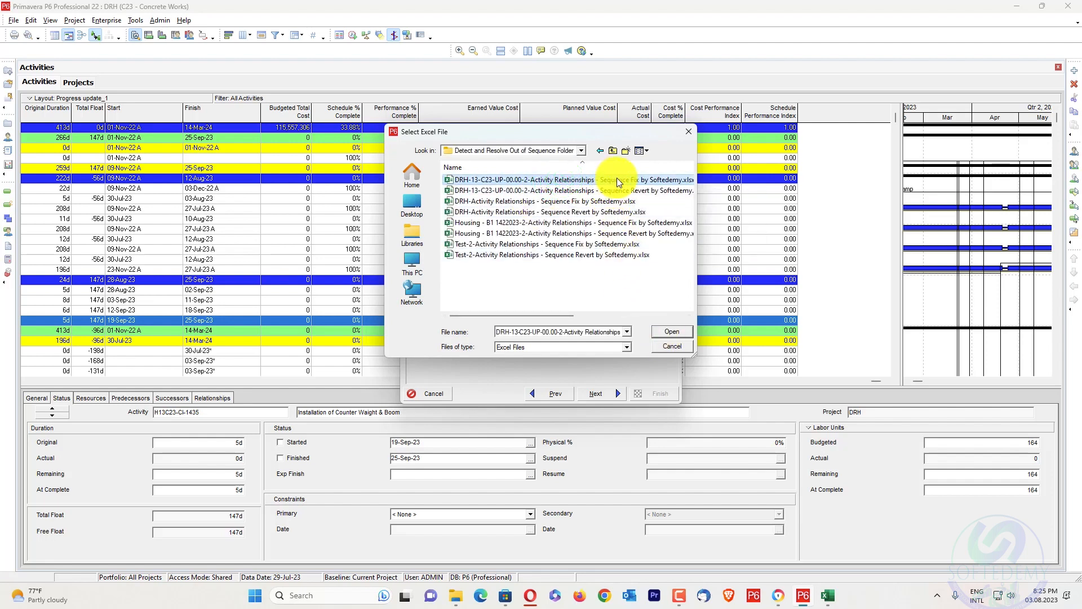
click(671, 332)
click(613, 393)
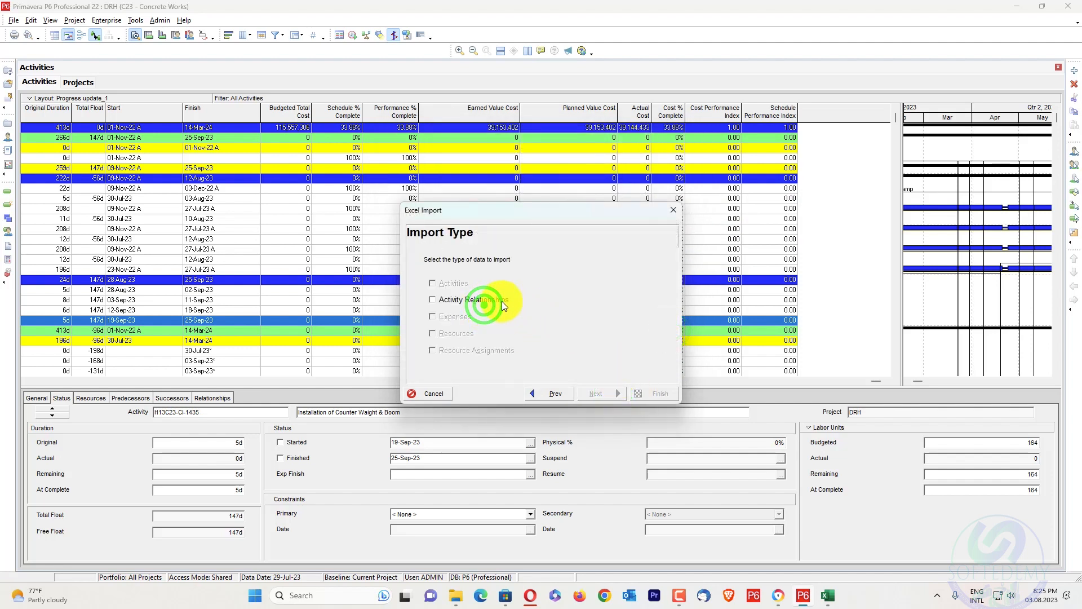
Import the Activity Relationships data with Update Existing Project, targeting DRH, and close the import result
click(613, 394)
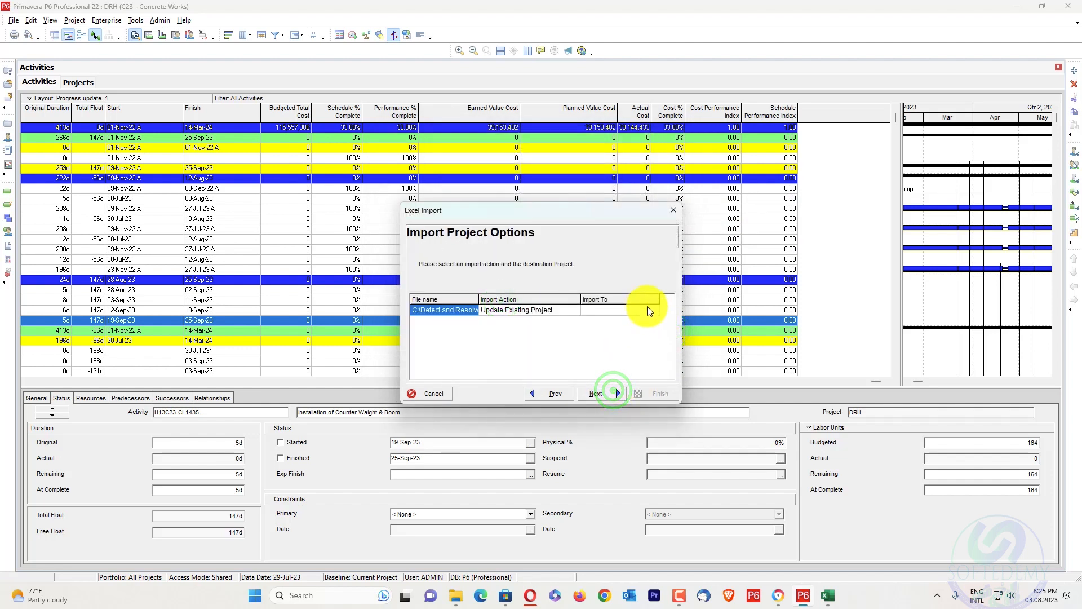
click(647, 309)
click(654, 310)
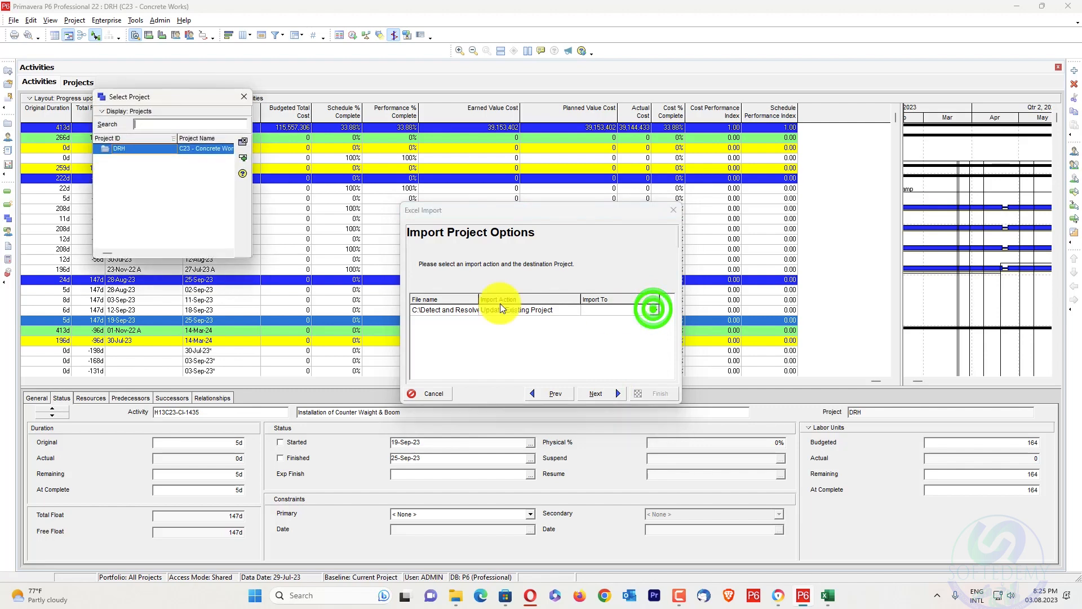
click(237, 157)
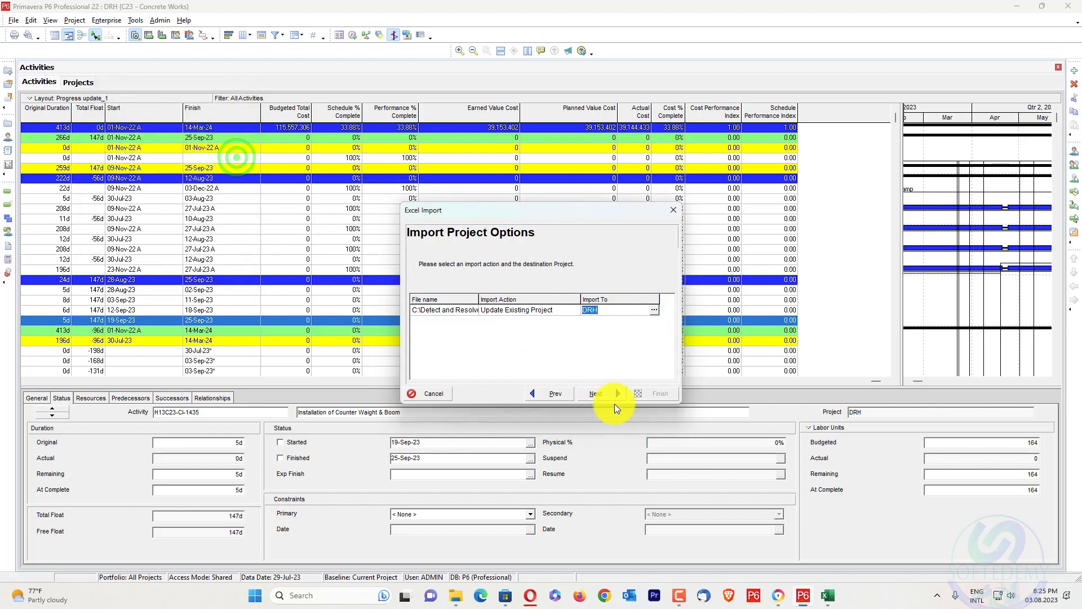
click(614, 398)
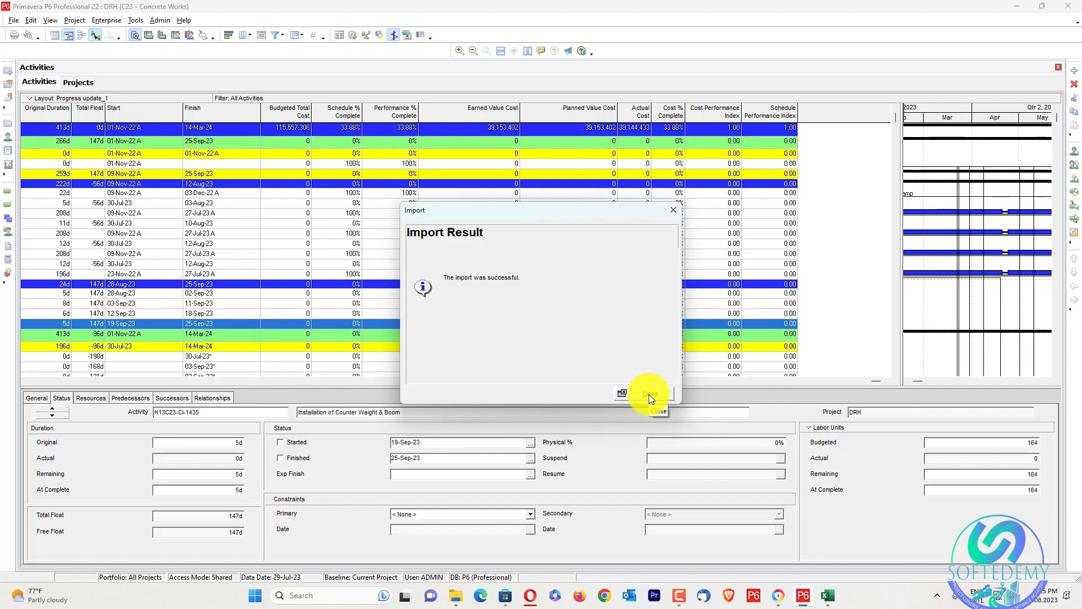
click(649, 394)
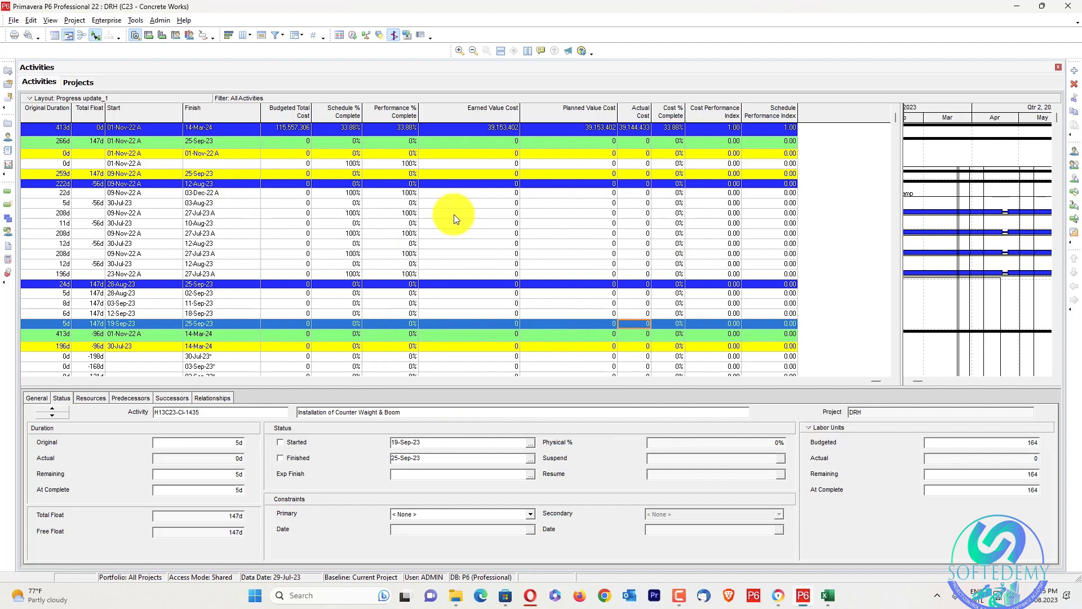
Open the schedule log for the DRH project, close it, and reschedule the project with its own data date
key(F9)
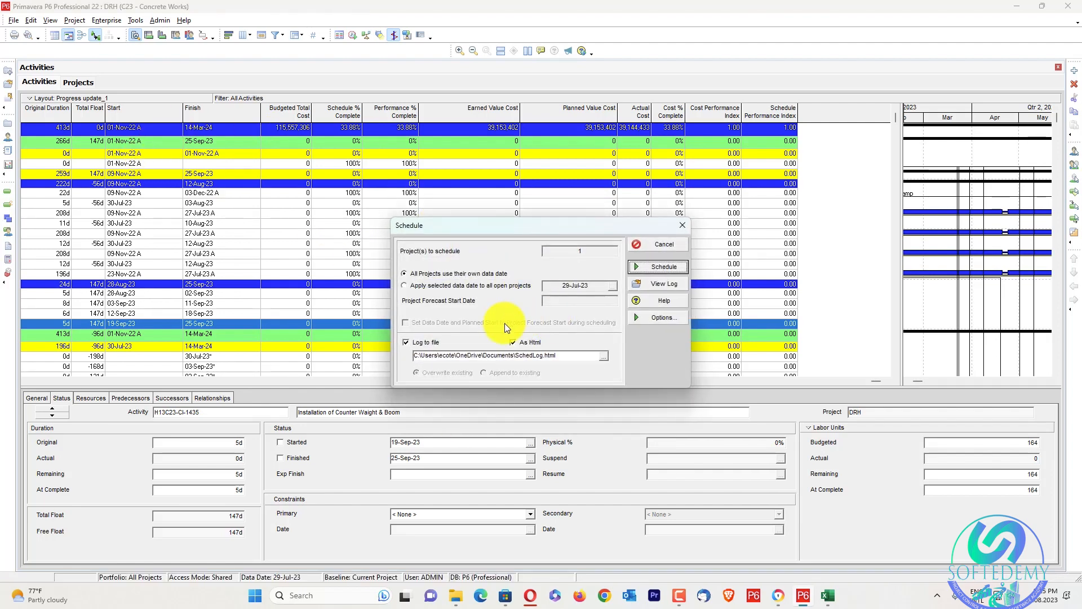
click(668, 282)
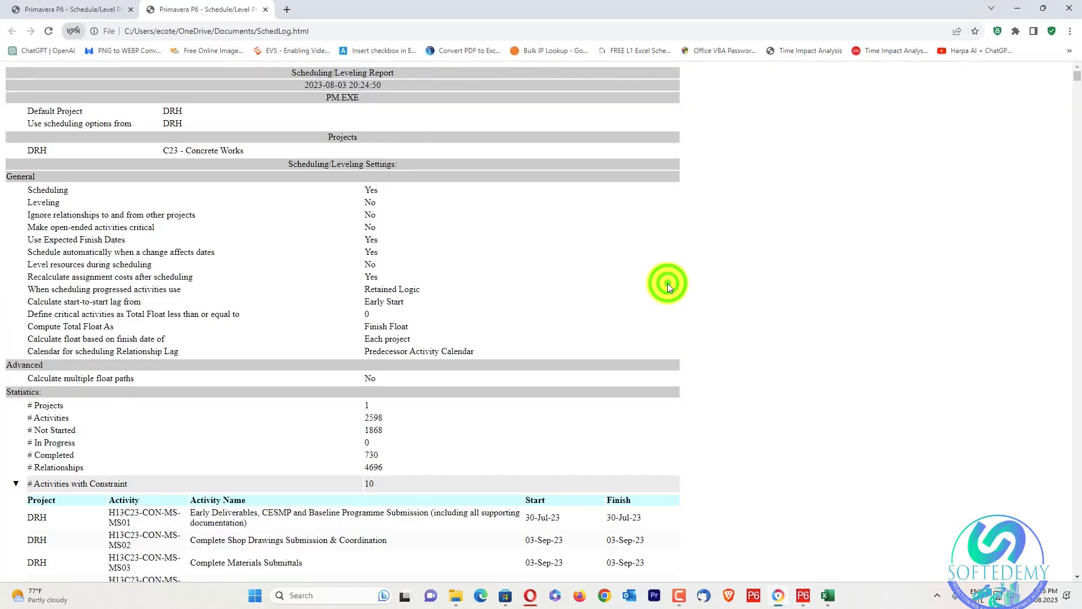
click(1069, 8)
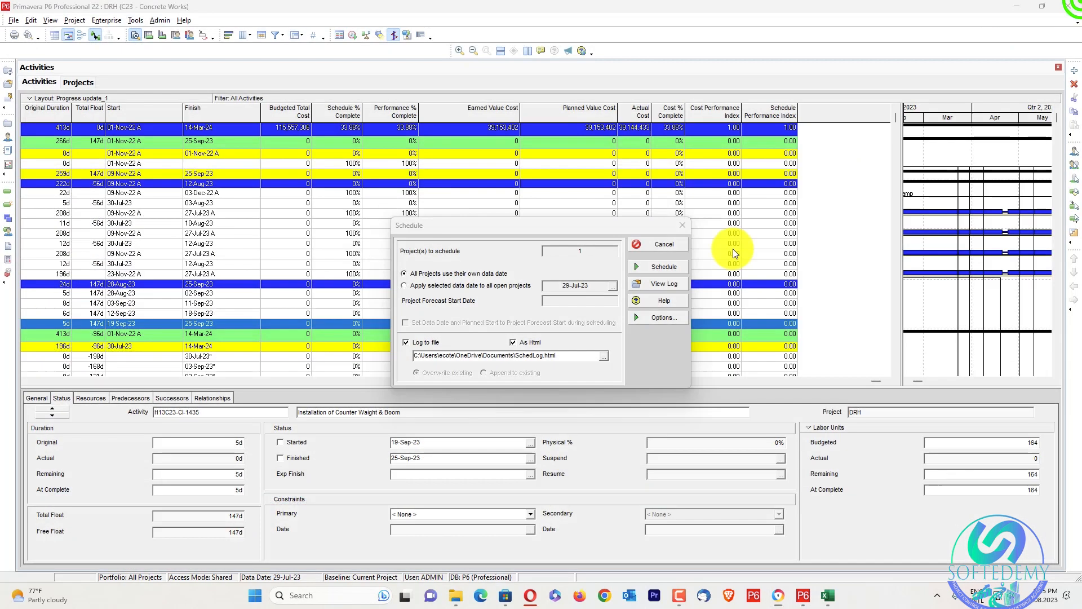
click(663, 266)
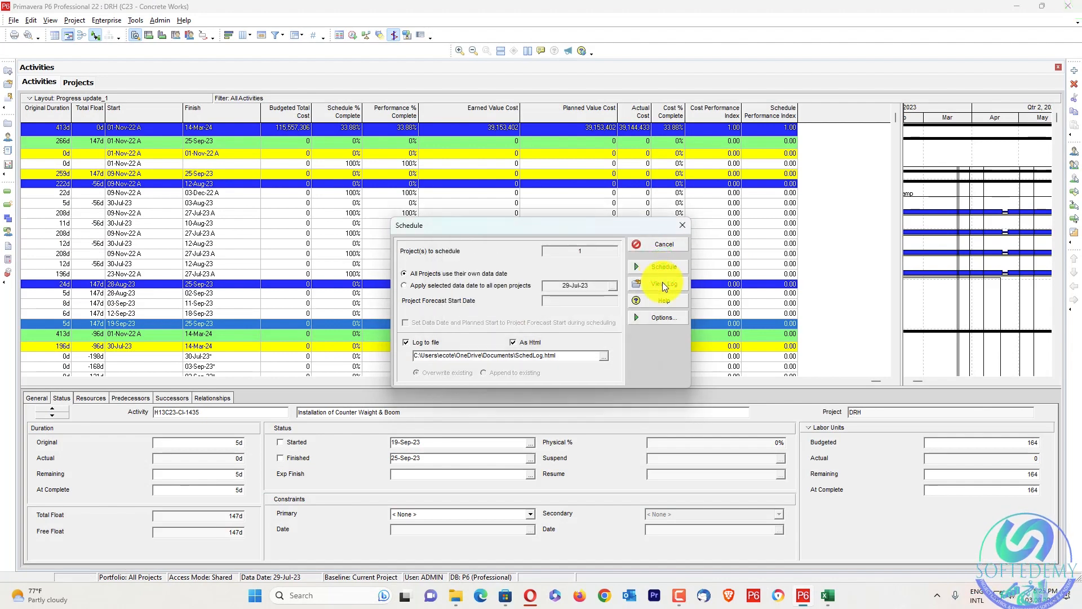
Check the out-of-sequence activities entry in the updated schedule log, close the log, and reschedule the project
key(F9)
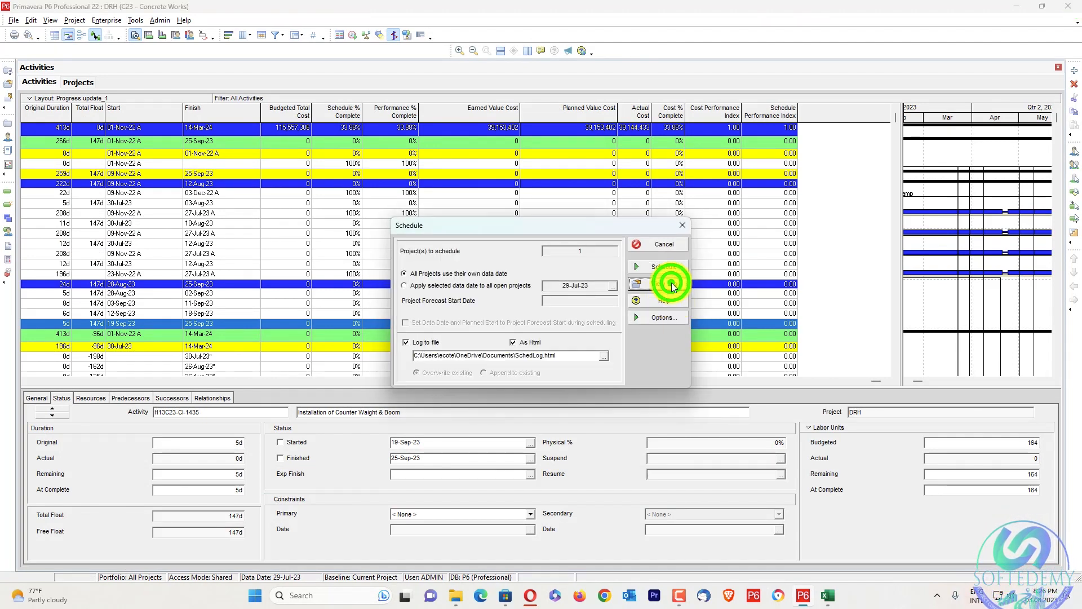
click(670, 284)
scroll(455, 271, down, 10)
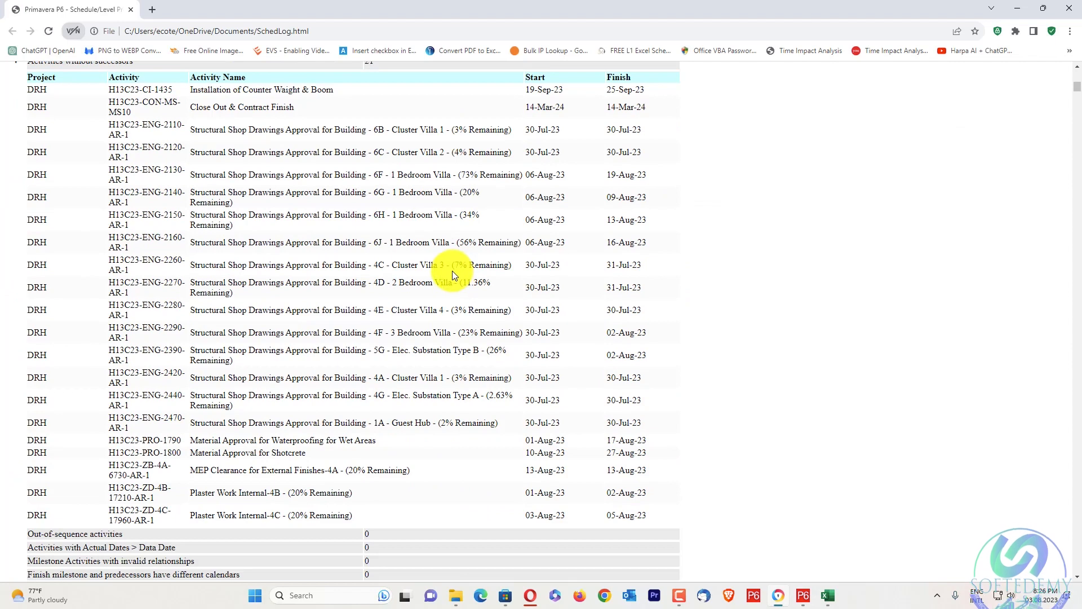
scroll(452, 275, down, 4)
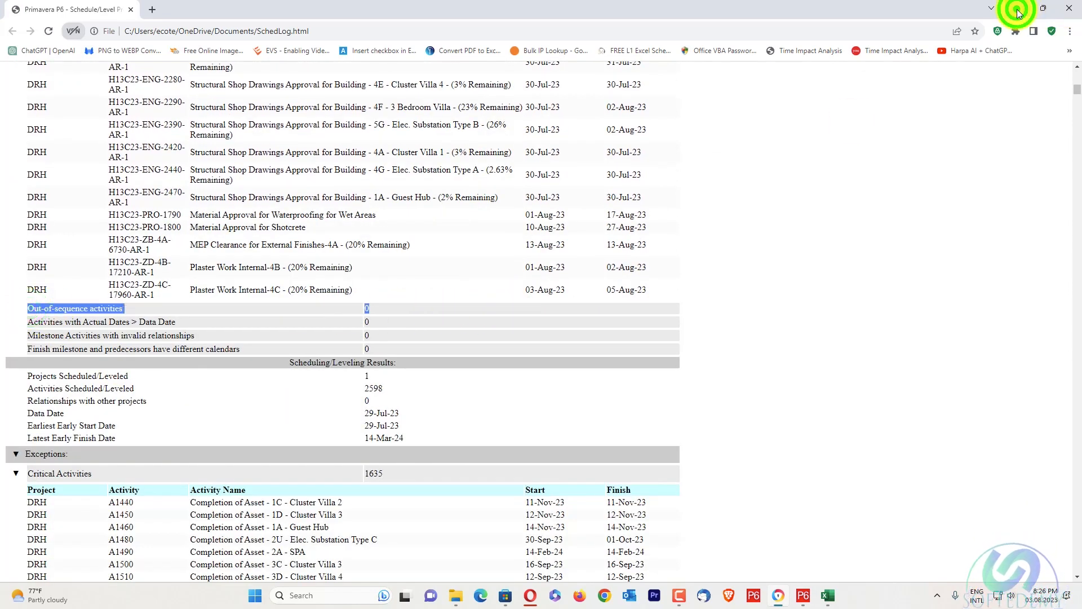
click(1018, 12)
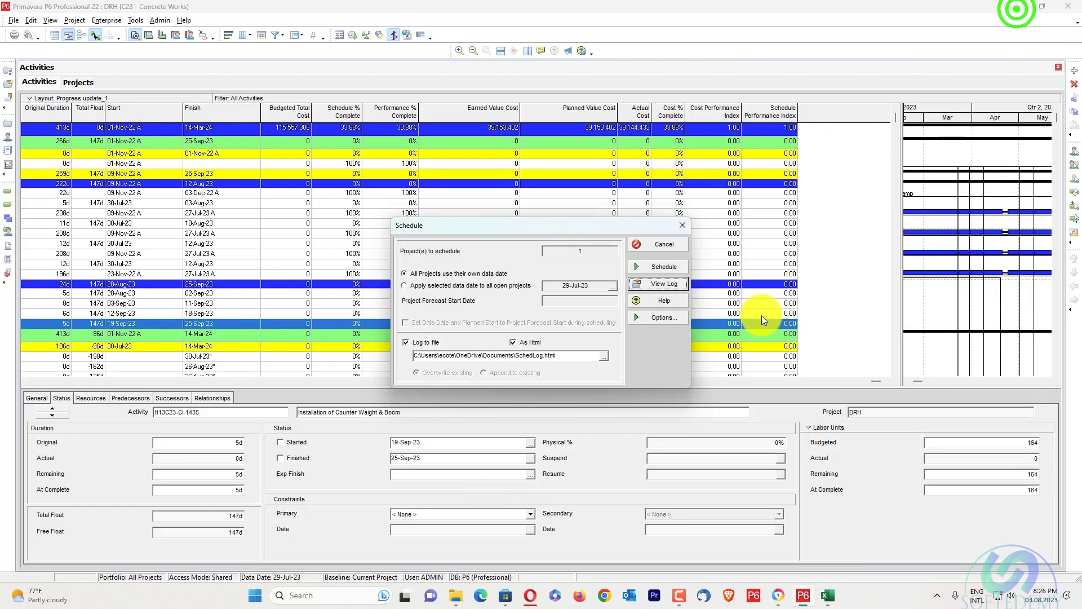
click(664, 267)
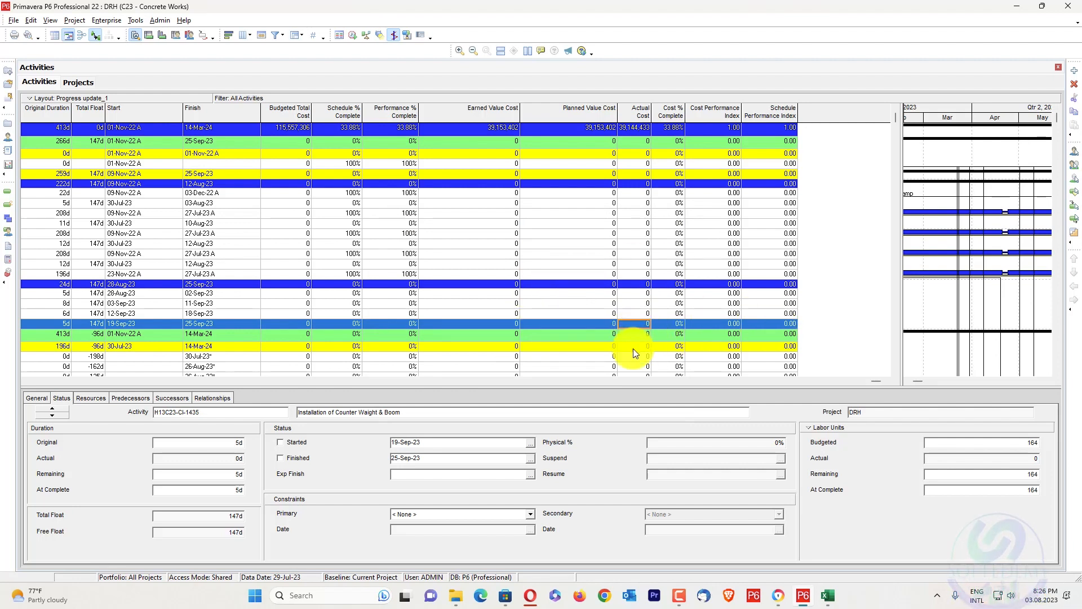
Copy the Housing - B1 1422023-1 project into the P2 (PV=EV) EPS node, accepting the project and WBS copy options
click(82, 83)
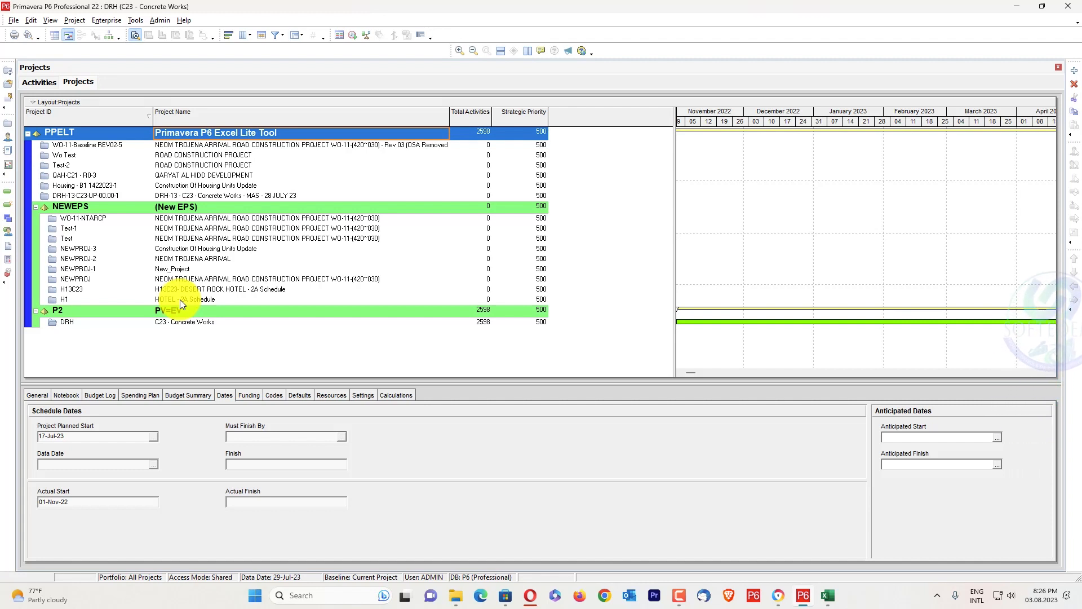
click(182, 186)
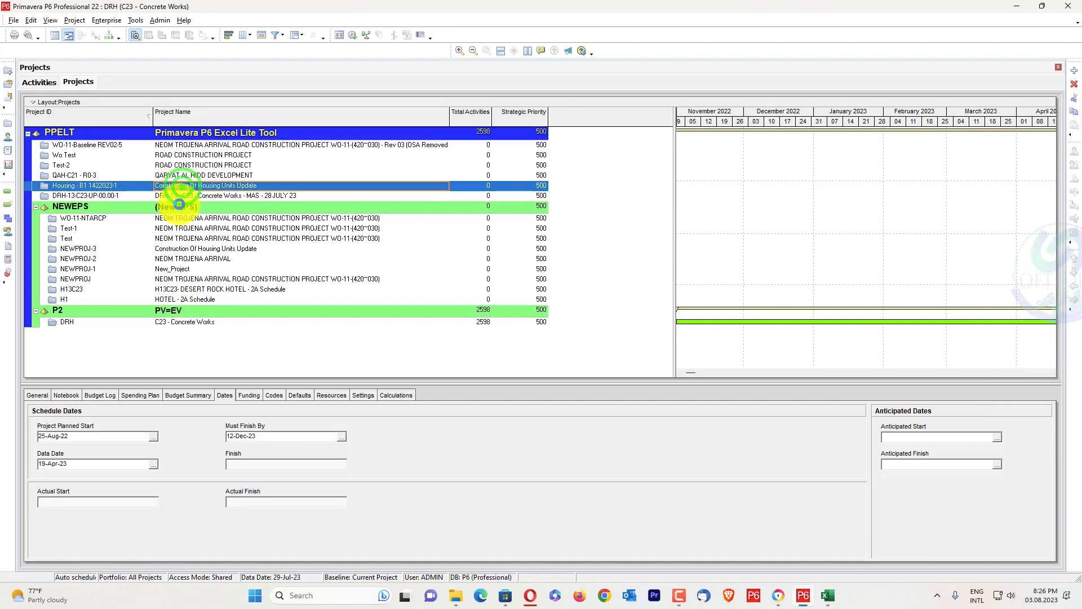
click(179, 311)
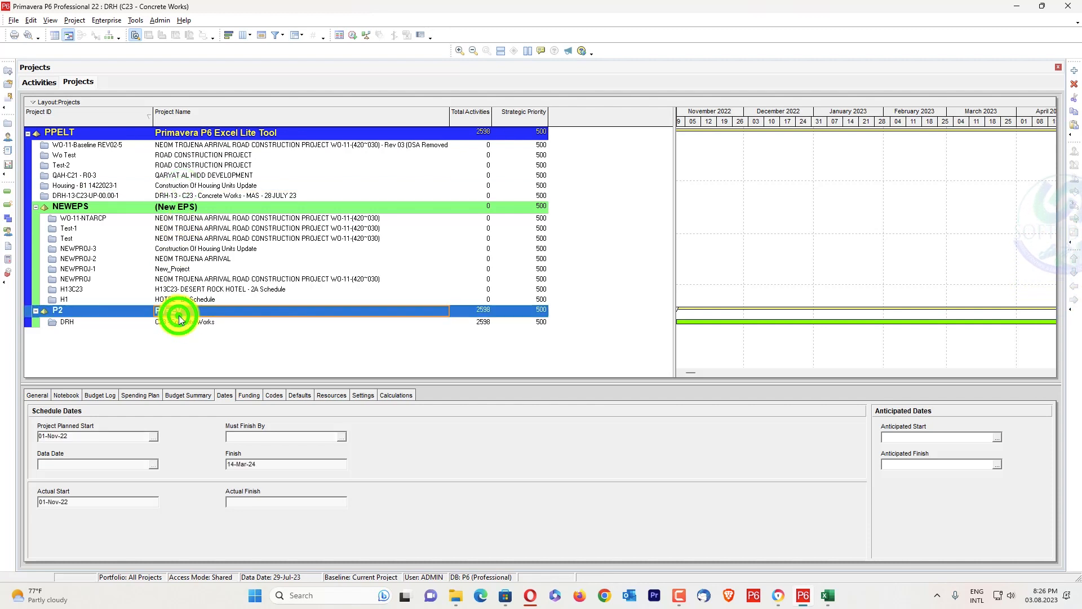
key(ctrl+v)
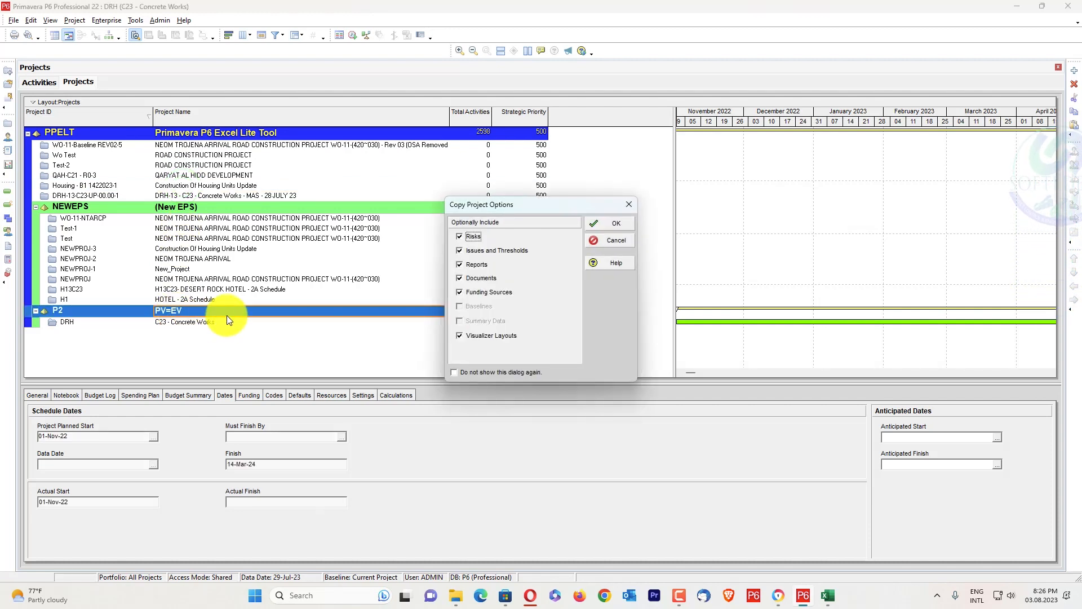
click(461, 335)
click(595, 223)
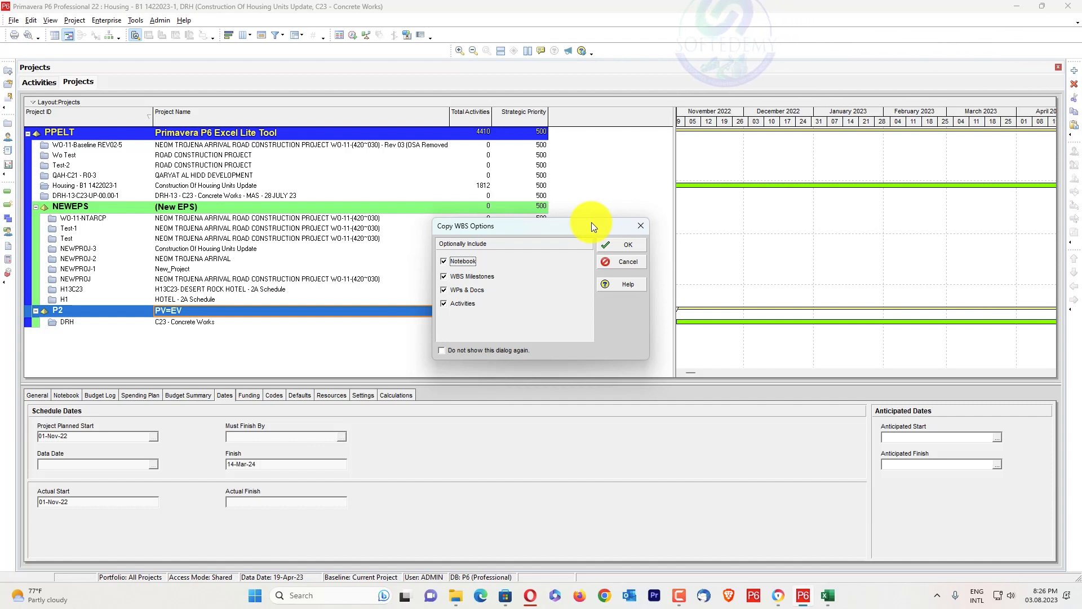
click(634, 244)
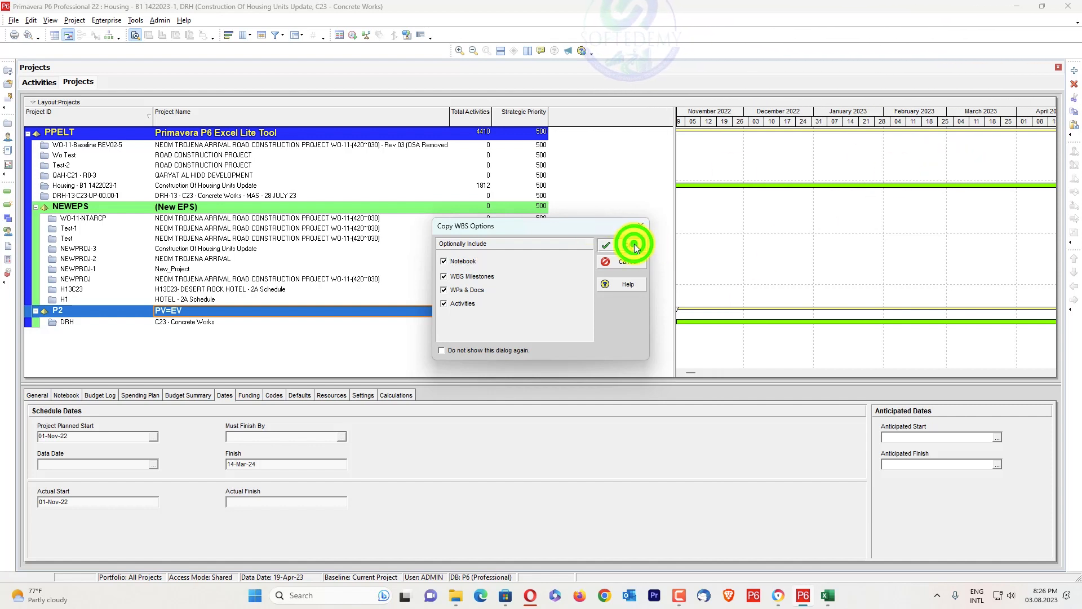
click(669, 233)
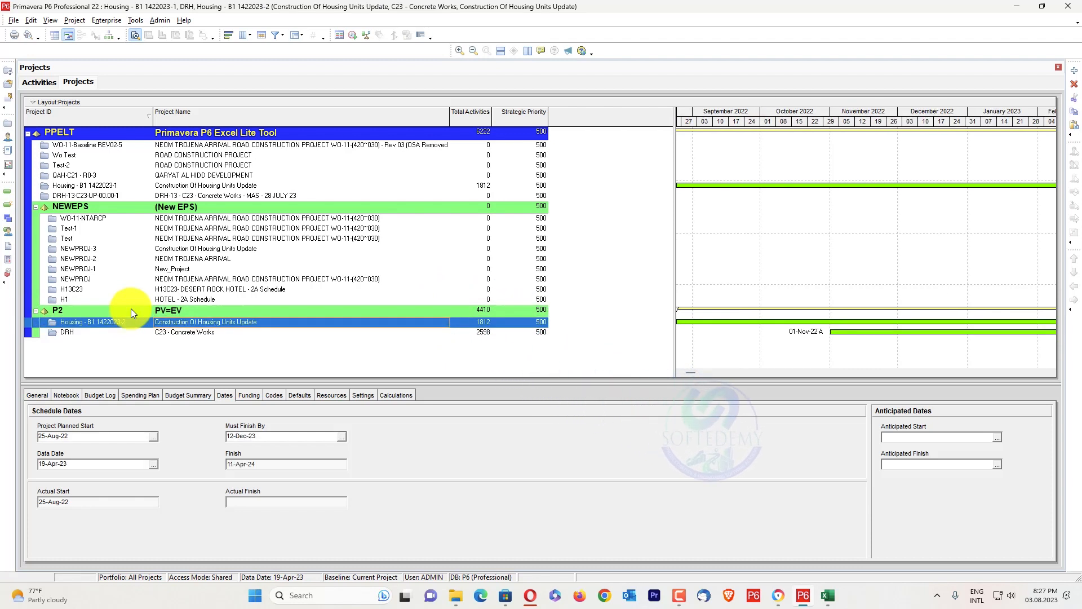
Open only the copied Housing - B1 1422023-2 project under P2 and view its activity IDs and names
right_click(132, 327)
click(194, 43)
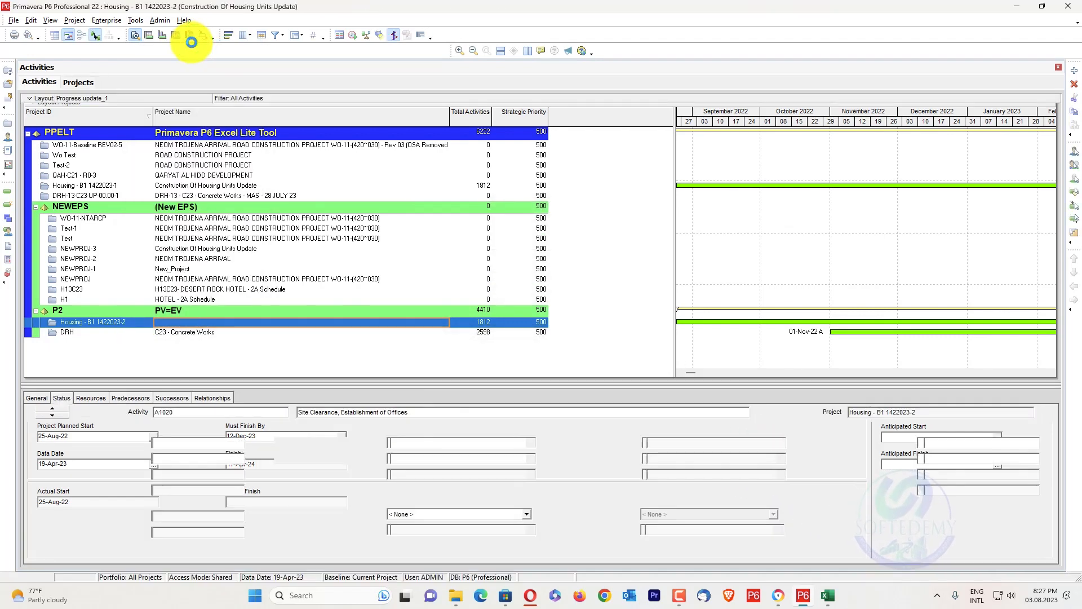
click(86, 80)
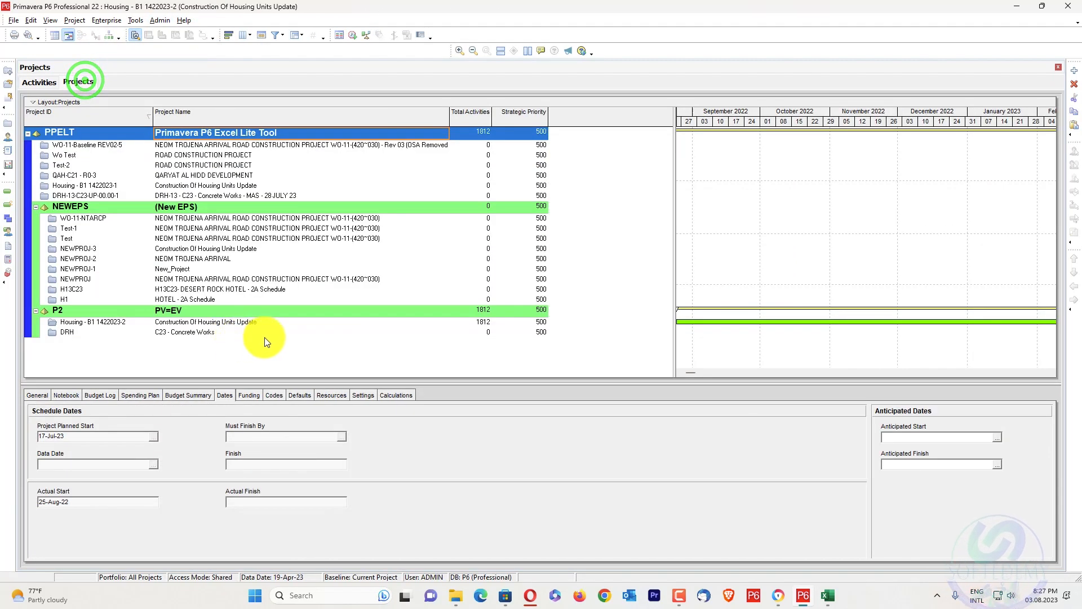
click(37, 82)
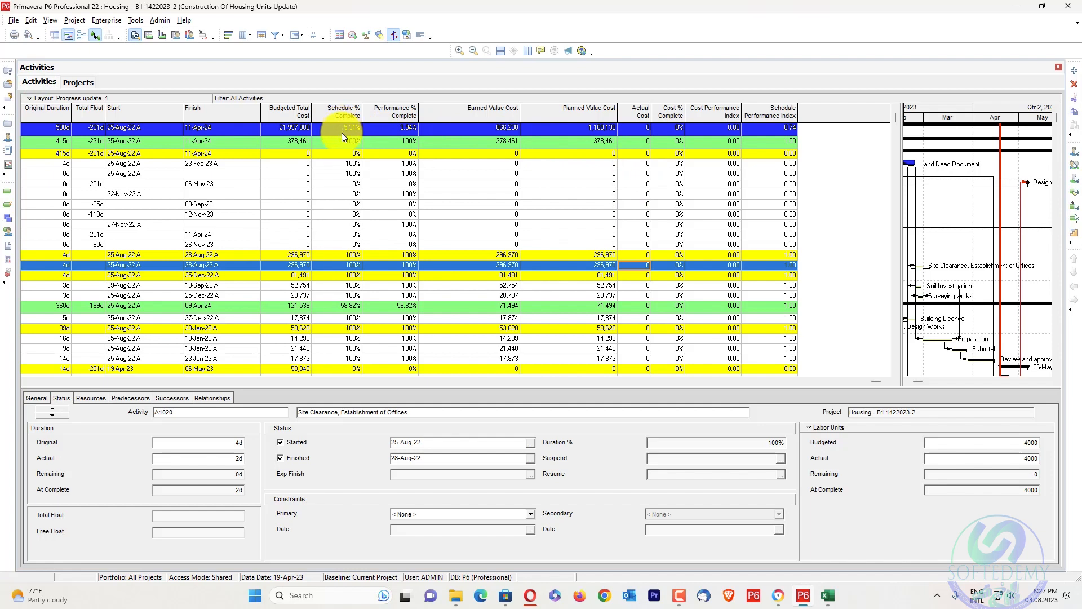
click(24, 381)
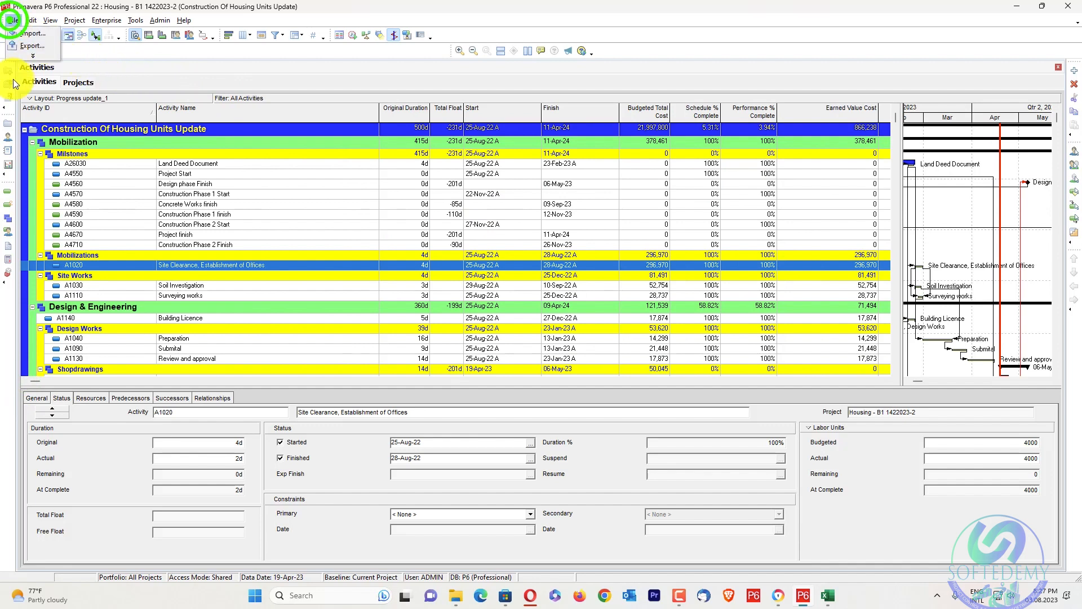
Export the Housing - B1 1422023-2 project in Primavera PM (XER) format to the Revised Schedule folder as Housing - B1 1422023-2.xer
click(29, 50)
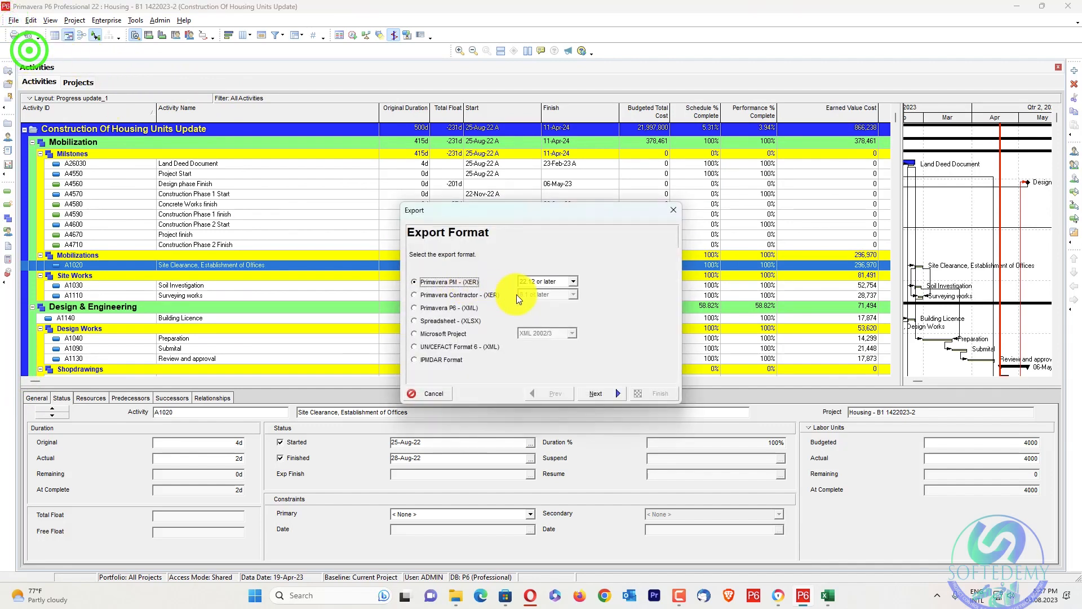
click(595, 395)
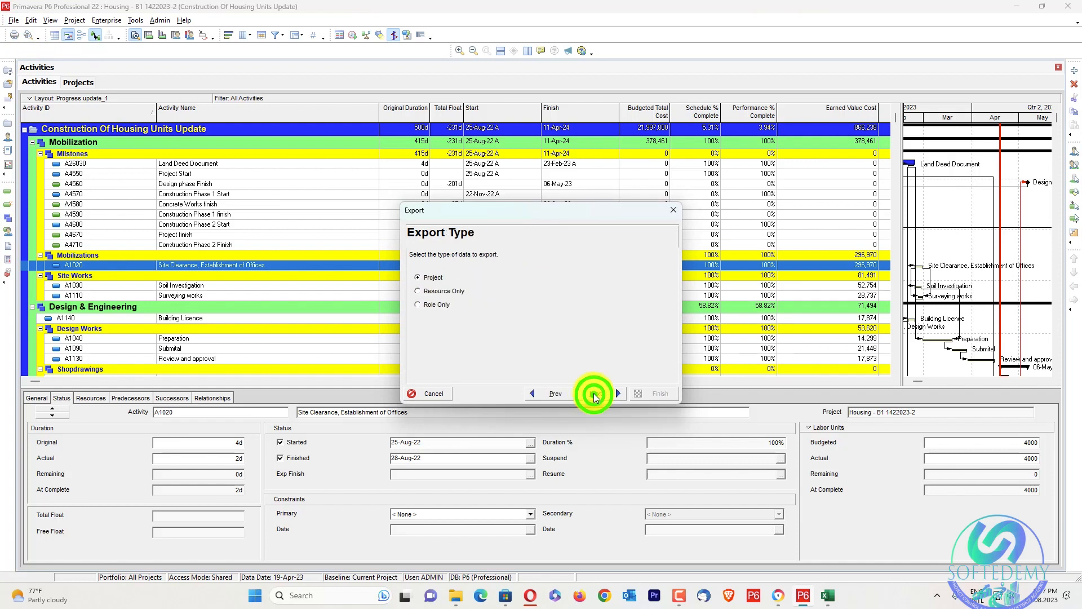
click(590, 393)
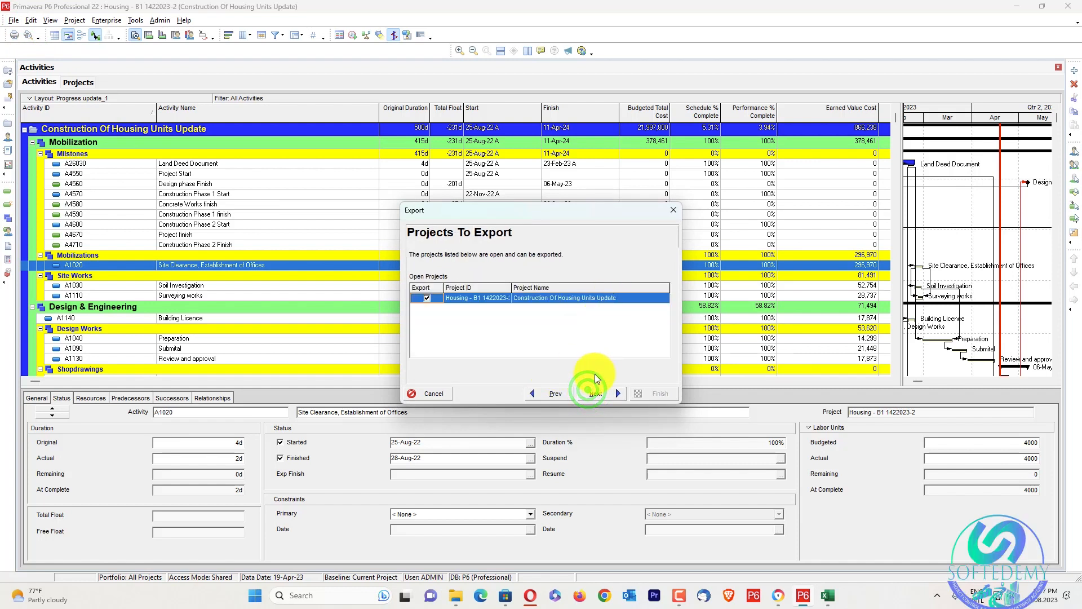
click(602, 398)
click(577, 286)
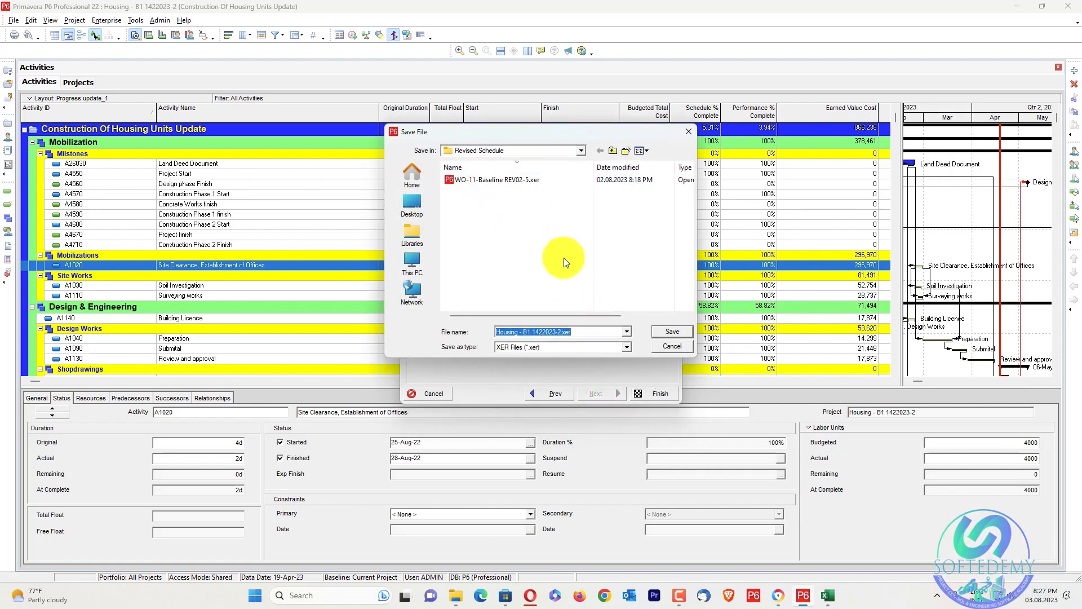
click(667, 335)
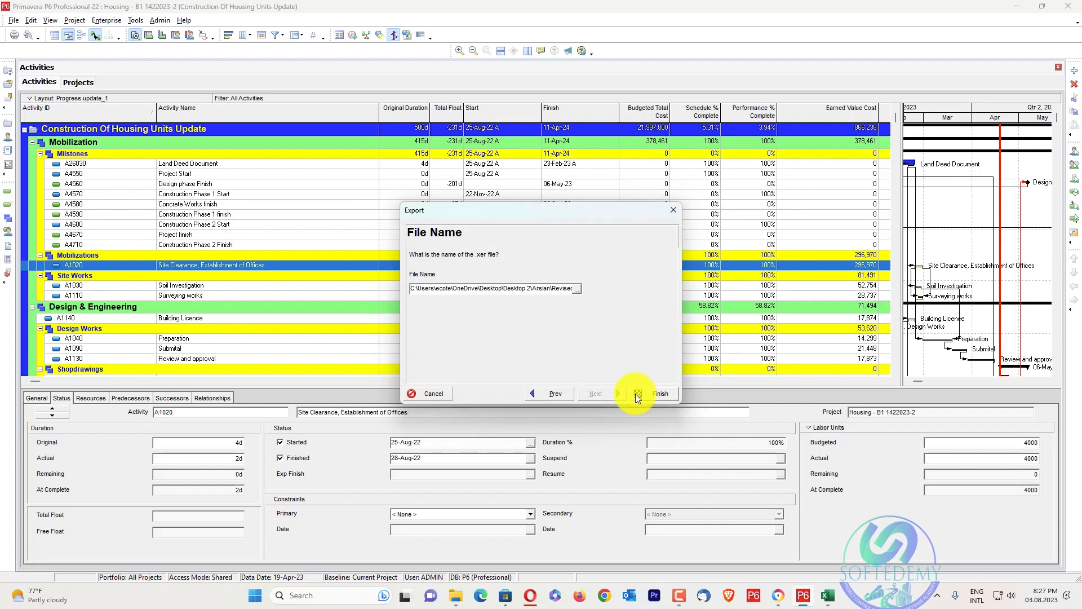
click(638, 392)
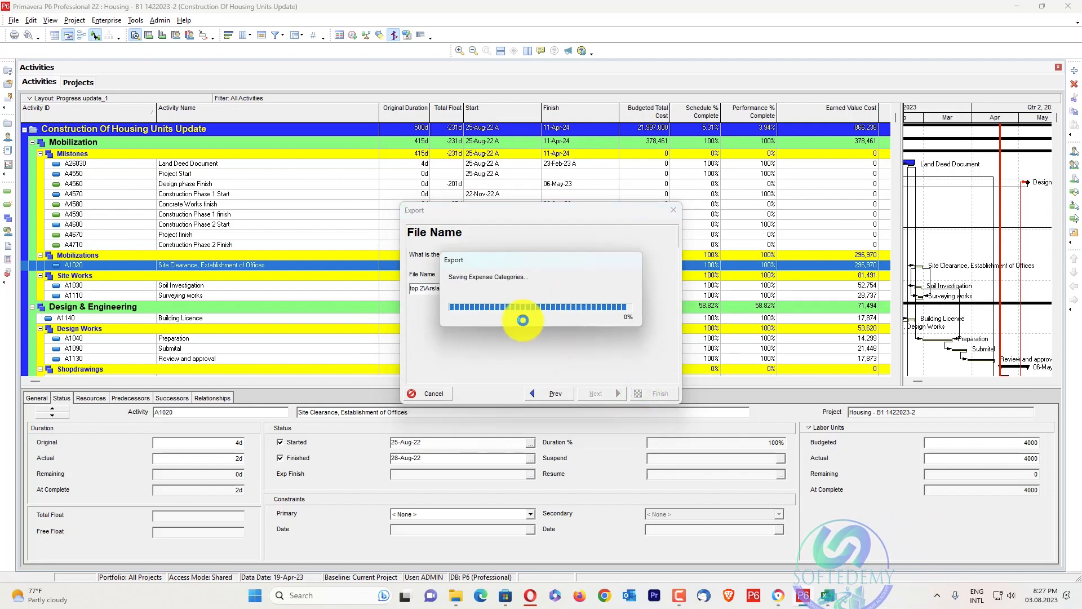
click(634, 393)
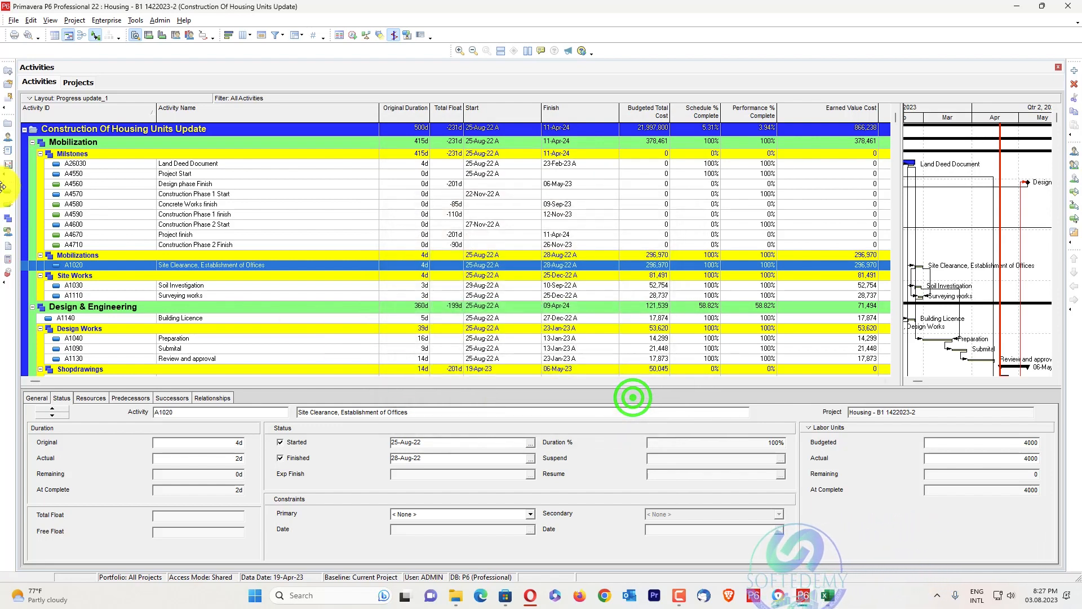
Open the project expenses of the housing project and look through the expense items and their costs
click(8, 258)
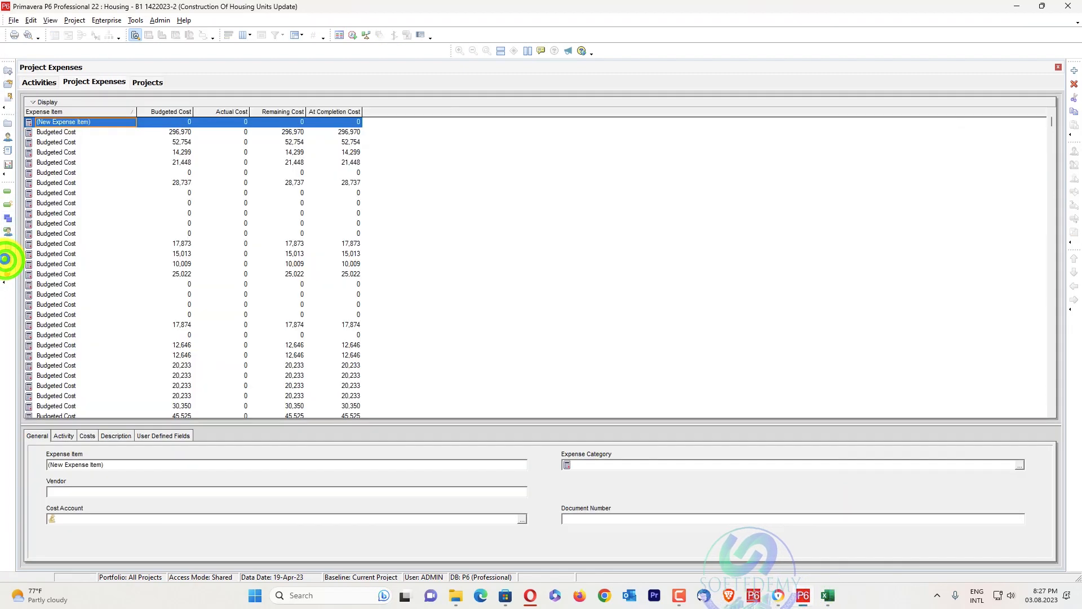
scroll(122, 177, down, 1)
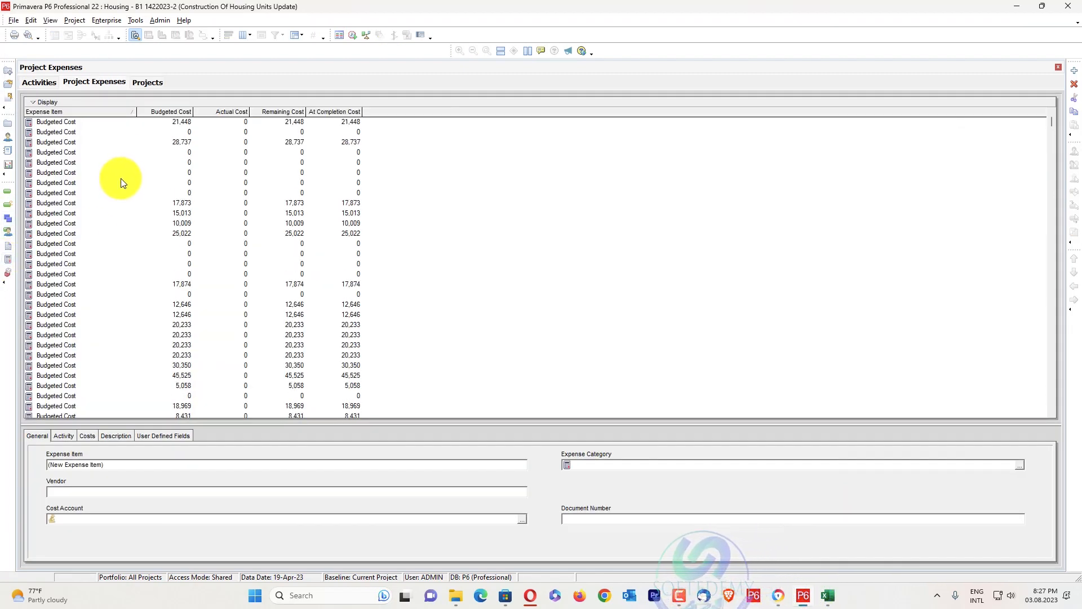
scroll(101, 176, up, 1)
scroll(83, 169, down, 1)
scroll(76, 158, up, 1)
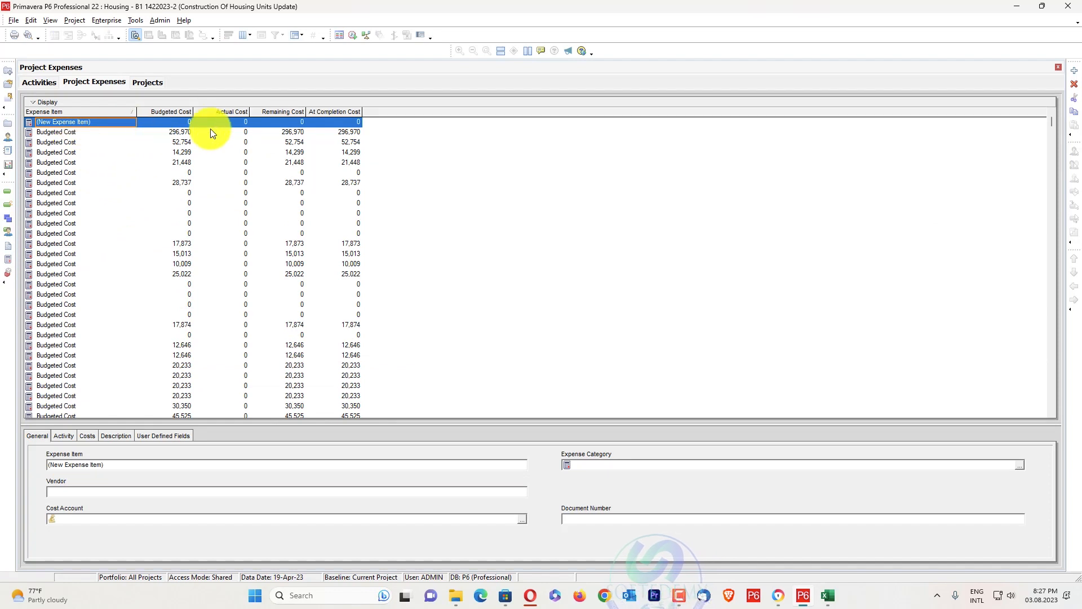
Add the Activity Name column to the project expenses table, directly after Expense Item
right_click(420, 175)
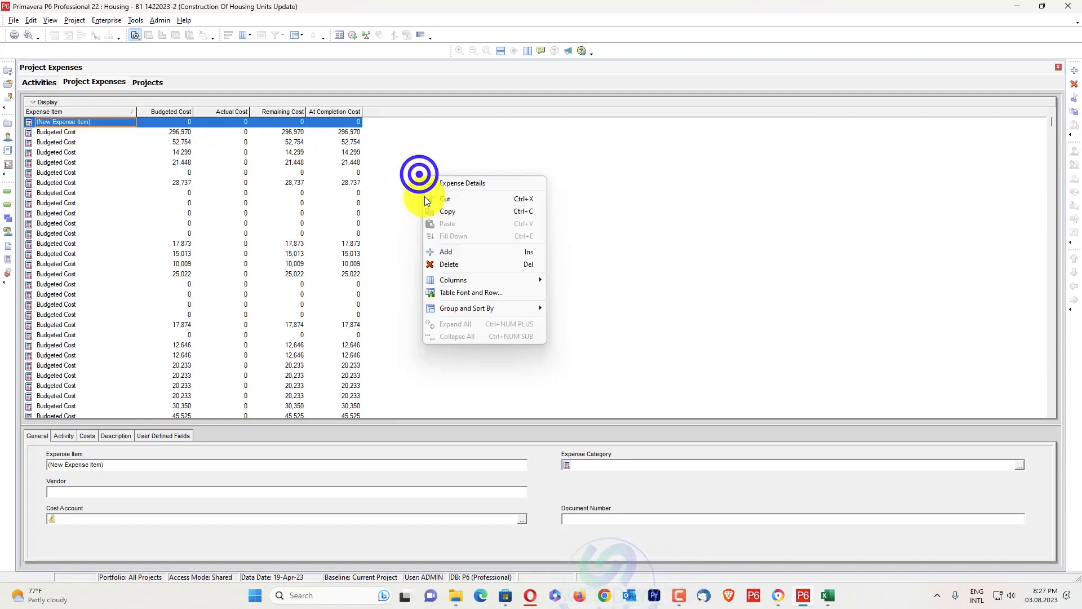
mouse_move(469, 282)
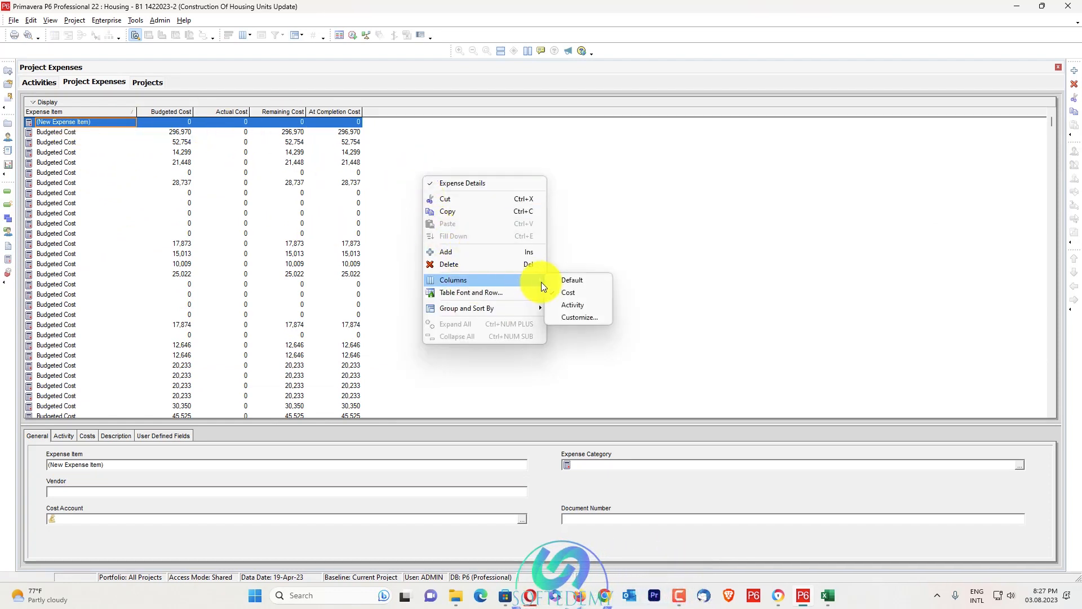
click(578, 317)
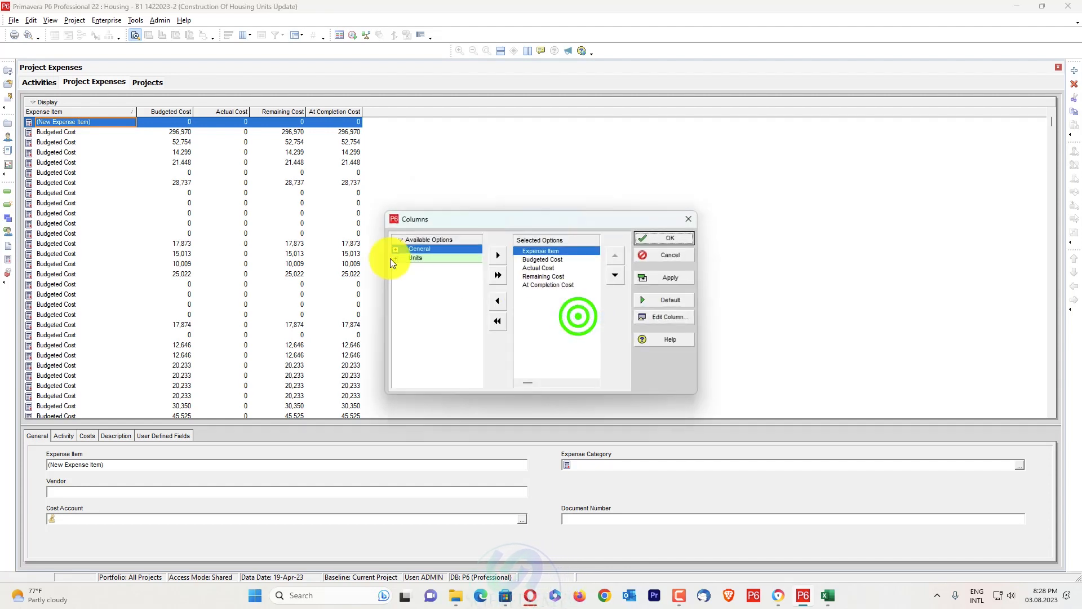
click(395, 249)
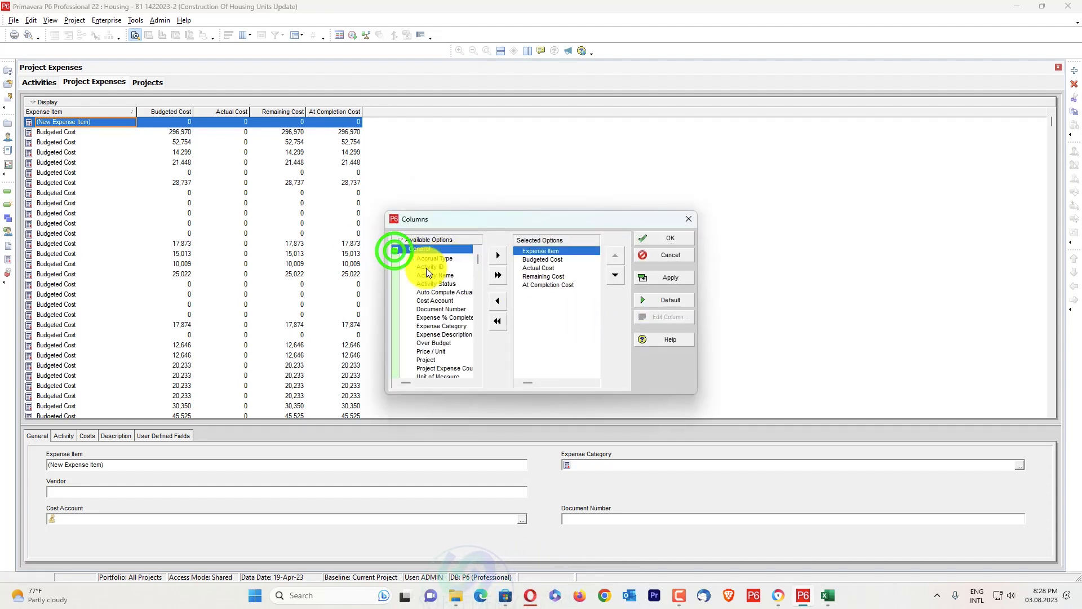
click(499, 256)
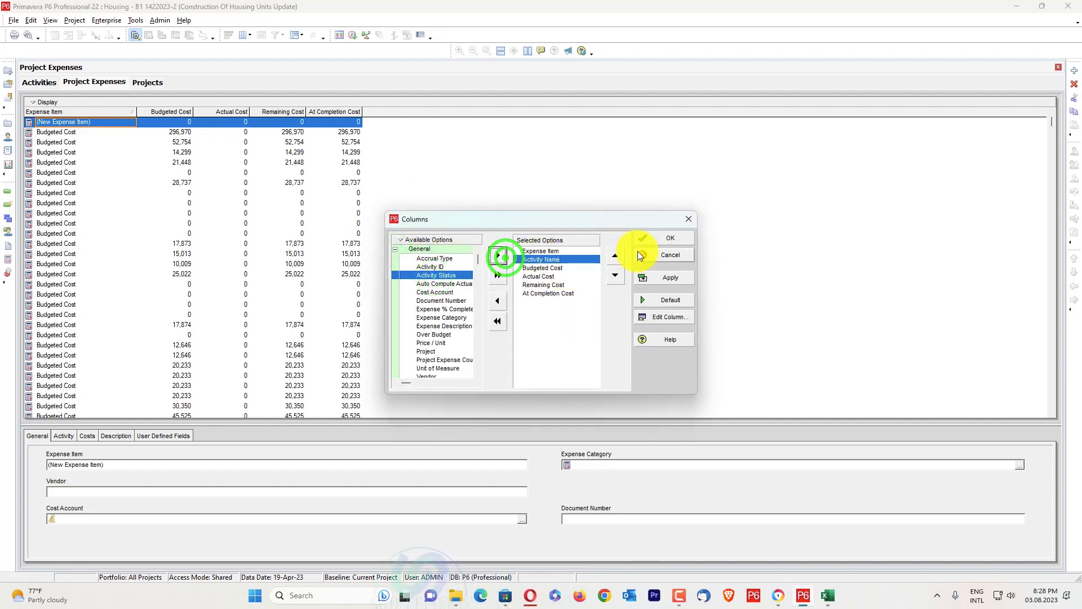
click(657, 274)
click(668, 240)
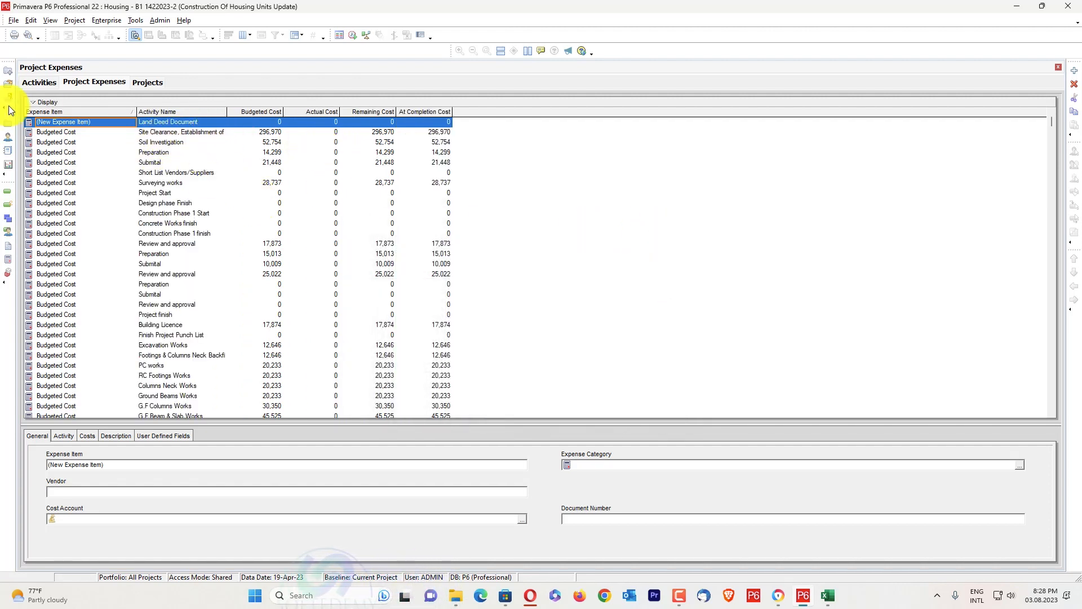
Set up a spreadsheet (XLSX) export of the open Housing project's activities, activity relationships, expenses and resource assignments
click(41, 81)
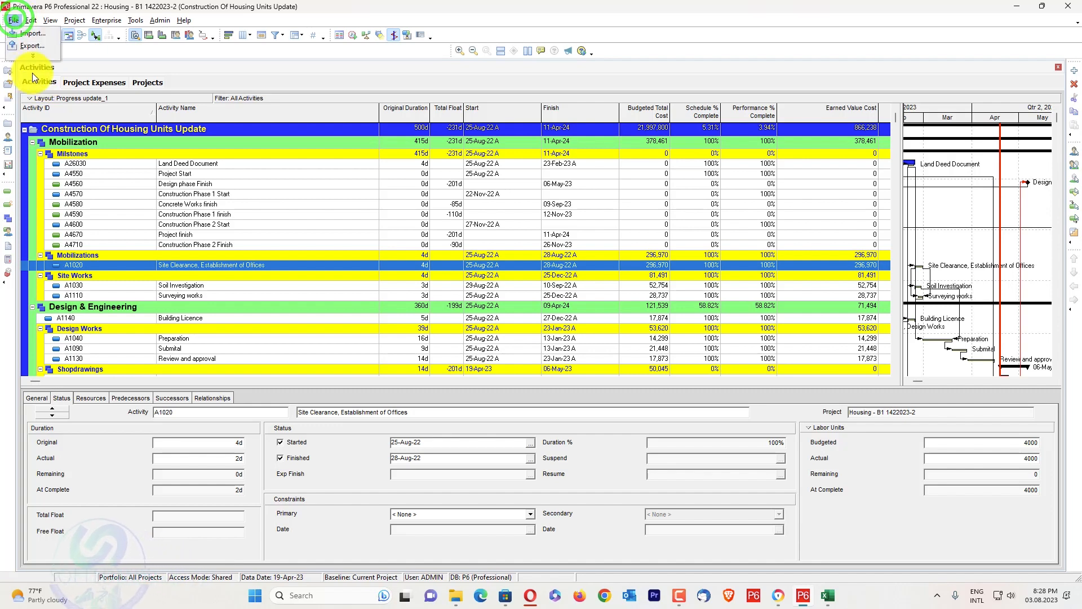
click(32, 55)
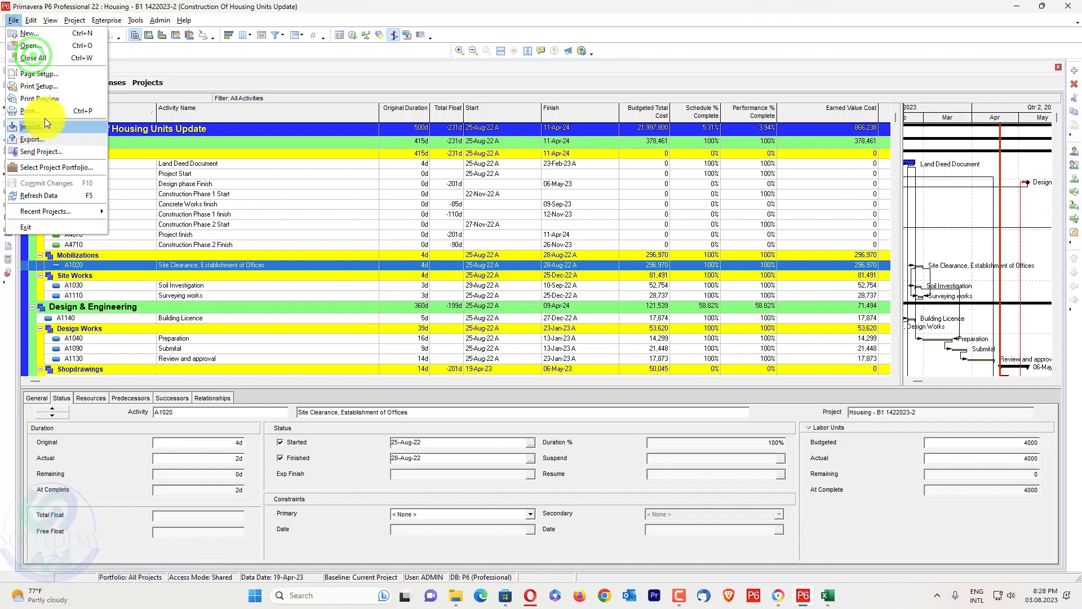
click(49, 140)
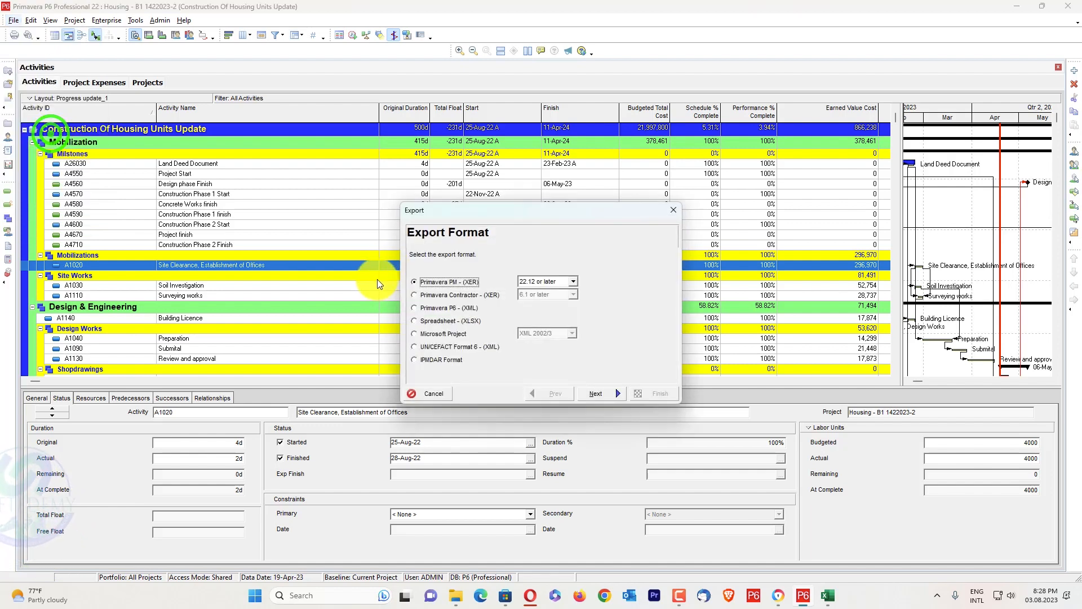
click(450, 320)
click(615, 393)
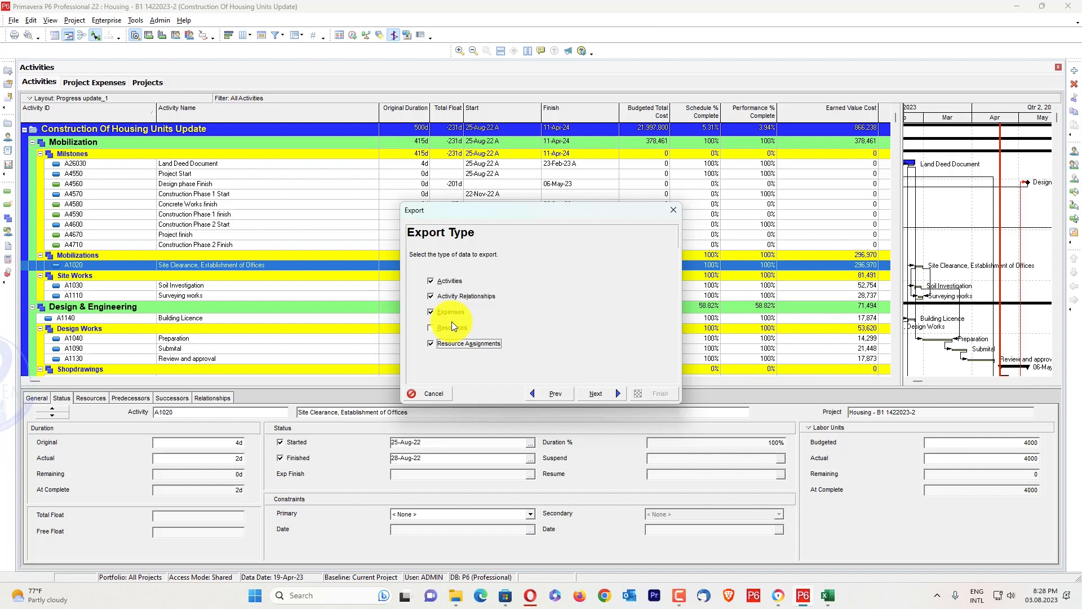
click(599, 394)
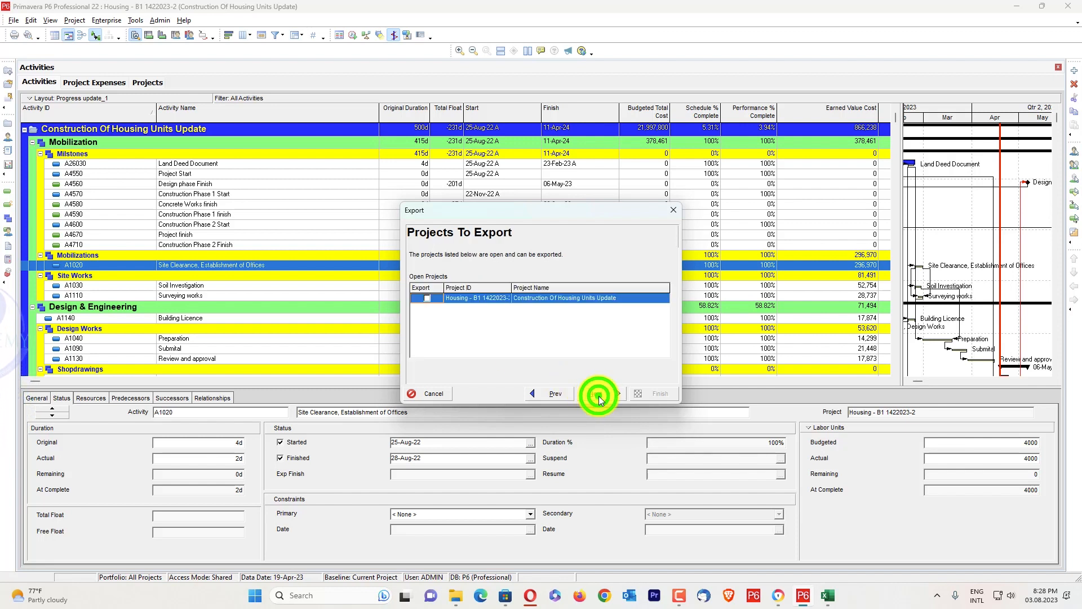
click(425, 298)
click(599, 394)
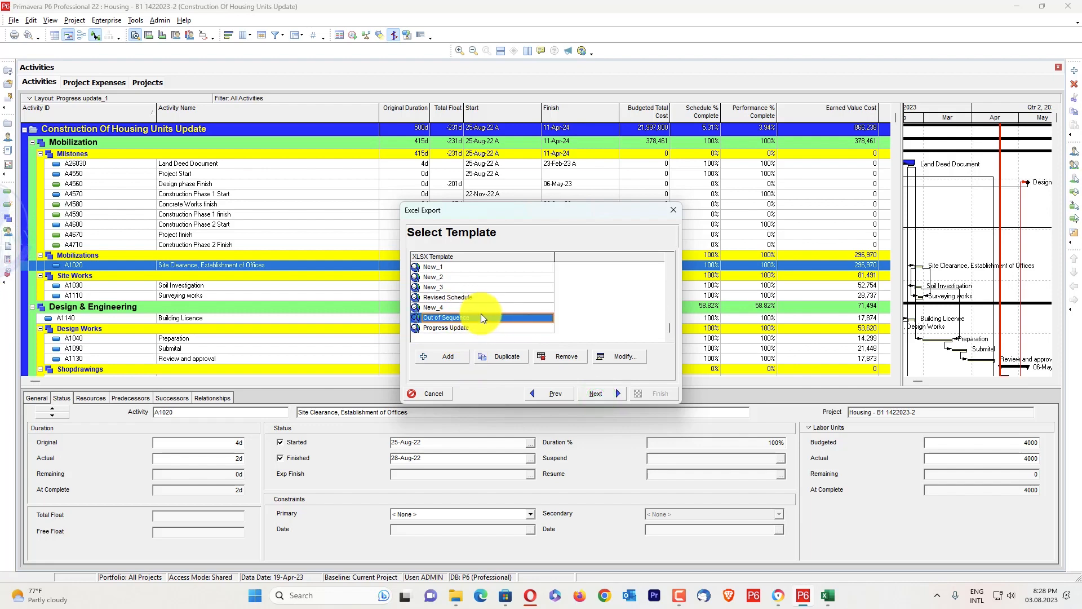
Check the Revised Schedule template's columns and export with it to Housing - B1 1422023-2.xlsx in the Revised Schedule folder
click(623, 360)
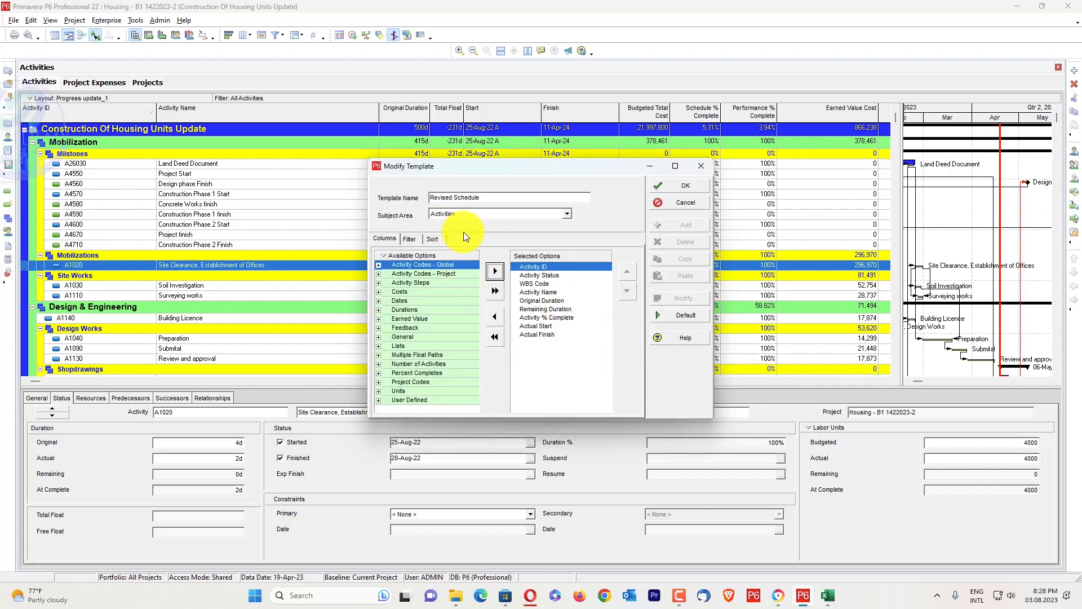
click(702, 166)
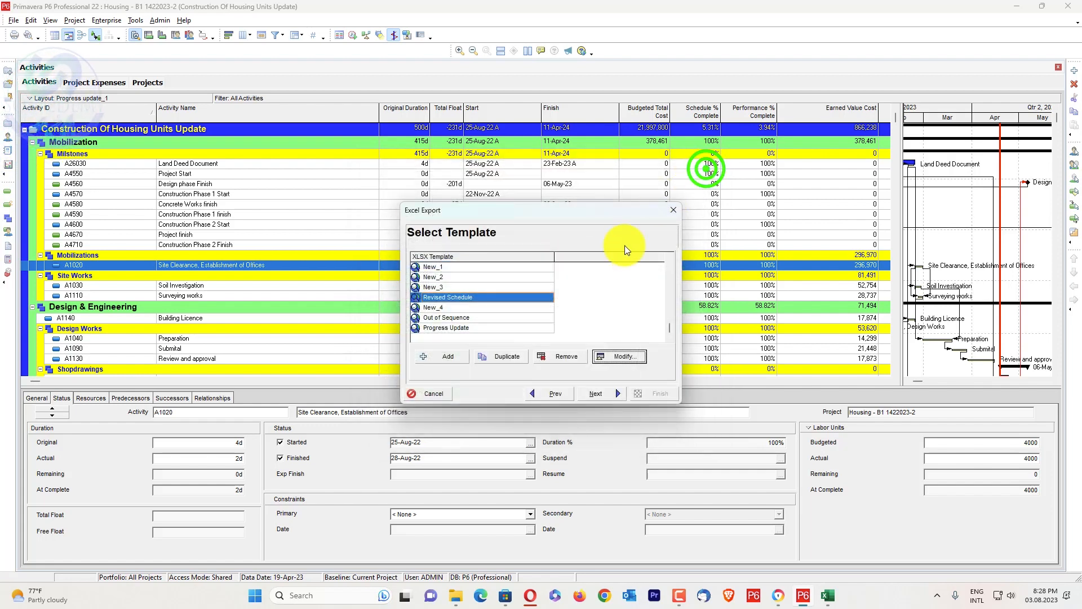
click(598, 389)
double_click(599, 287)
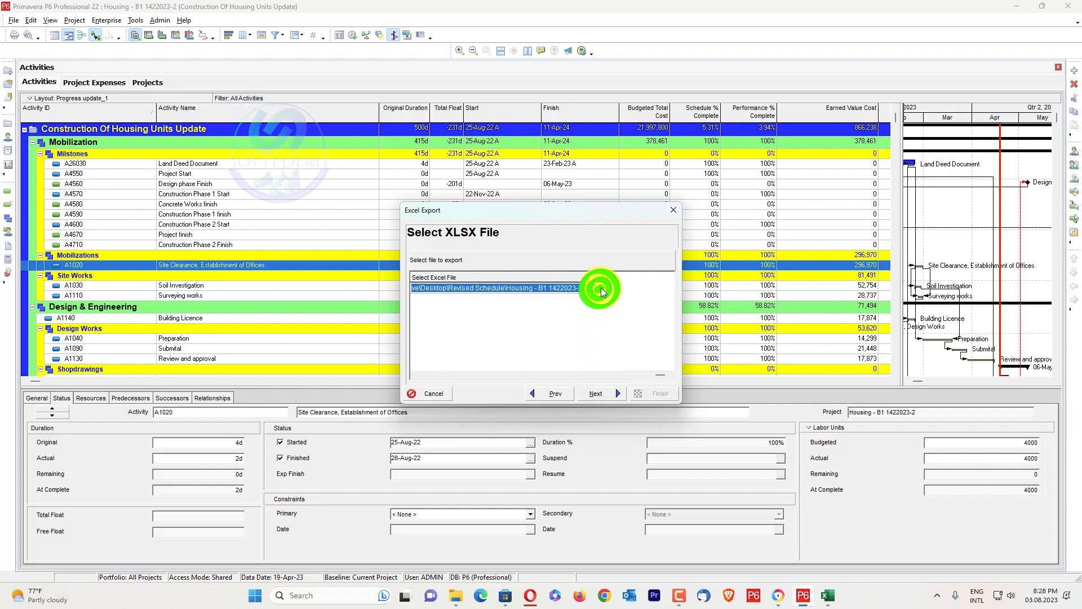
click(670, 332)
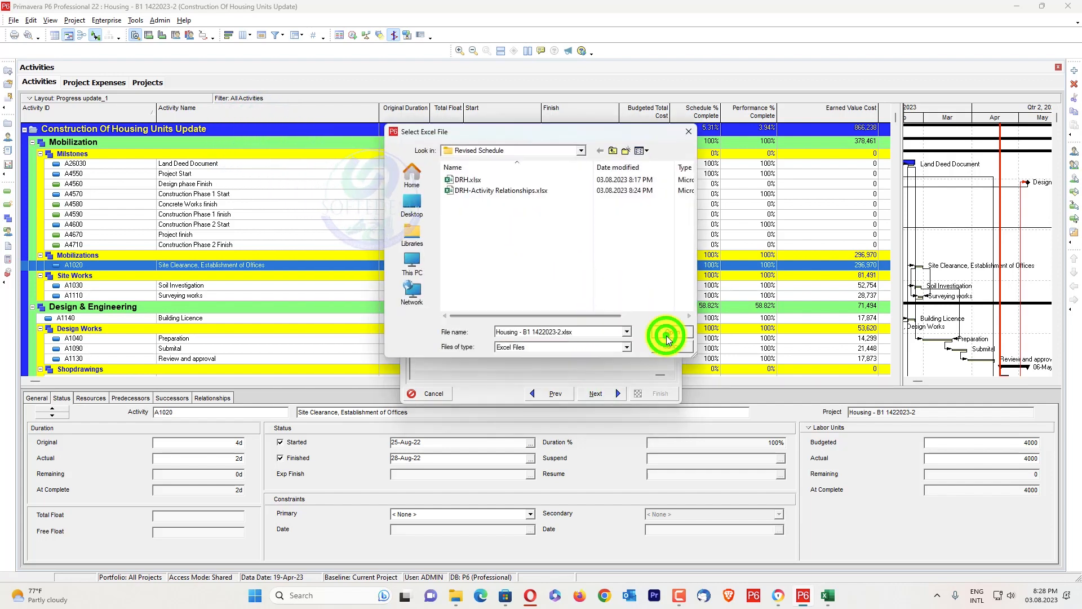
click(619, 393)
click(660, 393)
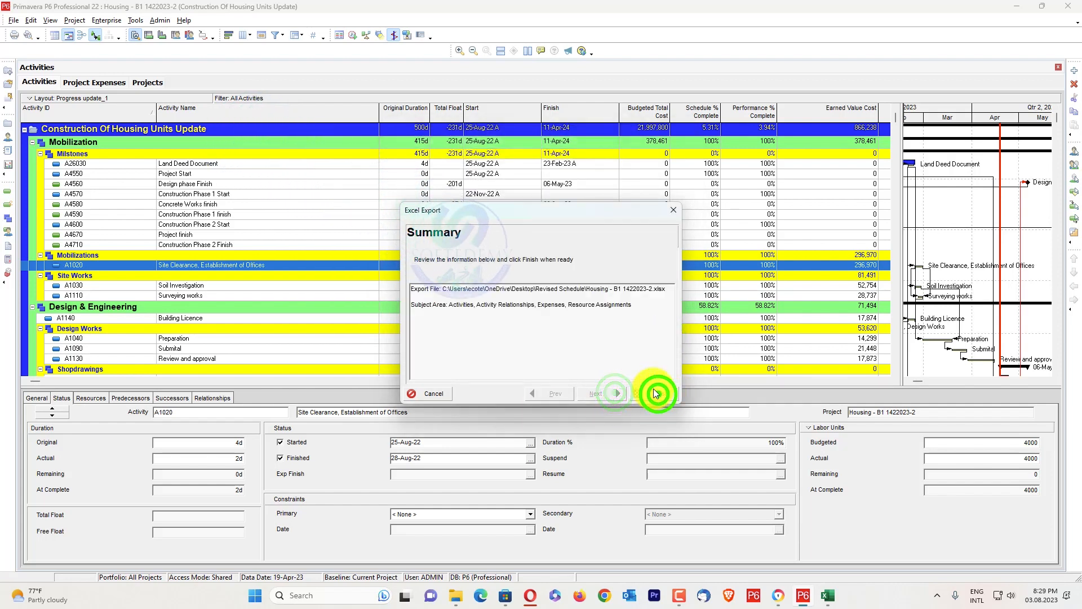
Switch to the PV=EV Revised Schedule P6 Tool workbook in Excel and run Split Activity and Resources on Housing - B1 1422023-2.xlsx
mouse_move(824, 601)
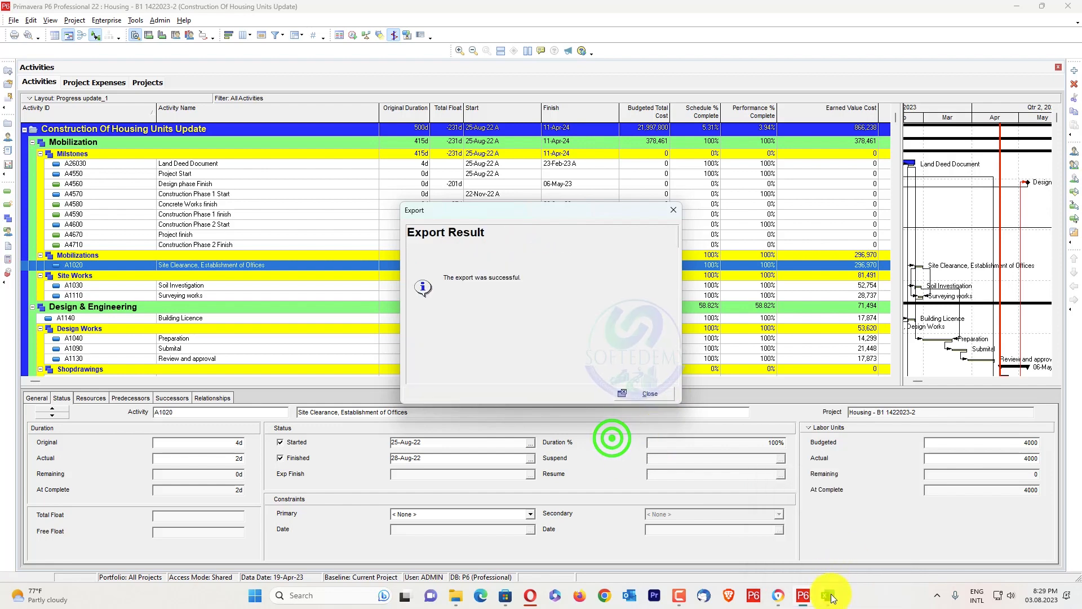
click(828, 595)
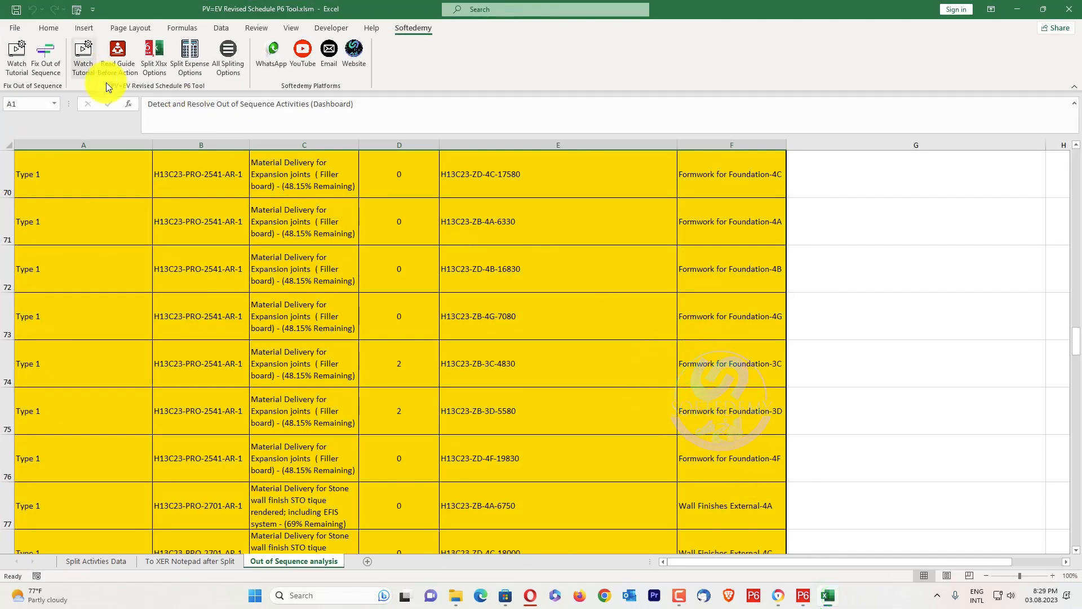
click(99, 562)
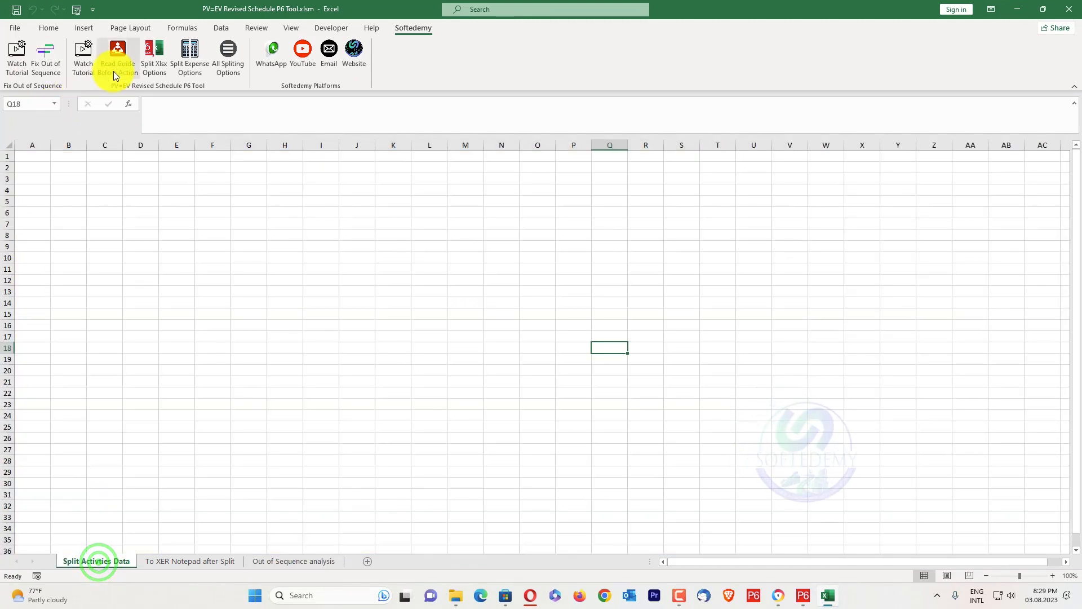
click(152, 57)
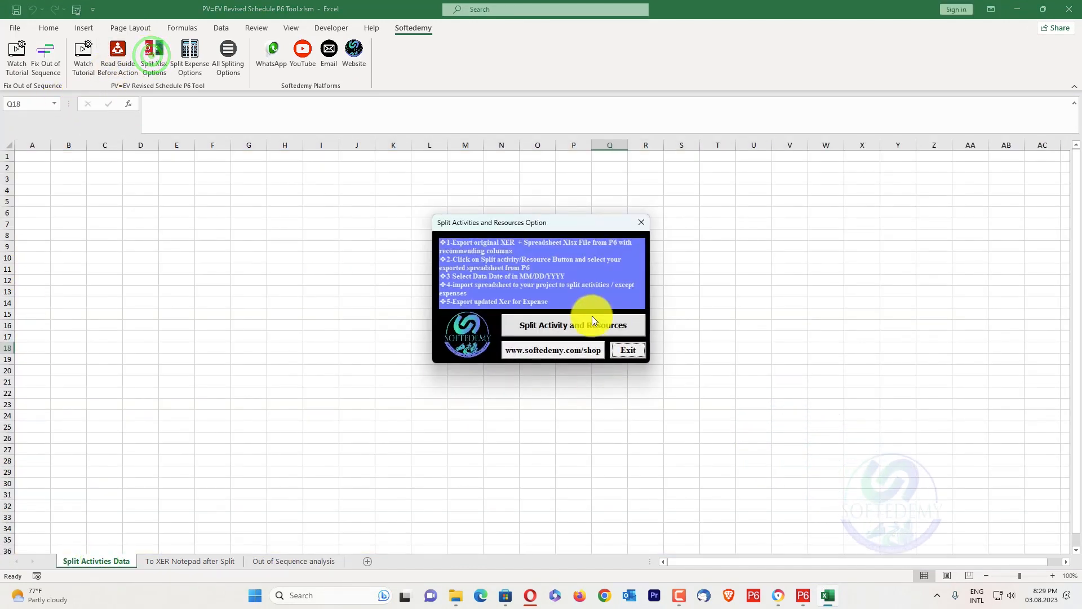
click(591, 320)
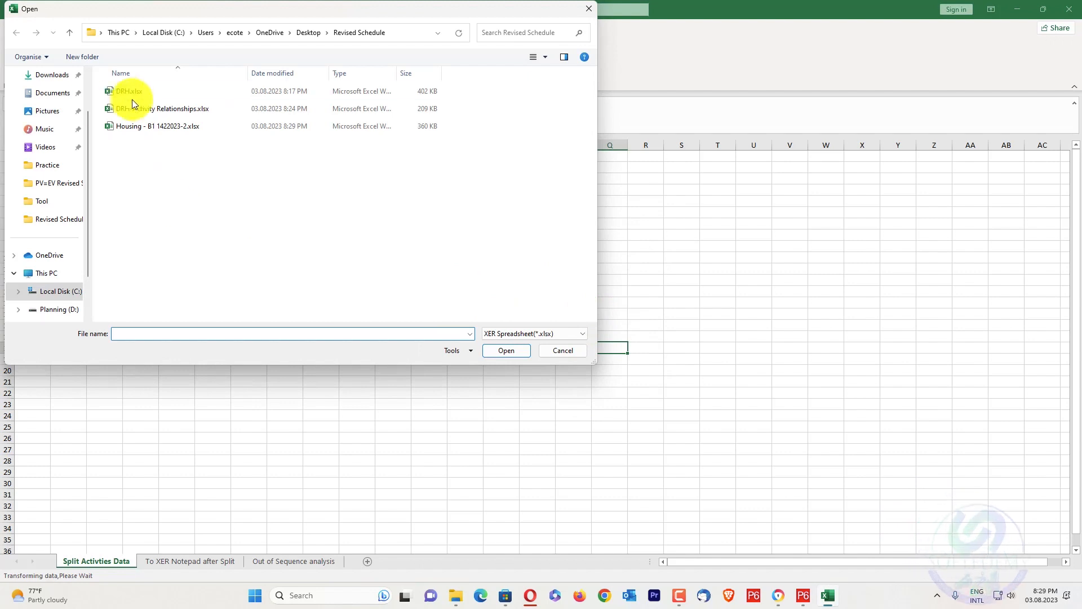
click(198, 124)
click(514, 349)
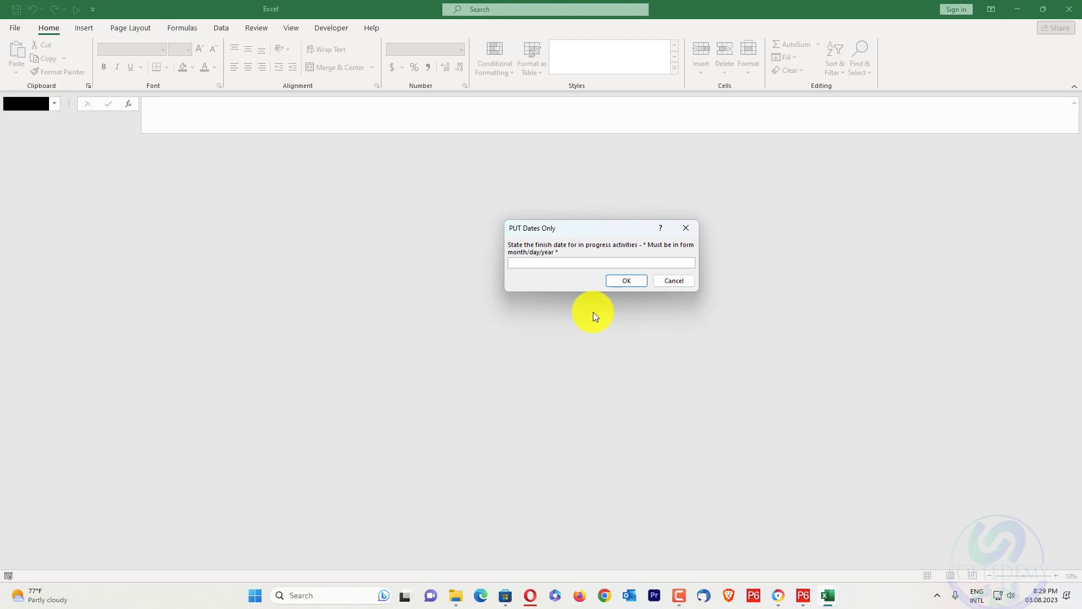
Switch to Primavera P6, dismiss the export result and check the project's data date in the Schedule settings
click(802, 595)
click(631, 394)
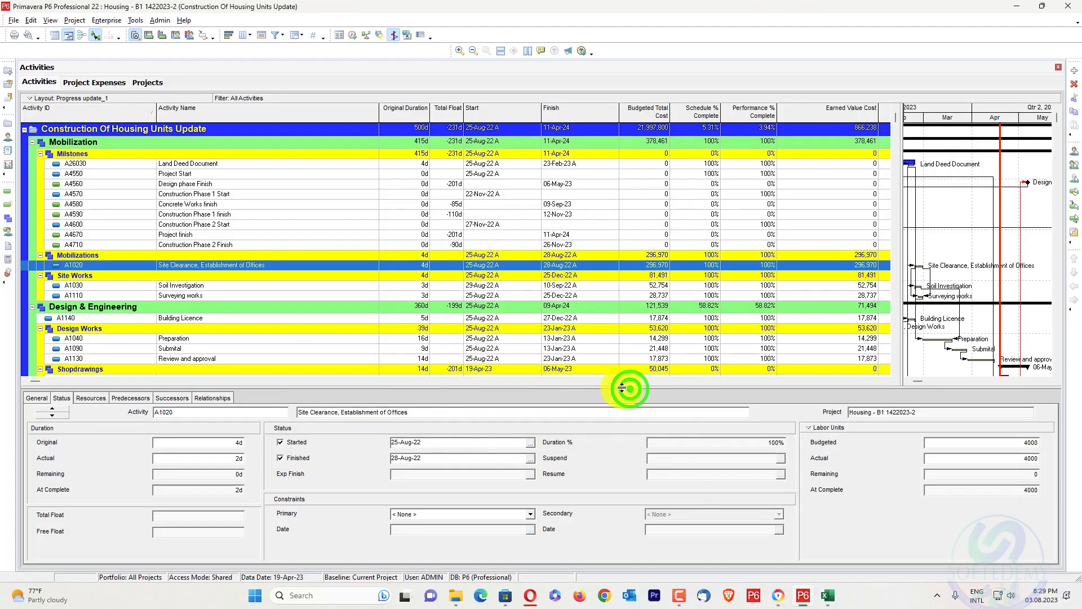
key(F9)
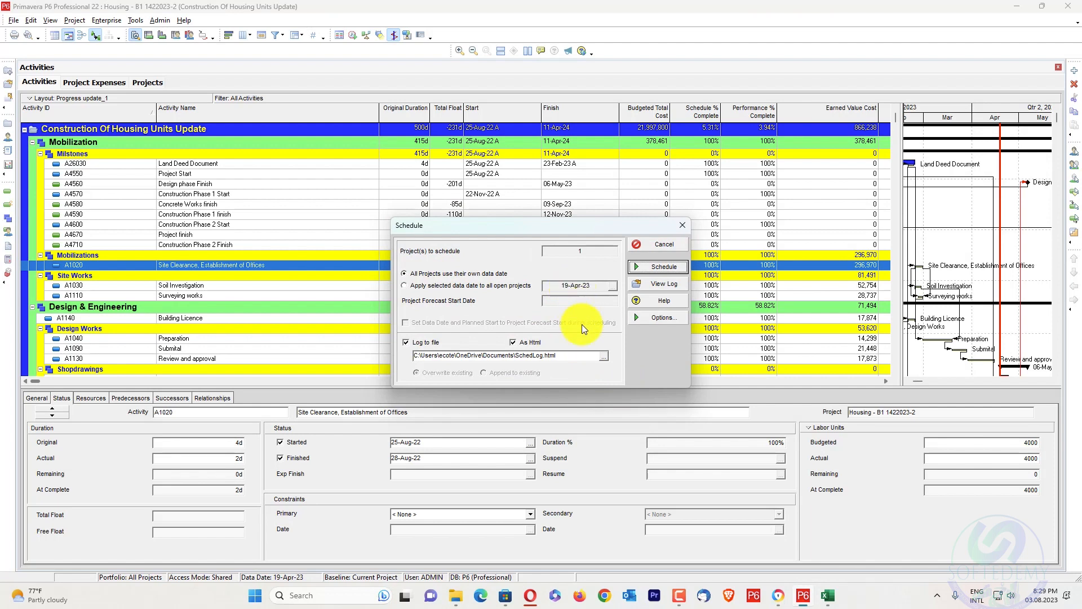
Return to the Excel tool, set the finish date for in-progress activities to 04/19/2023 and complete the split
mouse_move(827, 599)
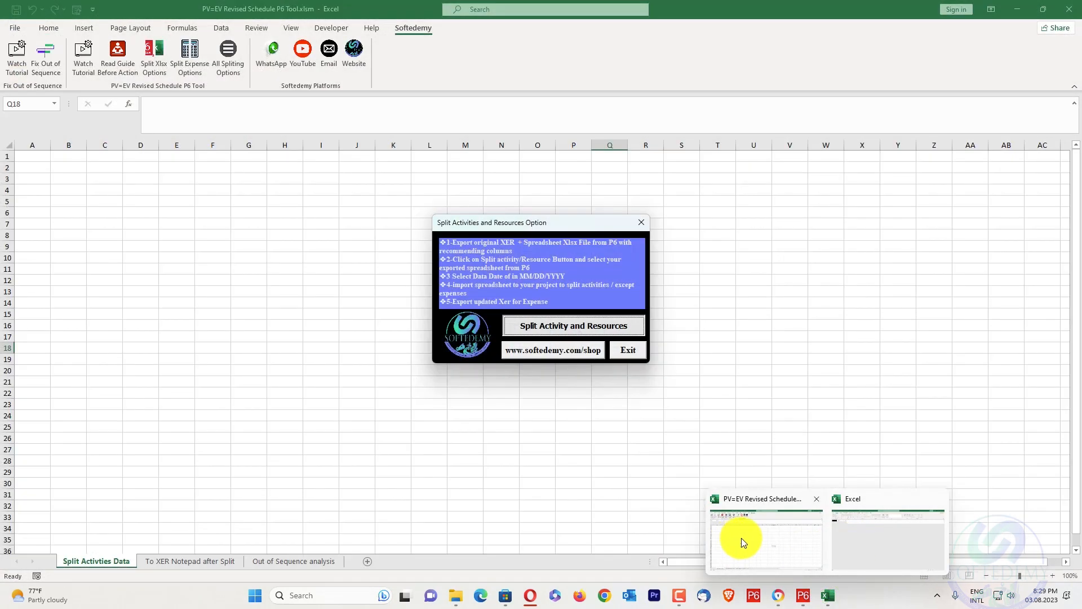
click(742, 538)
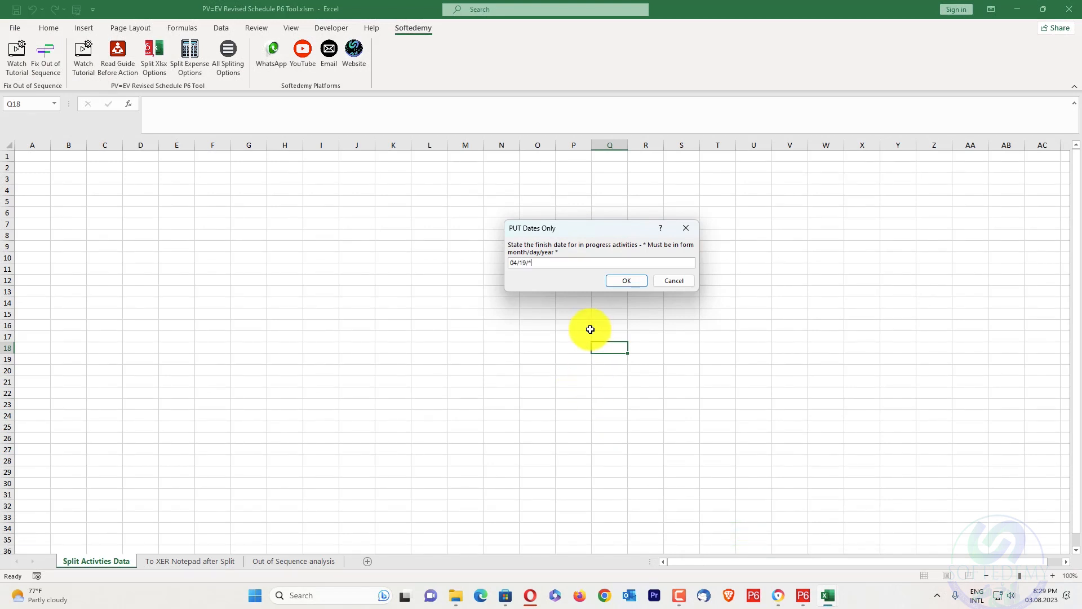
key(BackSpace)
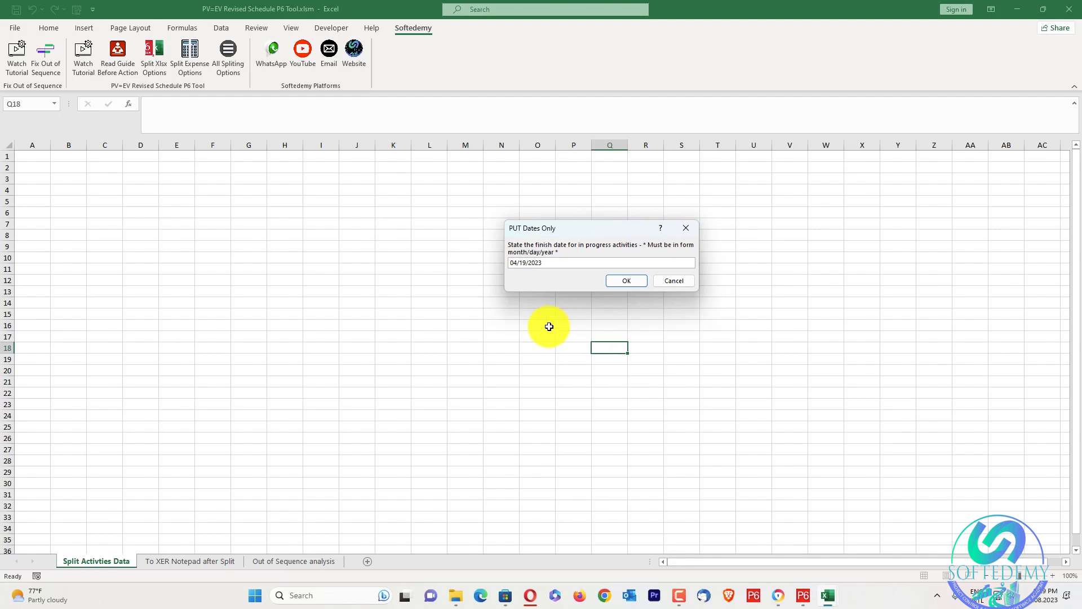
click(619, 281)
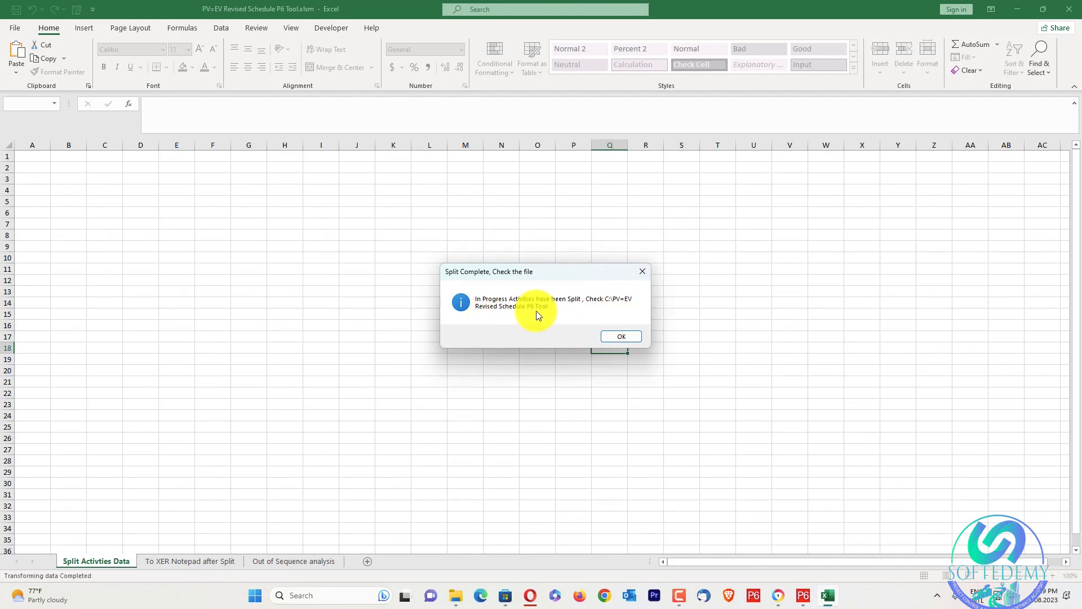
click(635, 338)
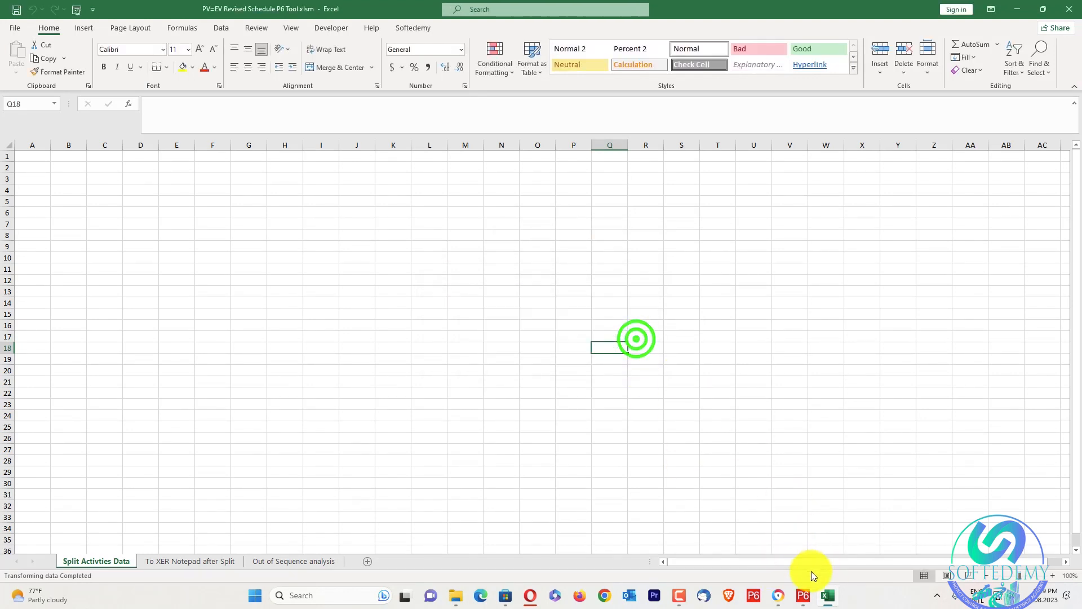
Switch to Primavera P6, dismiss the open message and start an import in Spreadsheet (XLSX) format
click(804, 595)
click(680, 248)
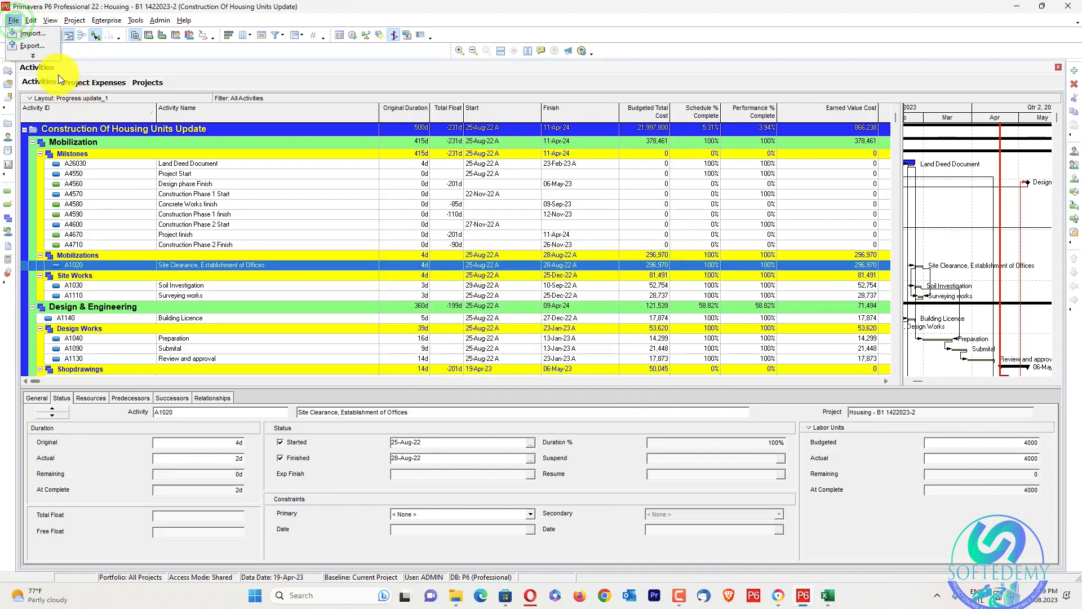
click(20, 33)
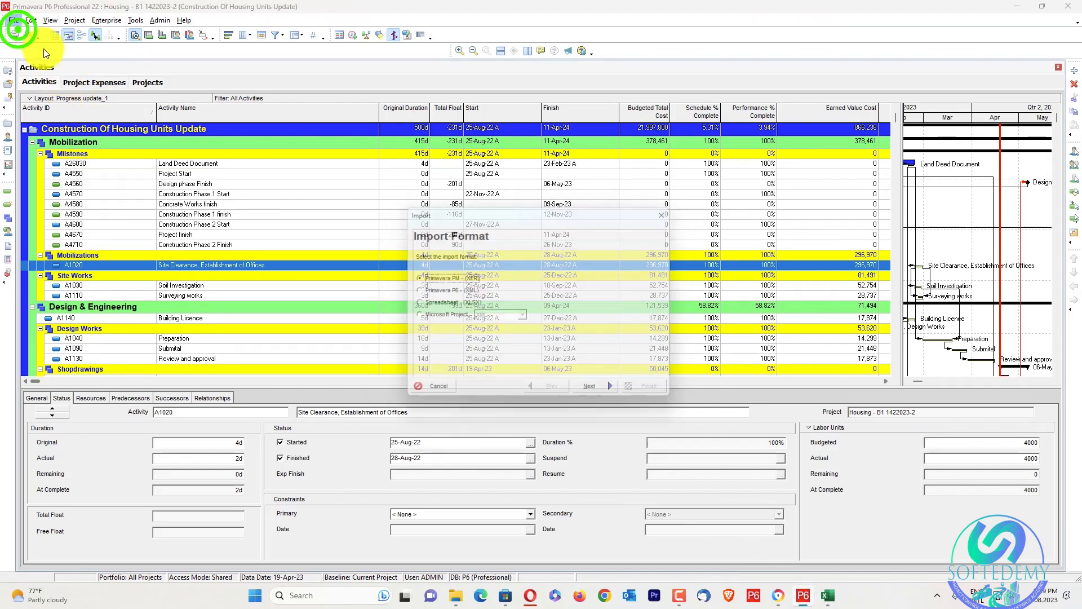
click(430, 303)
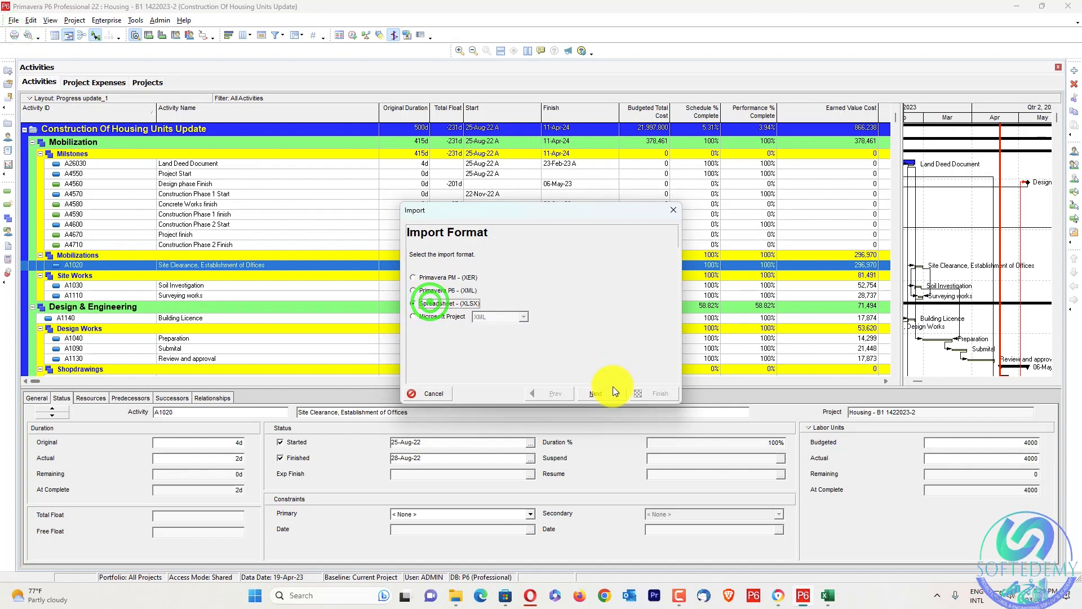
click(604, 391)
Choose Housing - B1 1422023-2 - Split by Softdemy.xlsx from the PV=EV Revised Schedule P6 Tool folder on drive C as the import file
click(599, 331)
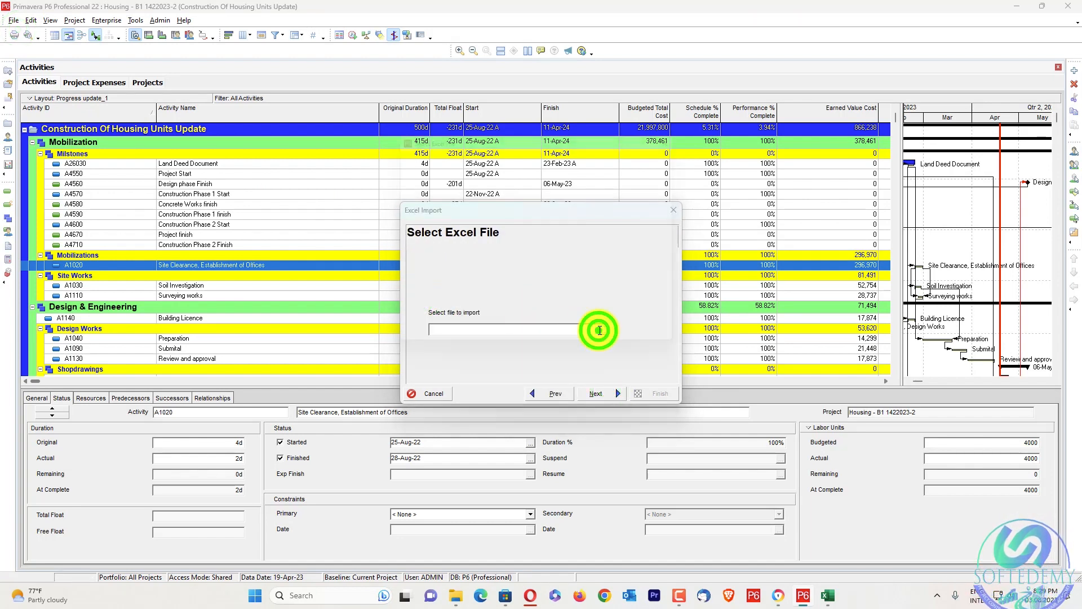
click(488, 149)
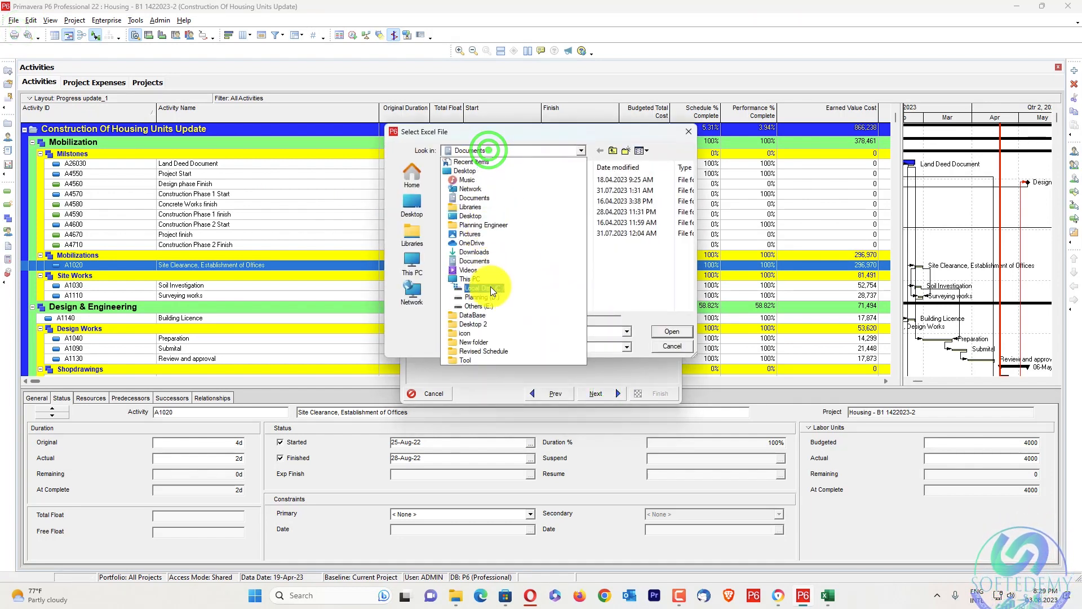
click(493, 290)
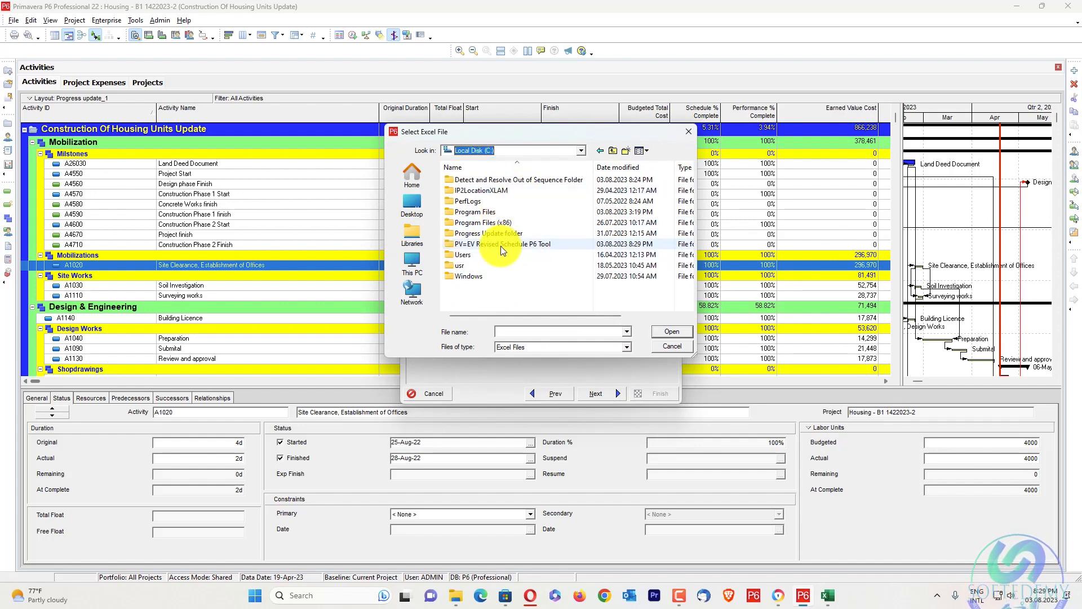
double_click(558, 244)
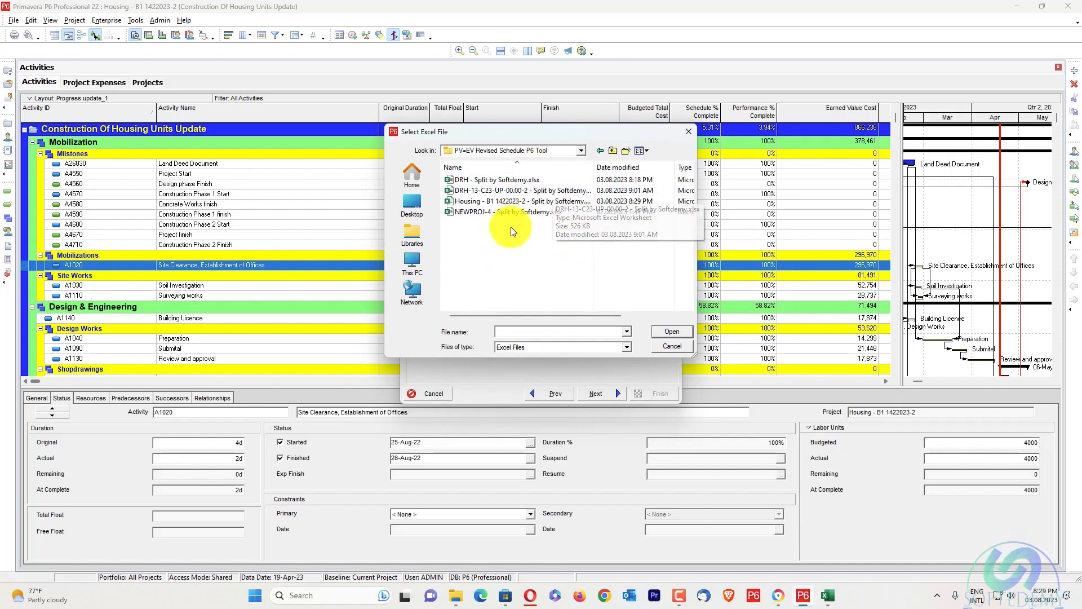
click(558, 202)
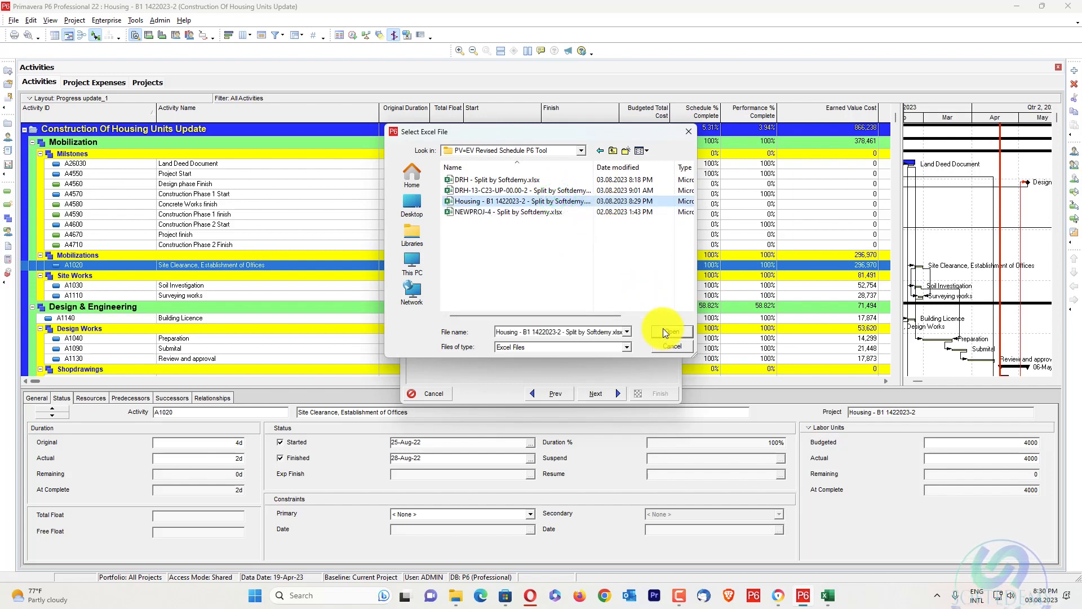
click(676, 332)
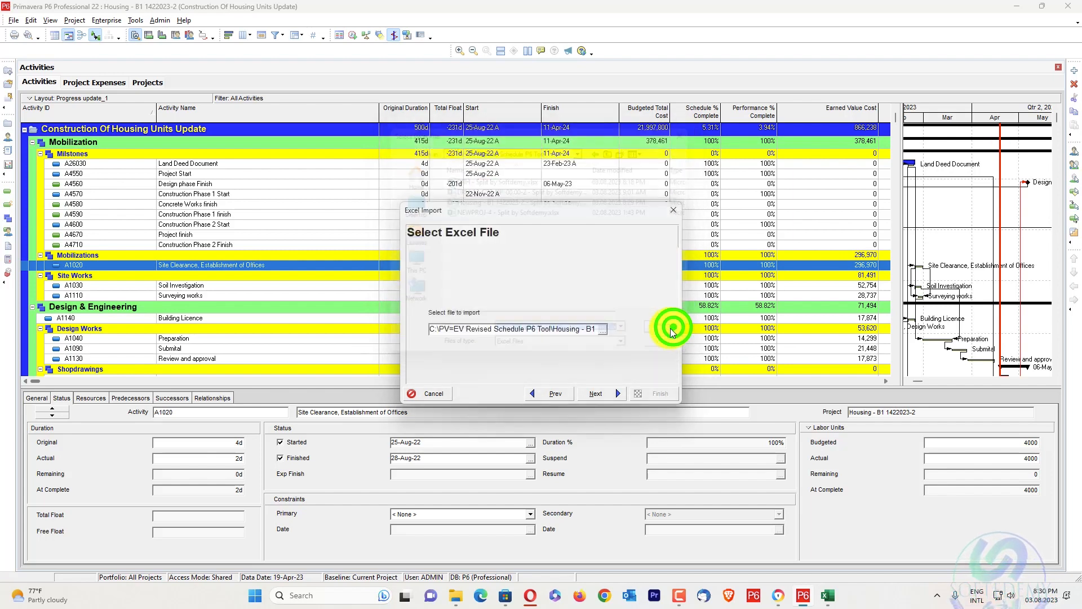
Set the import to include activities and activity relationships and update the existing project Housing - B1 1422023-2, proceeding to the summary
click(611, 393)
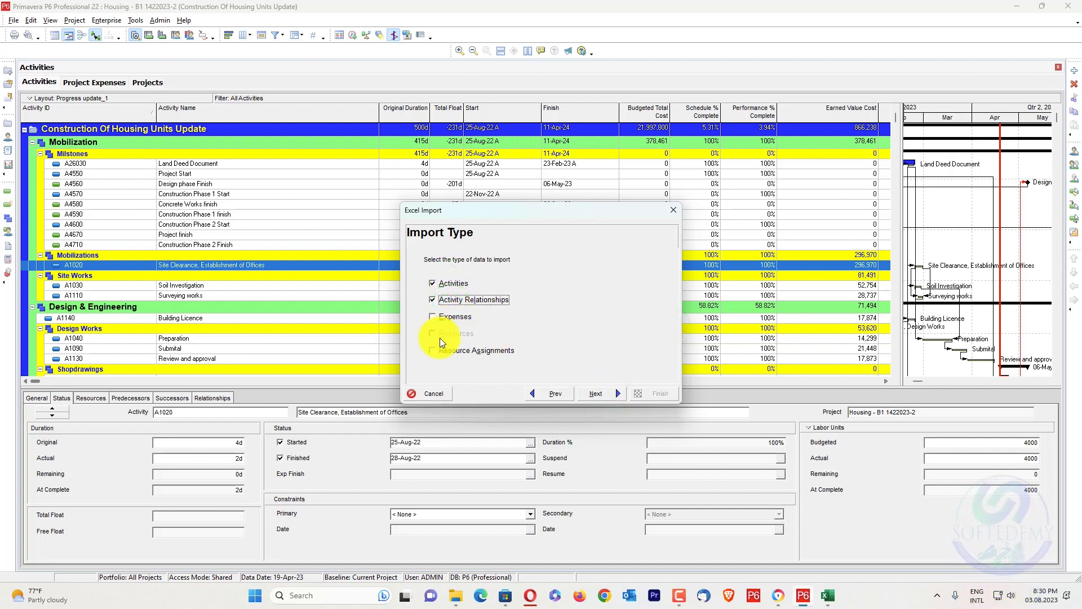
click(602, 392)
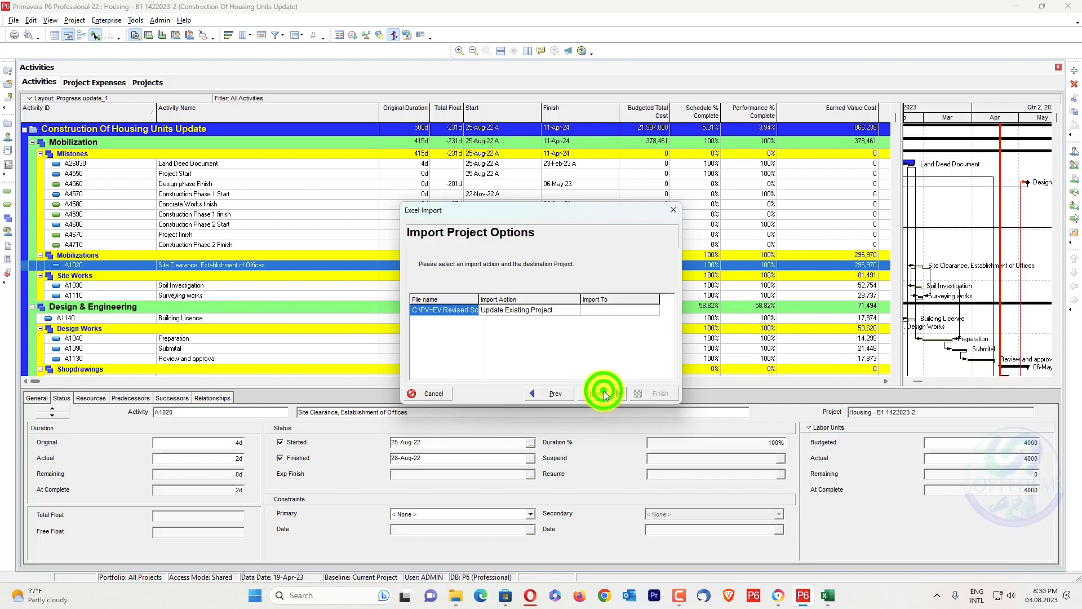
click(614, 311)
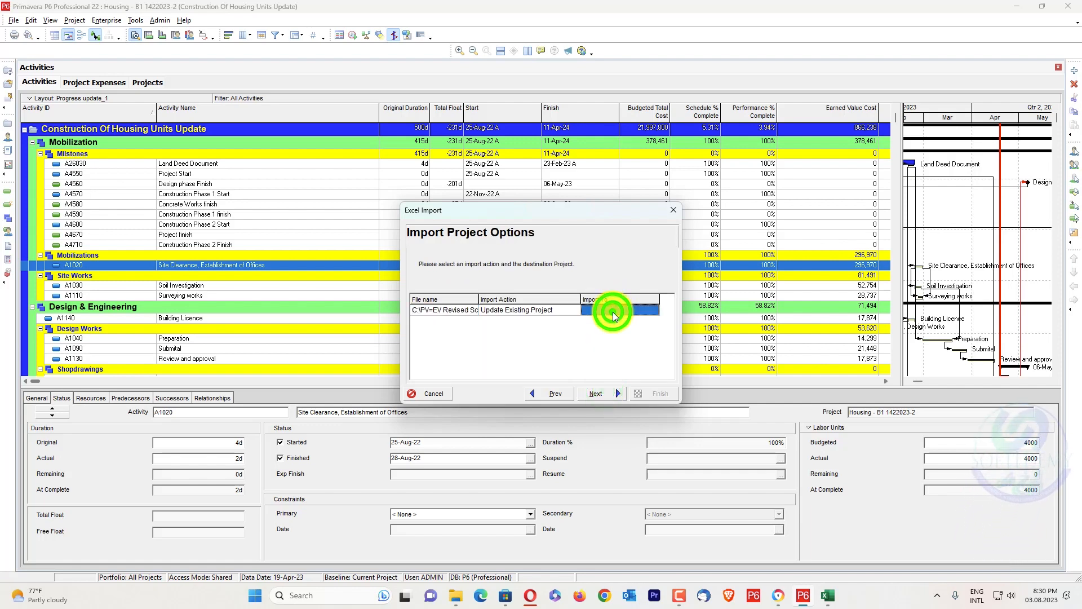
click(653, 312)
double_click(247, 159)
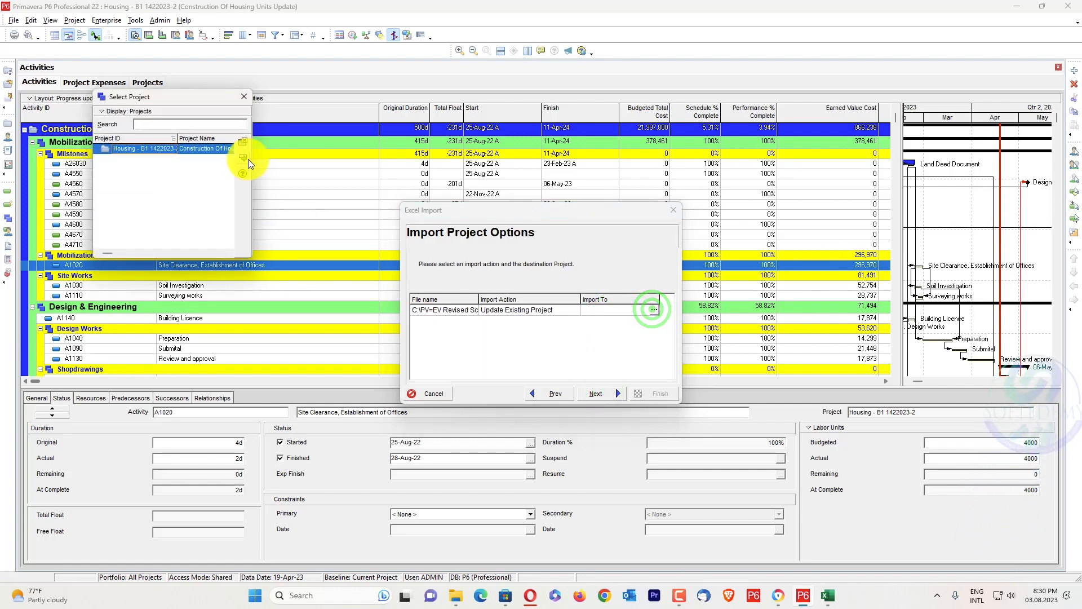
click(599, 388)
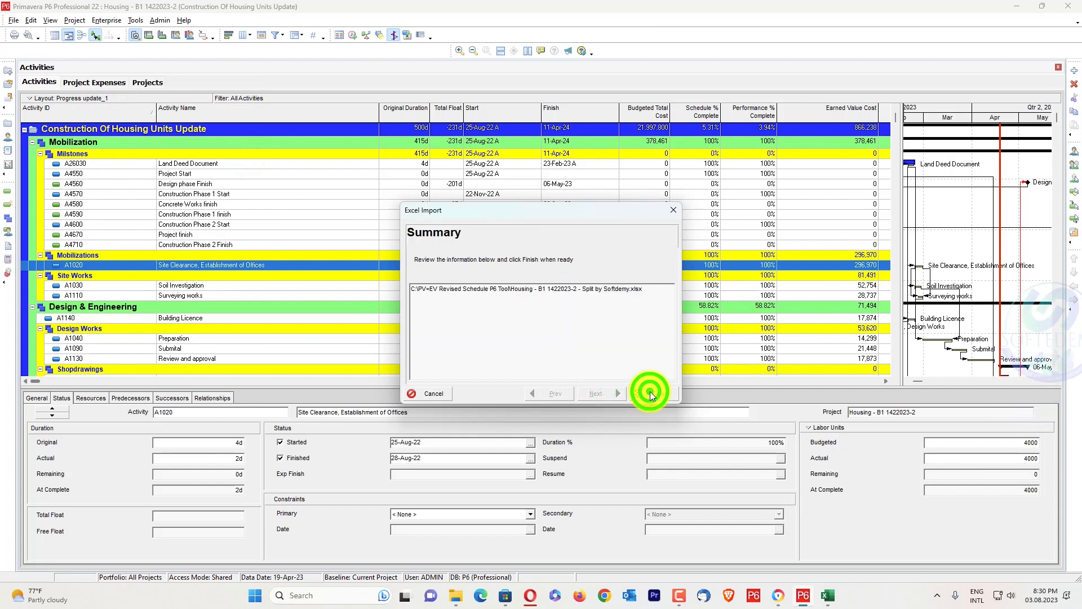
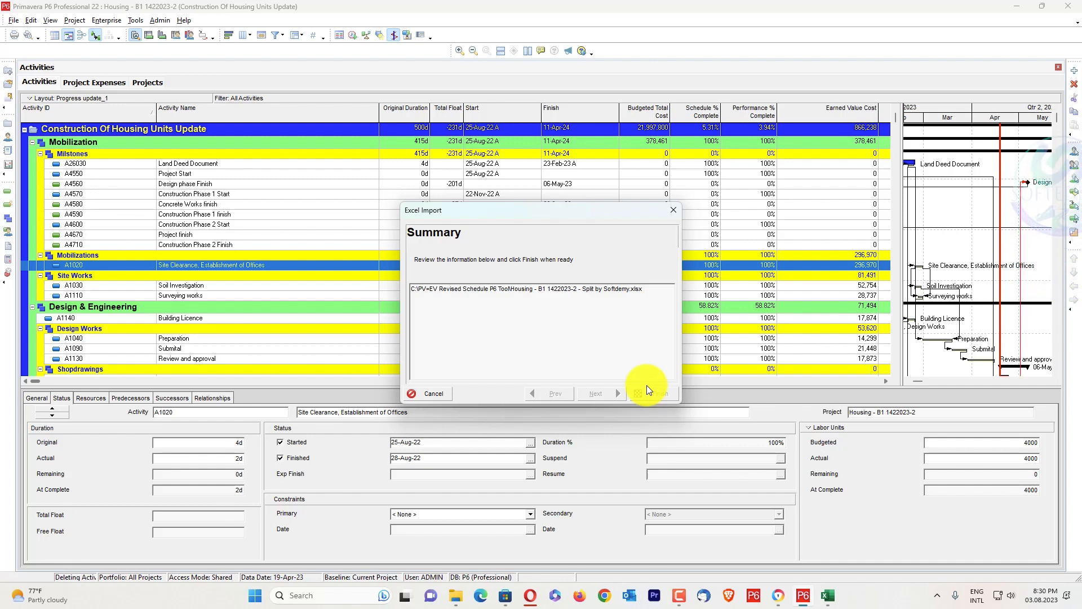
Run the spreadsheet import from the summary and close the import result
click(650, 389)
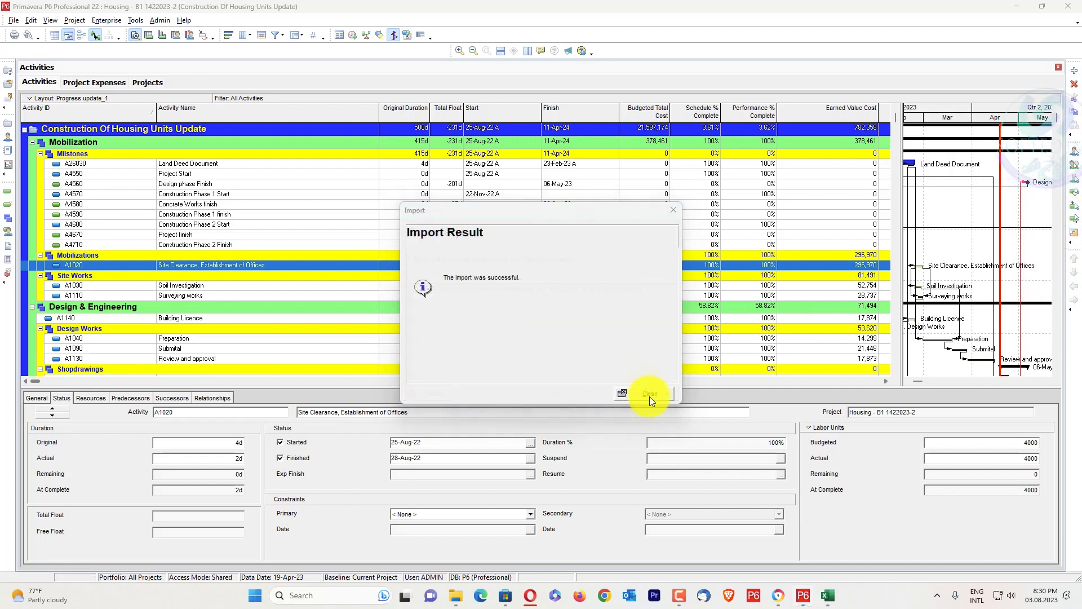
click(649, 397)
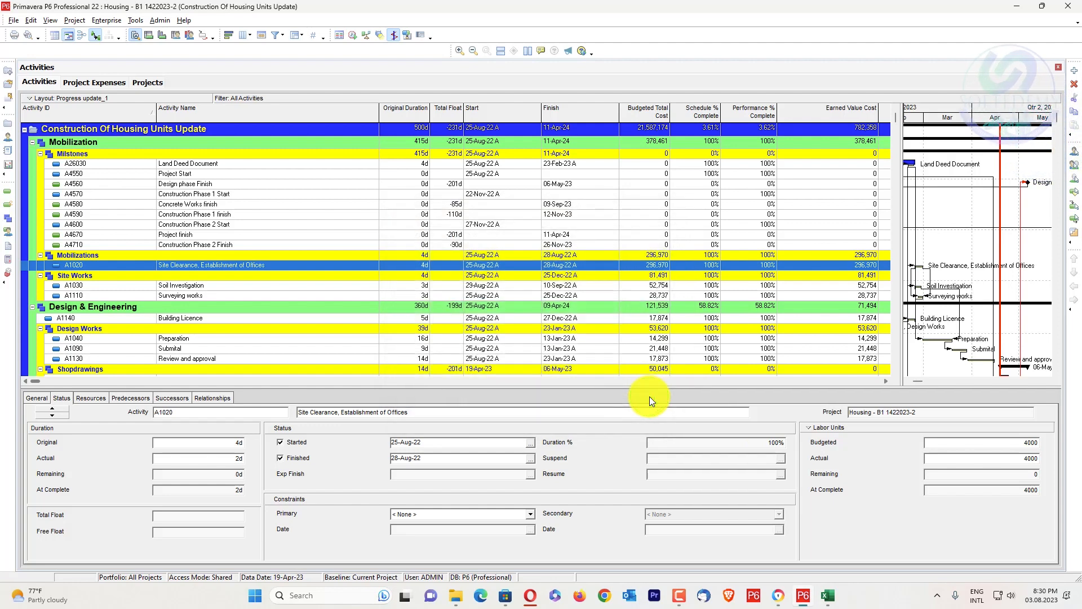
click(14, 20)
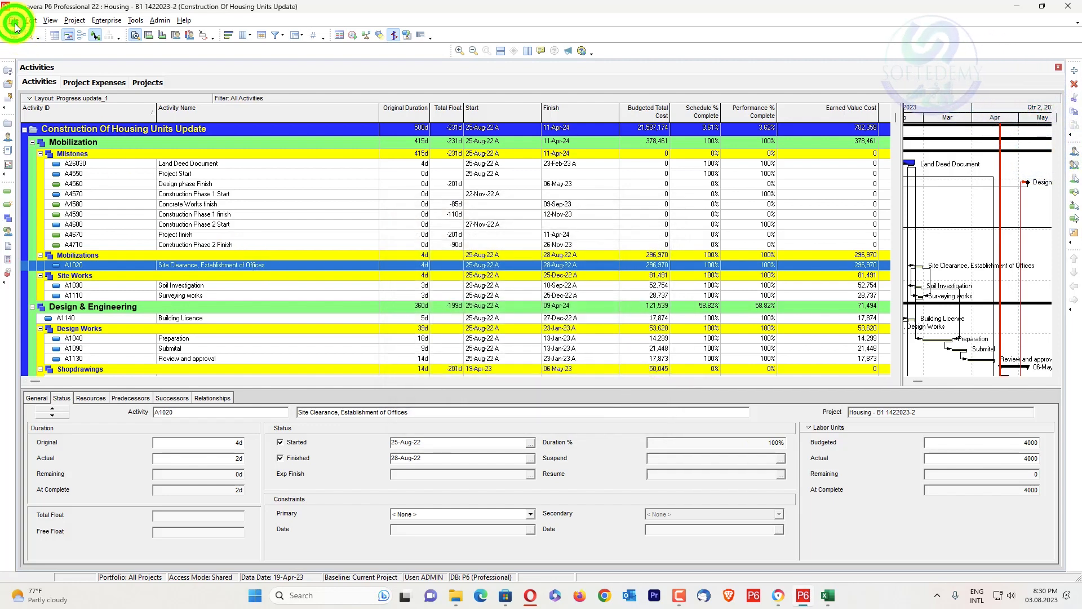
click(214, 108)
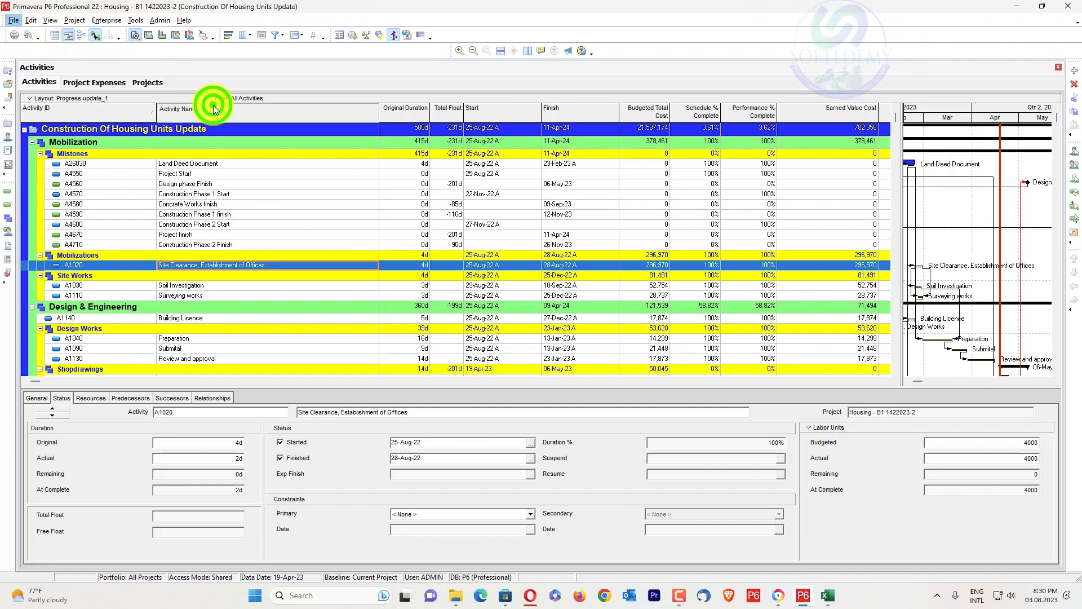
click(109, 107)
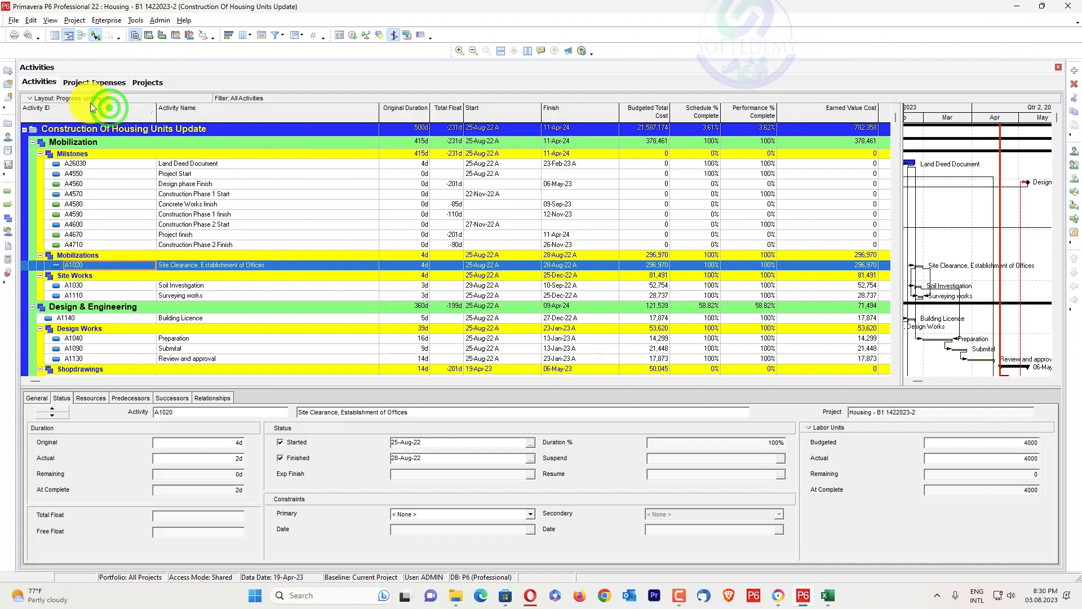
Start a project export in Primavera PM (XER) format, version 22.12 or later, for the open Construction Of Housing Units Update project
click(13, 23)
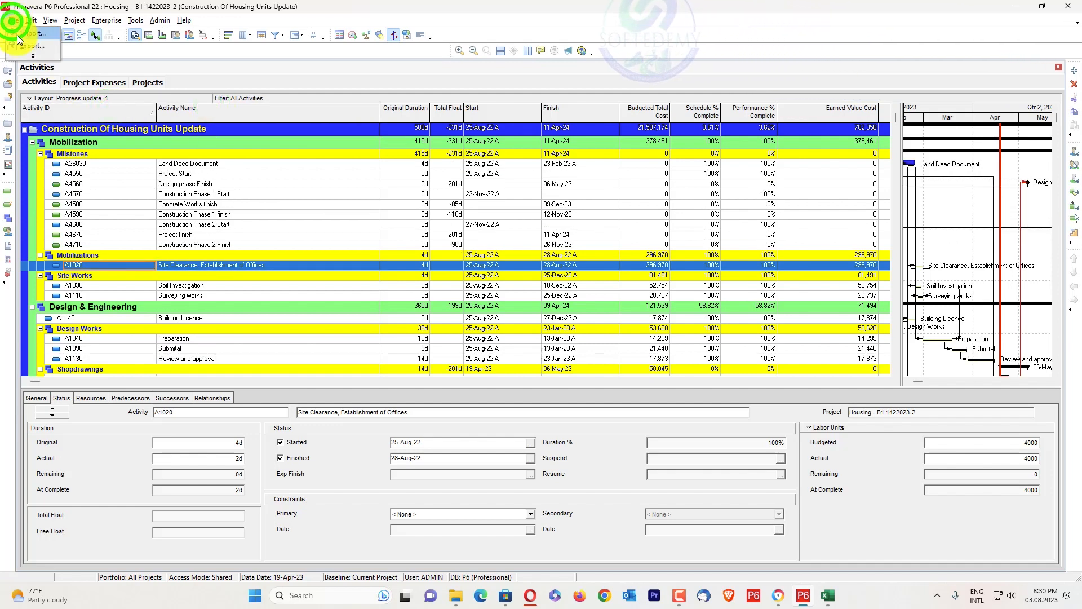
click(40, 44)
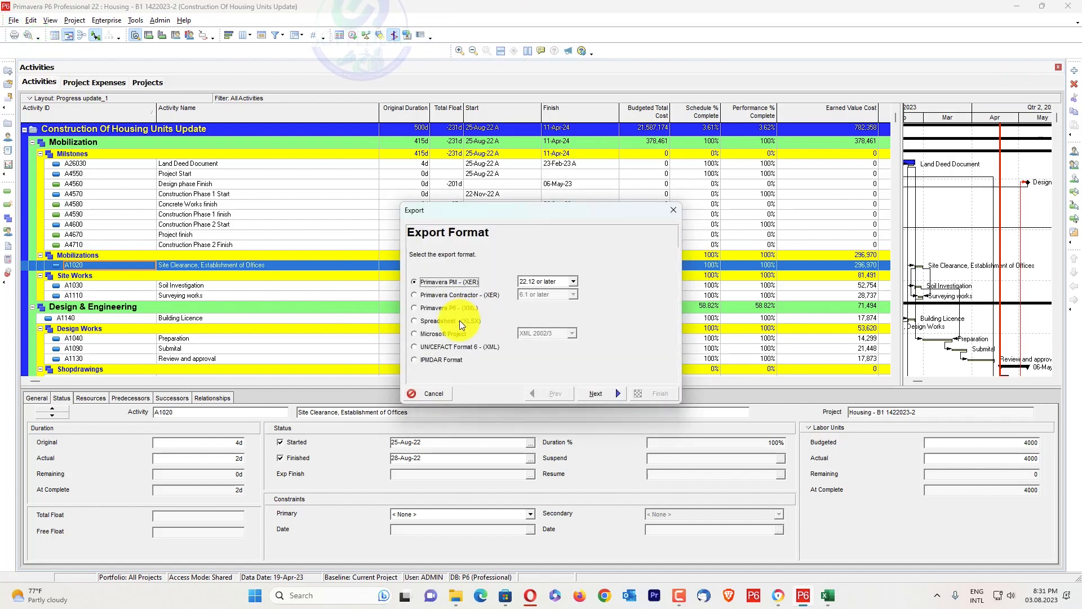
click(600, 395)
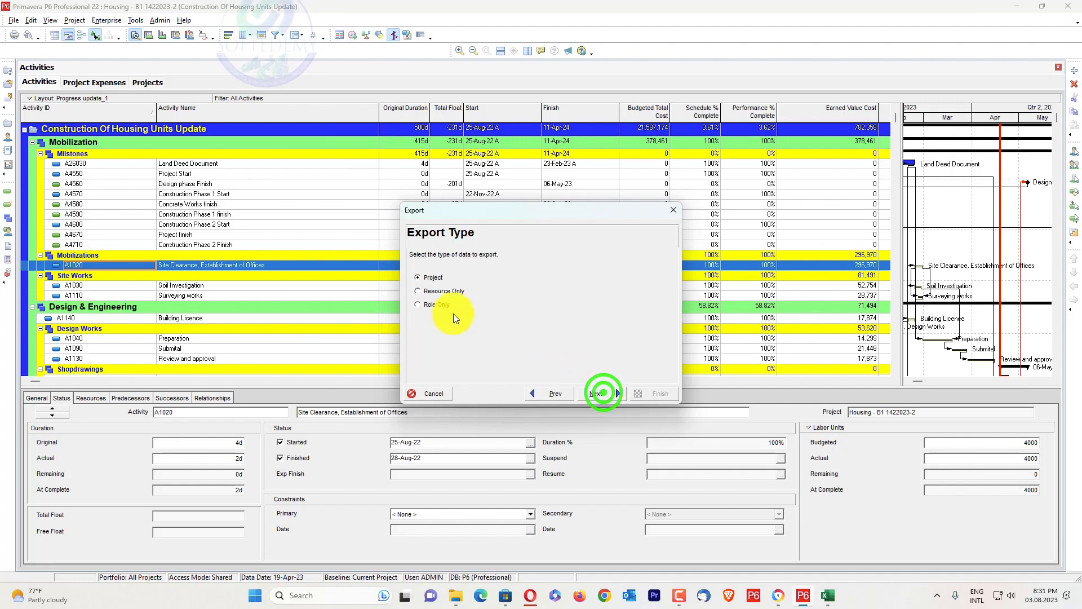
click(606, 392)
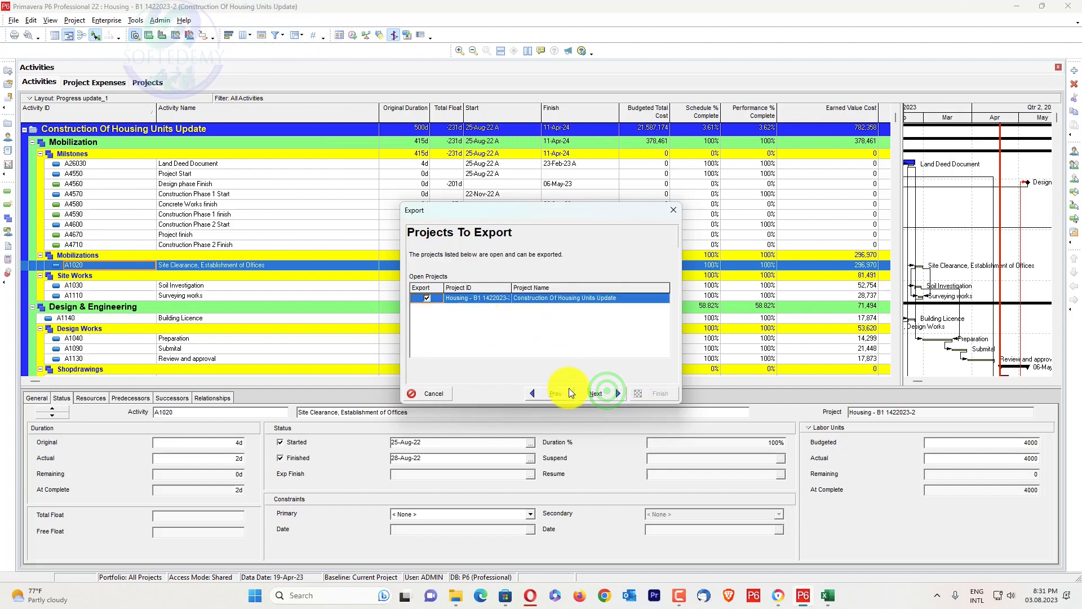
click(587, 392)
Name the export file Housing - B1 1422023-2 REvised.xer in the Revised Schedule folder and complete the export
click(574, 288)
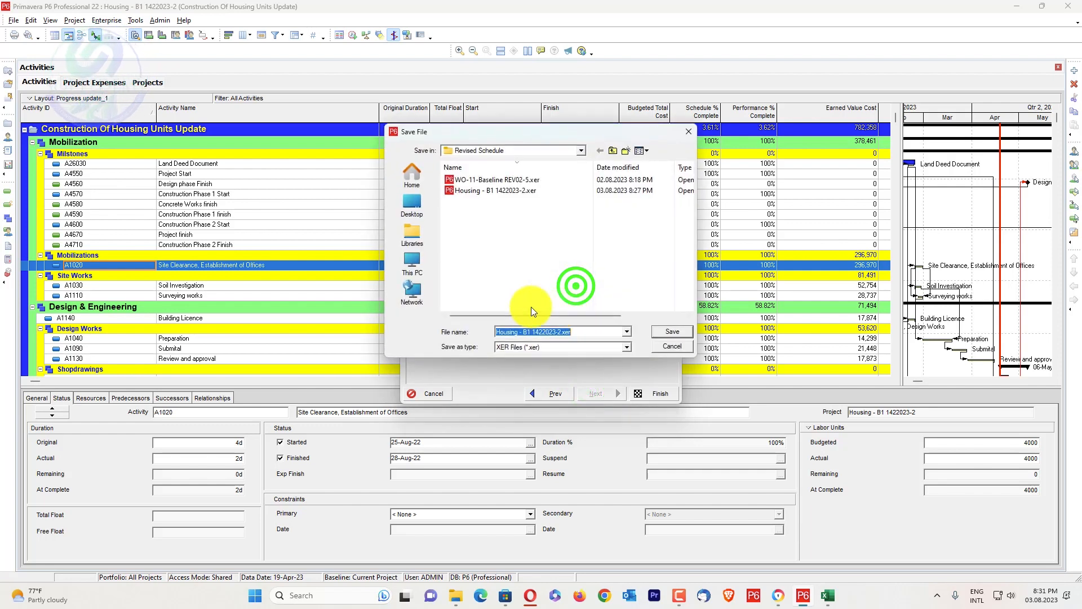
click(562, 333)
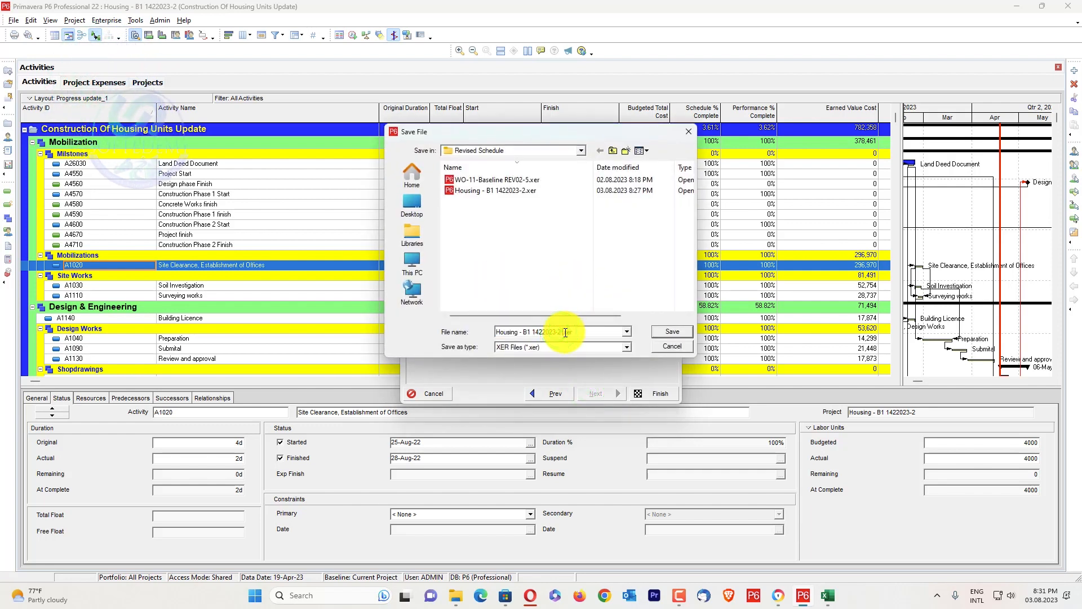
text(REvised)
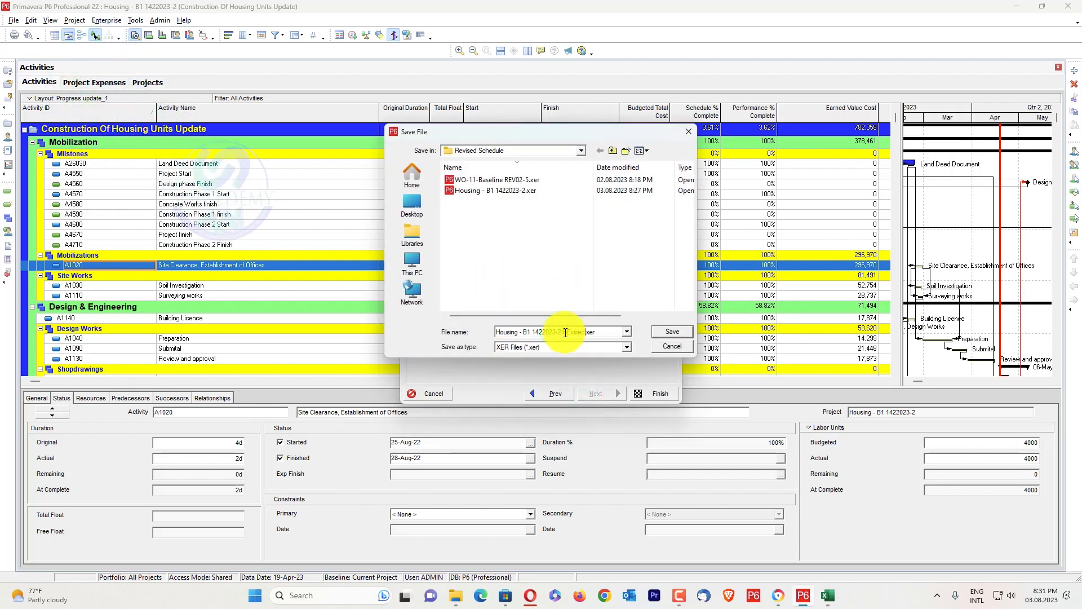
click(668, 333)
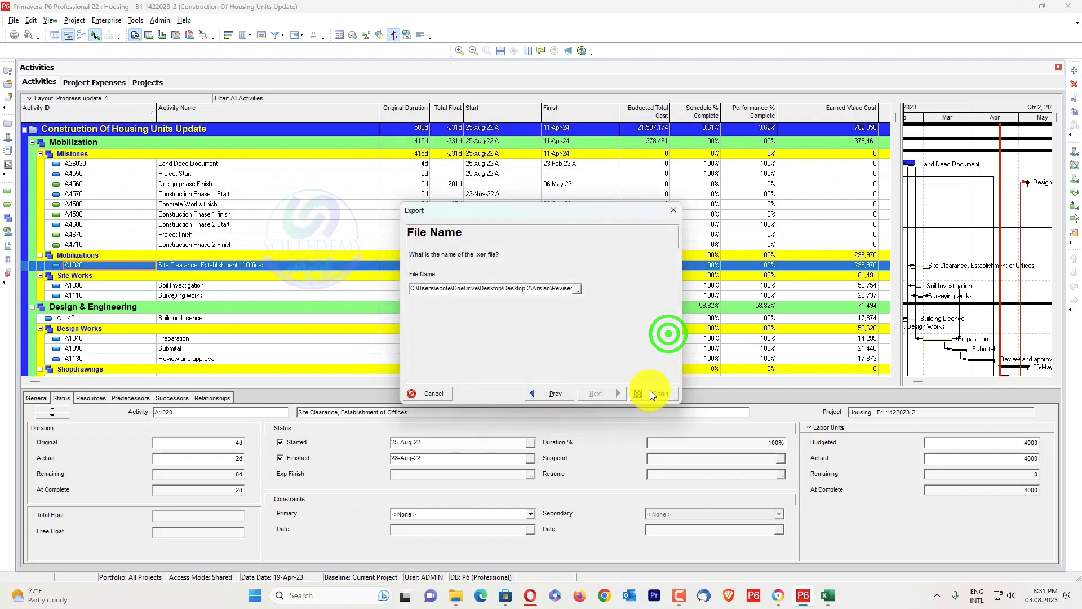
click(650, 391)
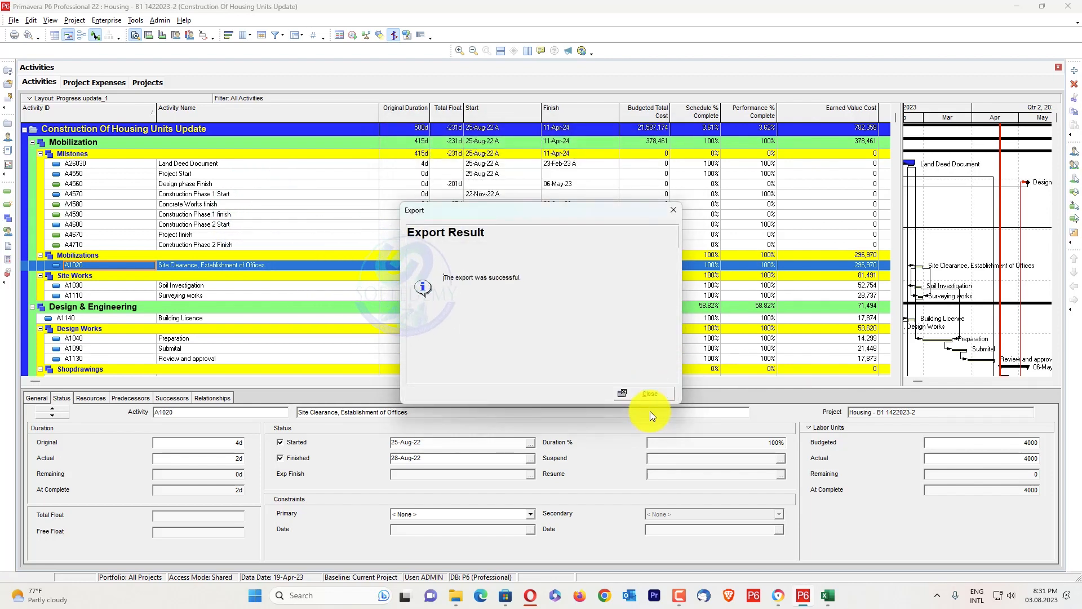
click(659, 390)
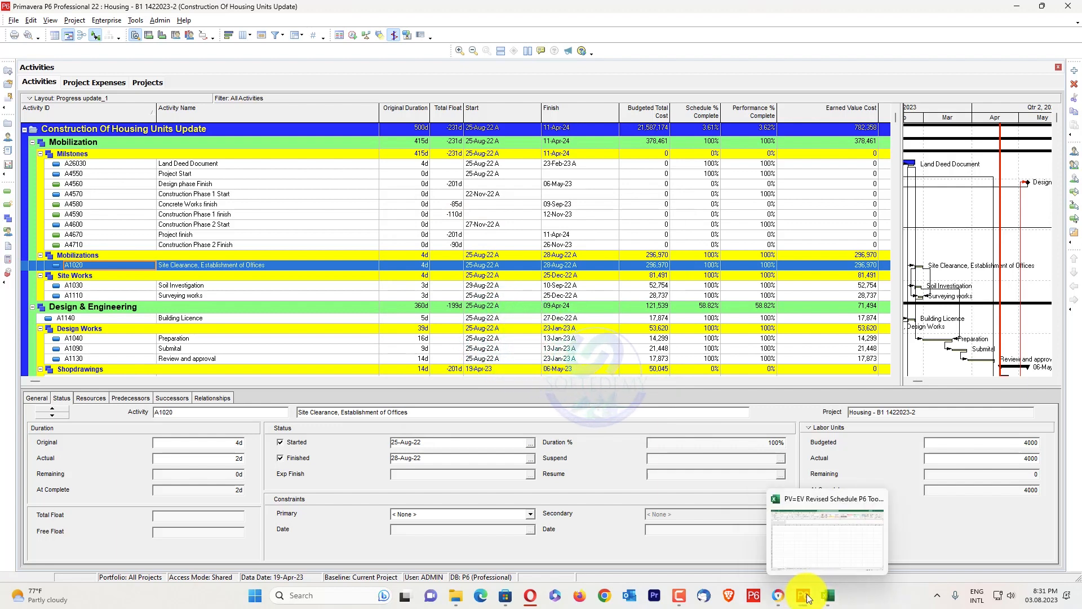
Switch to the PV=EV Revised Schedule P6 Tool workbook in Excel and start Split Expenses for XER files
click(831, 595)
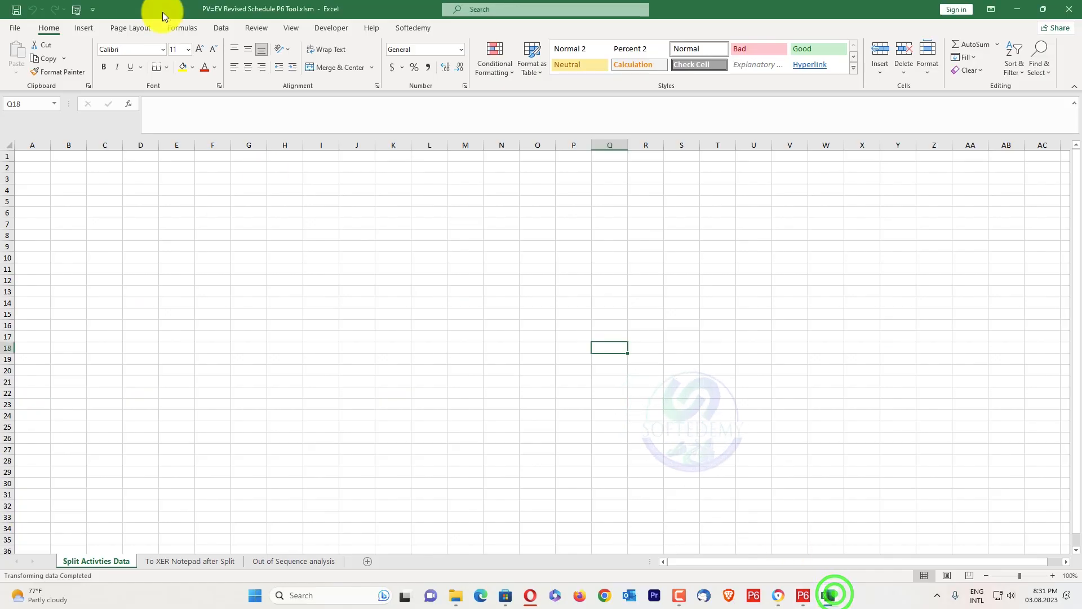
click(414, 28)
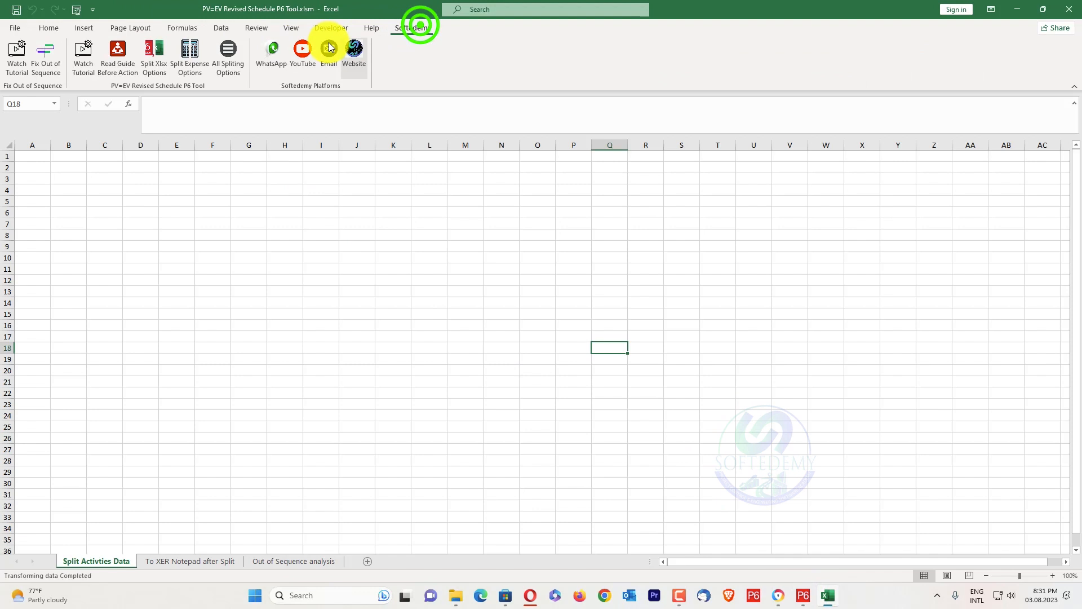
click(190, 57)
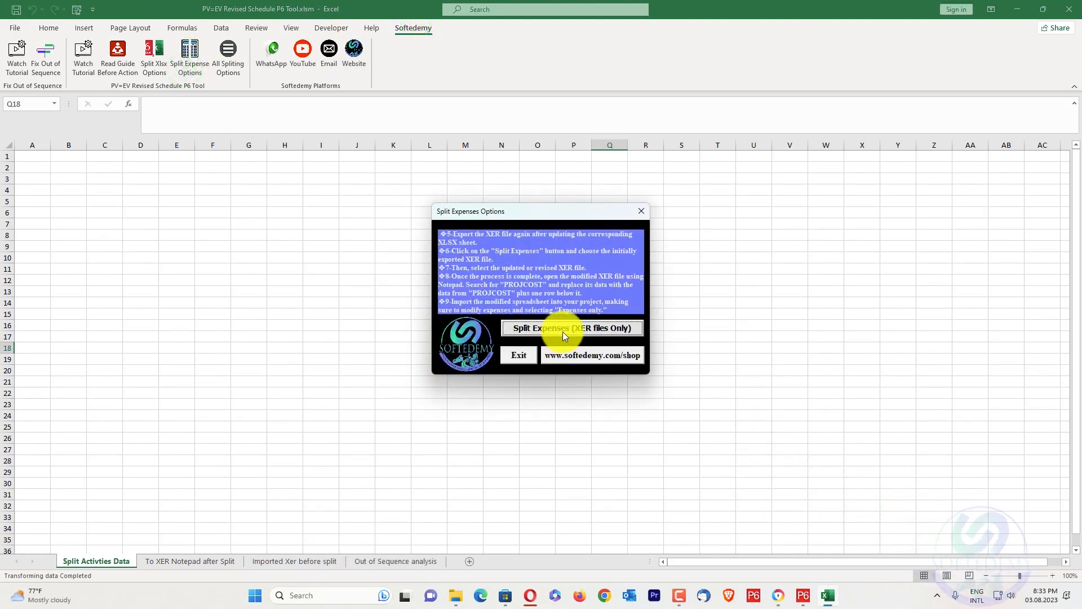
click(562, 332)
Choose Housing - B1 1422023-2.xer from the desktop's Revised Schedule folder as the initially exported XER file
scroll(479, 343, up, 4)
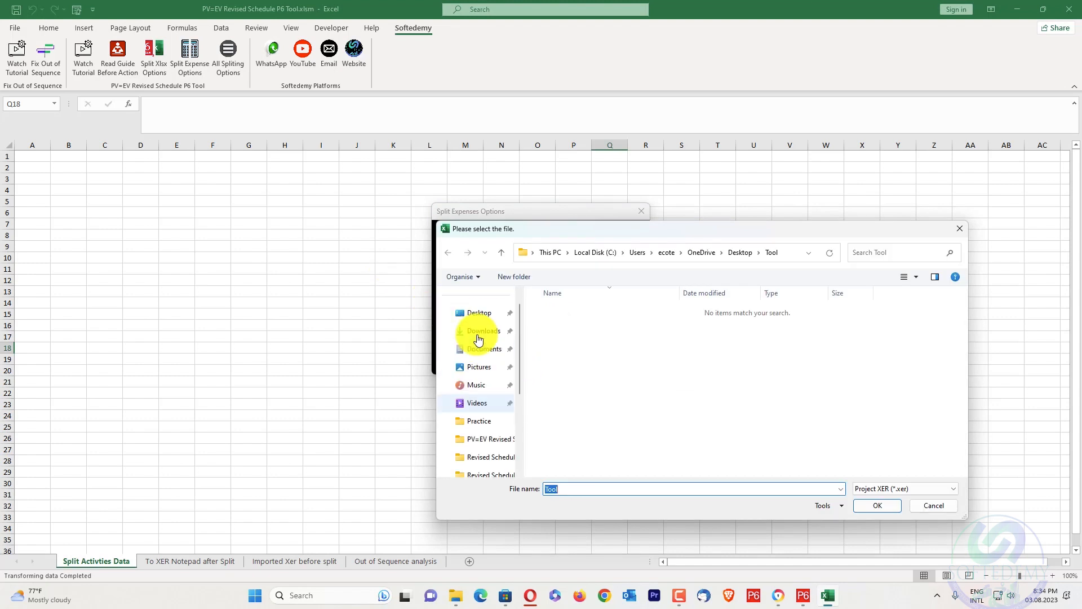
click(475, 333)
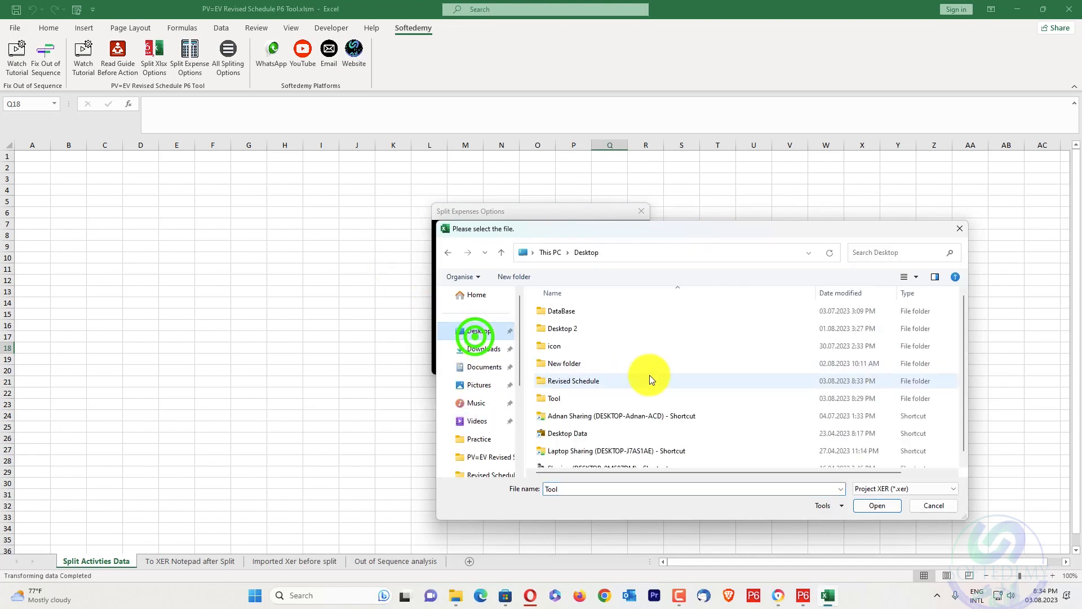
double_click(599, 381)
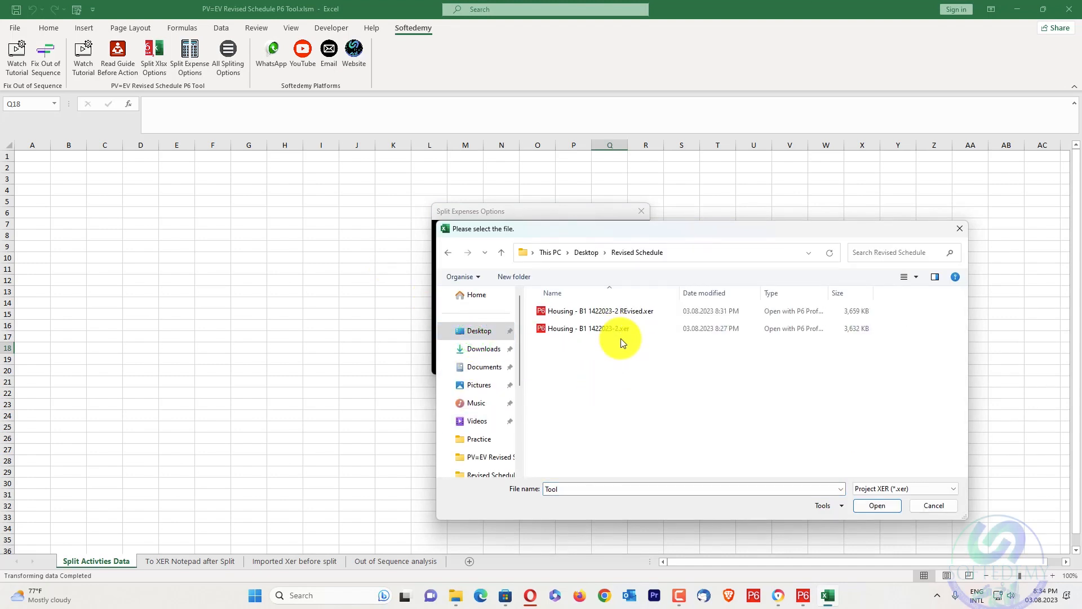
click(626, 330)
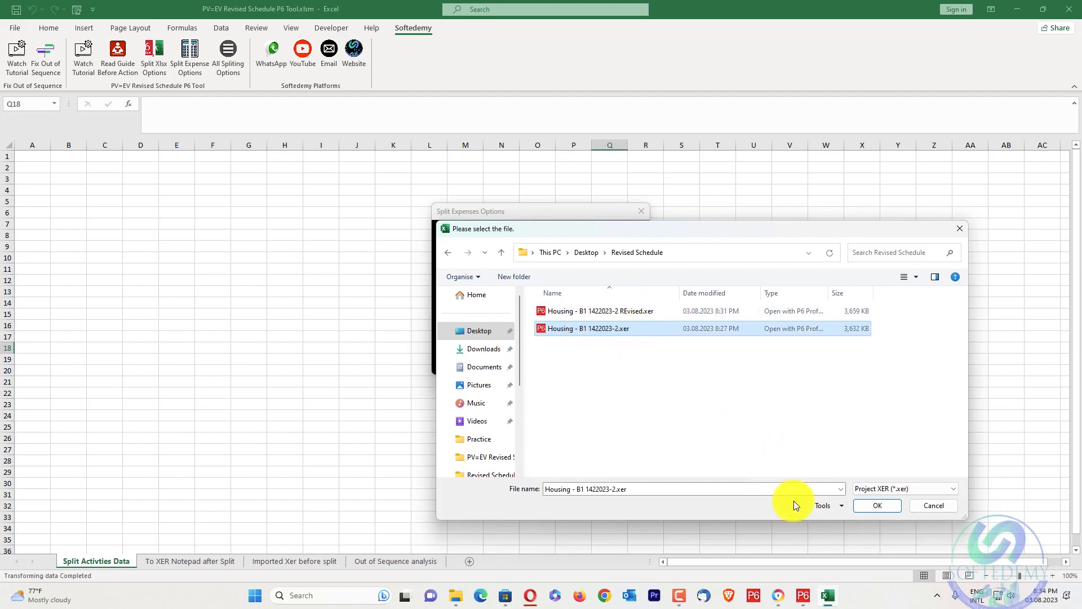
click(856, 500)
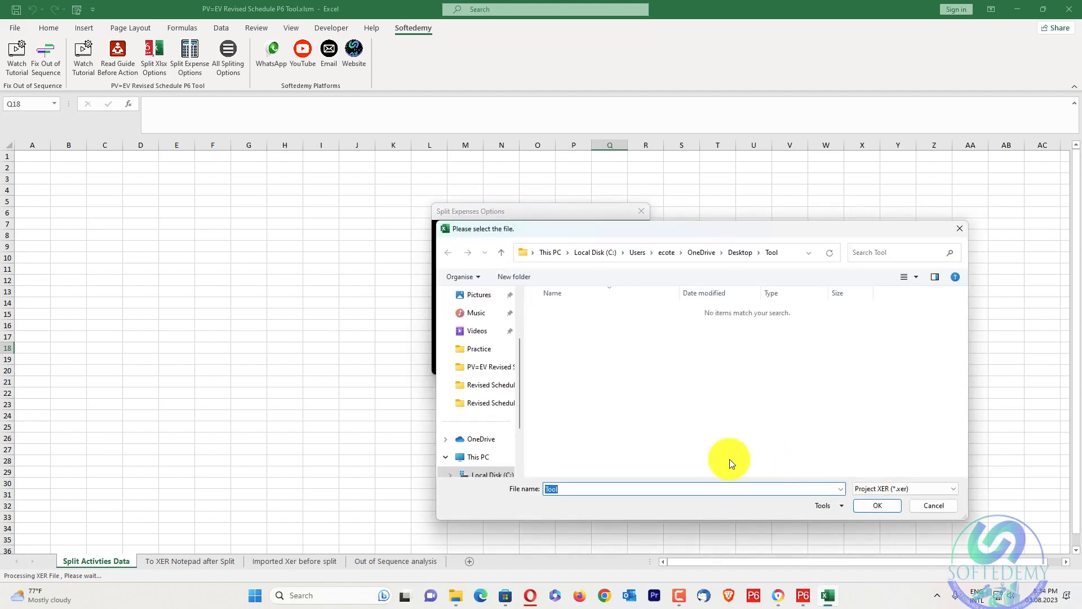
Choose Housing - B1 1422023-2 REvised.xer from the Revised Schedule folder as the updated file, complete the expense split and dismiss the messages
scroll(491, 347, up, 2)
click(484, 333)
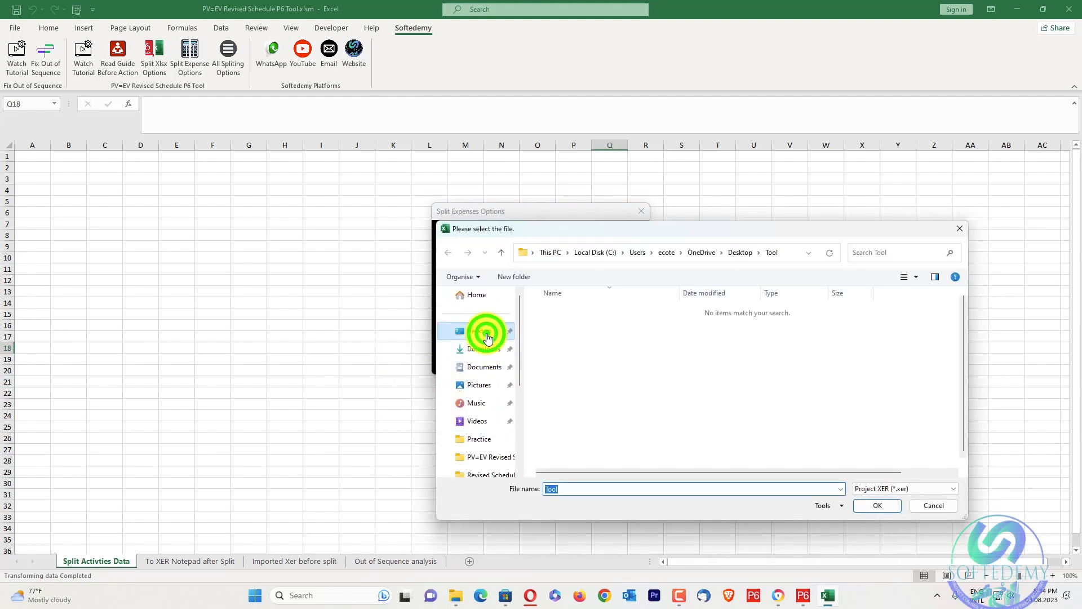
click(625, 382)
double_click(624, 382)
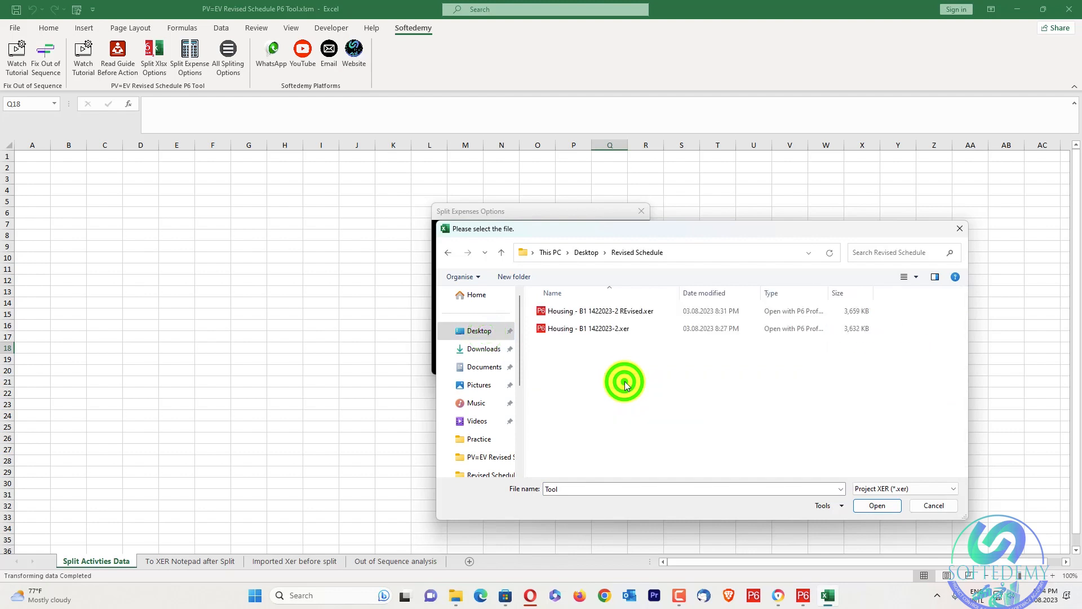
click(638, 313)
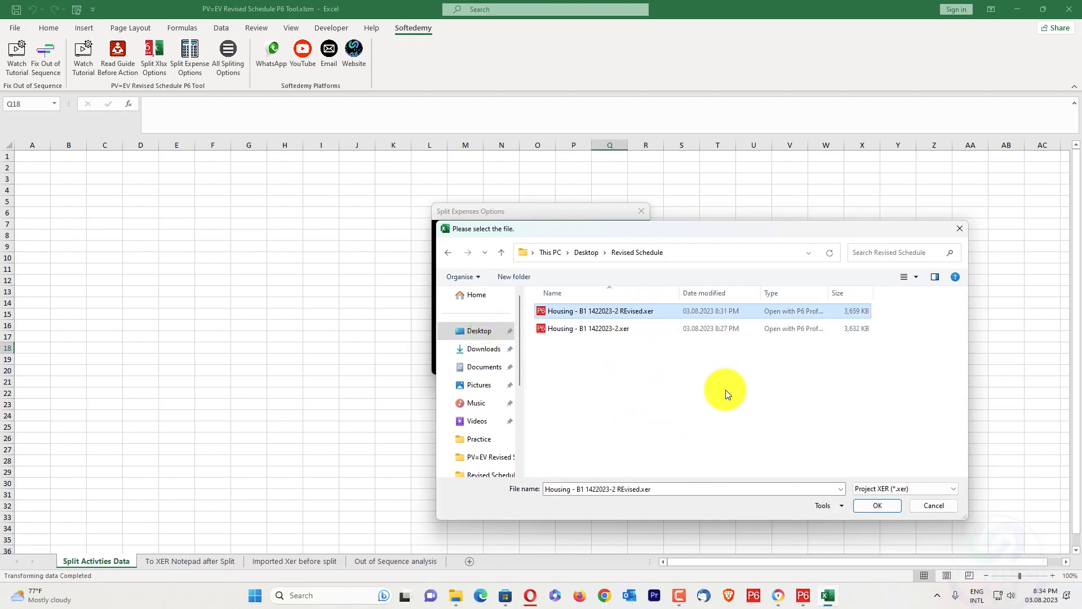
click(867, 505)
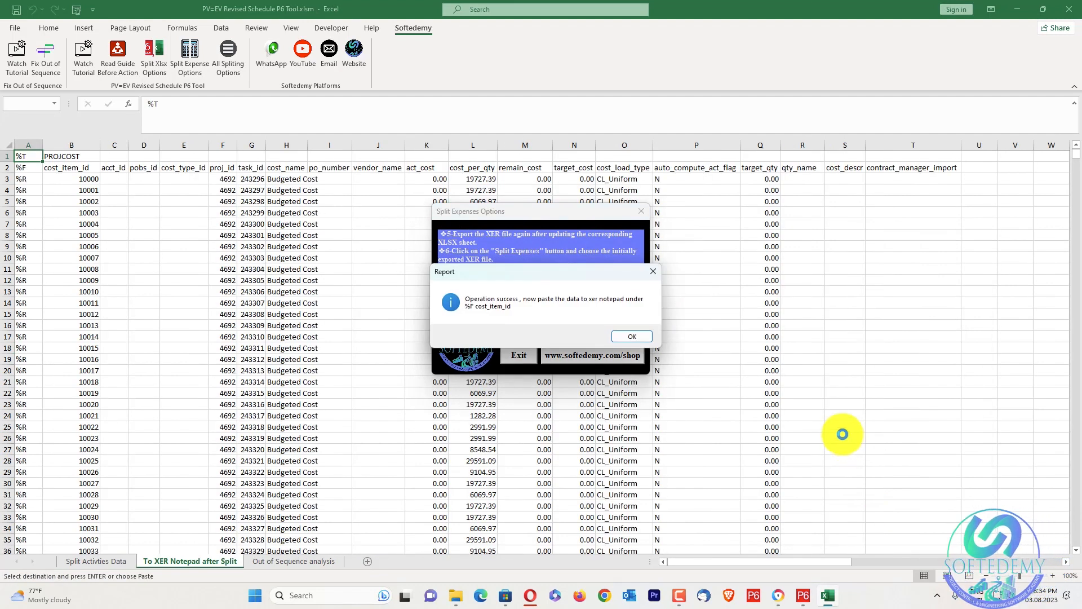
click(630, 336)
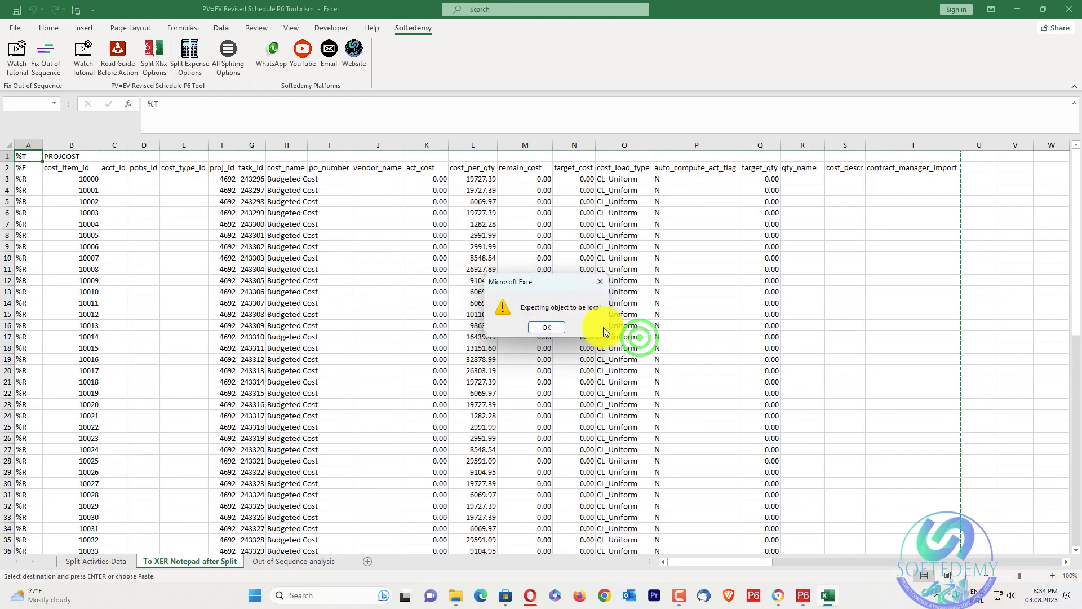
click(559, 328)
Review the split expense rows on the To XER Notepad after Split sheet and copy the entire PROJCOST table
scroll(152, 235, down, 15)
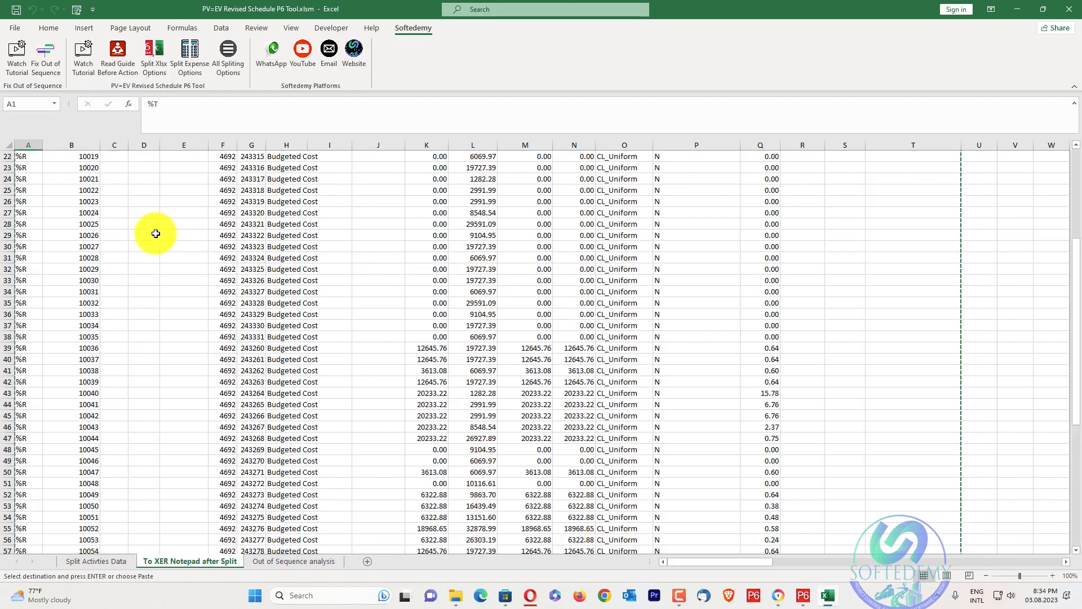
scroll(164, 231, down, 9)
scroll(165, 230, up, 20)
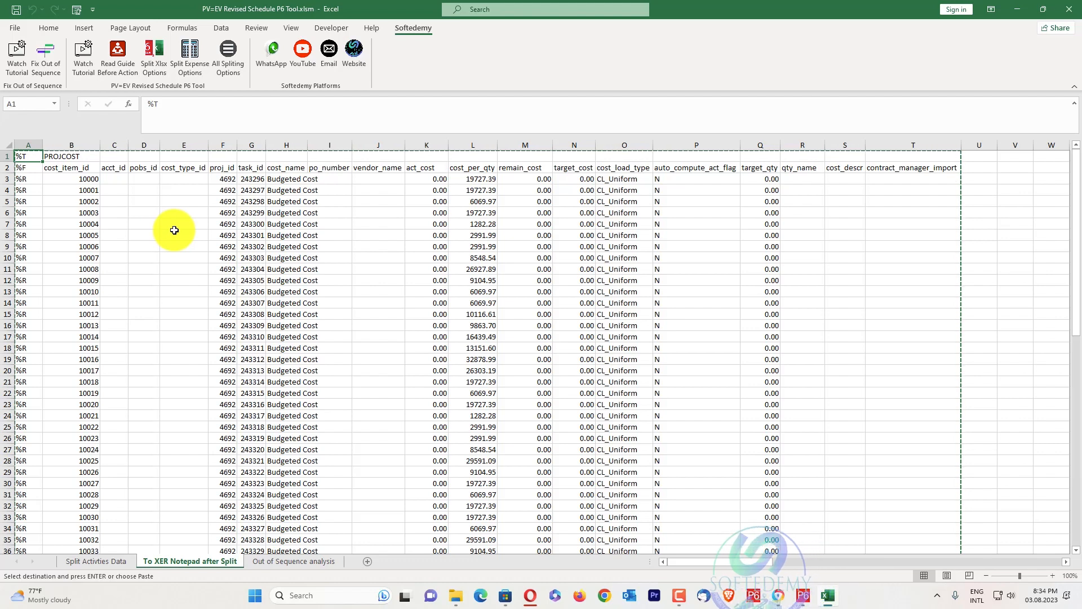
key(ctrl+c)
click(69, 153)
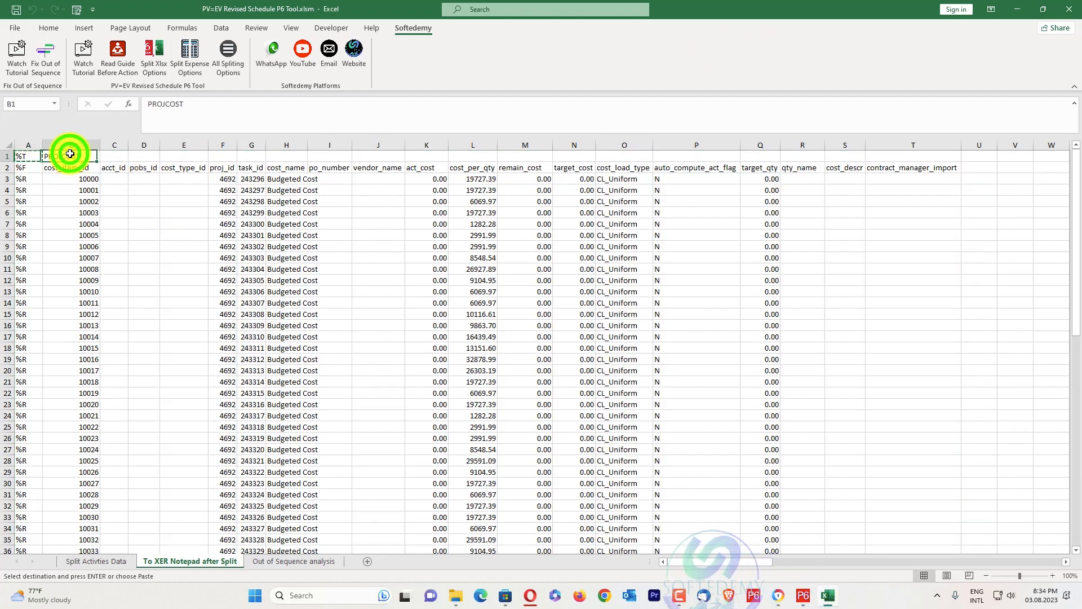
key(ctrl+v)
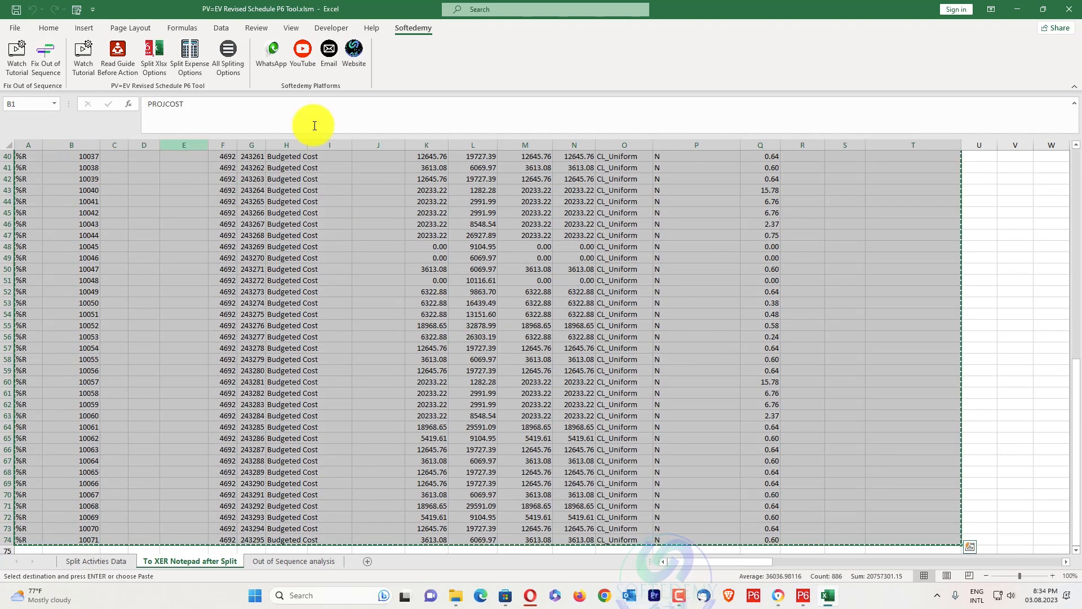
Open Housing - B1 1422023-2 REvised.xer from the desktop's Revised Schedule folder in Notepad++
click(1012, 10)
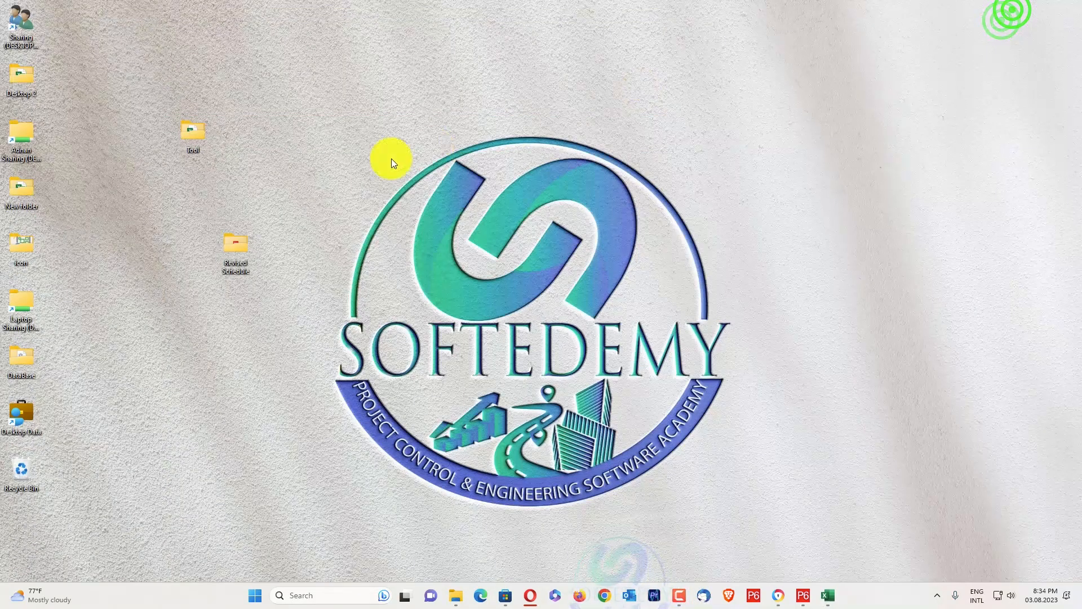
double_click(243, 247)
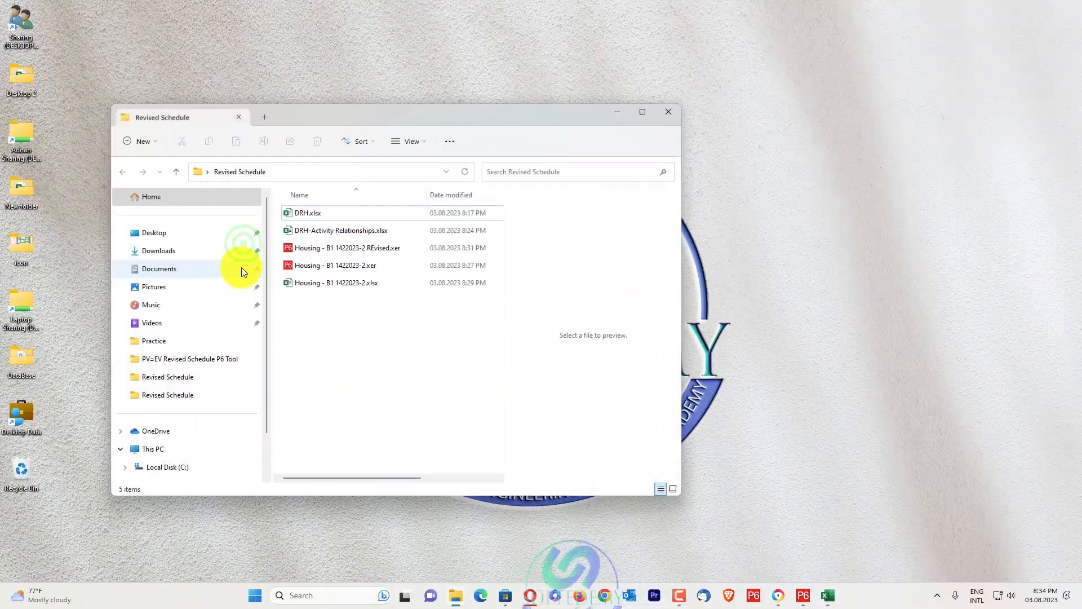
click(333, 250)
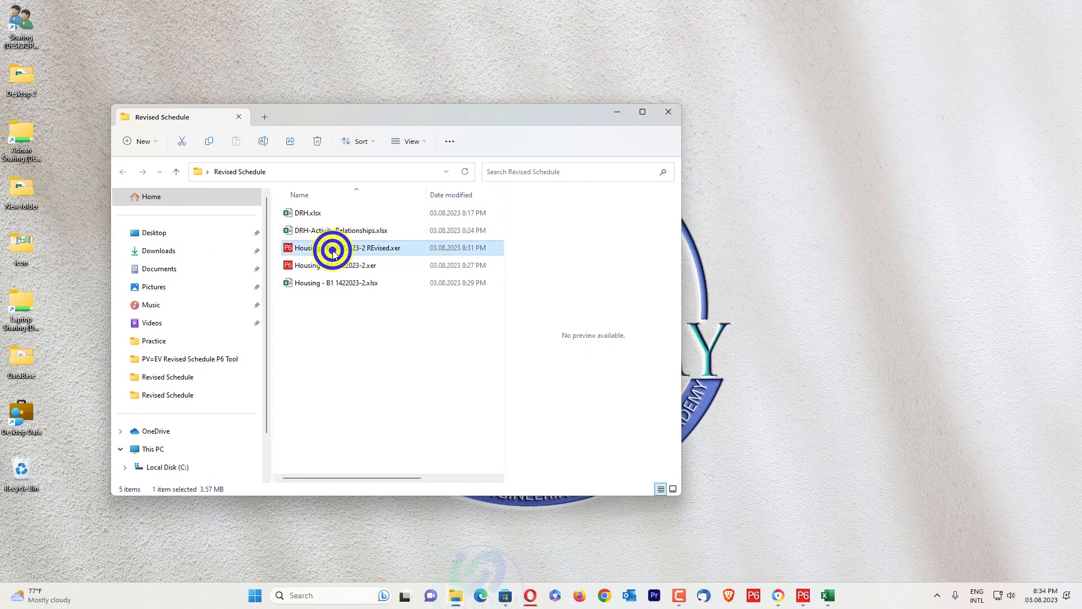
right_click(333, 250)
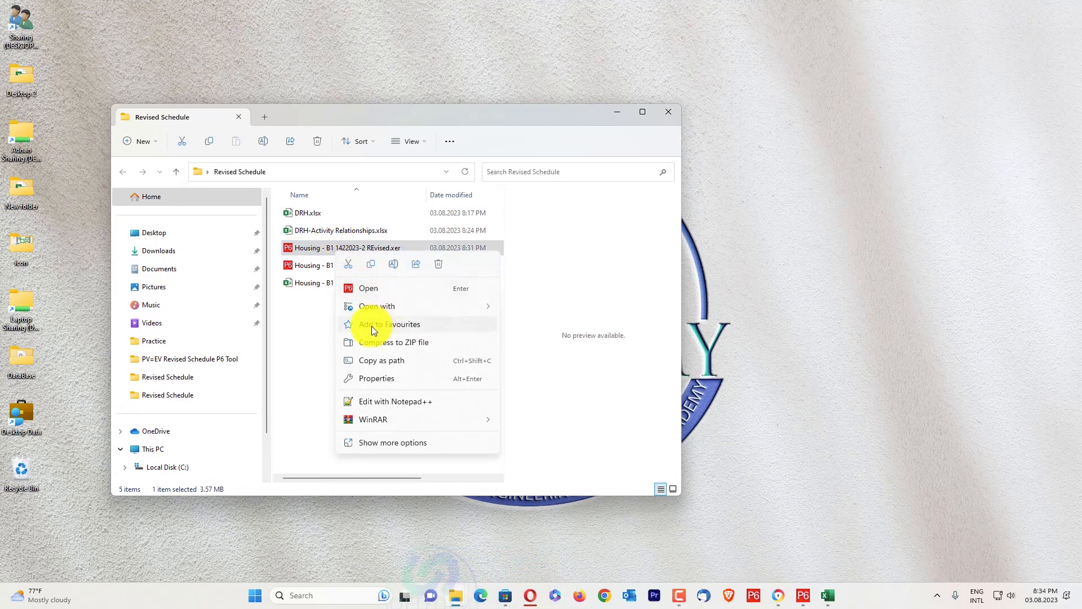
click(370, 401)
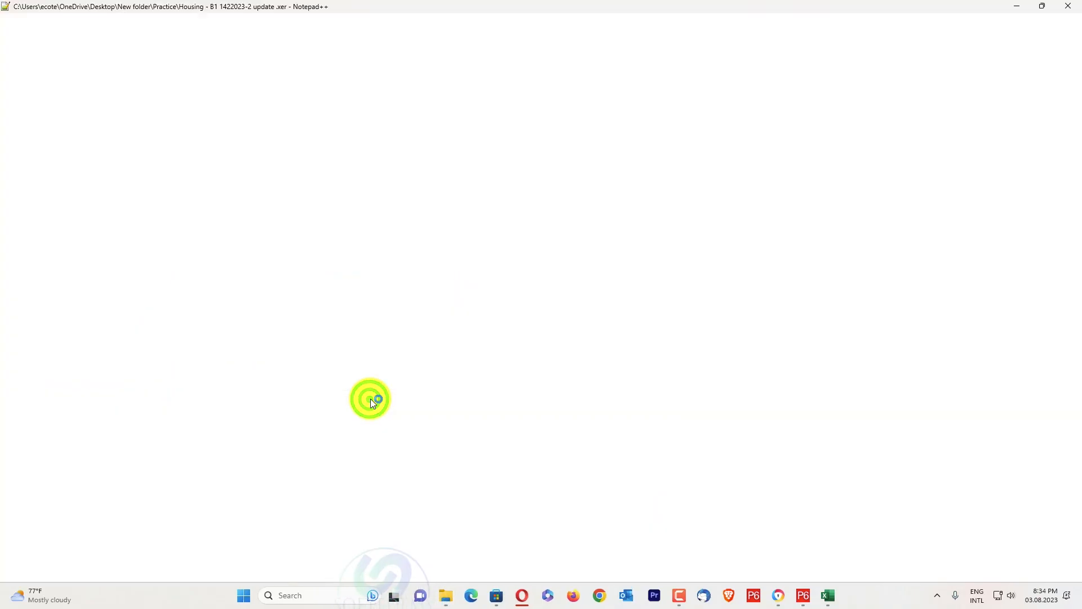
Search the XER text for PROJCOST to locate the expense table
scroll(51, 328, down, 5)
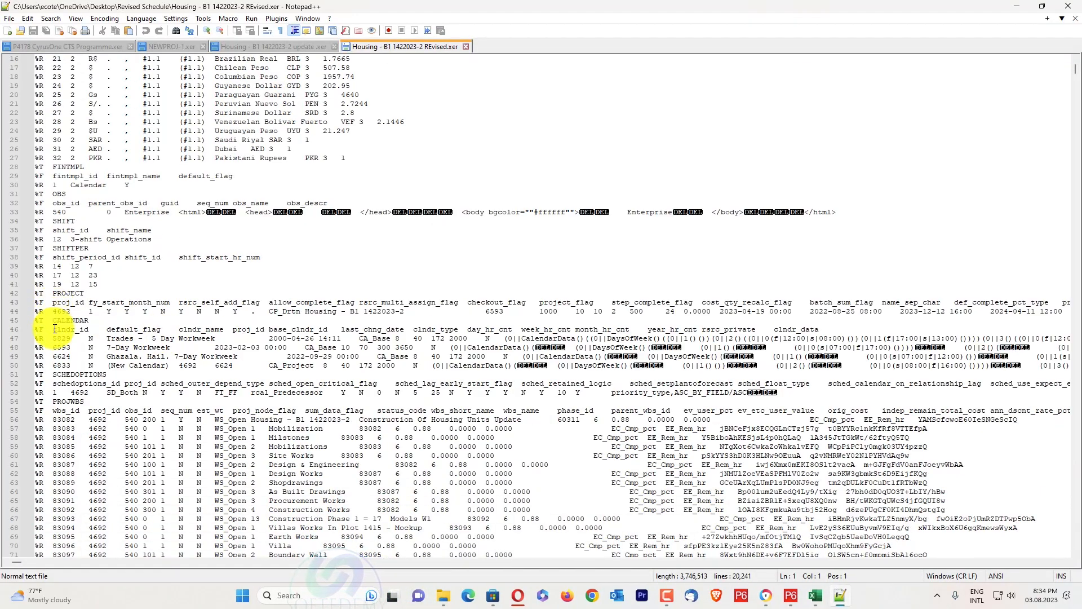
scroll(50, 328, down, 4)
scroll(58, 317, down, 12)
scroll(57, 317, down, 20)
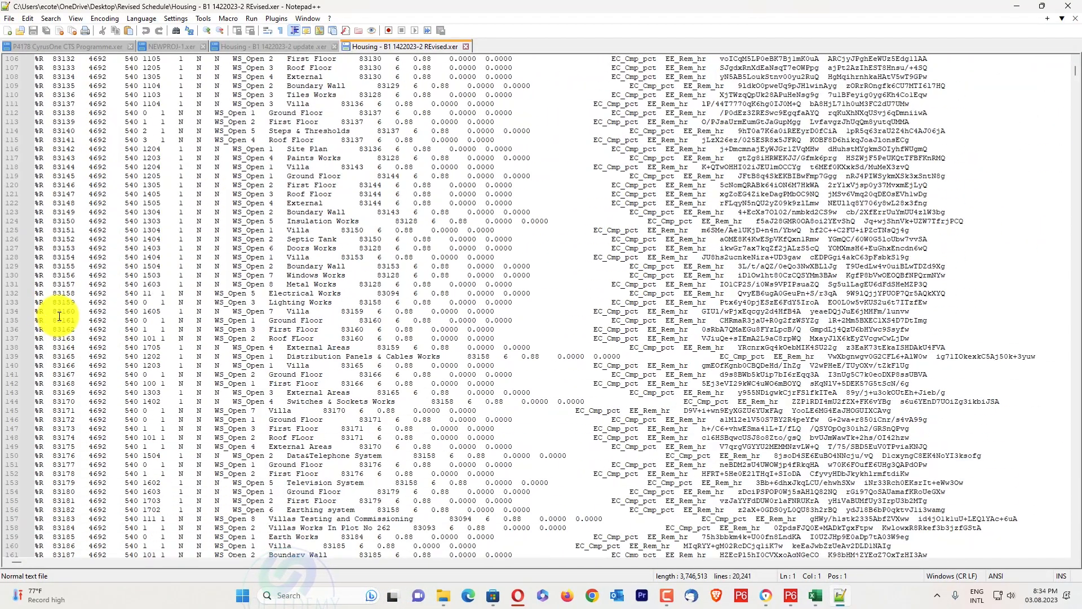
scroll(69, 311, down, 20)
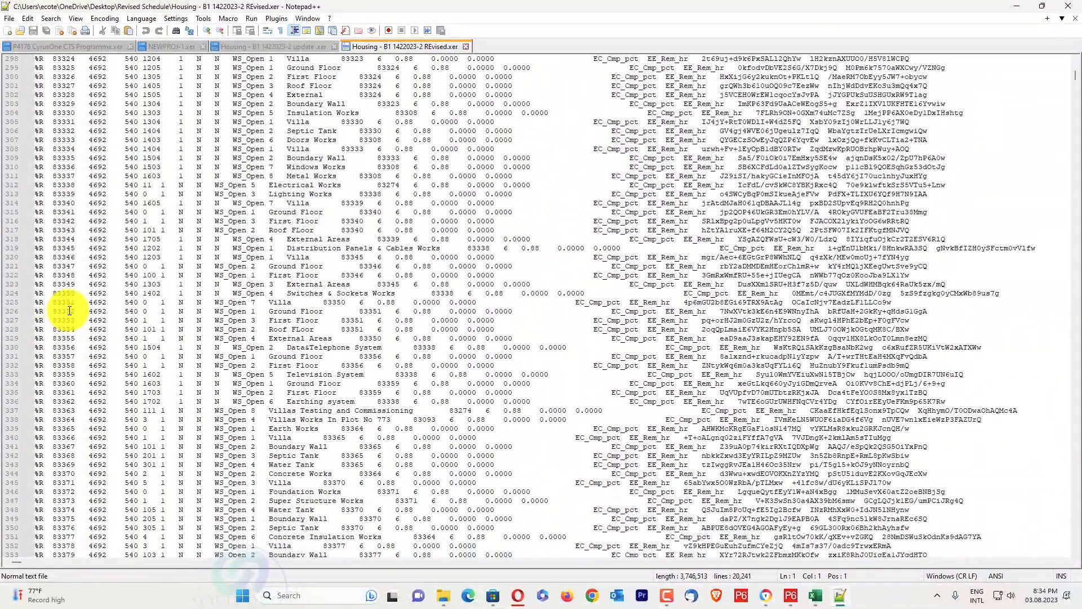
scroll(69, 309, down, 11)
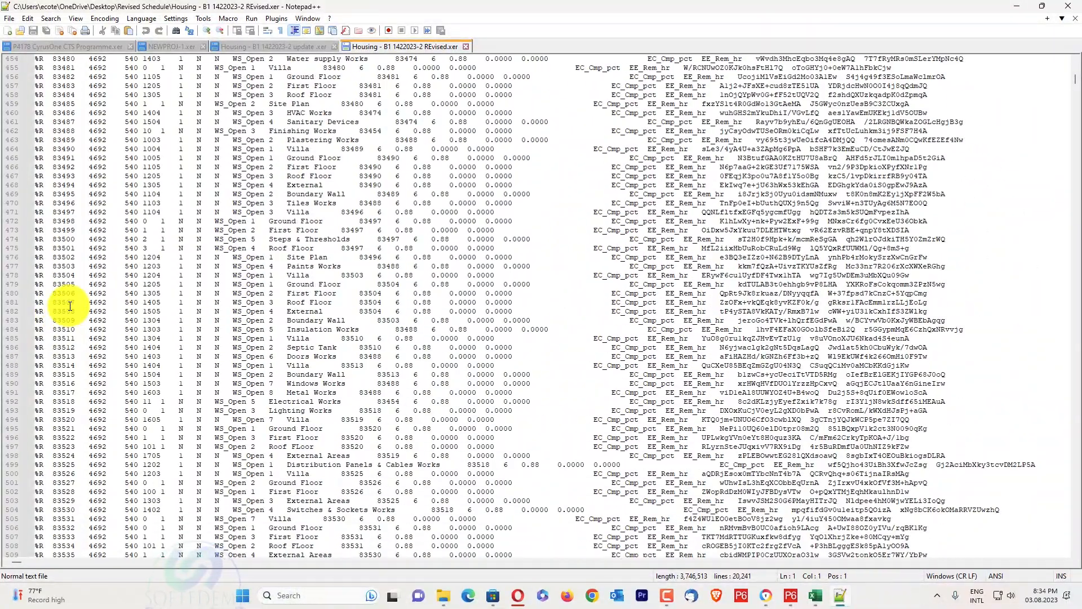
click(70, 306)
double_click(69, 306)
key(ctrl+f)
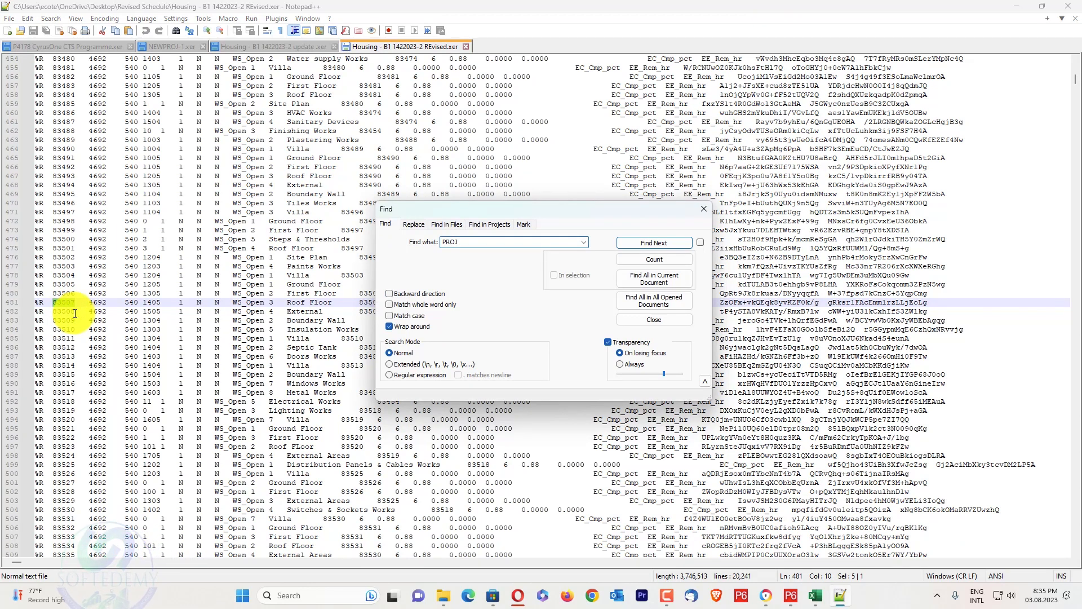
text(PROJCOST)
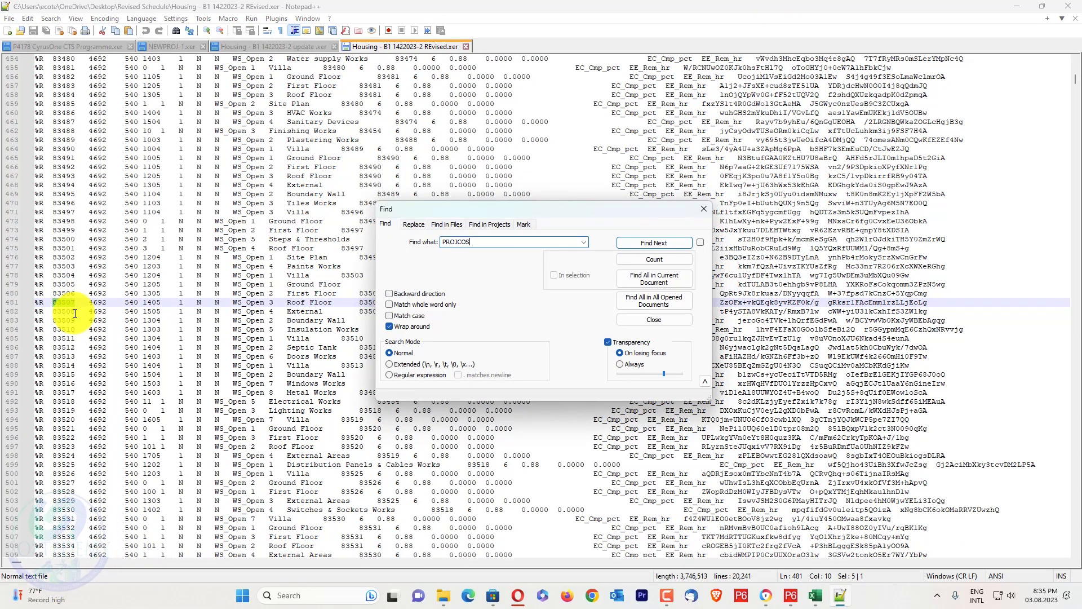
key(Return)
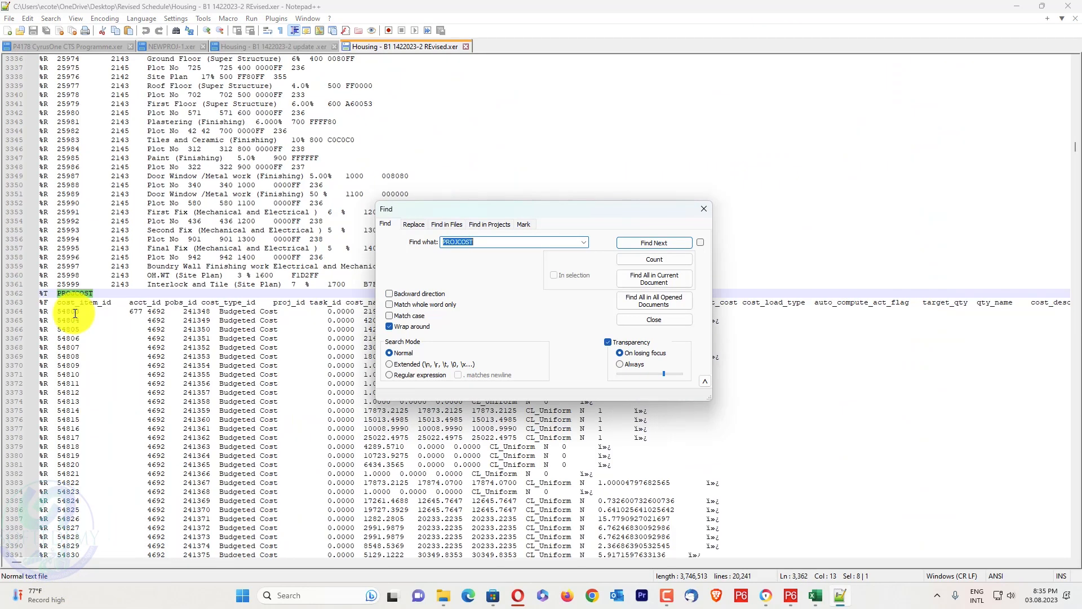
Replace the PROJCOST title and column header lines with the copied Excel table, remove the trailing blank line, then save and close the file
click(45, 297)
drag(40, 293, 1073, 302)
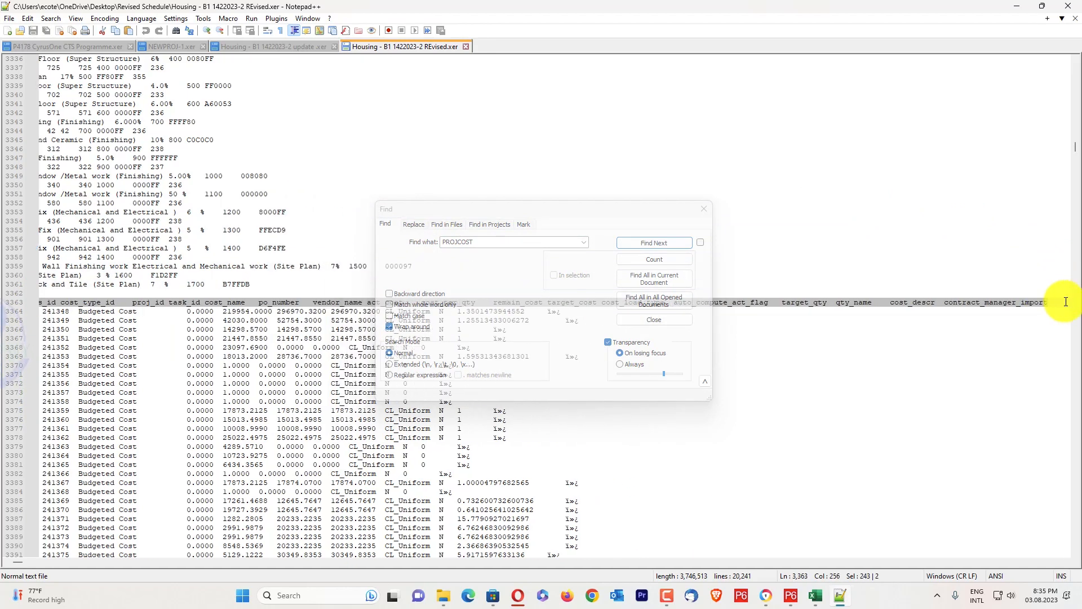
key(ctrl+v)
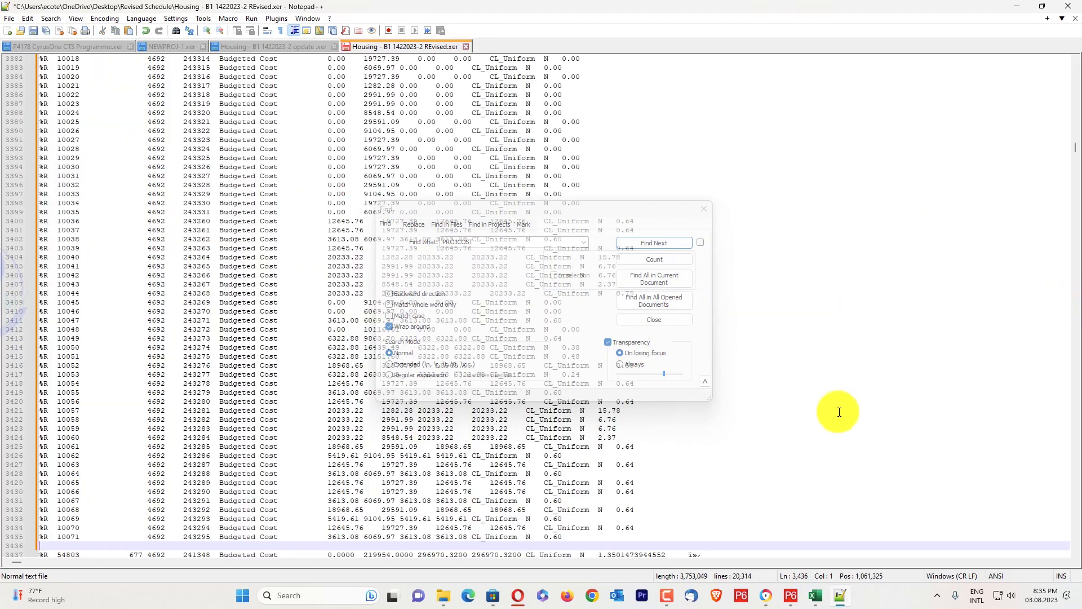
key(BackSpace)
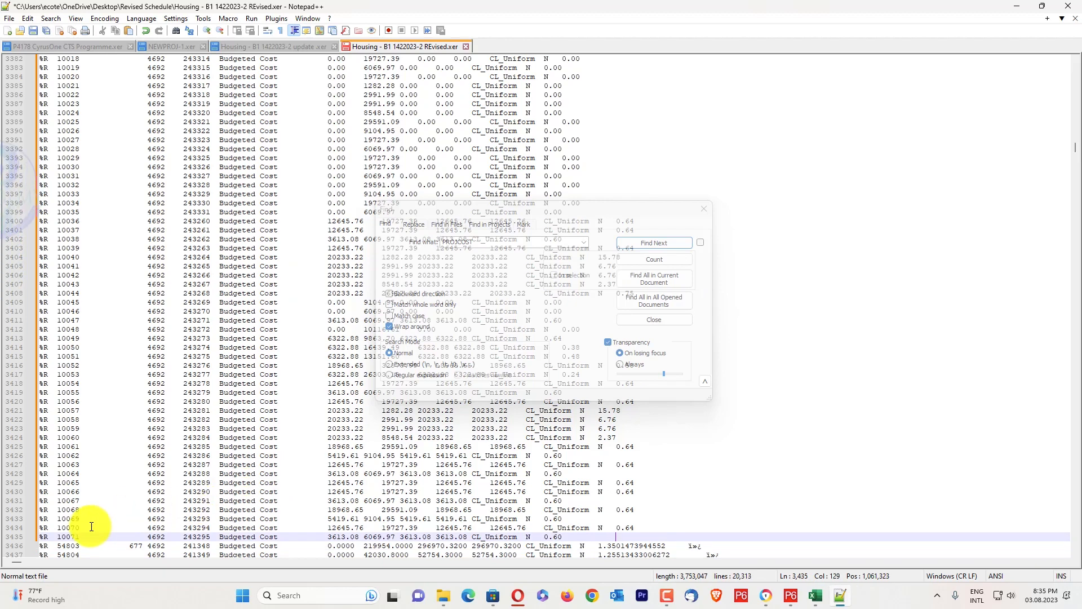
key(ctrl+s)
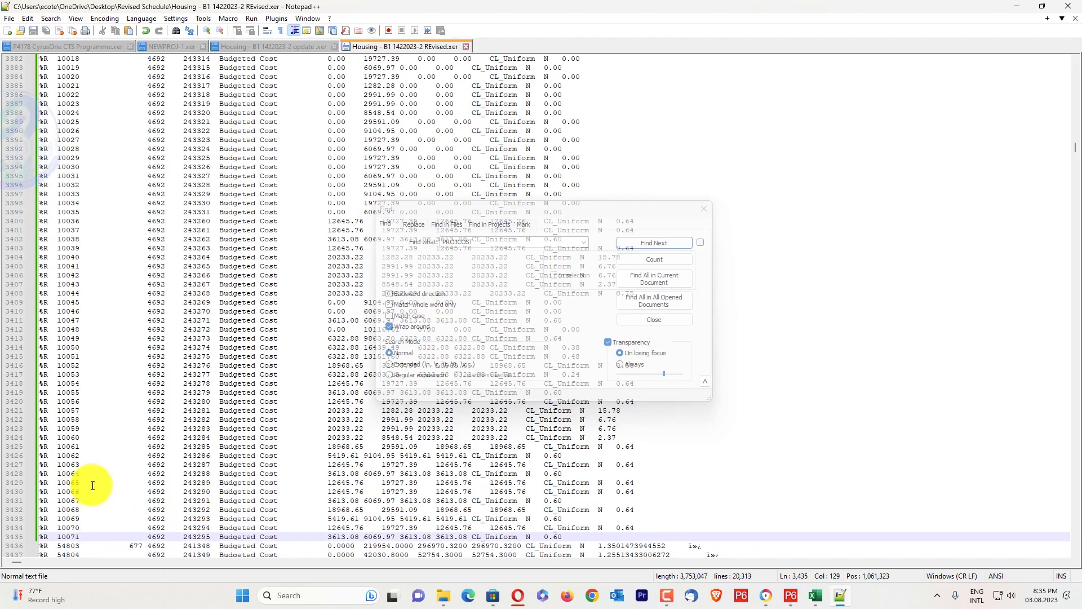
click(1043, 7)
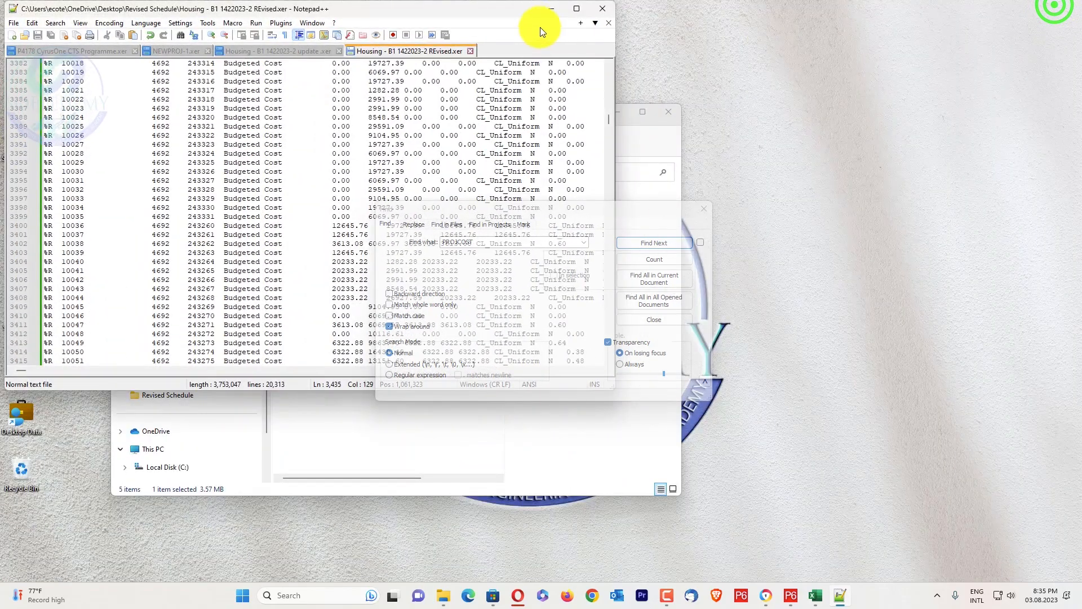
click(606, 9)
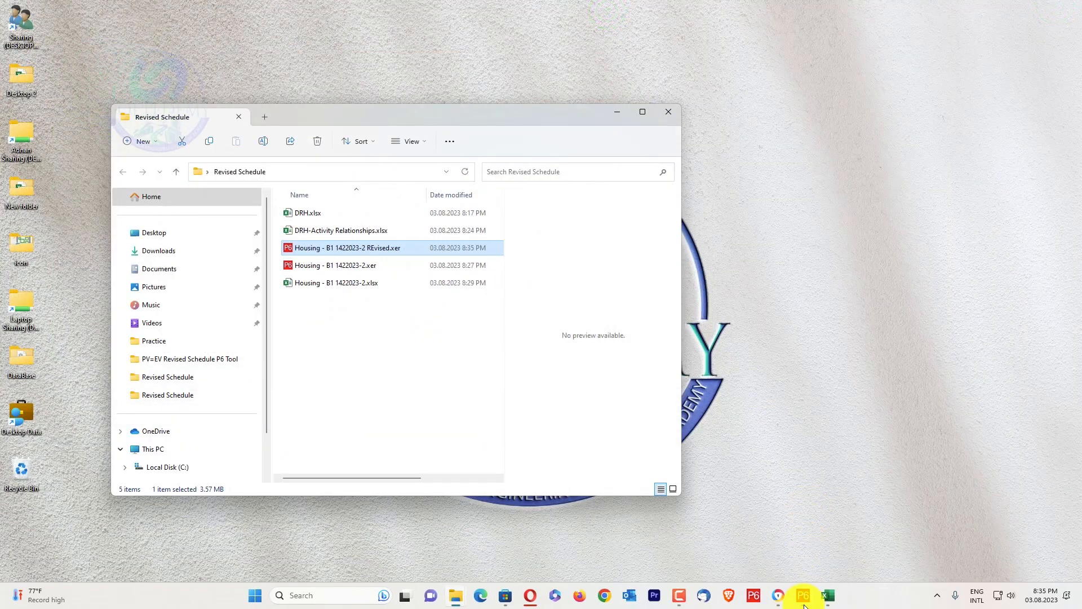
Switch to Primavera P6 and start an import in the Primavera PM - (XER) format
click(805, 603)
click(14, 20)
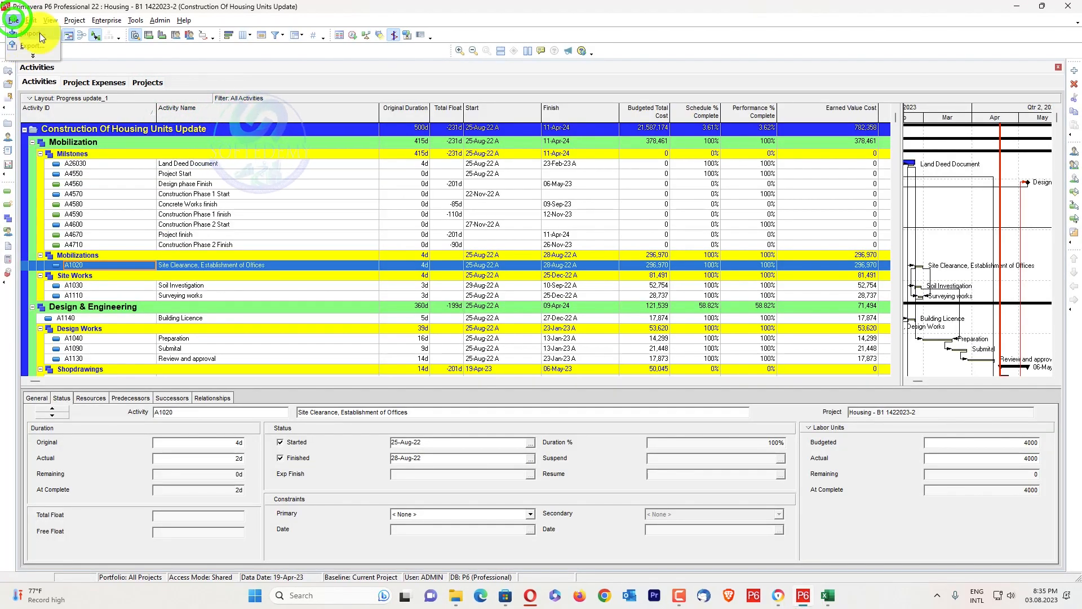
click(39, 34)
click(431, 290)
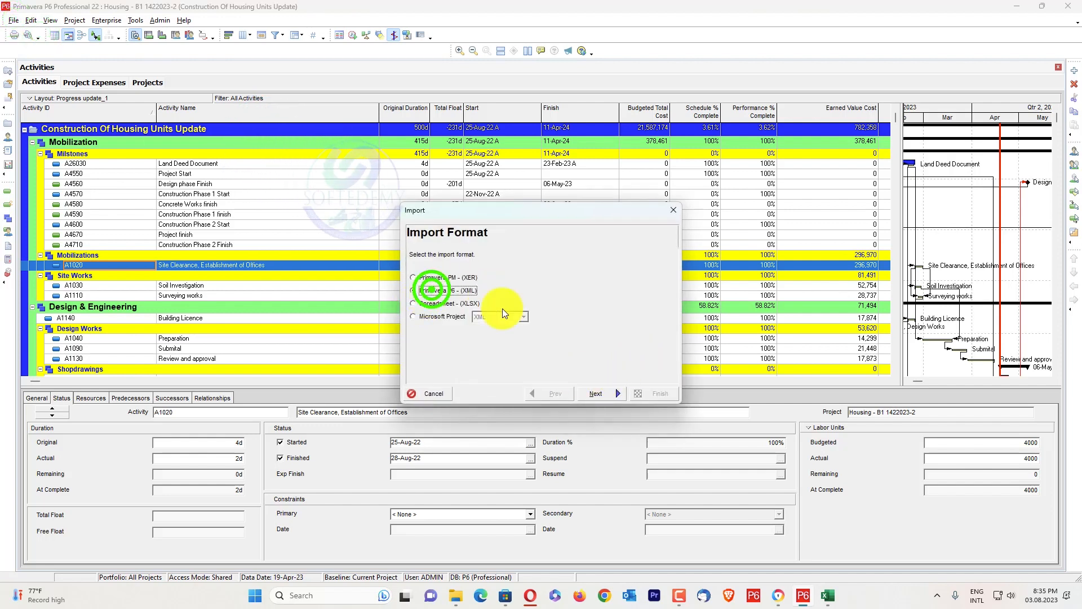
click(445, 277)
click(596, 393)
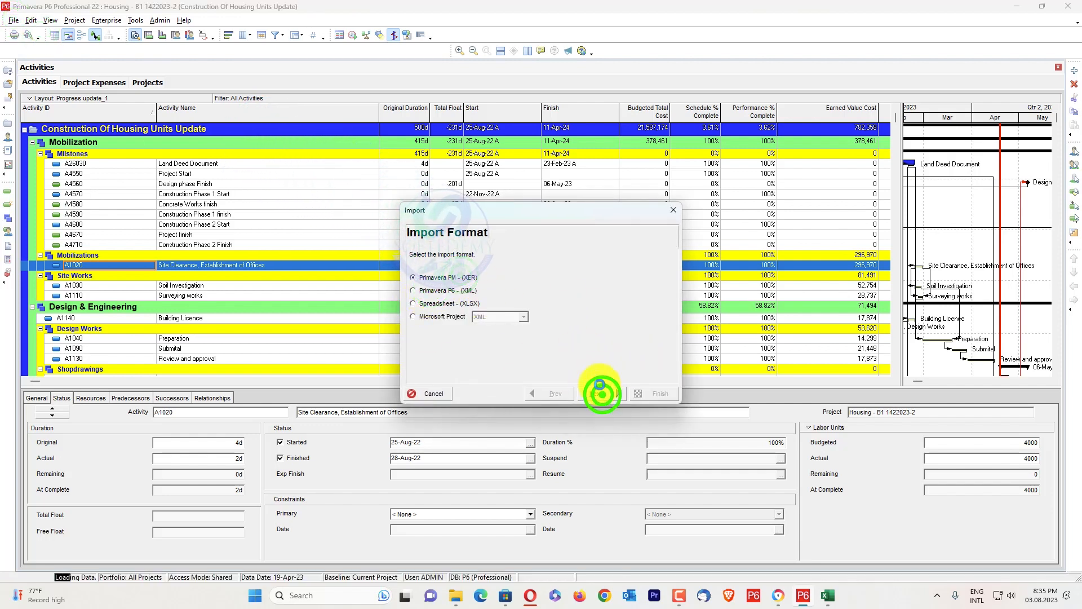
click(605, 393)
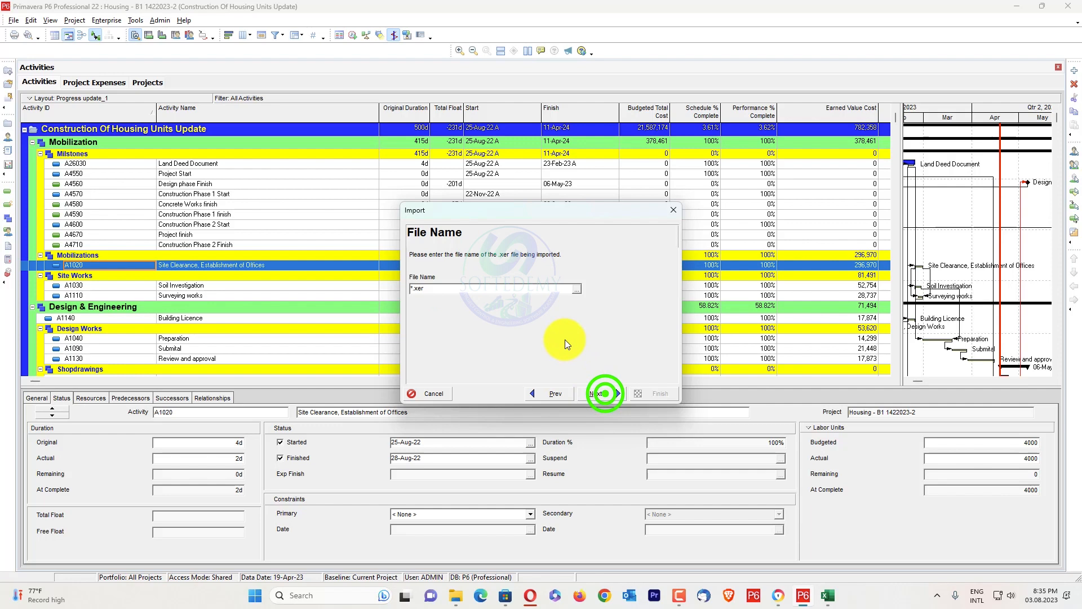
Choose Housing - B1 1422023-2 REvised.xer from the desktop's Revised Schedule folder as the import file and continue to the project options
click(578, 289)
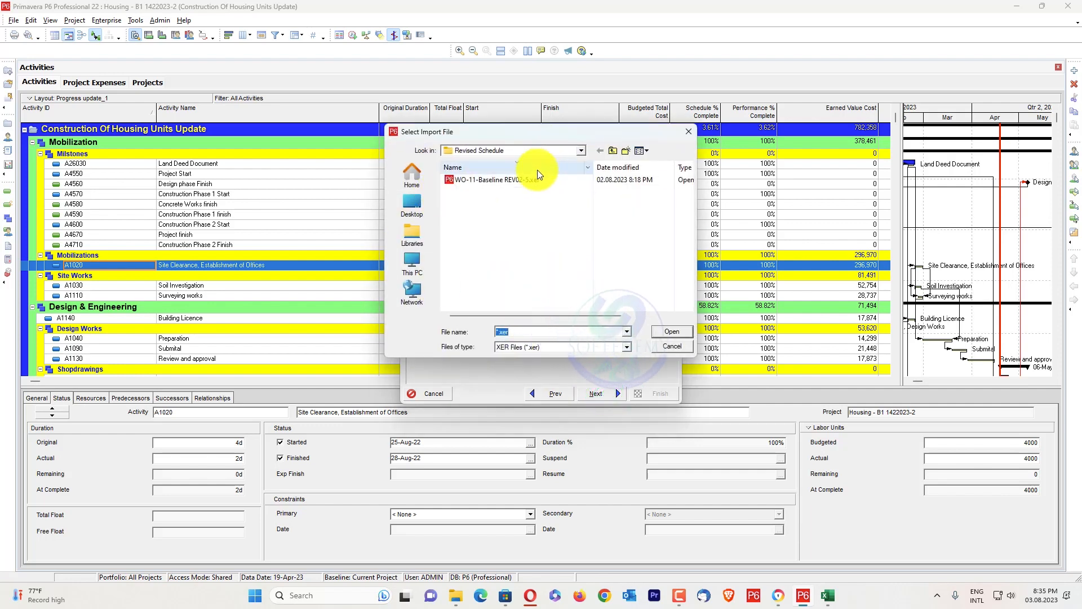
click(542, 151)
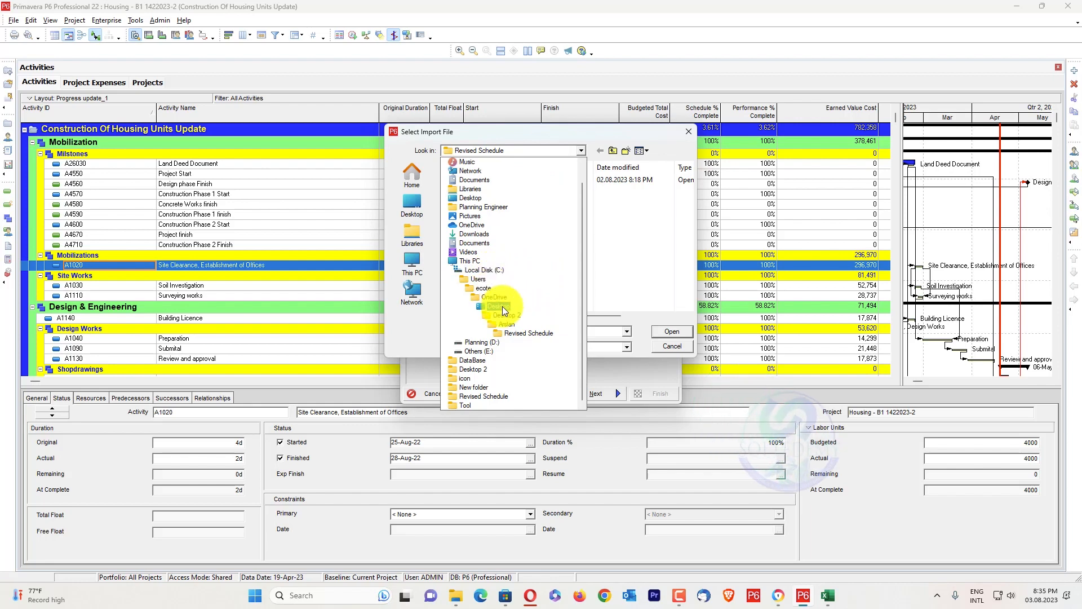
click(502, 306)
double_click(492, 221)
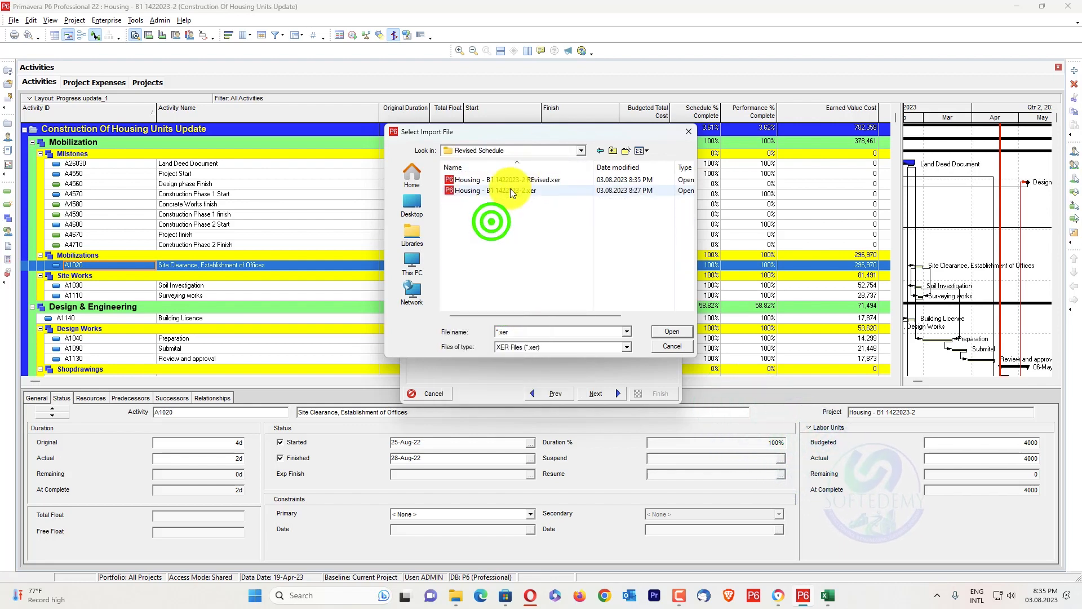
click(535, 179)
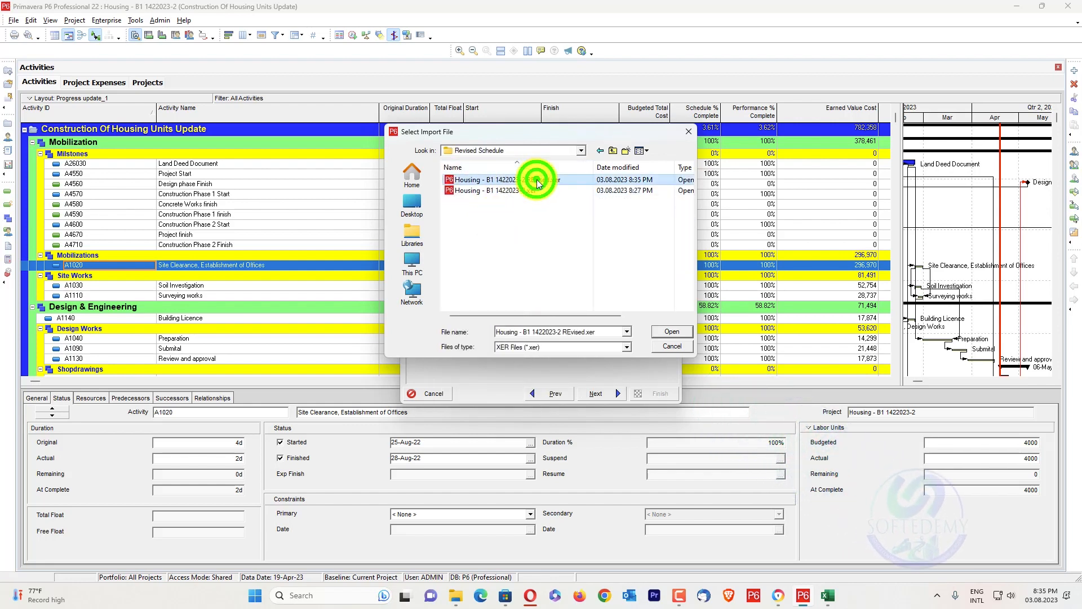
click(666, 331)
click(614, 388)
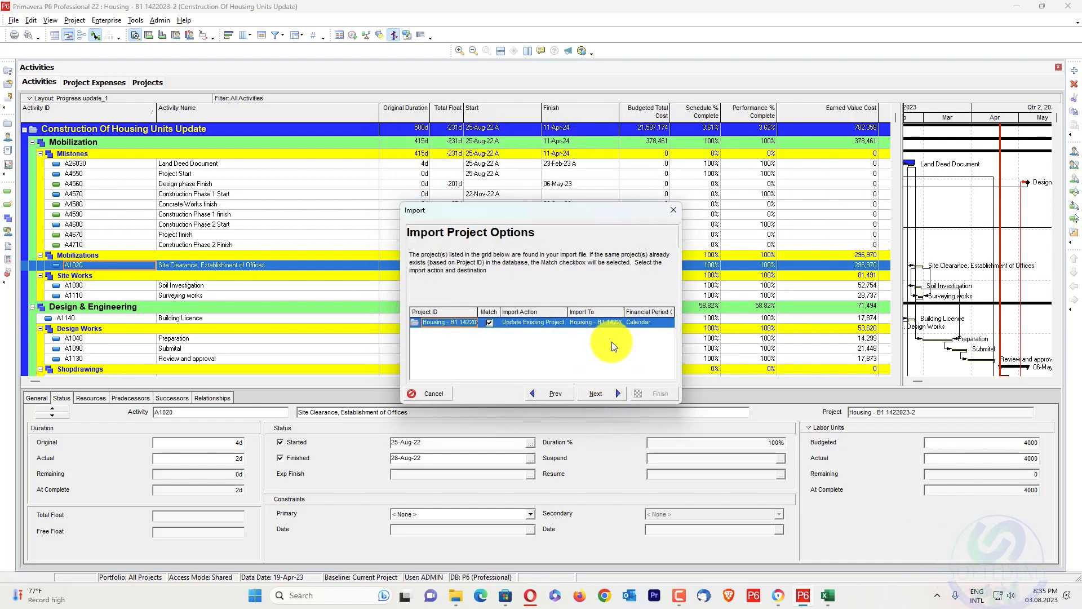
Finish the import with Update Existing Project as the action and the Default Configuration layout
click(606, 393)
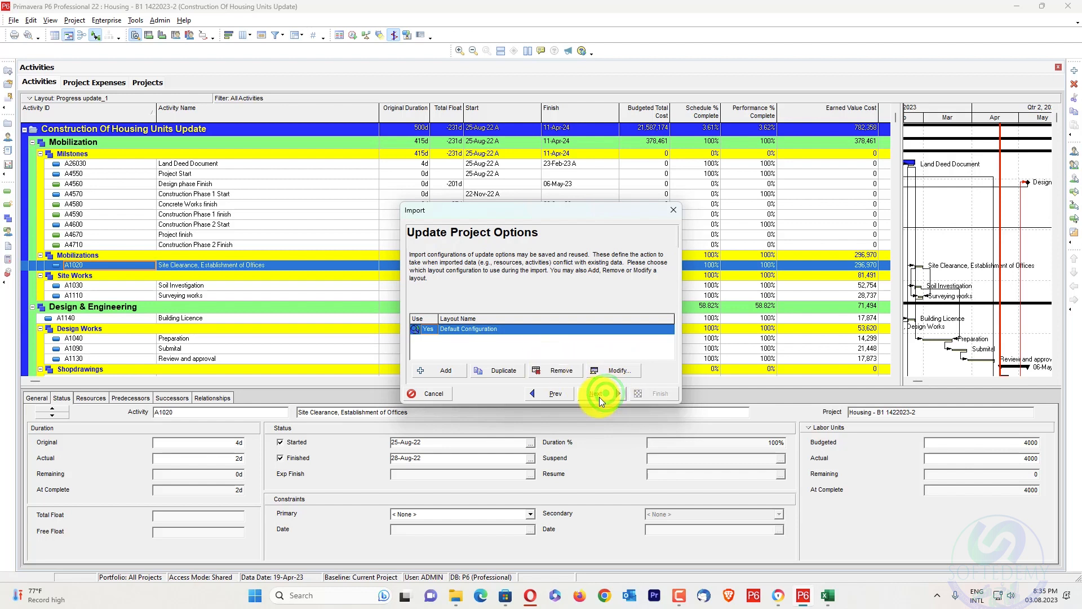
click(600, 395)
click(637, 394)
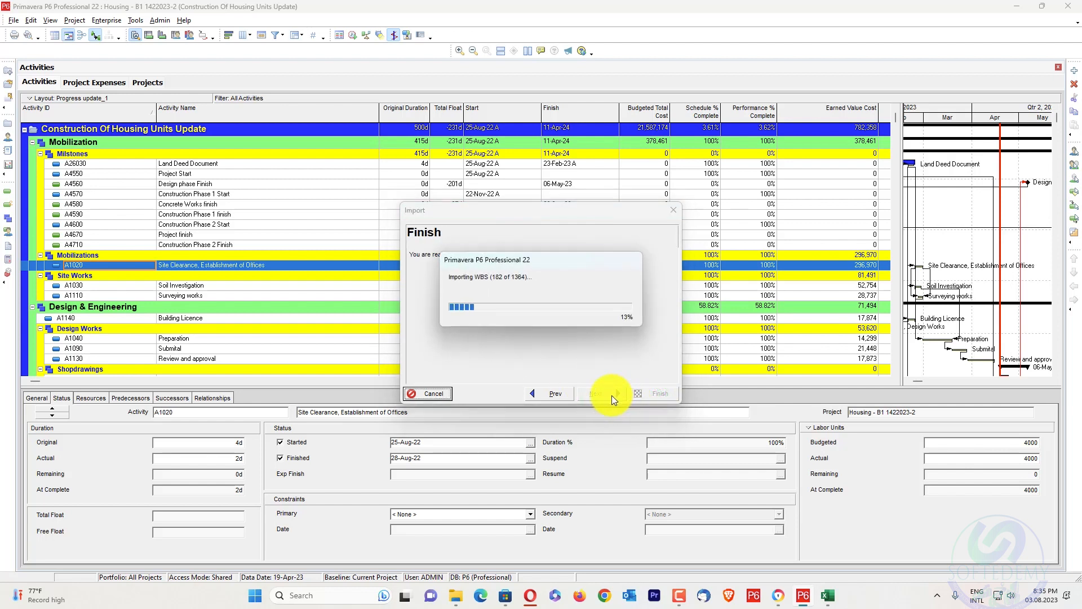
click(642, 390)
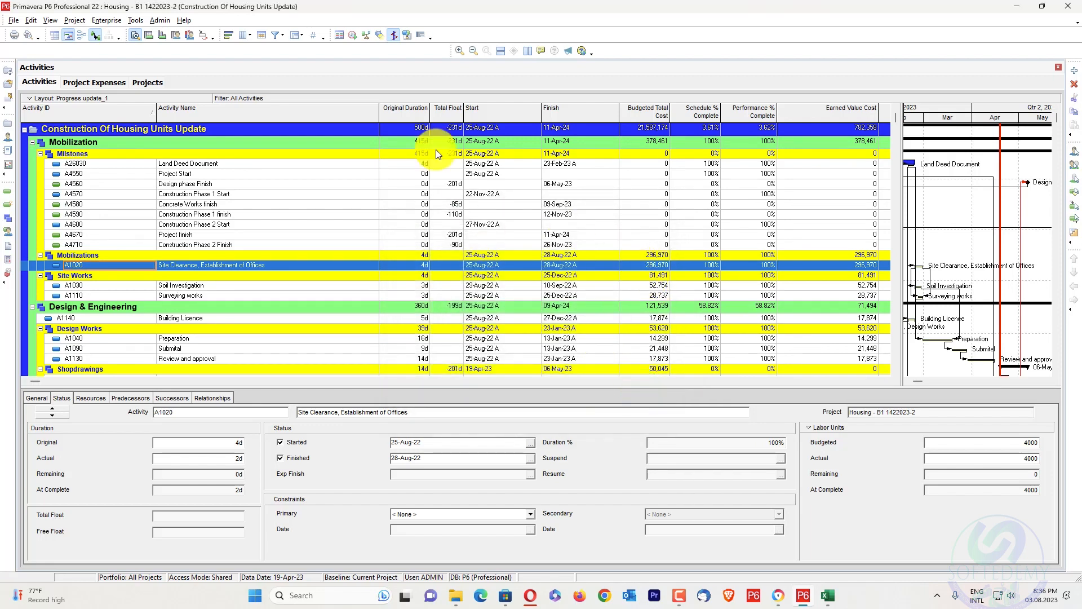
Apply the RS-01 Completed Activites Dates global change to the Housing project and commit the changes
click(136, 20)
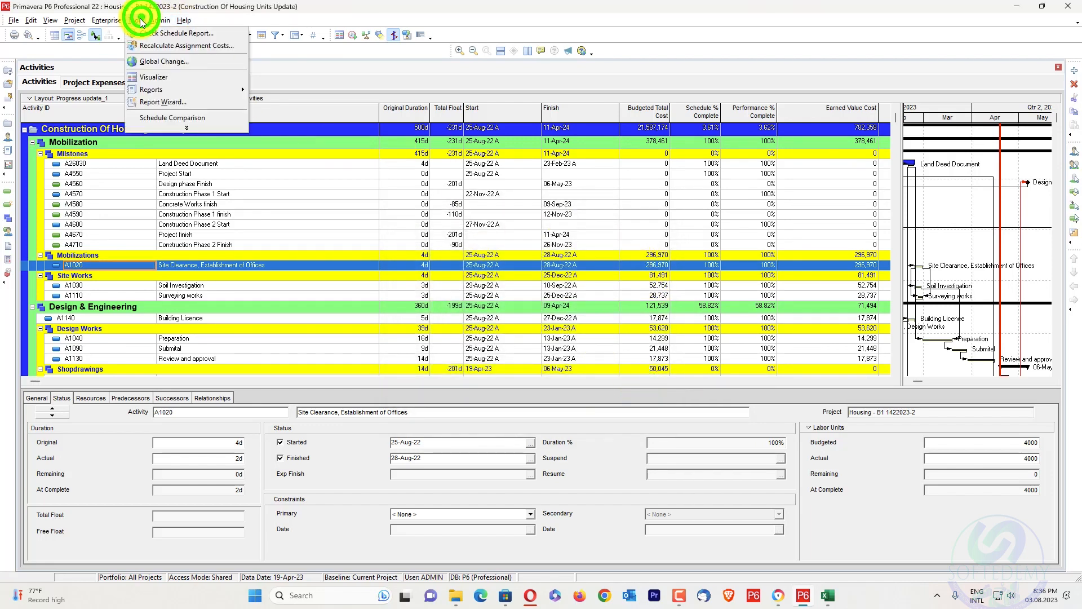
click(162, 58)
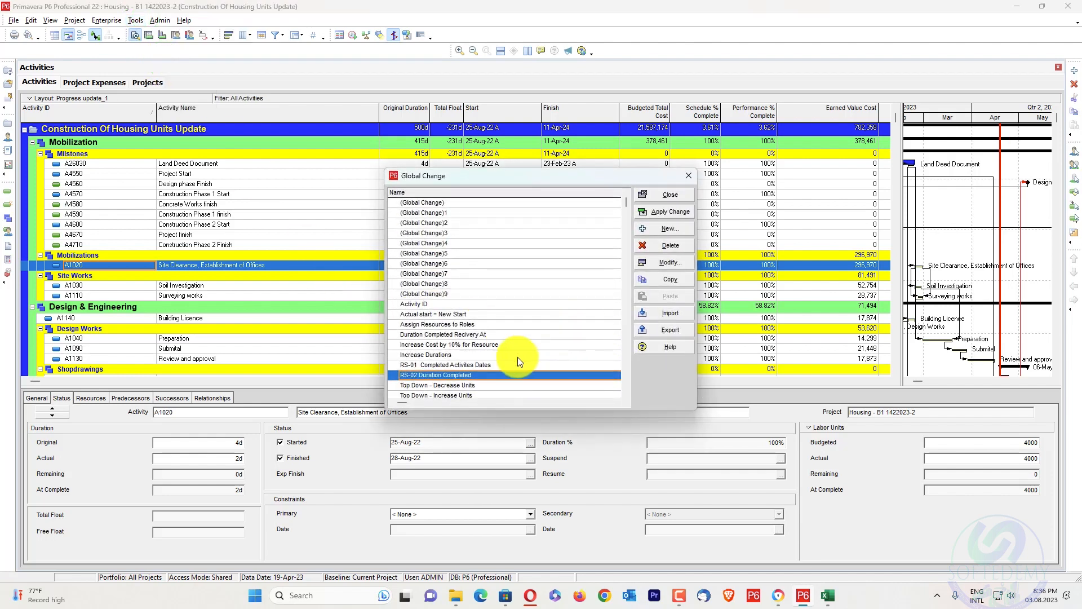
click(513, 365)
click(666, 212)
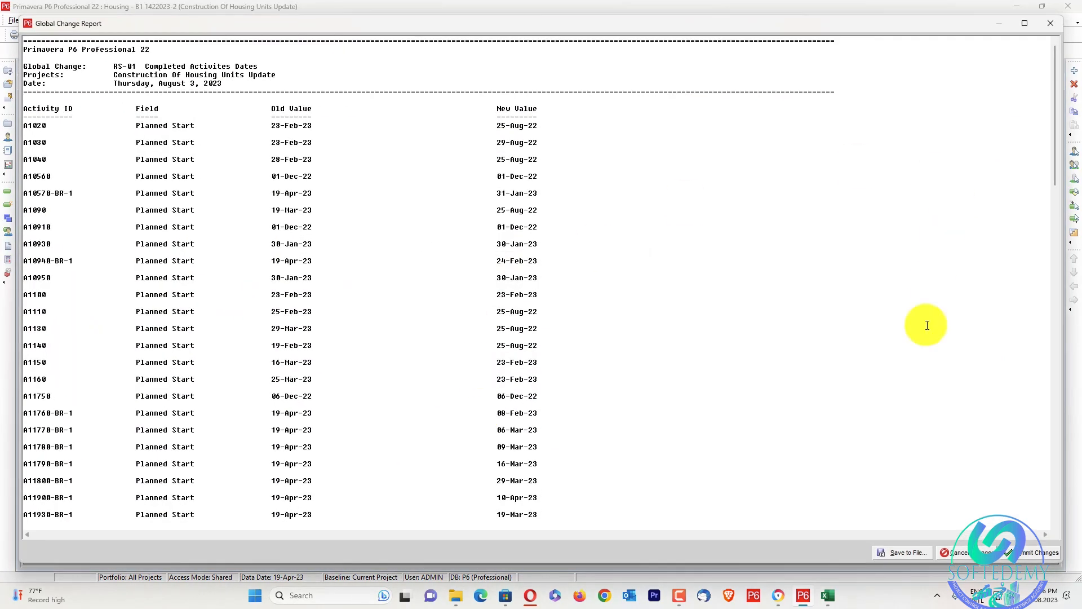
click(1053, 551)
click(575, 317)
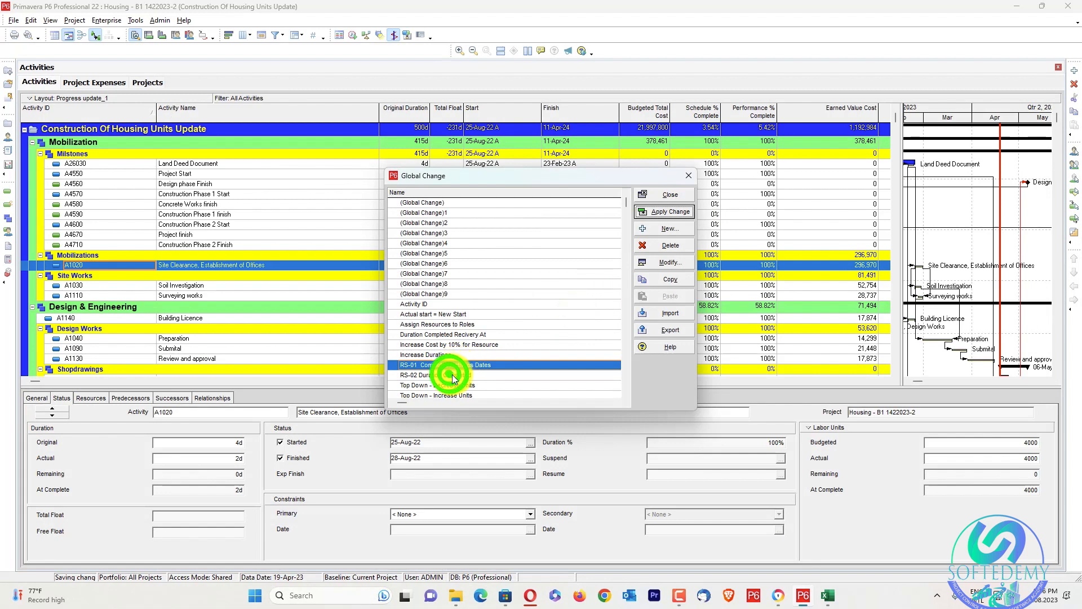
Apply the RS-02 Duration Completed global change to the Housing project and close the Global Change dialog
click(467, 376)
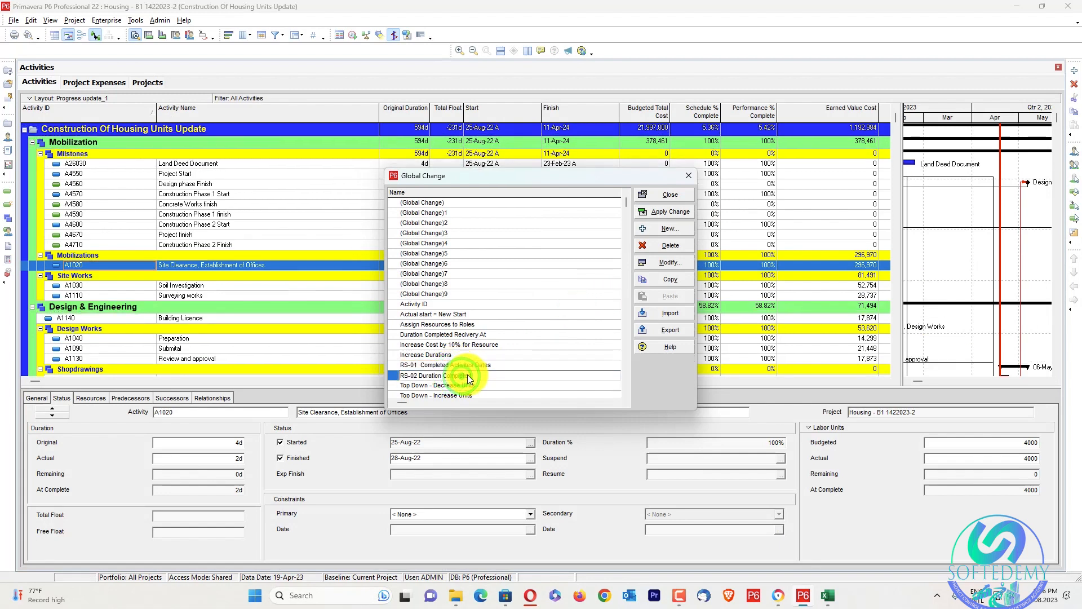
click(522, 369)
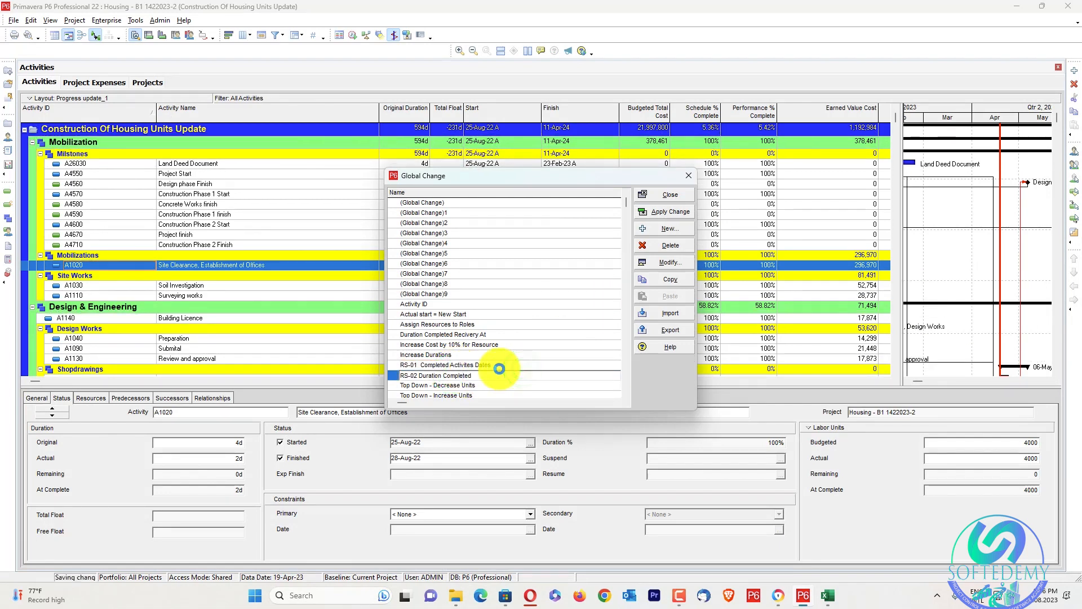
click(481, 373)
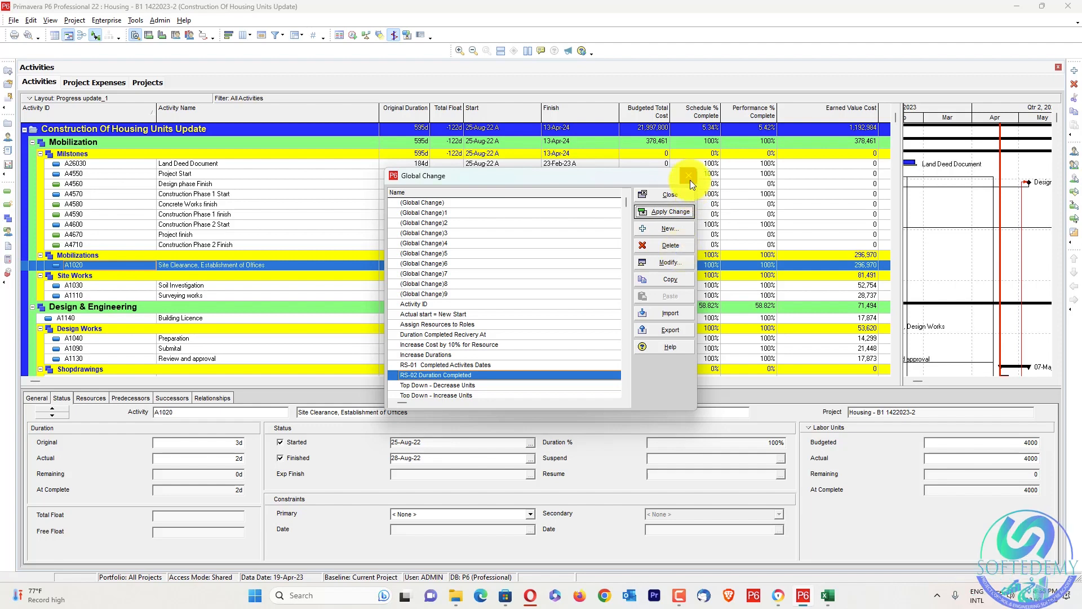
click(676, 195)
Schedule the project with 20-Apr-23 applied as the data date for all open projects, and compare Planned Value Cost with Earned Value Cost
key(F9)
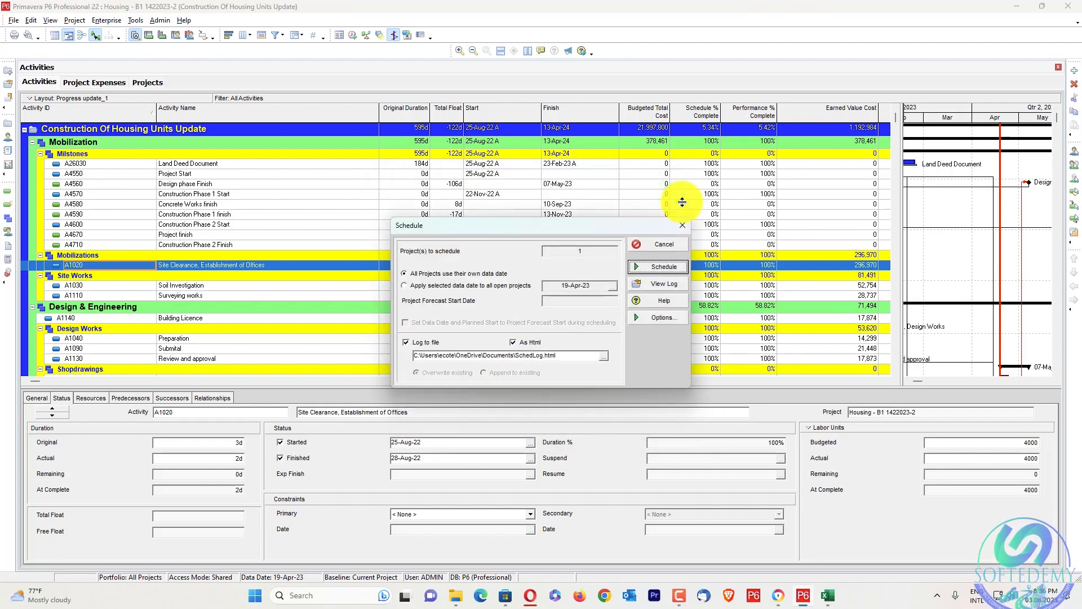
click(612, 285)
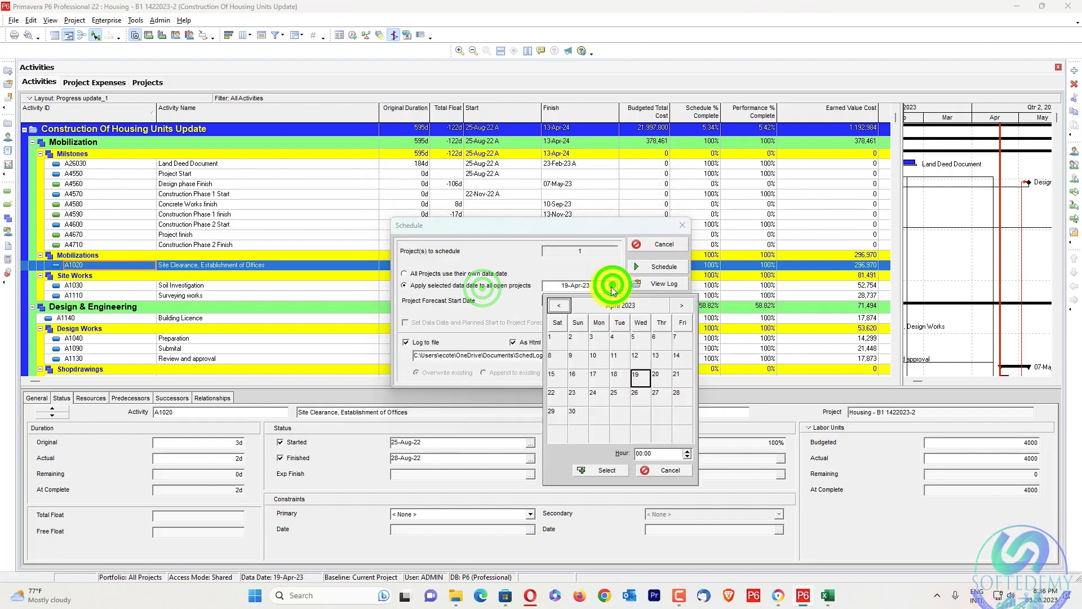
click(611, 468)
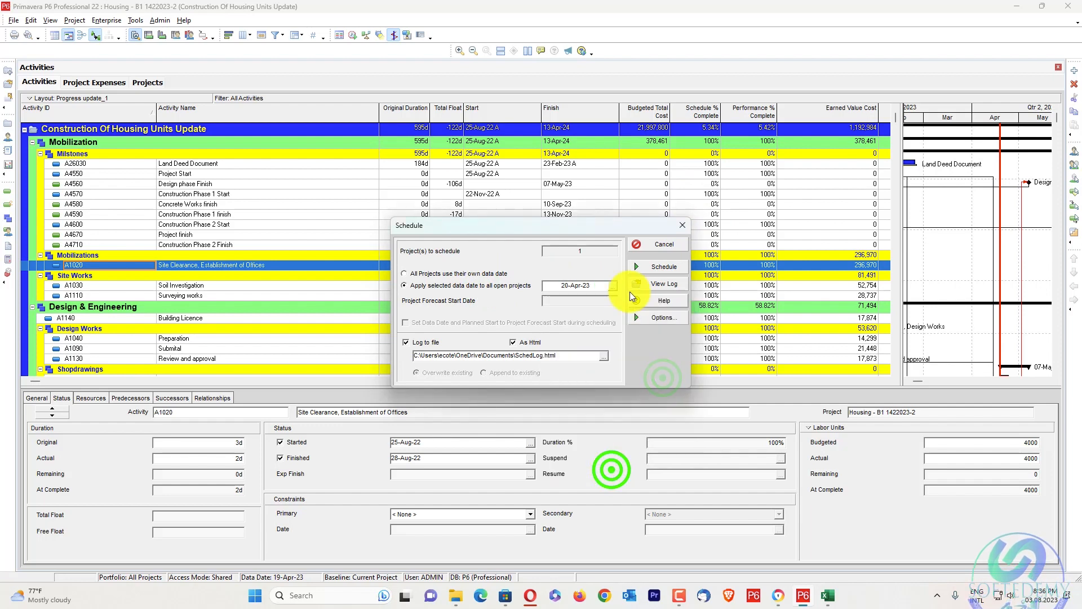
click(657, 265)
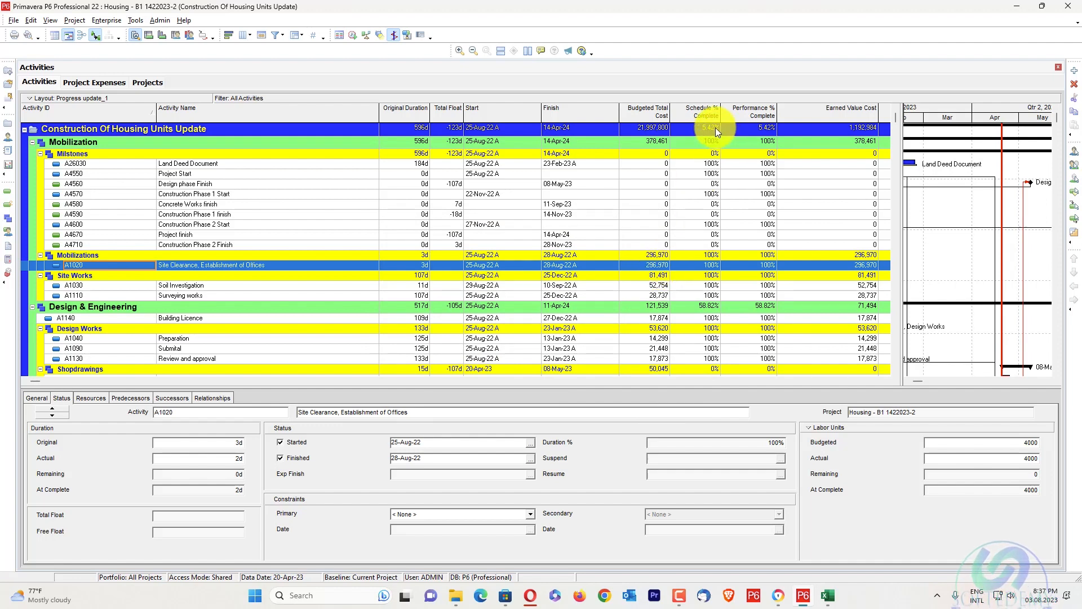
click(889, 381)
click(889, 381)
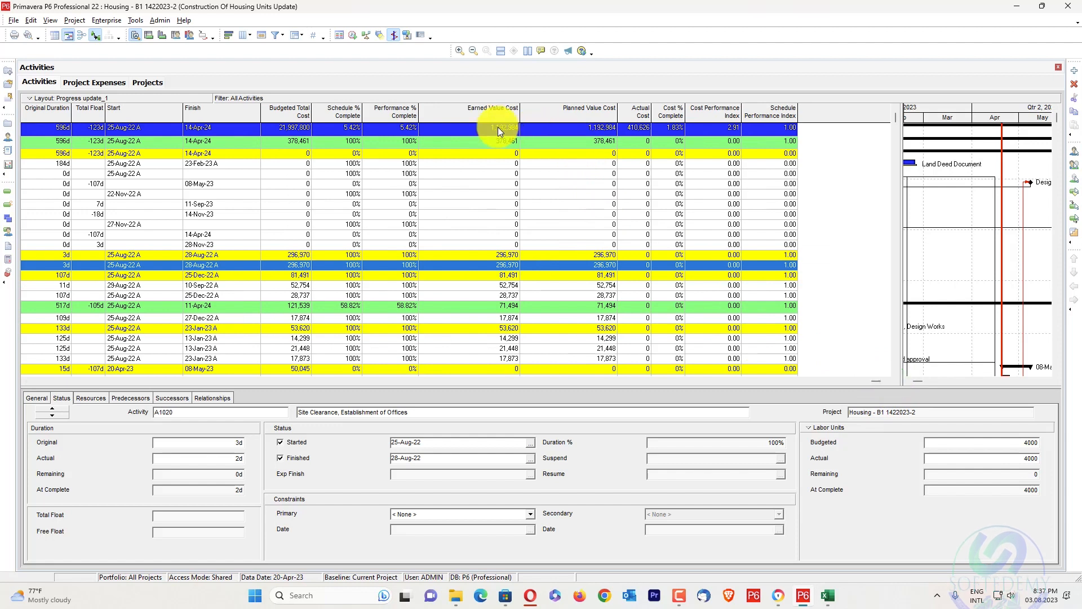